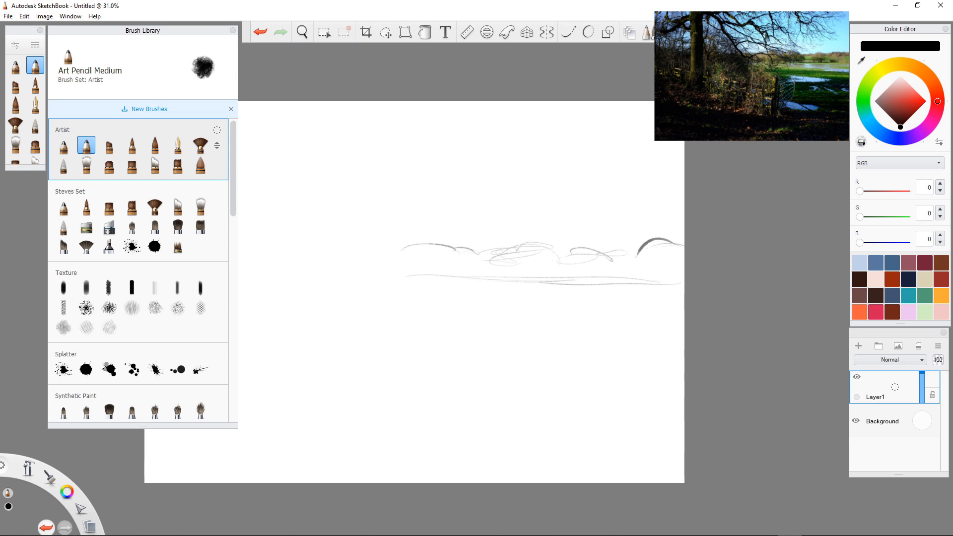
Step: Extend the distant treeline and the double horizon line leftward with light pencil strokes
mouse_move(401, 250)
left_mouse_down()
mouse_move(419, 259)
mouse_move(366, 237)
mouse_move(409, 258)
left_mouse_up()
left_click_drag(356, 230, 418, 258)
left_click_drag(368, 276, 554, 279)
left_click_drag(413, 279, 432, 280)
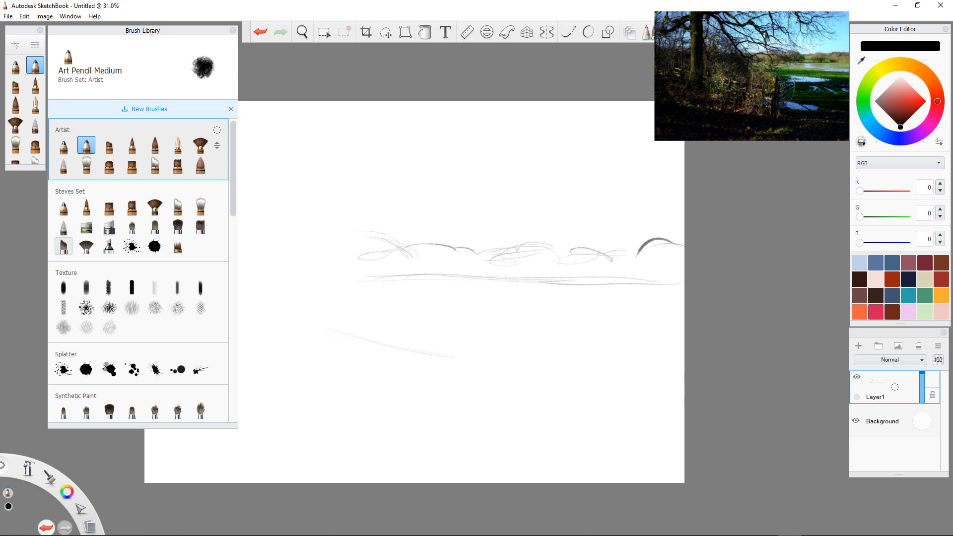
Step: Sketch the lower right edge of the large tree trunk with flared roots, just left of the distant treeline
key("space")
mouse_move(438, 333)
left_mouse_down()
mouse_move(464, 331)
mouse_move(453, 301)
left_mouse_up()
key("space")
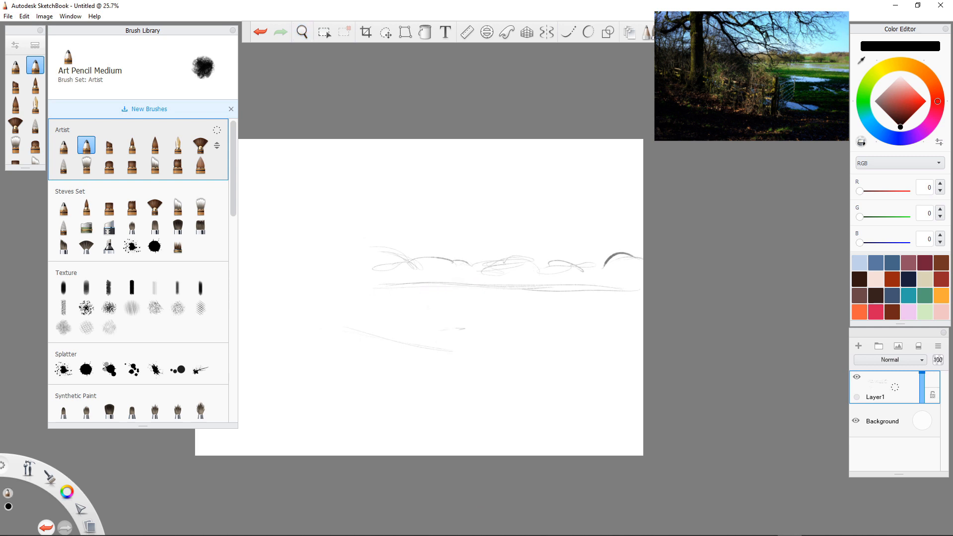
key("space")
left_click_drag(463, 295, 604, 276)
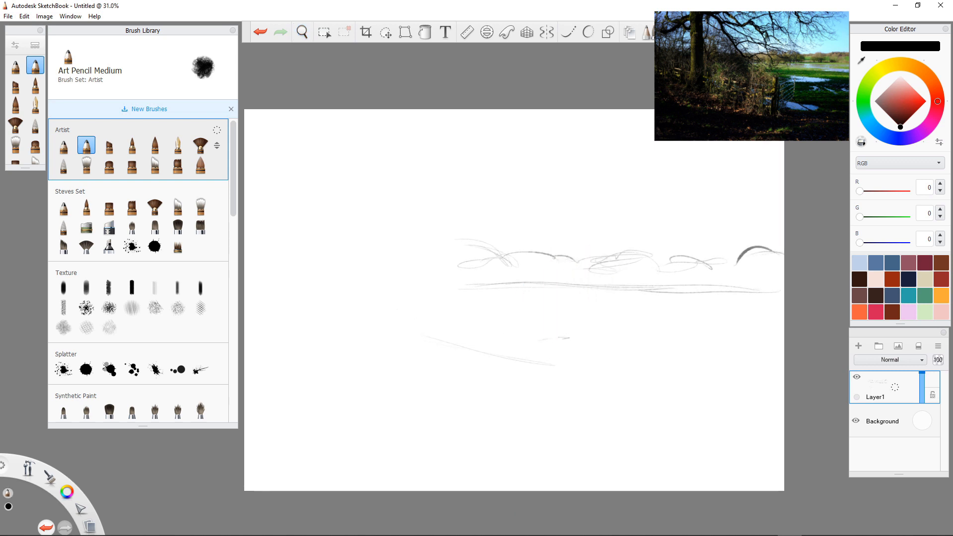
key("space")
left_click_drag(535, 297, 550, 280)
left_click(547, 256)
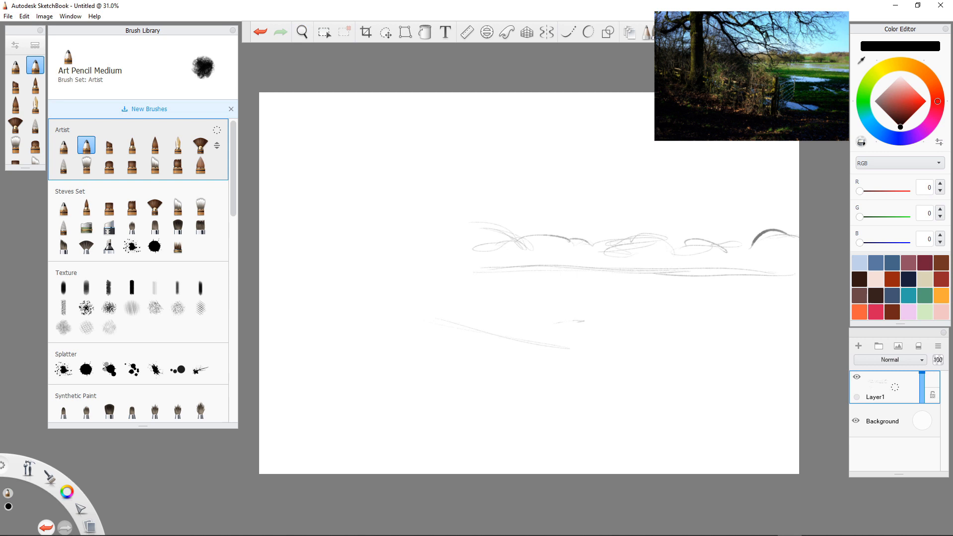
left_click_drag(446, 230, 440, 313)
left_click_drag(447, 217, 449, 341)
mouse_move(446, 328)
left_mouse_down()
mouse_move(443, 340)
mouse_move(454, 338)
left_mouse_up()
left_click_drag(448, 276, 440, 340)
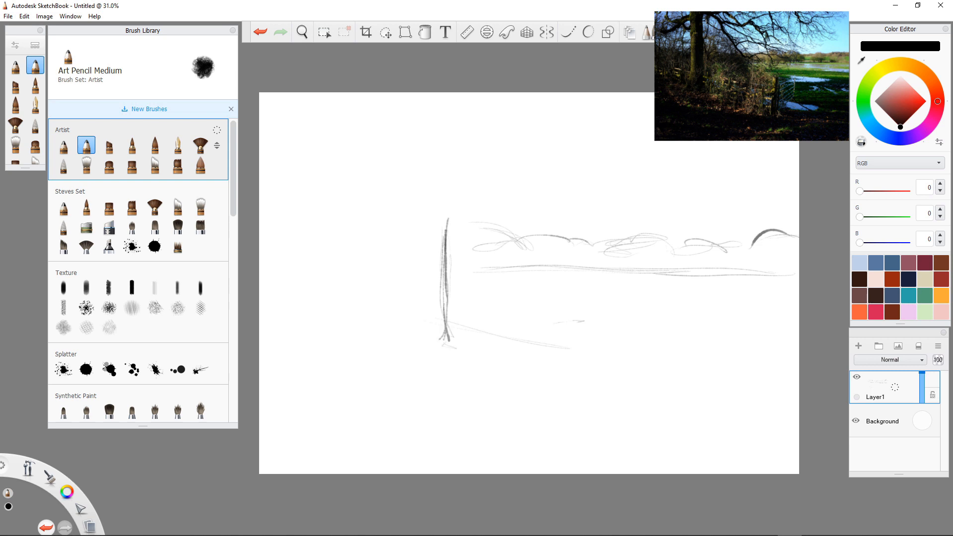
Step: Sketch the trunk's left edge from its base up to the top of the canvas
left_click_drag(406, 224, 398, 322)
left_click_drag(410, 256, 400, 339)
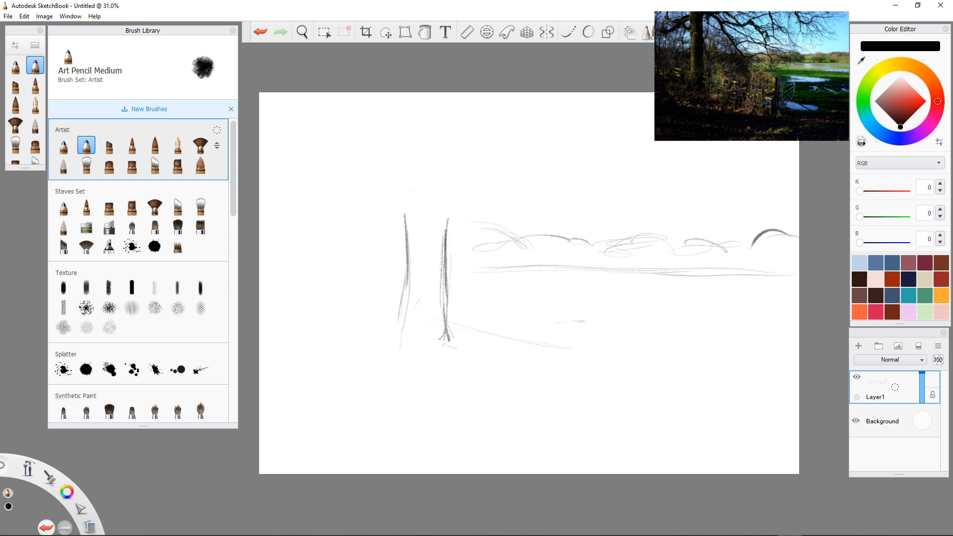
left_click_drag(410, 93, 400, 166)
mouse_move(402, 133)
left_mouse_down()
mouse_move(405, 212)
mouse_move(408, 147)
left_mouse_up()
left_click_drag(406, 110, 406, 204)
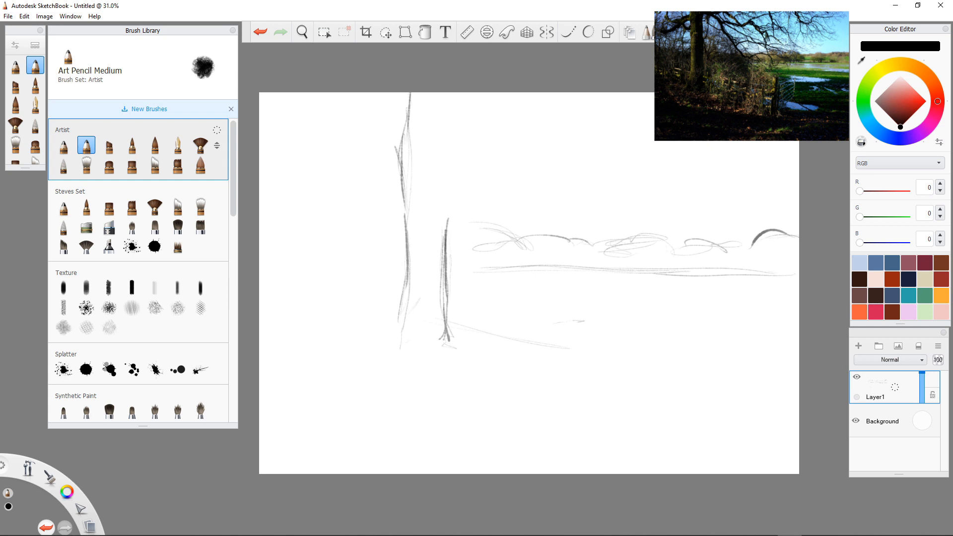
Step: Continue the trunk's right edge up to the top of the canvas and darken it with a knot partway up
left_click_drag(451, 93, 444, 183)
left_click_drag(448, 146, 446, 217)
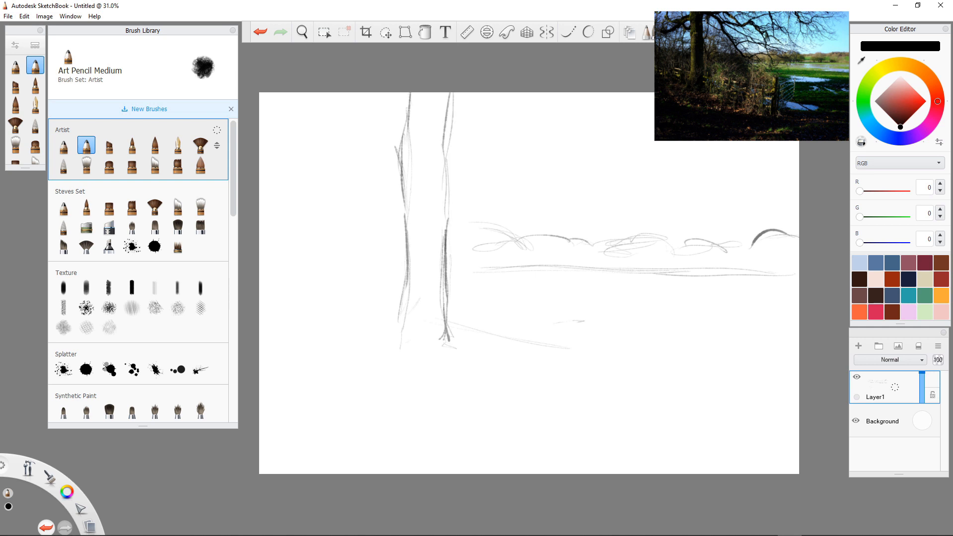
left_click_drag(439, 163, 450, 181)
left_click_drag(454, 180, 446, 244)
left_click_drag(441, 148, 447, 175)
left_click_drag(446, 115, 446, 164)
left_click_drag(445, 154, 444, 225)
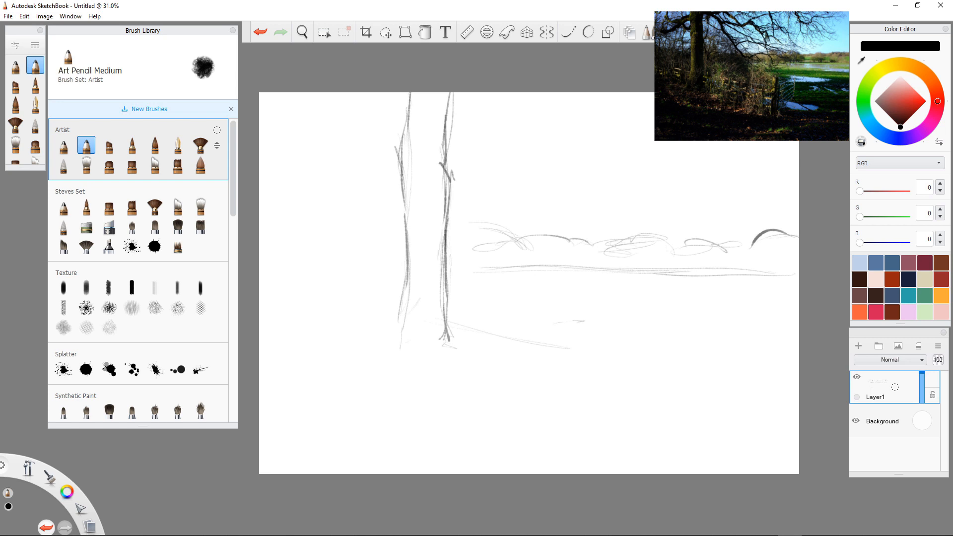
Step: Sketch curved branches sweeping out and down from the trunk's upper left side
mouse_move(408, 111)
left_mouse_down()
mouse_move(373, 120)
mouse_move(367, 147)
mouse_move(295, 184)
left_mouse_up()
mouse_move(366, 144)
left_mouse_down()
mouse_move(326, 191)
mouse_move(279, 194)
left_mouse_up()
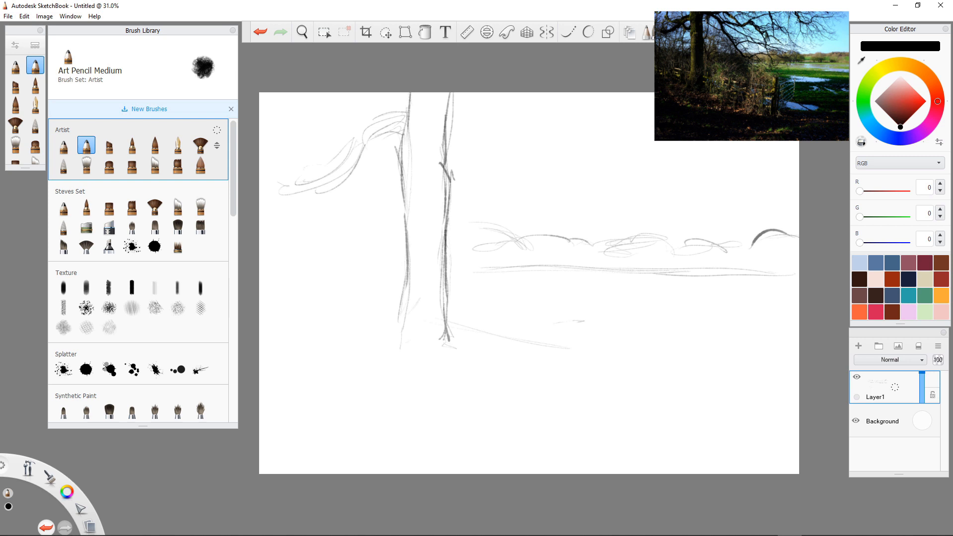
mouse_move(405, 159)
left_mouse_down()
mouse_move(372, 172)
mouse_move(328, 125)
mouse_move(303, 131)
left_mouse_up()
left_click_drag(307, 93, 296, 152)
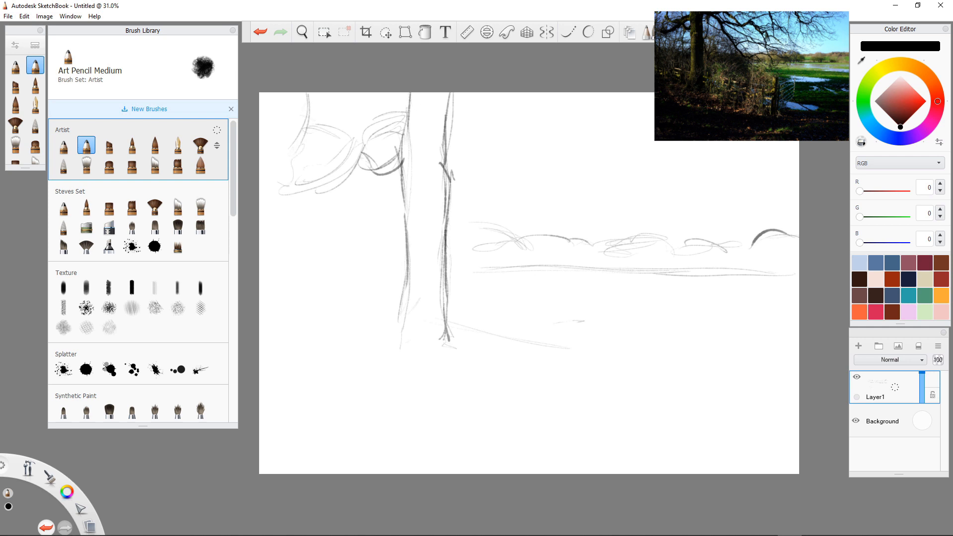
mouse_move(407, 106)
left_mouse_down()
mouse_move(363, 122)
mouse_move(366, 132)
left_mouse_up()
Step: Sketch a long branch arching from the trunk's upper right side down across the horizon, and darken its bend
left_click_drag(448, 109, 503, 131)
mouse_move(452, 110)
left_mouse_down()
mouse_move(494, 105)
mouse_move(540, 189)
left_mouse_up()
mouse_move(517, 128)
left_mouse_down()
mouse_move(548, 187)
mouse_move(586, 191)
mouse_move(584, 211)
mouse_move(544, 176)
left_mouse_up()
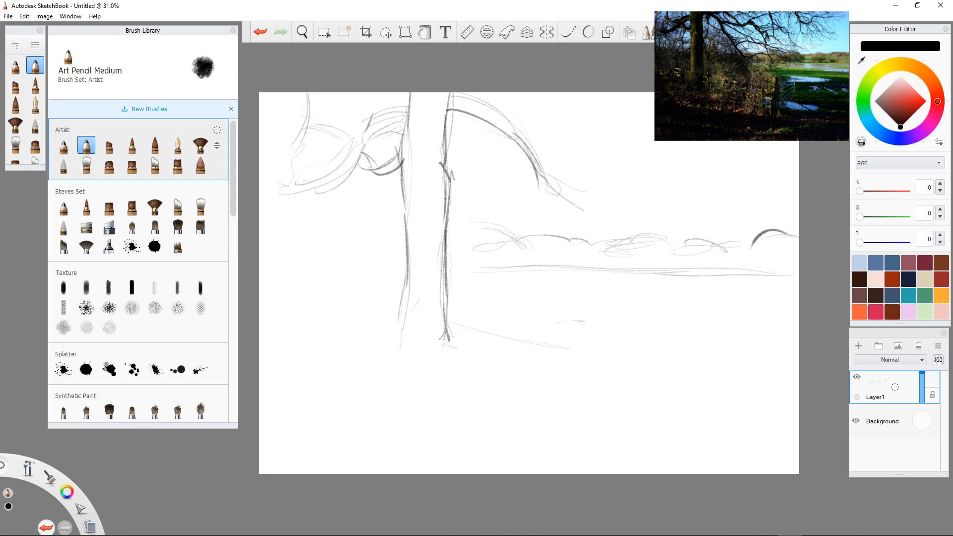
left_click_drag(548, 191, 560, 222)
mouse_move(535, 178)
left_mouse_down()
mouse_move(565, 238)
mouse_move(602, 274)
mouse_move(542, 191)
left_mouse_up()
left_click_drag(565, 220, 627, 295)
left_click_drag(541, 180, 546, 196)
left_click_drag(531, 155, 558, 230)
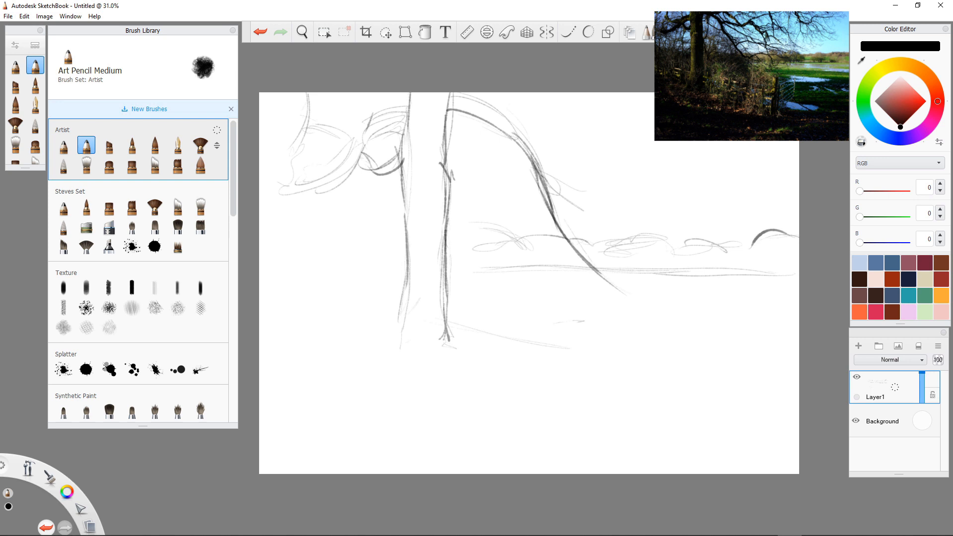
Step: Sketch the sloping fence rails running right from the trunk's base, with upright posts along them
left_click_drag(449, 310, 551, 334)
left_click_drag(472, 308, 477, 340)
mouse_move(469, 307)
left_mouse_down()
mouse_move(476, 345)
mouse_move(470, 307)
mouse_move(468, 343)
mouse_move(570, 342)
left_mouse_up()
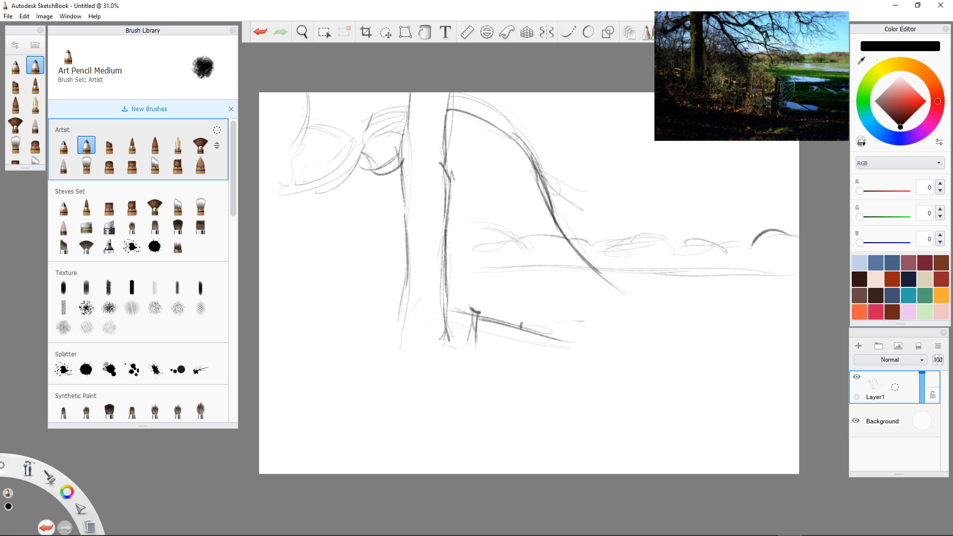
left_click_drag(521, 322, 520, 353)
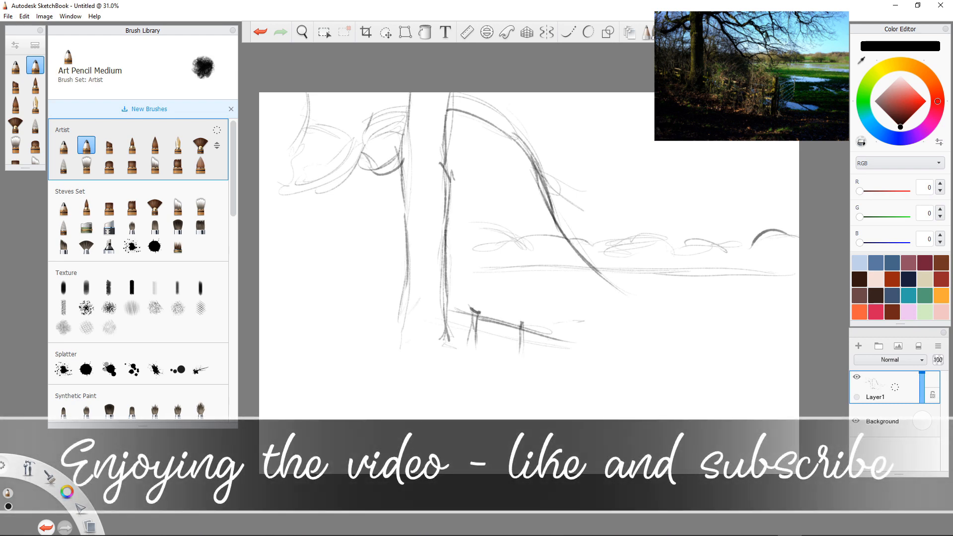
mouse_move(536, 318)
left_mouse_down()
mouse_move(537, 365)
mouse_move(542, 350)
mouse_move(542, 363)
mouse_move(580, 349)
mouse_move(599, 358)
left_mouse_up()
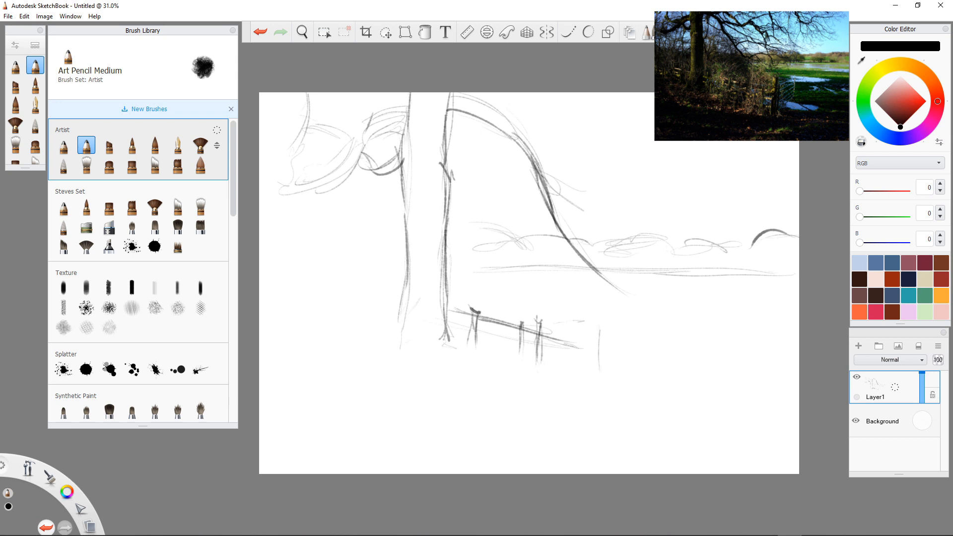
Step: Draw the thick upright gatepost at the right end of the fence
left_click_drag(600, 324, 599, 377)
mouse_move(595, 322)
left_mouse_down()
mouse_move(609, 325)
mouse_move(609, 375)
left_mouse_up()
left_click_drag(613, 320, 607, 383)
left_click_drag(609, 320, 609, 404)
left_click_drag(607, 323, 604, 373)
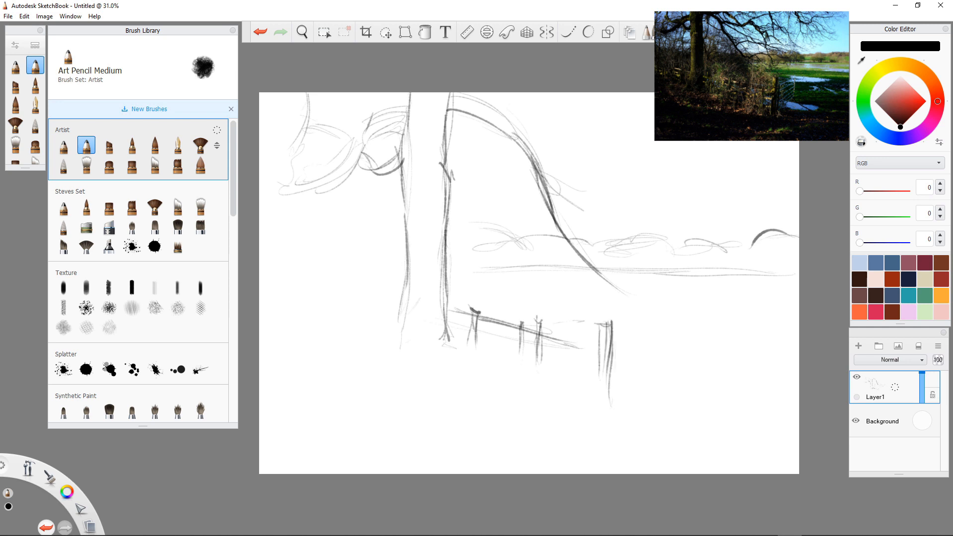
Step: Connect the fence rails to the gatepost and sketch the gate's curved bars and end post to its right
mouse_move(556, 342)
left_mouse_down()
mouse_move(602, 352)
mouse_move(589, 343)
mouse_move(597, 370)
mouse_move(665, 341)
left_mouse_up()
mouse_move(620, 353)
left_mouse_down()
mouse_move(645, 347)
mouse_move(668, 375)
left_mouse_up()
left_click_drag(670, 329, 669, 396)
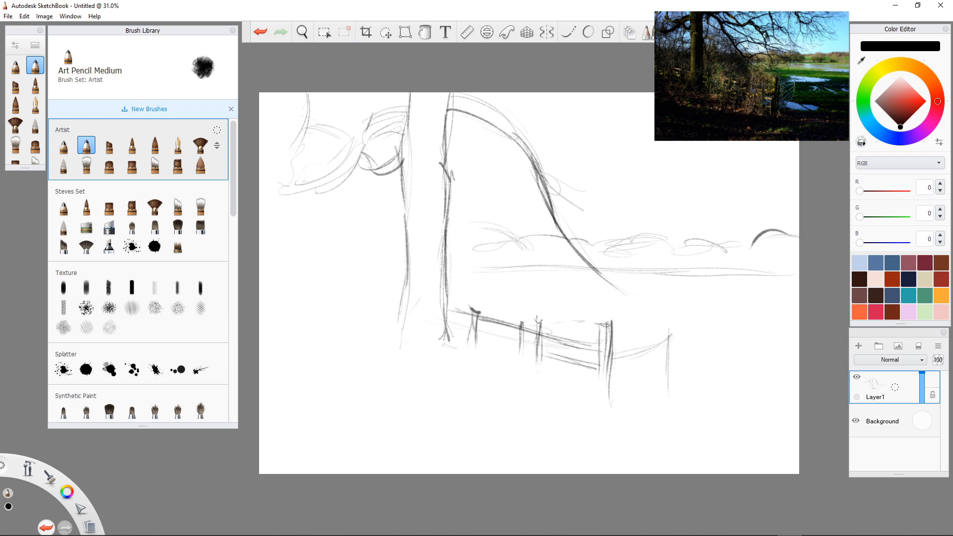
mouse_move(593, 361)
left_mouse_down()
mouse_move(672, 332)
mouse_move(665, 370)
mouse_move(665, 349)
left_mouse_up()
left_click_drag(614, 379, 666, 360)
left_click_drag(606, 354, 668, 330)
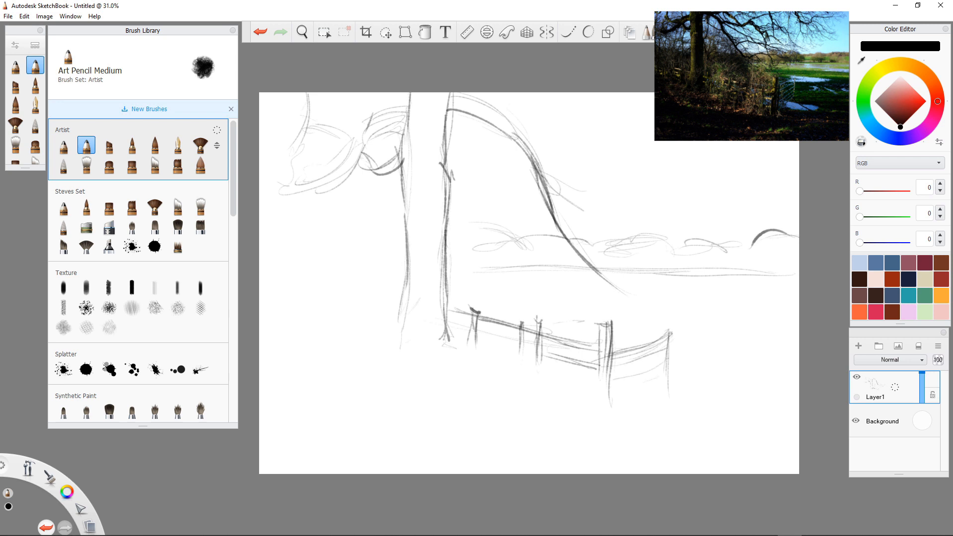
Step: Sketch the puddle and bank edge below the gate and fence, and the water lines across the field behind
mouse_move(670, 373)
left_mouse_down()
mouse_move(730, 375)
mouse_move(728, 388)
left_mouse_up()
left_click_drag(674, 371, 778, 385)
left_click_drag(798, 315, 640, 313)
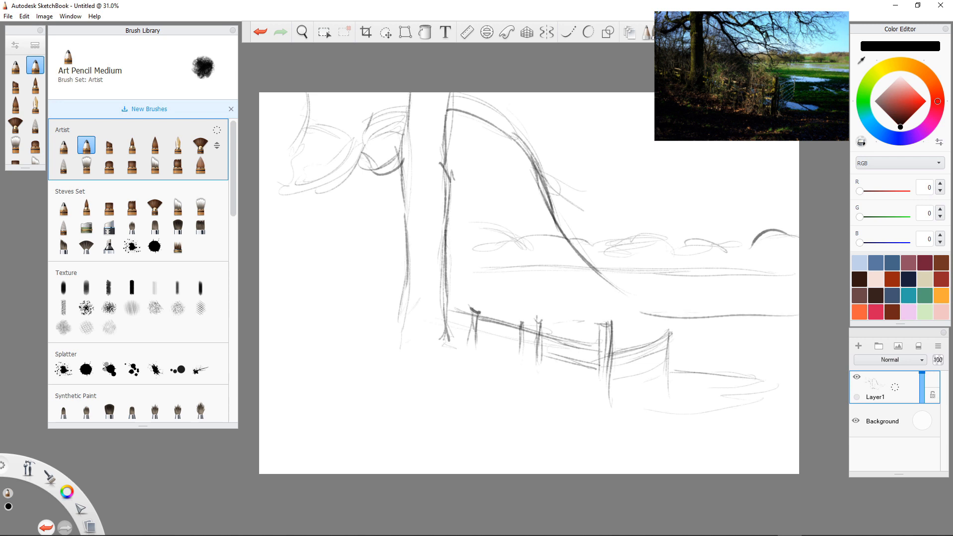
mouse_move(798, 347)
left_mouse_down()
mouse_move(682, 343)
mouse_move(635, 314)
left_mouse_up()
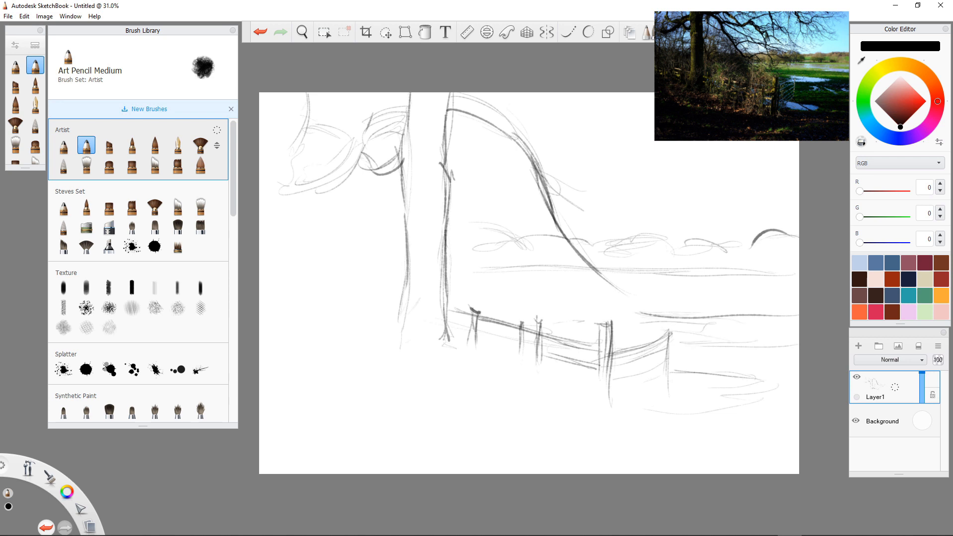
left_click_drag(770, 296, 576, 297)
mouse_move(583, 399)
left_mouse_down()
mouse_move(308, 354)
mouse_move(469, 383)
left_mouse_up()
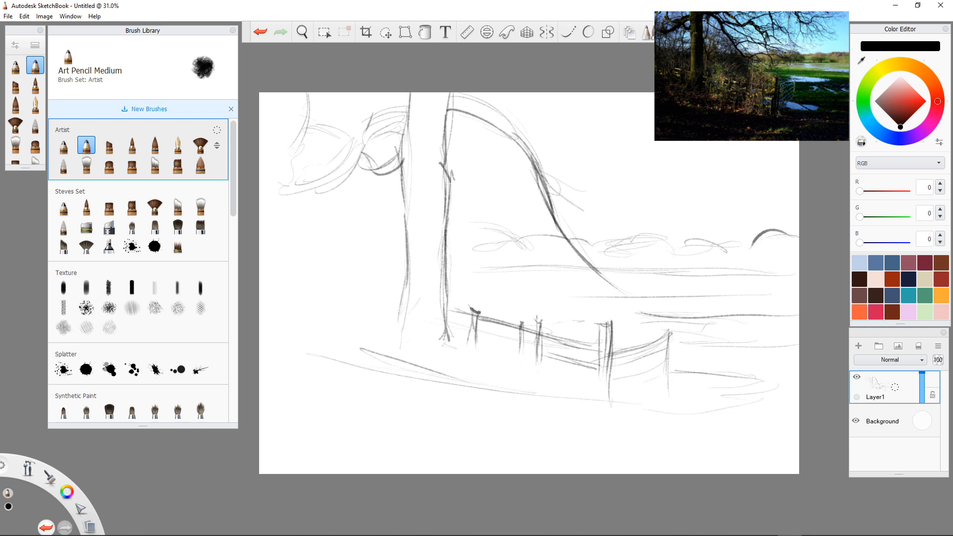
Step: Strengthen the fence posts and add faint uprights between the middle posts and the gatepost
left_click_drag(479, 301, 476, 329)
left_click_drag(538, 318, 541, 370)
left_click_drag(562, 322, 561, 375)
left_click_drag(573, 319, 549, 378)
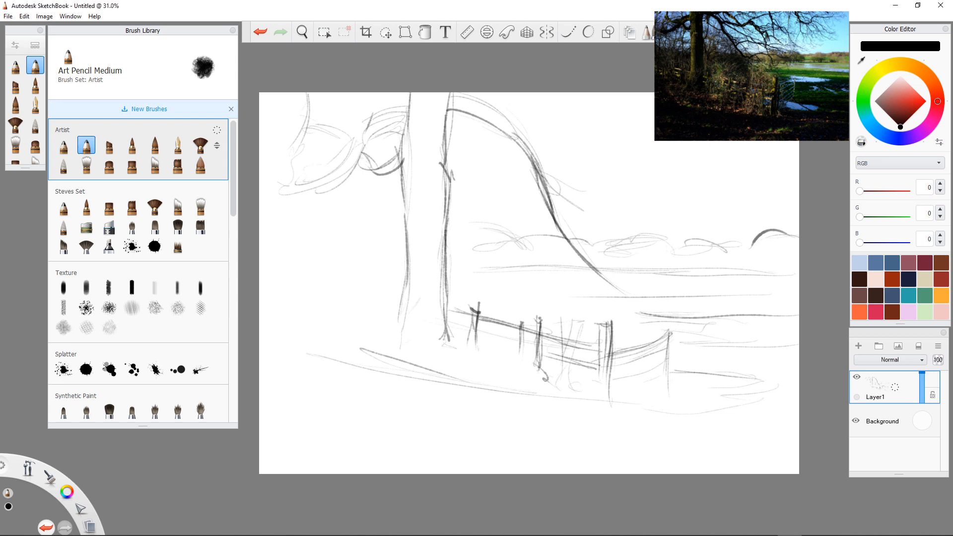
Step: Try shading the sky above the distant trees with the Salty Watercolor brush in black
left_click(15, 125)
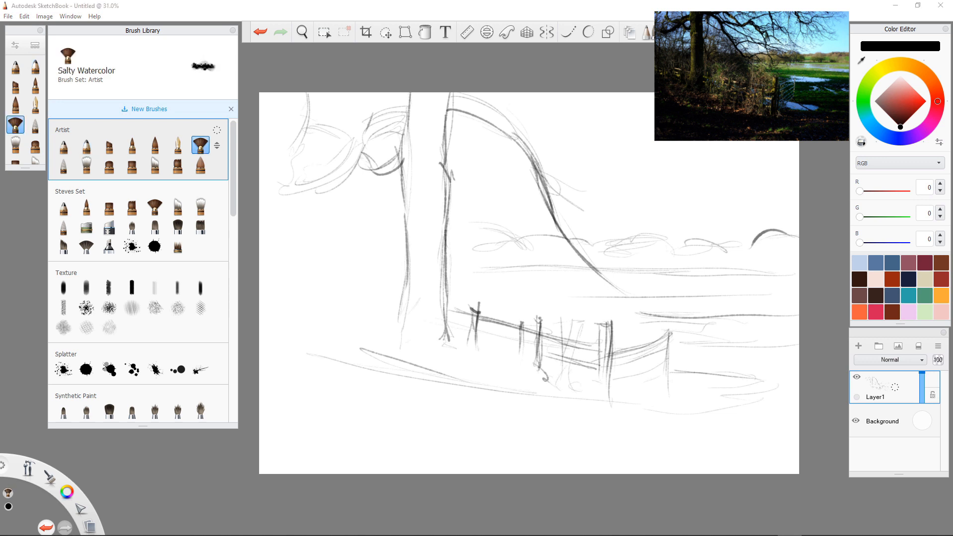
left_click_drag(483, 286, 486, 286)
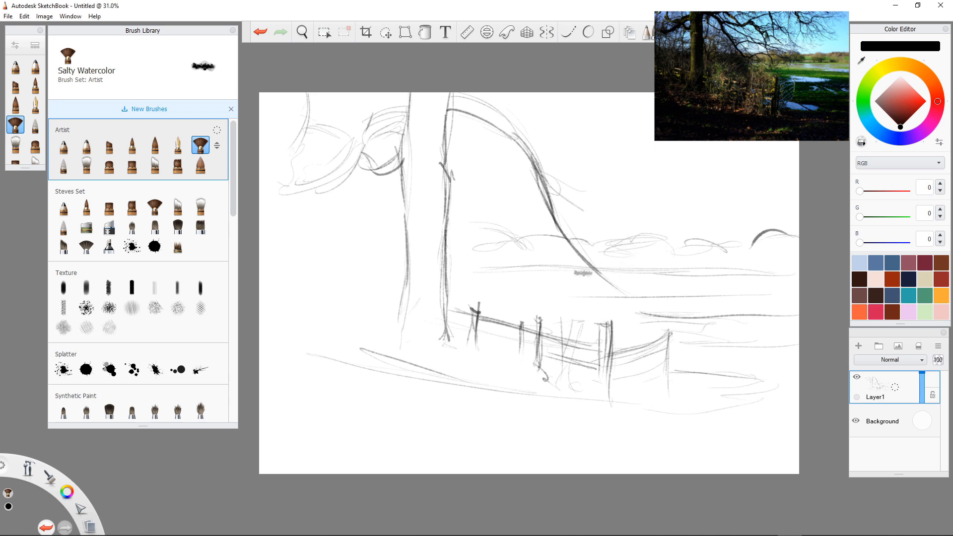
left_click_drag(630, 218, 749, 234)
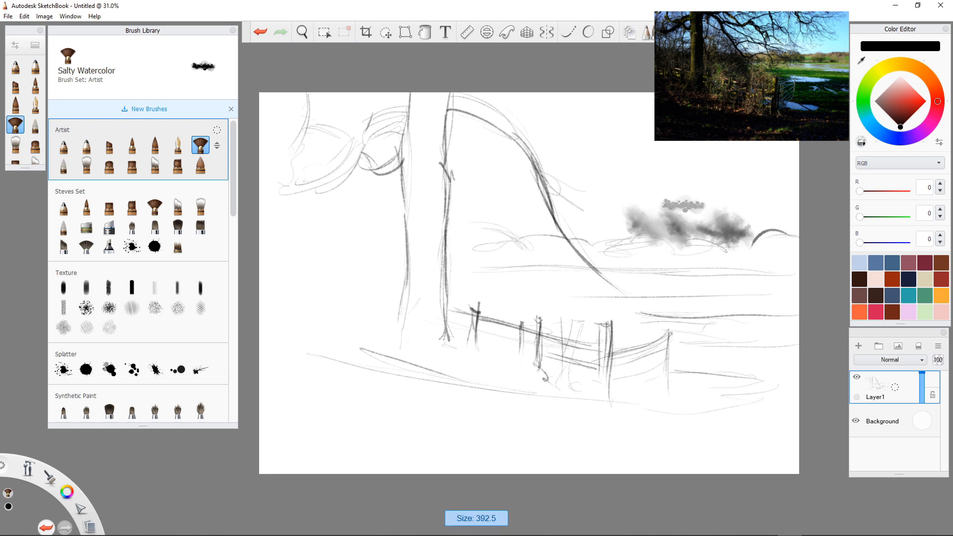
mouse_move(683, 206)
left_mouse_down()
mouse_move(678, 196)
mouse_move(767, 221)
mouse_move(677, 178)
mouse_move(778, 185)
mouse_move(645, 189)
mouse_move(651, 208)
mouse_move(690, 166)
mouse_move(744, 176)
left_mouse_up()
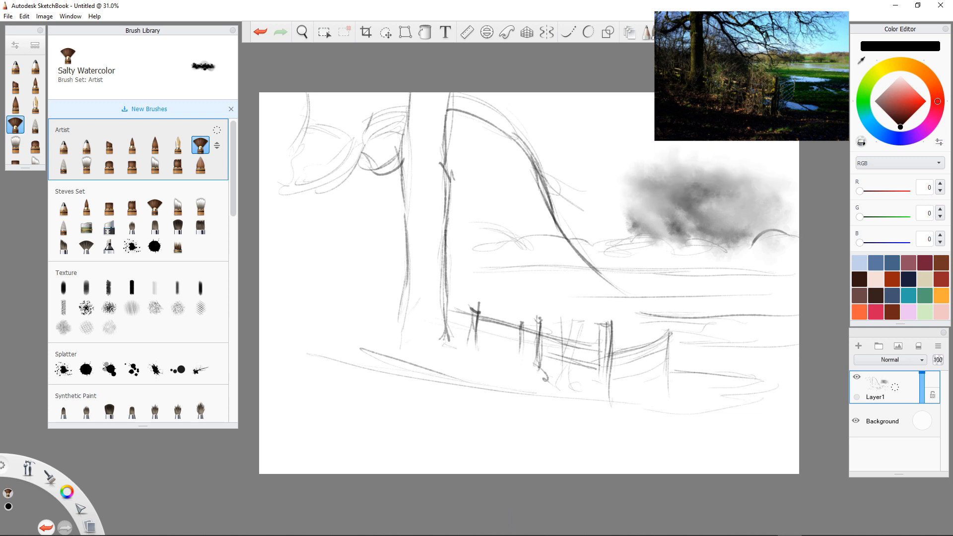
Step: Undo all the watercolor shading strokes
key("ctrl+z")
key("ctrl+z")
key("ctrl+z")
key("ctrl+z")
key("ctrl+z")
key("ctrl+z")
key("ctrl+z")
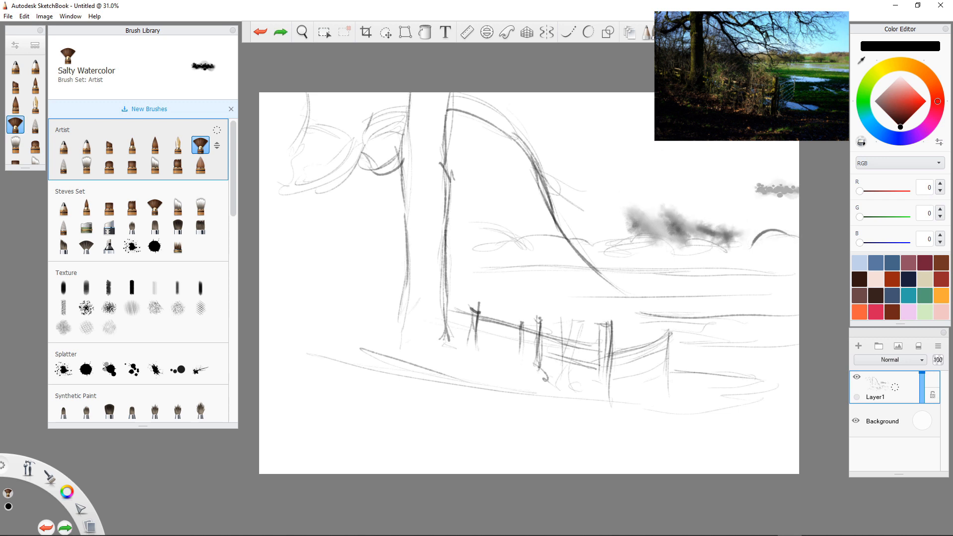
key("ctrl+z")
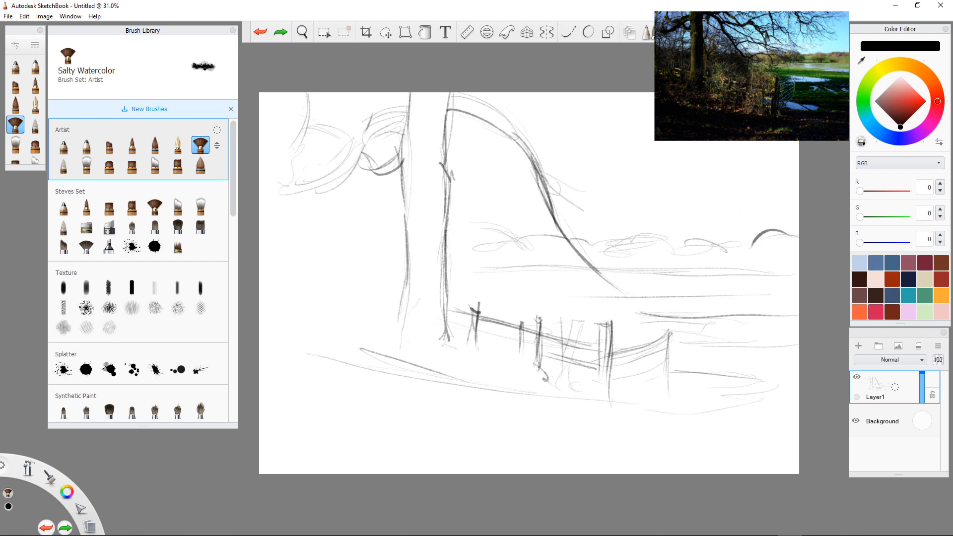
Step: With the Art Pencil Medium brush, sketch more branches and foliage outlines to the right of the upper trunk
left_click(86, 146)
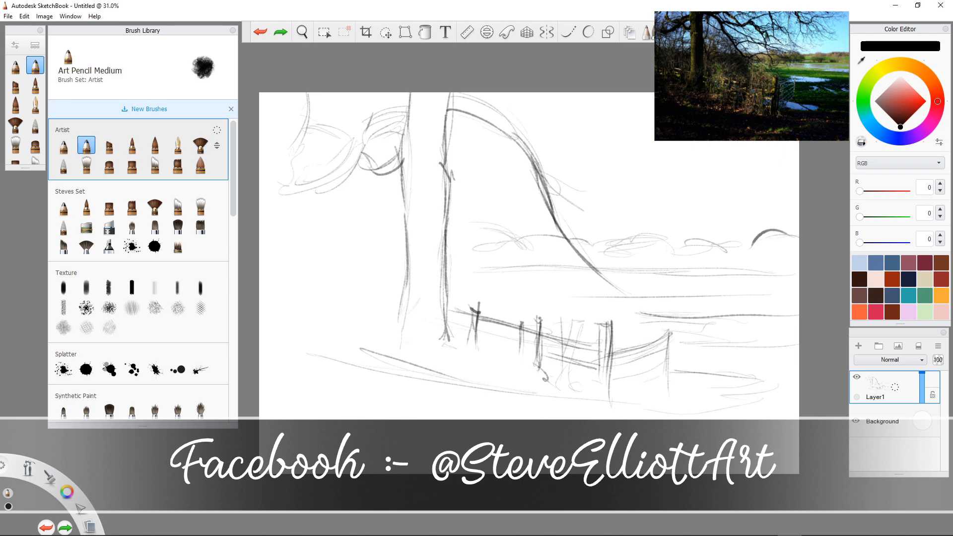
left_click_drag(513, 118, 566, 132)
mouse_move(572, 126)
left_mouse_down()
mouse_move(626, 199)
mouse_move(689, 200)
mouse_move(651, 182)
mouse_move(613, 184)
left_mouse_up()
left_click_drag(542, 118, 564, 129)
left_click_drag(555, 123, 509, 120)
mouse_move(530, 121)
left_mouse_down()
mouse_move(556, 110)
mouse_move(475, 134)
mouse_move(448, 131)
left_mouse_up()
mouse_move(511, 130)
left_mouse_down()
mouse_move(439, 139)
mouse_move(464, 135)
mouse_move(455, 134)
left_mouse_up()
left_click_drag(502, 123, 431, 137)
left_click_drag(495, 141, 444, 150)
left_click_drag(450, 132, 439, 196)
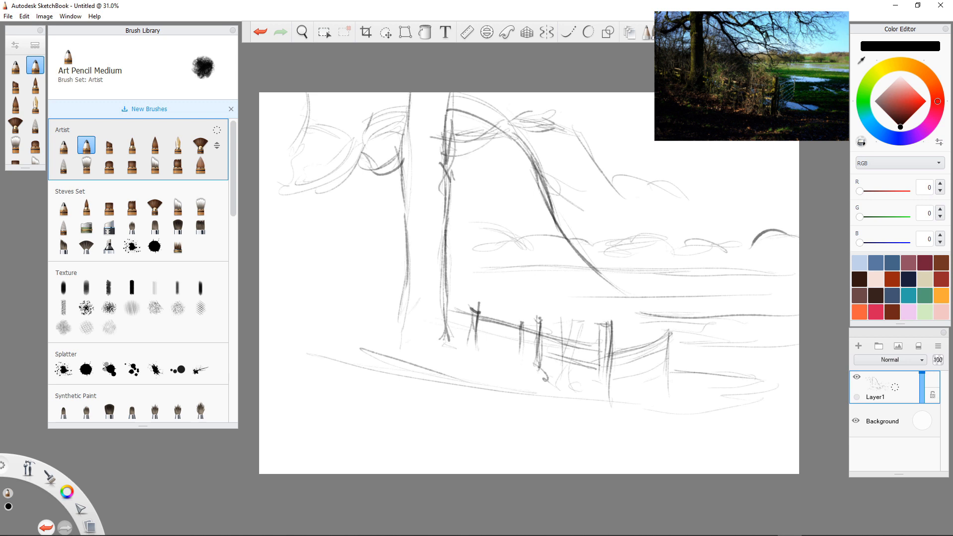
Step: Sketch a distant hedge line, sloping ground lines and a small section of fence to the left of the trunk
mouse_move(400, 226)
left_mouse_down()
mouse_move(337, 226)
mouse_move(339, 243)
mouse_move(292, 228)
left_mouse_up()
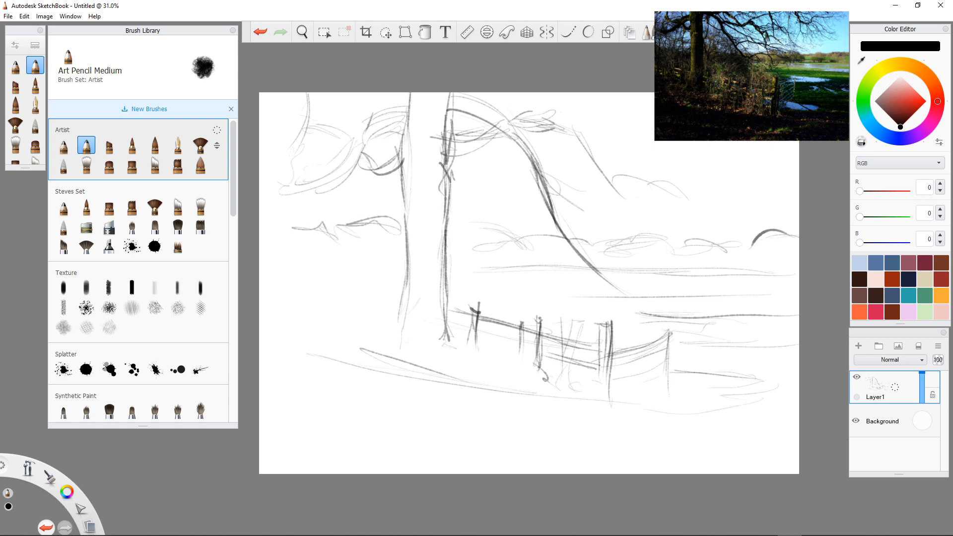
left_click_drag(334, 282, 401, 293)
mouse_move(354, 267)
left_mouse_down()
mouse_move(344, 285)
mouse_move(365, 316)
left_mouse_up()
left_click_drag(386, 276, 380, 305)
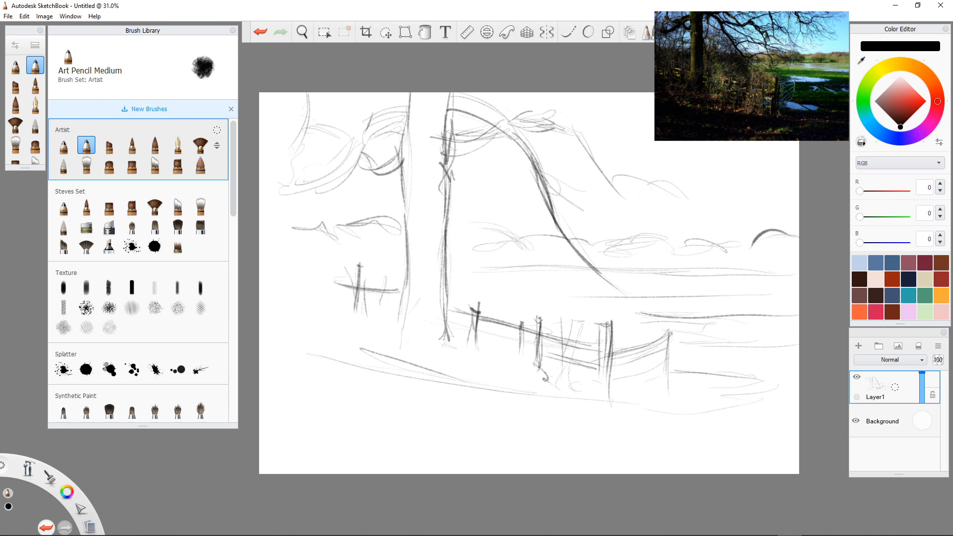
left_click_drag(282, 236, 386, 270)
Step: Draw a long field line behind the fence and bold sloping bank lines across the lower-left foreground
left_click_drag(590, 307, 484, 309)
left_click_drag(484, 309, 658, 308)
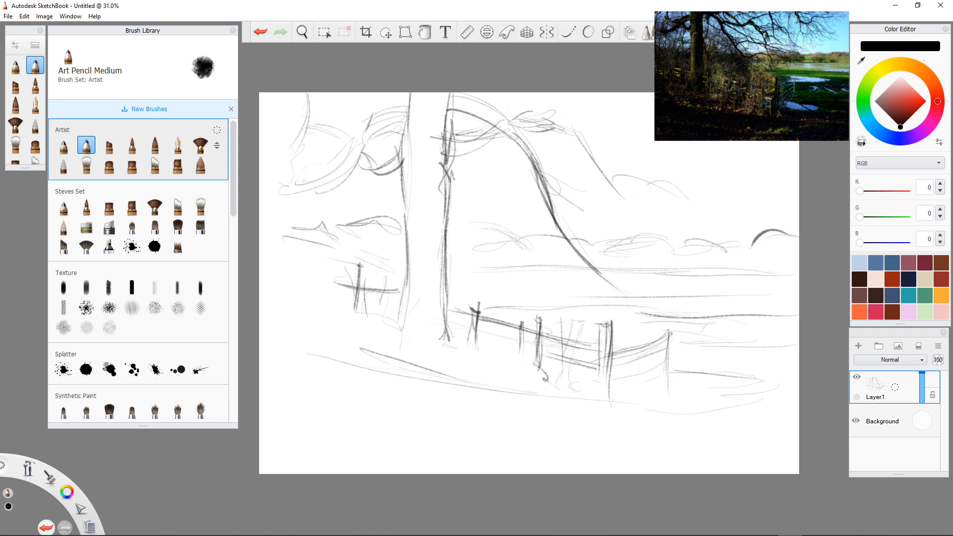
left_click_drag(259, 341, 361, 369)
left_click_drag(333, 386, 467, 398)
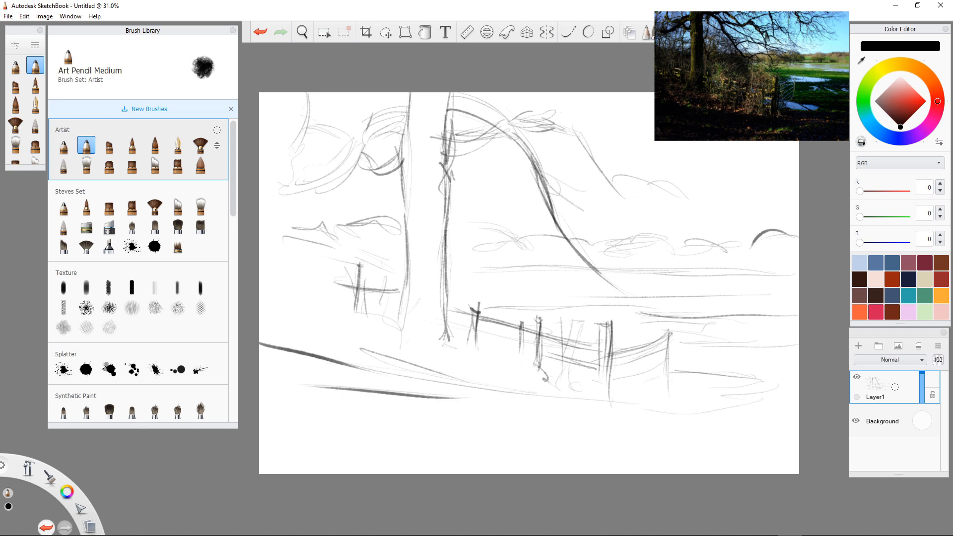
Step: Sketch long, nearly horizontal ground lines across the lower foreground beneath the bank
mouse_move(287, 398)
left_mouse_down()
mouse_move(640, 418)
mouse_move(286, 408)
left_mouse_up()
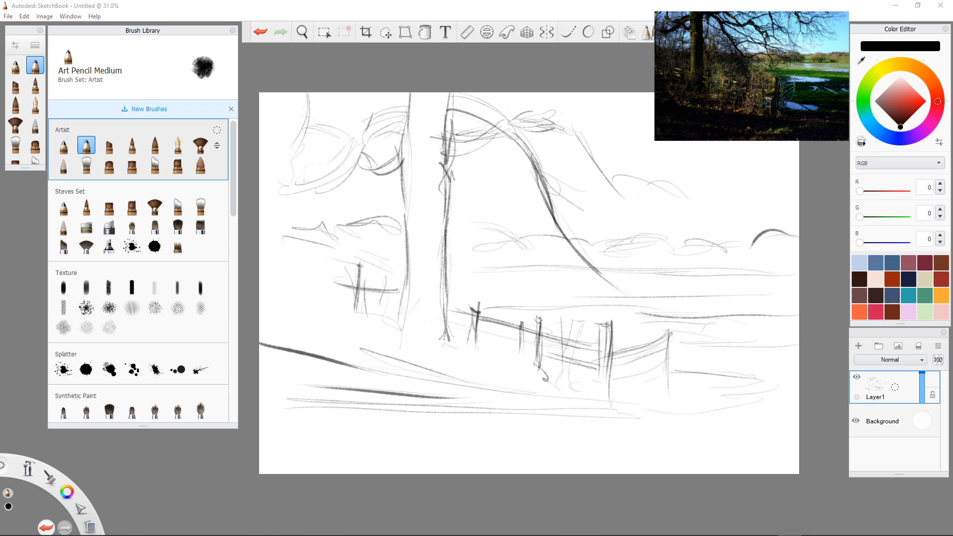
Step: Pin the Pastel brush set to the brush palette, and sketch a dark root at the base of the trunk's right edge
scroll(138, 271, "down", 10)
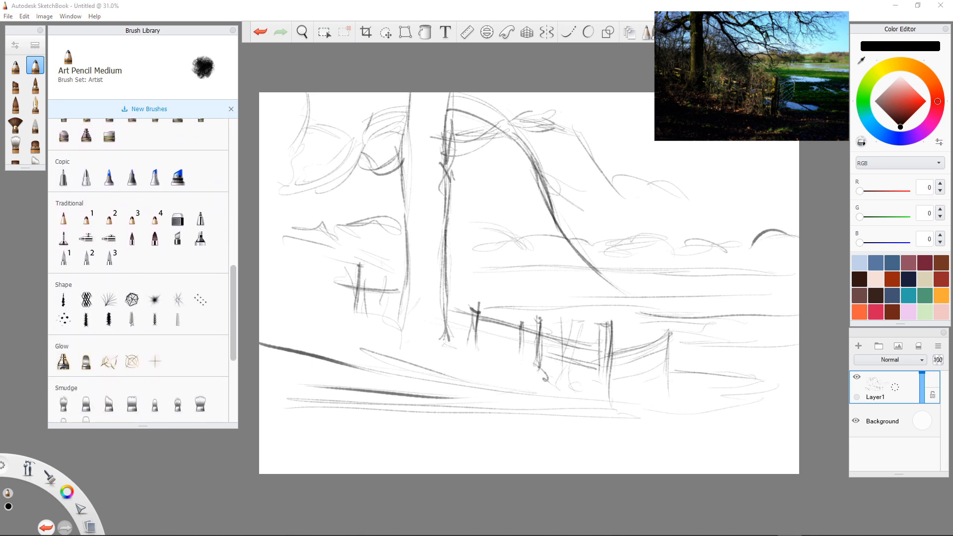
scroll(138, 270, "down", 3)
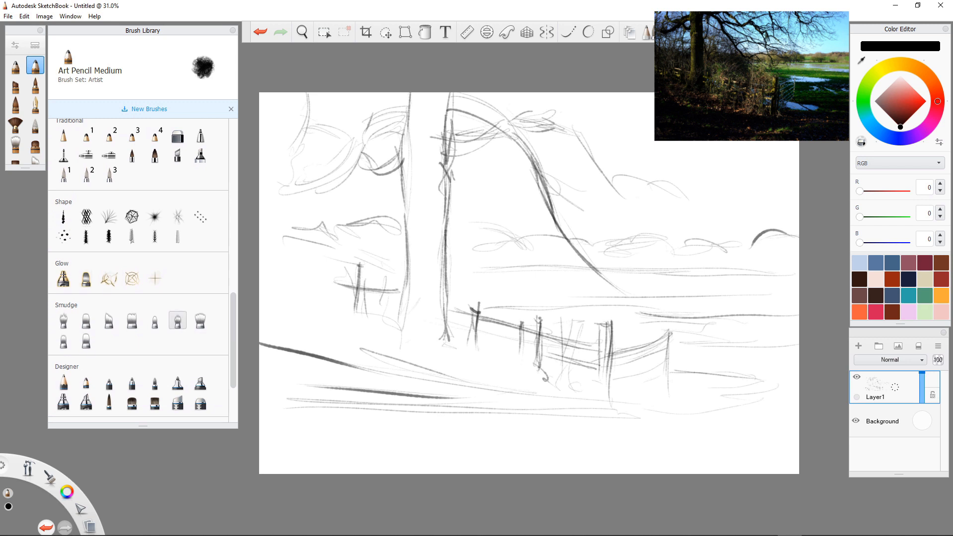
scroll(178, 320, "down", 4)
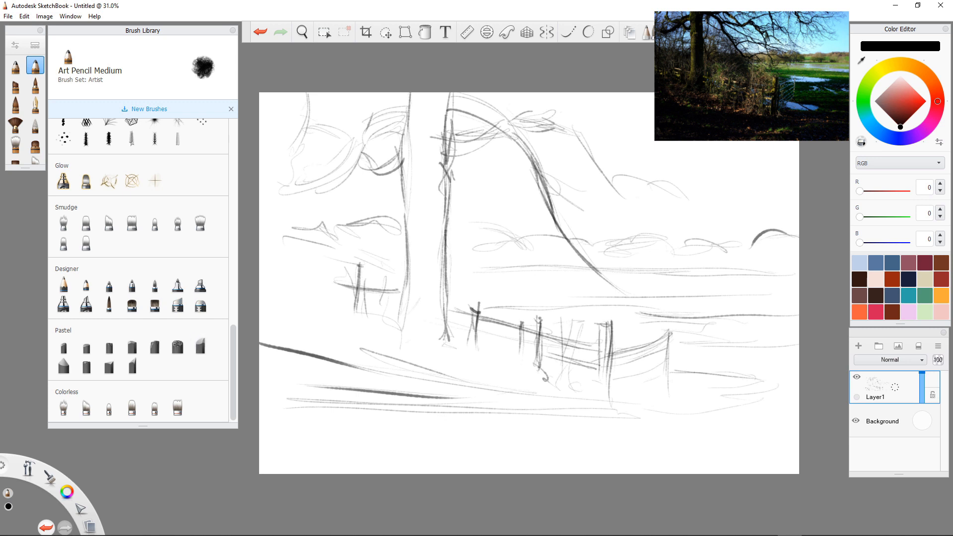
left_click(217, 331)
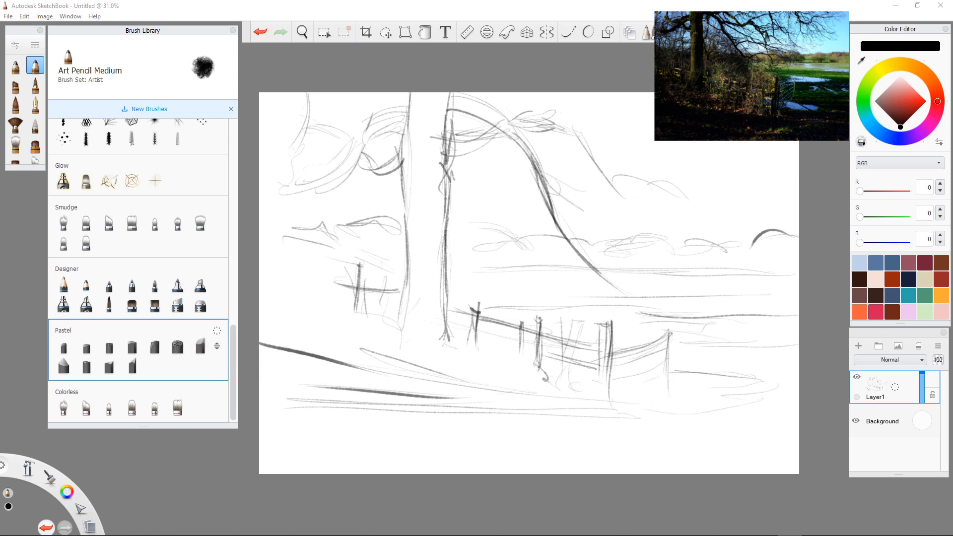
left_click(217, 330)
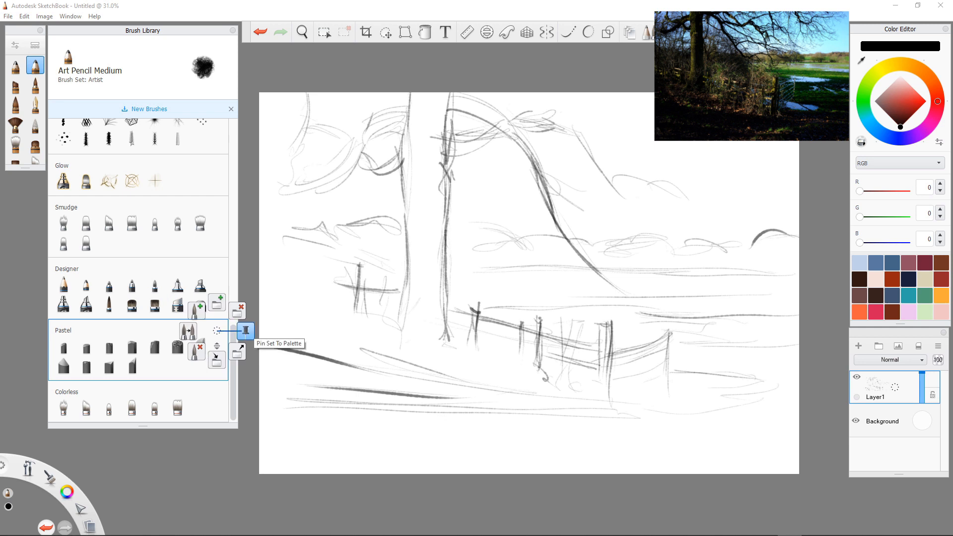
left_click(245, 331)
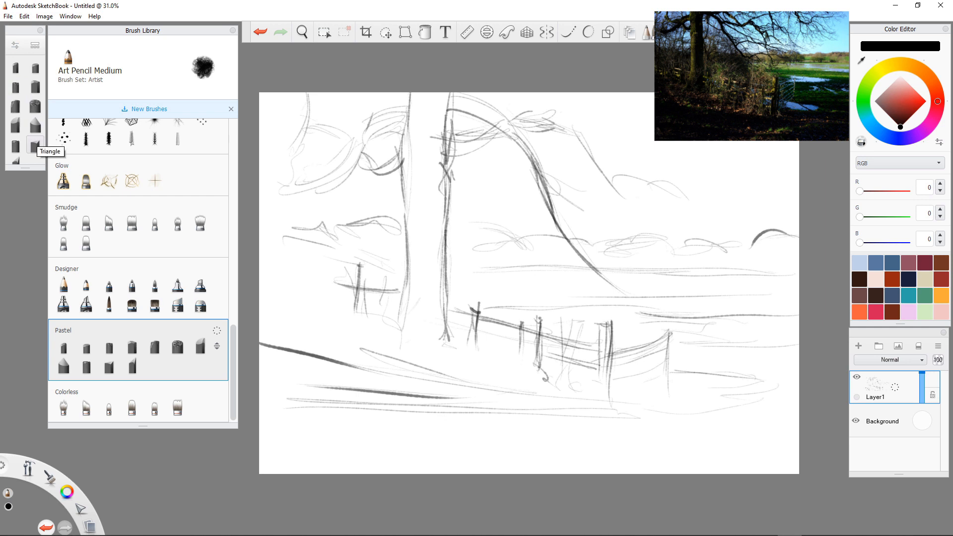
mouse_move(448, 335)
left_mouse_down()
mouse_move(455, 356)
mouse_move(474, 358)
left_mouse_up()
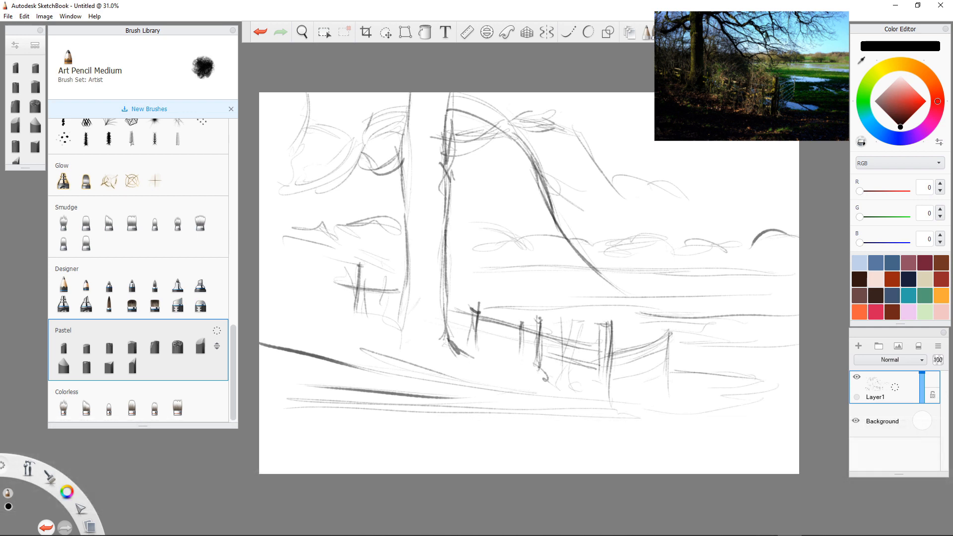
Step: Try a brownish red as the canvas background color
left_click(922, 421)
mouse_move(916, 439)
left_mouse_down()
mouse_move(925, 420)
mouse_move(905, 424)
mouse_move(913, 430)
left_mouse_up()
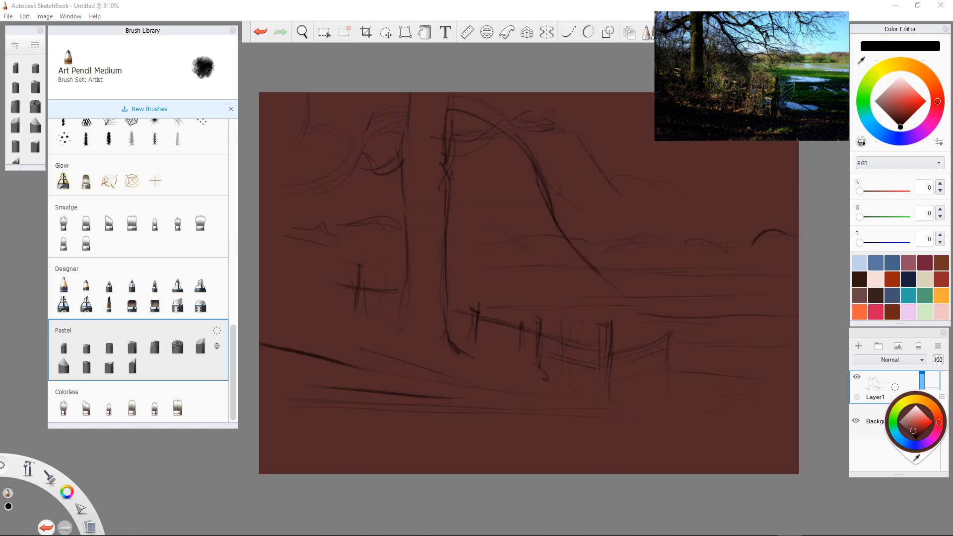
left_click_drag(913, 430, 912, 425)
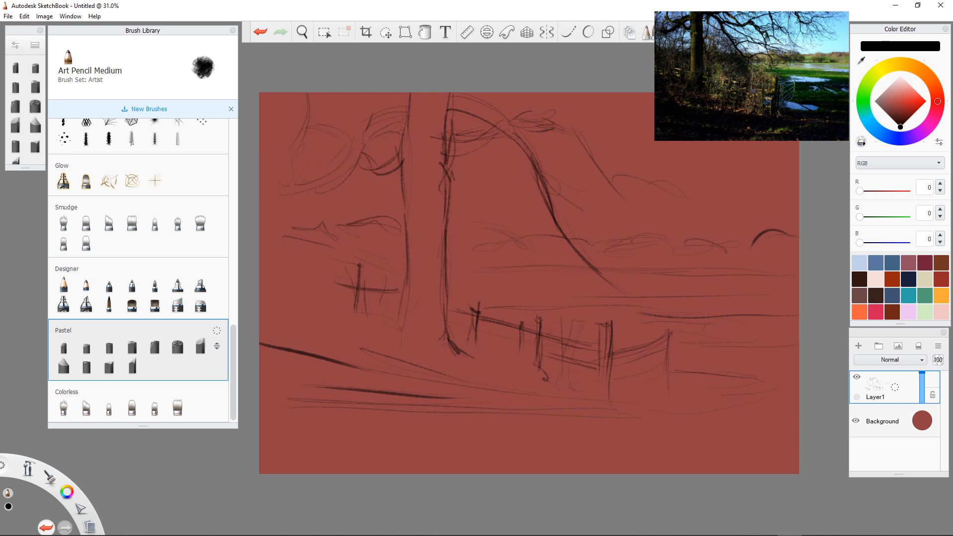
Step: Set the canvas background to a muted mauve as the base tone for the pastel painting
left_click(922, 420)
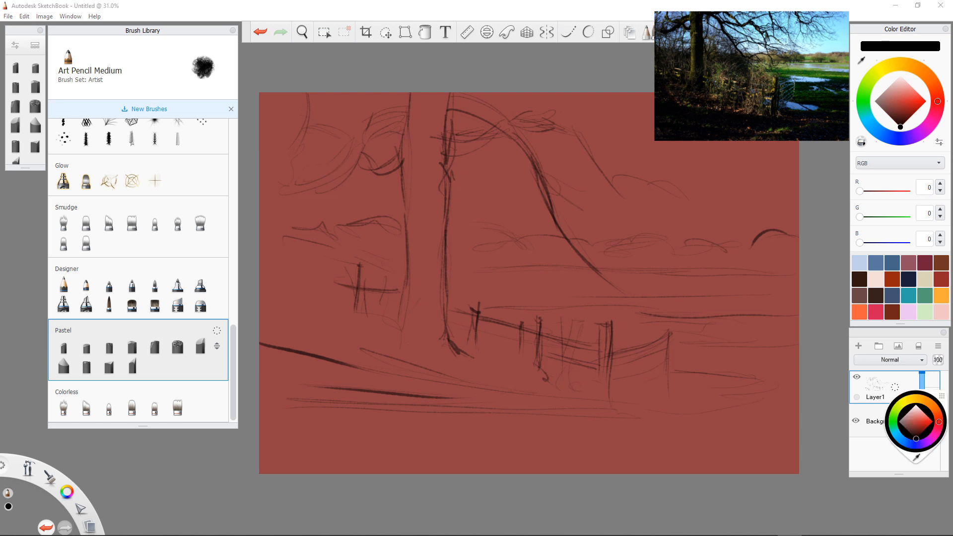
left_click(894, 421)
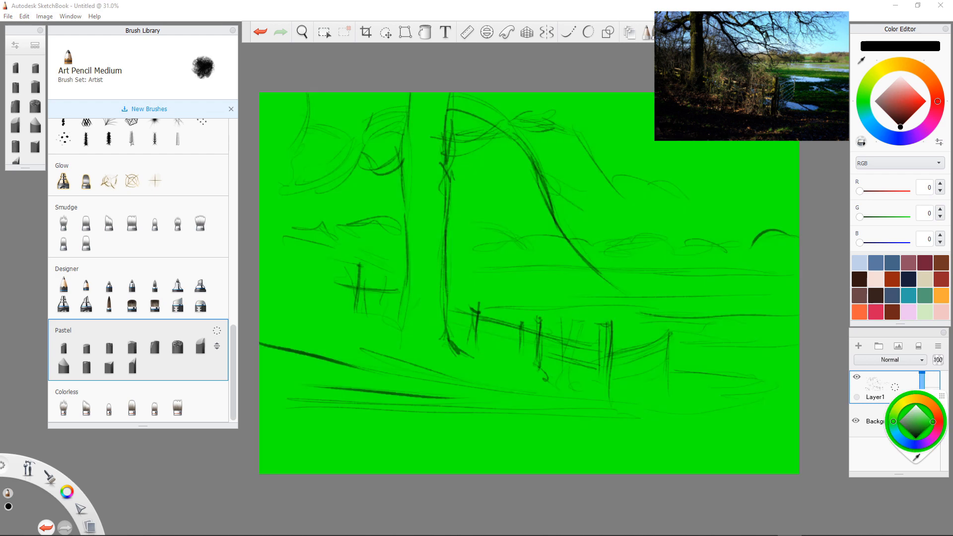
left_click_drag(932, 422, 915, 431)
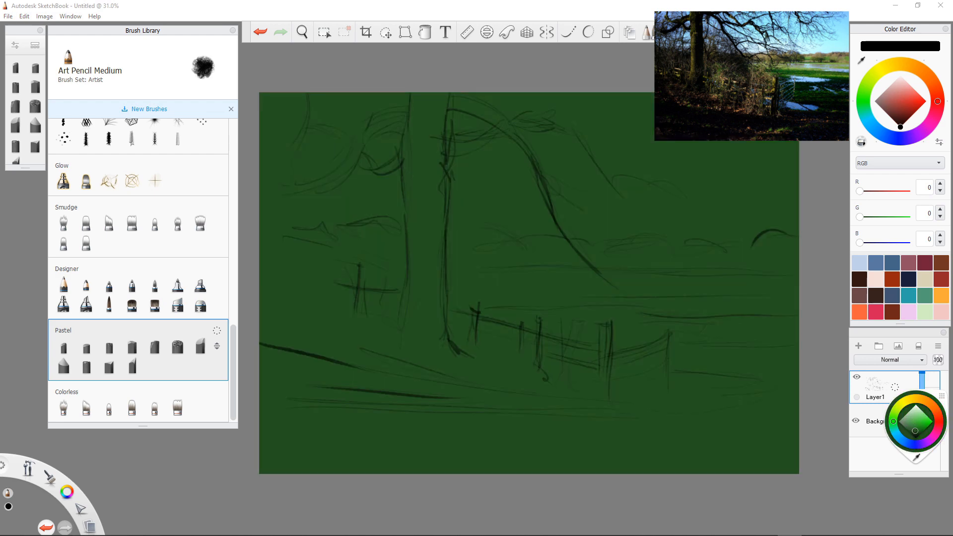
left_click(937, 431)
mouse_move(938, 431)
left_mouse_down()
mouse_move(932, 438)
mouse_move(923, 420)
mouse_move(907, 424)
left_mouse_up()
left_click(927, 423)
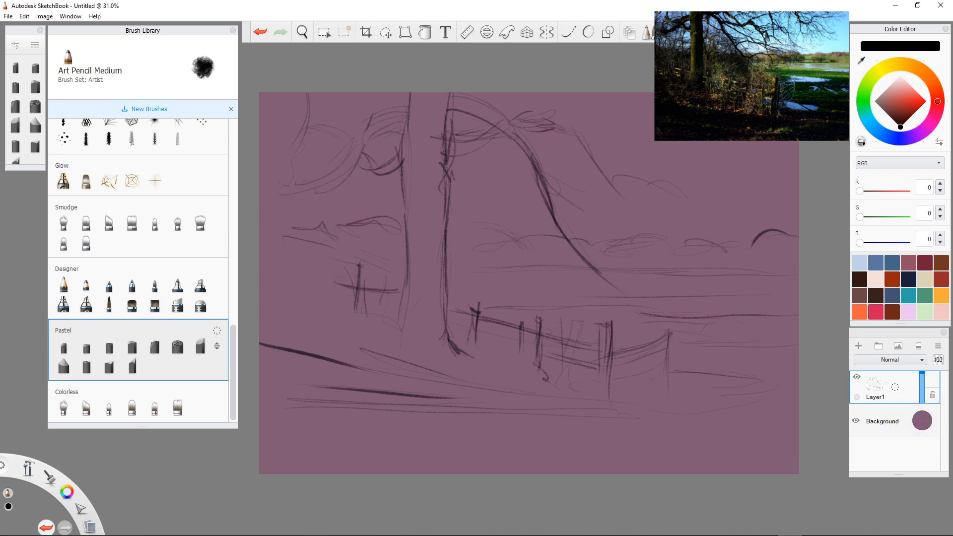
Step: Lock the pencil sketch layer and add a new empty layer above it for painting
left_click(933, 396)
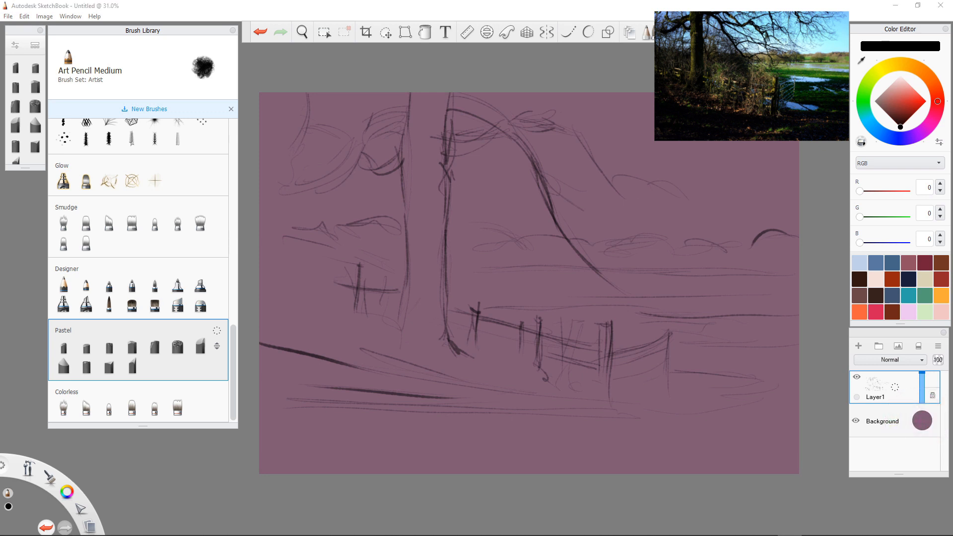
left_click(859, 346)
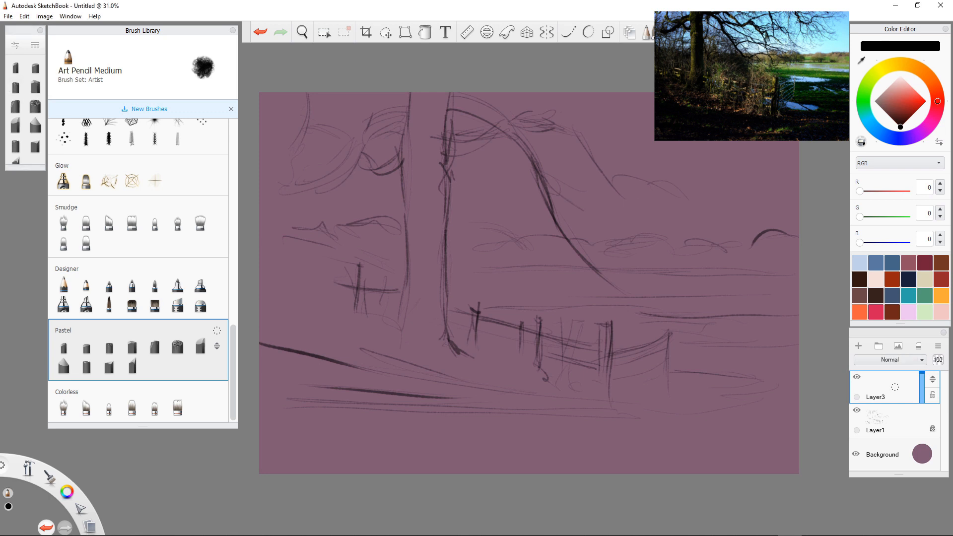
Step: Close the Brush Library and enlarge the canvas view to about 38%
left_click(232, 30)
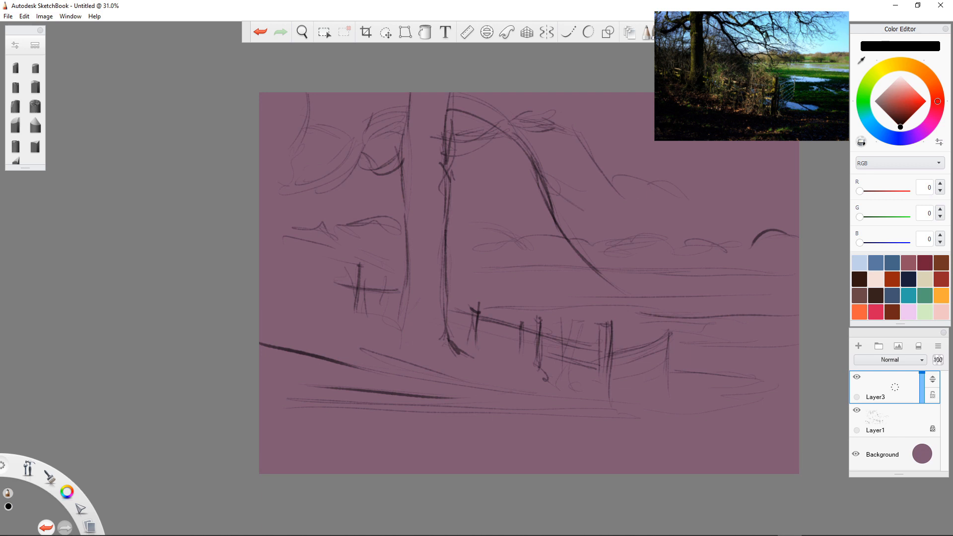
key("space")
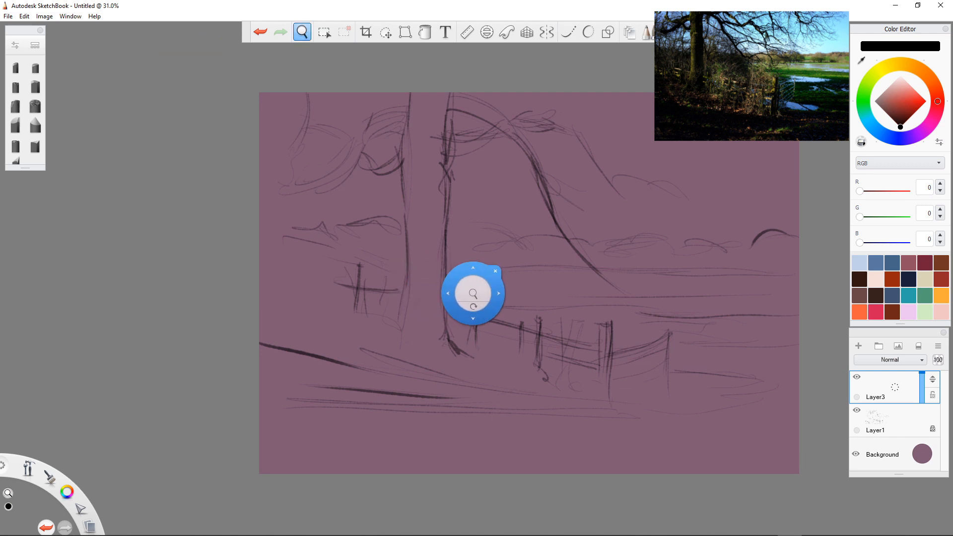
key("space")
left_click_drag(515, 289, 417, 286)
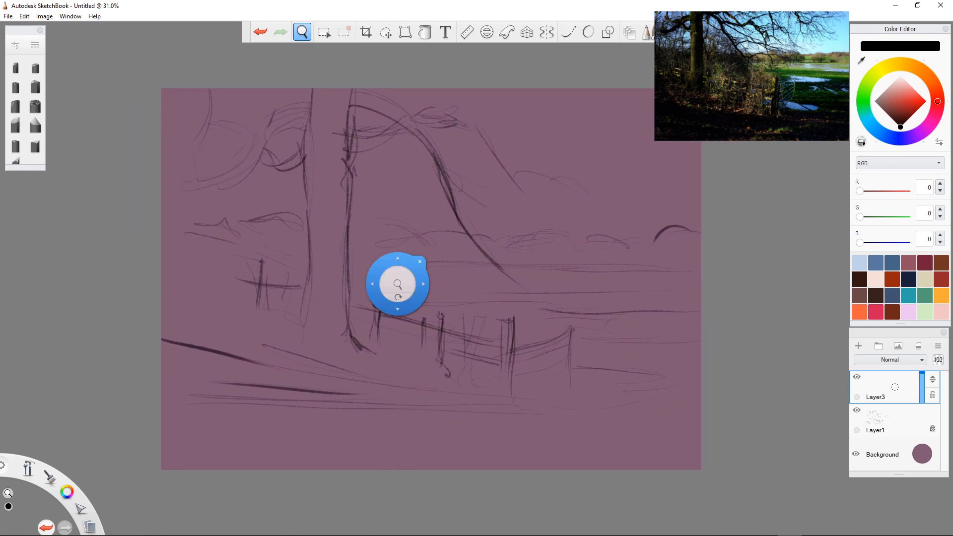
key("space")
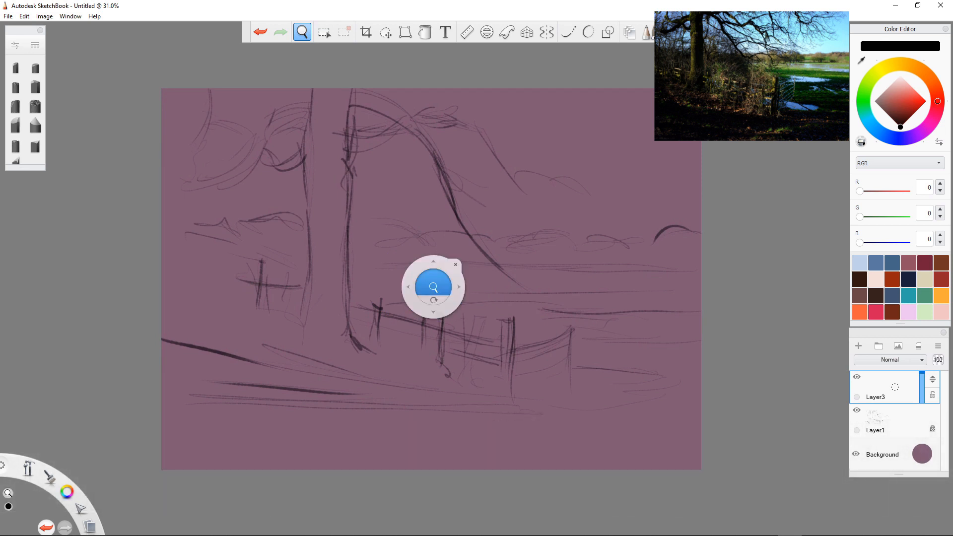
left_click_drag(434, 287, 453, 277)
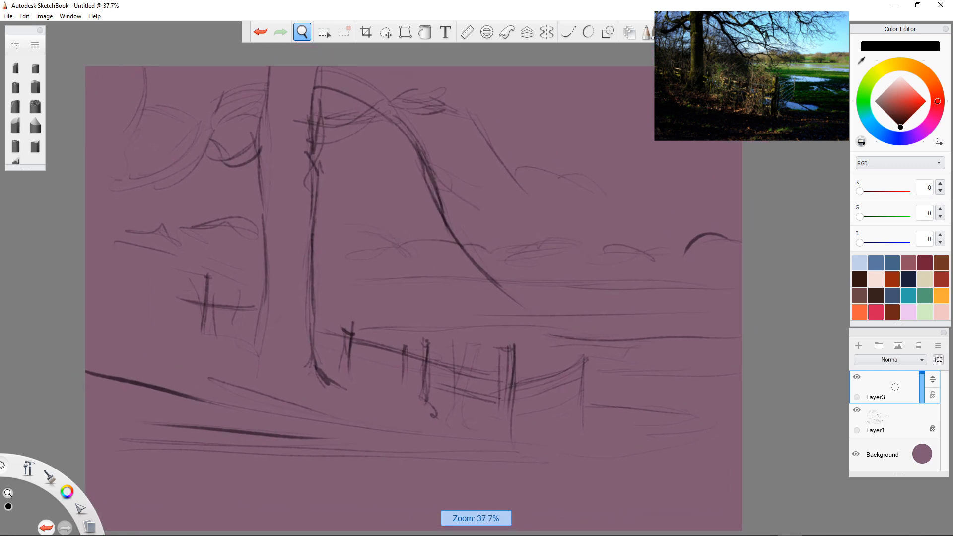
key("space")
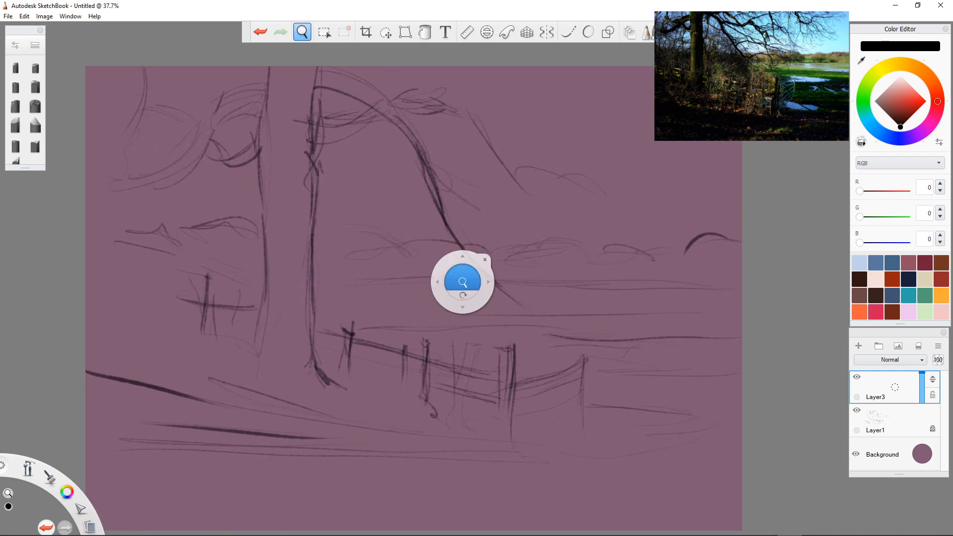
left_click_drag(463, 308, 470, 283)
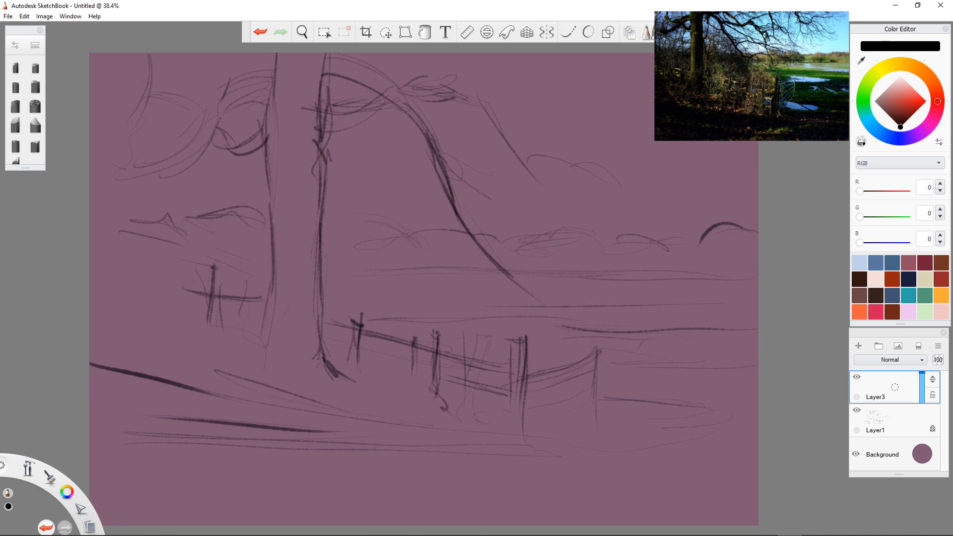
key("space")
left_click(377, 189)
left_click(426, 215)
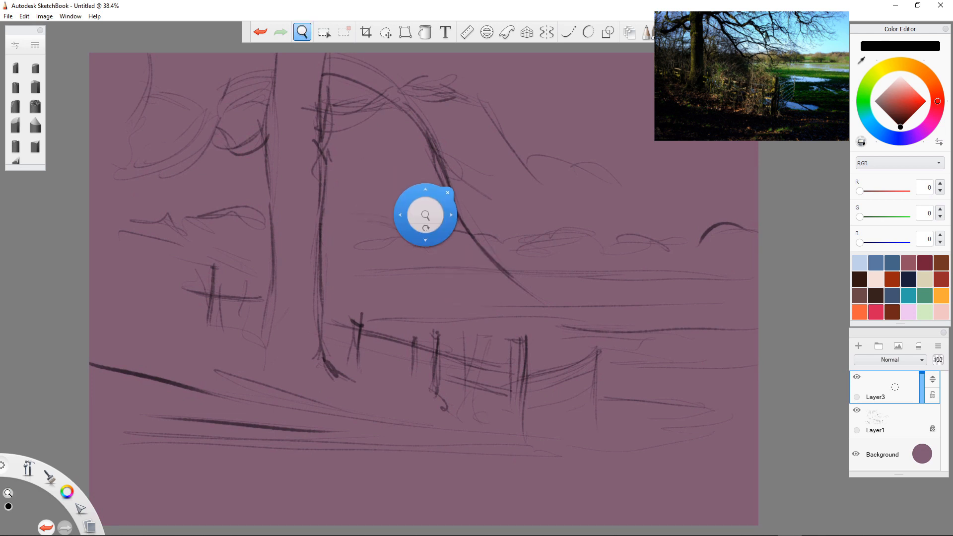
left_click(485, 283)
left_click(523, 328)
mouse_move(476, 248)
left_mouse_down()
mouse_move(461, 253)
mouse_move(497, 256)
mouse_move(477, 278)
left_mouse_up()
key("space")
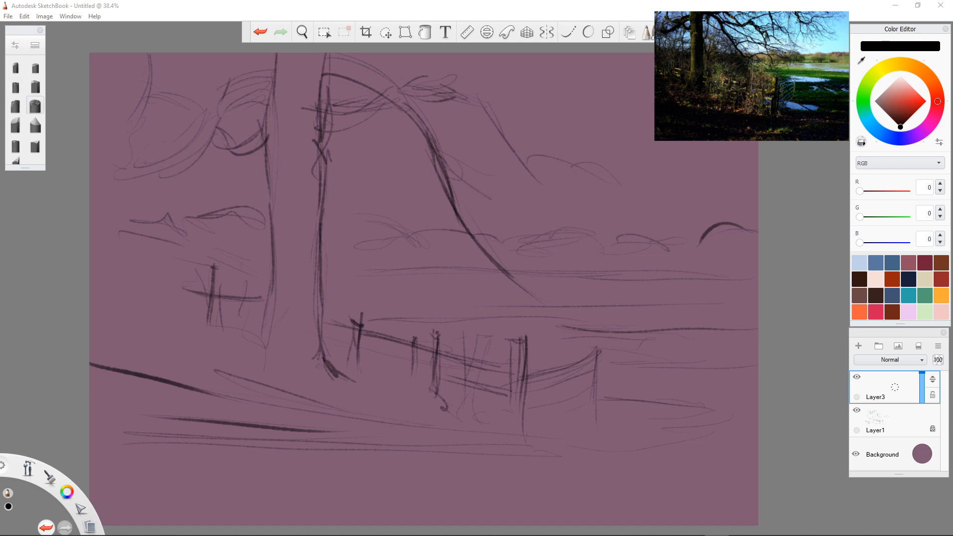
Step: With a broad pastel brush in purple (RGB 74, 37, 90), shade the bank from the left edge past the trunk base
left_click(35, 105)
left_click_drag(897, 110, 898, 114)
left_click(921, 132)
mouse_move(136, 346)
left_mouse_down()
mouse_move(228, 370)
mouse_move(116, 317)
left_mouse_up()
mouse_move(186, 337)
left_mouse_down()
mouse_move(320, 395)
mouse_move(208, 382)
mouse_move(258, 397)
mouse_move(94, 317)
mouse_move(101, 355)
mouse_move(194, 392)
mouse_move(97, 377)
mouse_move(203, 415)
left_mouse_up()
left_click_drag(342, 372, 477, 427)
mouse_move(303, 367)
left_mouse_down()
mouse_move(412, 417)
mouse_move(345, 405)
left_mouse_up()
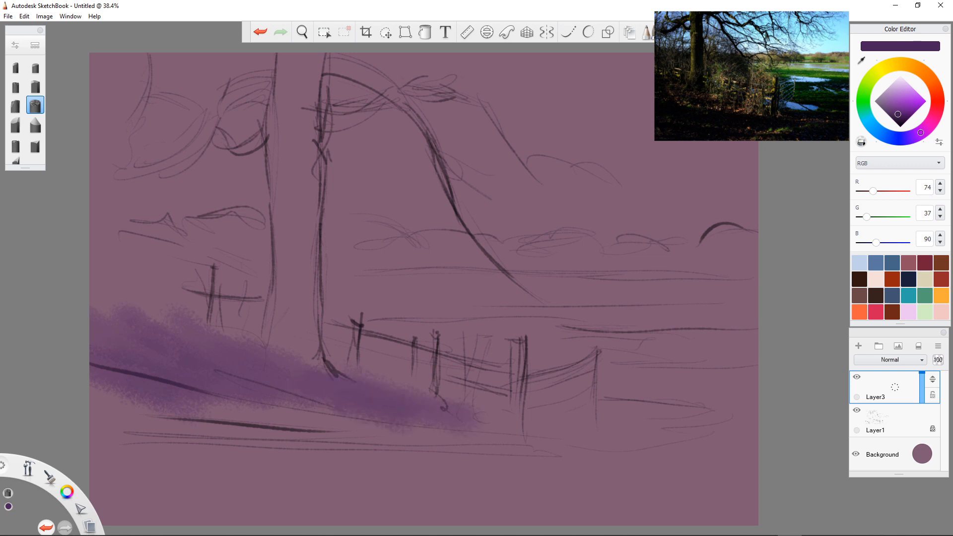
Step: Darken the bank below the trunk and extend shading into the lower-left foreground with deep purple (RGB 45, 11, 59)
left_click(902, 119)
mouse_move(234, 402)
left_mouse_down()
mouse_move(353, 440)
mouse_move(322, 410)
mouse_move(407, 421)
mouse_move(223, 366)
mouse_move(287, 356)
mouse_move(342, 367)
mouse_move(343, 353)
mouse_move(464, 415)
mouse_move(532, 429)
mouse_move(392, 452)
left_mouse_up()
left_click_drag(164, 397, 312, 457)
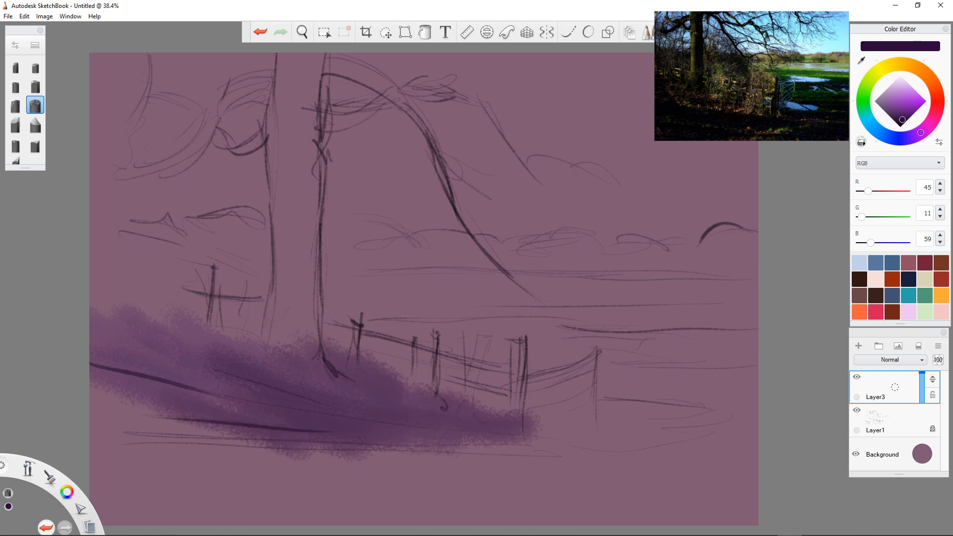
mouse_move(196, 395)
left_mouse_down()
mouse_move(253, 417)
mouse_move(102, 397)
mouse_move(213, 448)
mouse_move(107, 431)
mouse_move(208, 477)
mouse_move(330, 479)
left_mouse_up()
mouse_move(216, 434)
left_mouse_down()
mouse_move(293, 472)
mouse_move(251, 462)
mouse_move(368, 477)
left_mouse_up()
mouse_move(288, 449)
left_mouse_down()
mouse_move(383, 462)
mouse_move(392, 472)
mouse_move(303, 496)
mouse_move(221, 469)
left_mouse_up()
left_click_drag(296, 494, 234, 486)
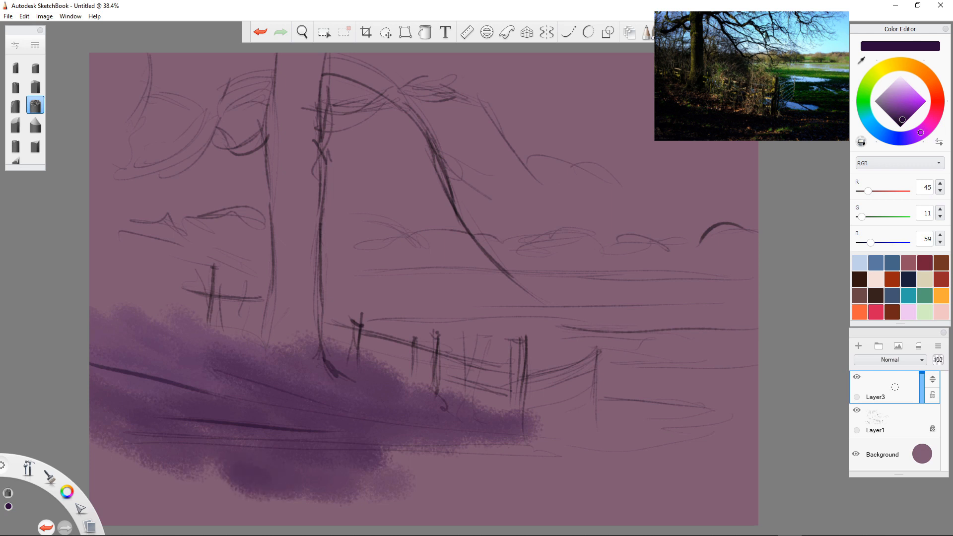
Step: Vary the brush size and spread soft deep purple shading across the lower middle foreground to beneath the gate
left_click_drag(504, 454, 439, 446)
key("bracketleft")
mouse_move(532, 457)
left_mouse_down()
mouse_move(436, 467)
mouse_move(323, 457)
left_mouse_up()
key("bracketright")
key("bracketleft")
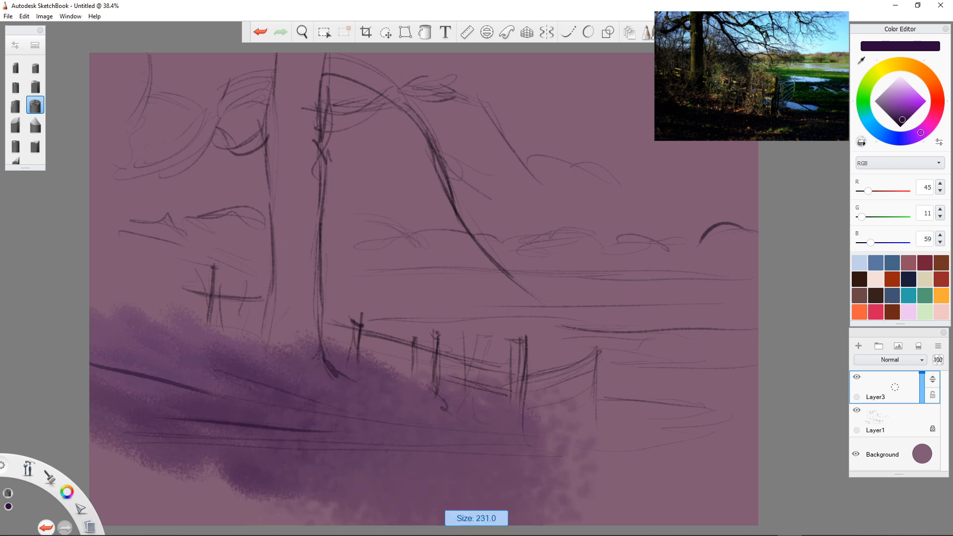
key("bracketleft")
mouse_move(563, 469)
left_mouse_down()
mouse_move(623, 492)
mouse_move(615, 481)
mouse_move(619, 414)
left_mouse_up()
Step: With a reduced brush size, add denser deep purple strokes below the gate and across the lower-left foreground
key("bracketright")
key("bracketright")
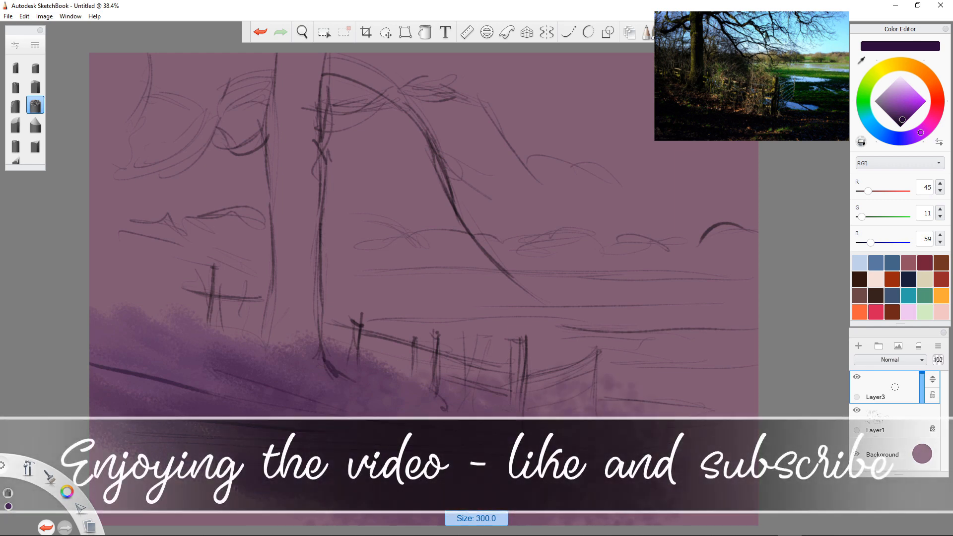
key("bracketleft")
key("bracketleft")
key("bracketleft")
key("bracketleft")
left_click_drag(641, 482, 683, 493)
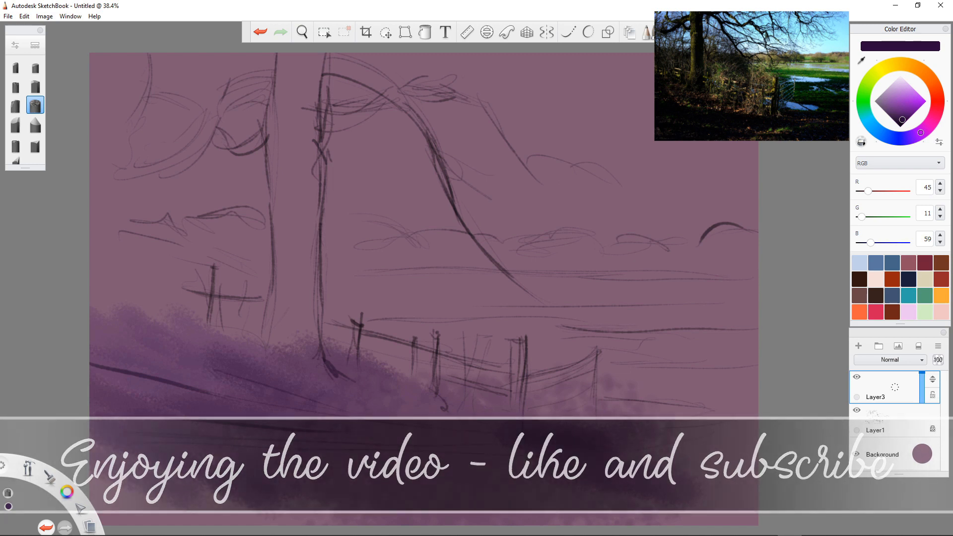
mouse_move(214, 465)
left_mouse_down()
mouse_move(298, 459)
mouse_move(320, 500)
mouse_move(109, 489)
mouse_move(194, 517)
mouse_move(332, 516)
left_mouse_up()
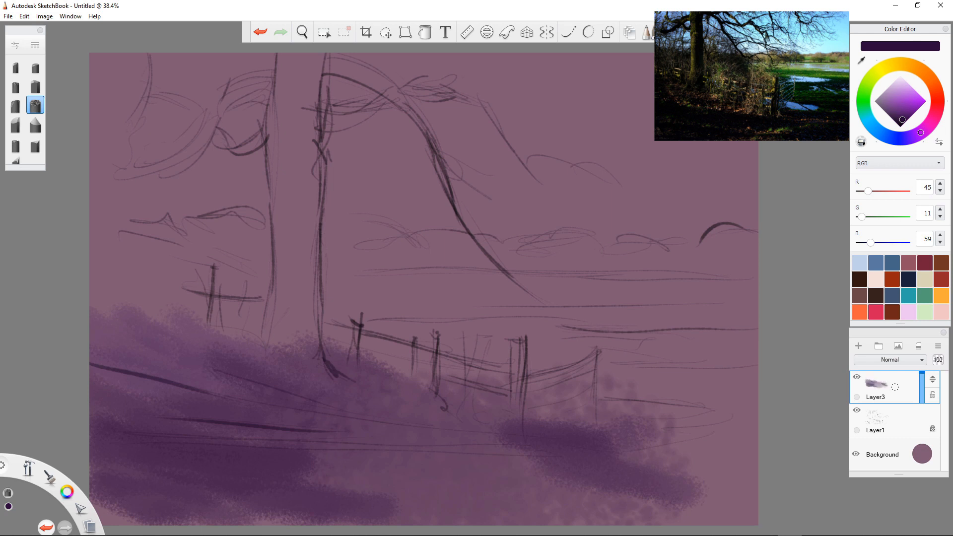
Step: Paint red patches (RGB 139, 24, 32) along the upper bank around the trunk base and toward the fence
left_click(938, 103)
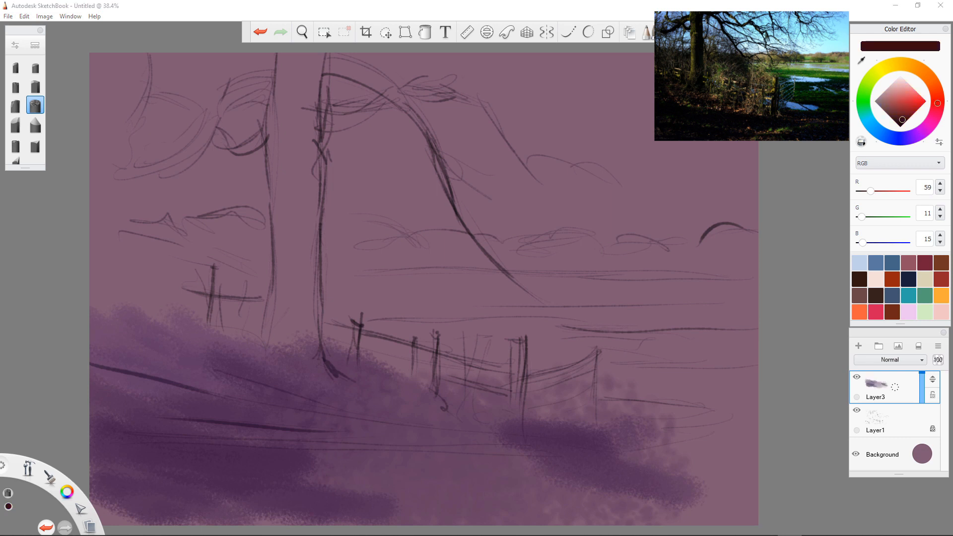
left_click(907, 110)
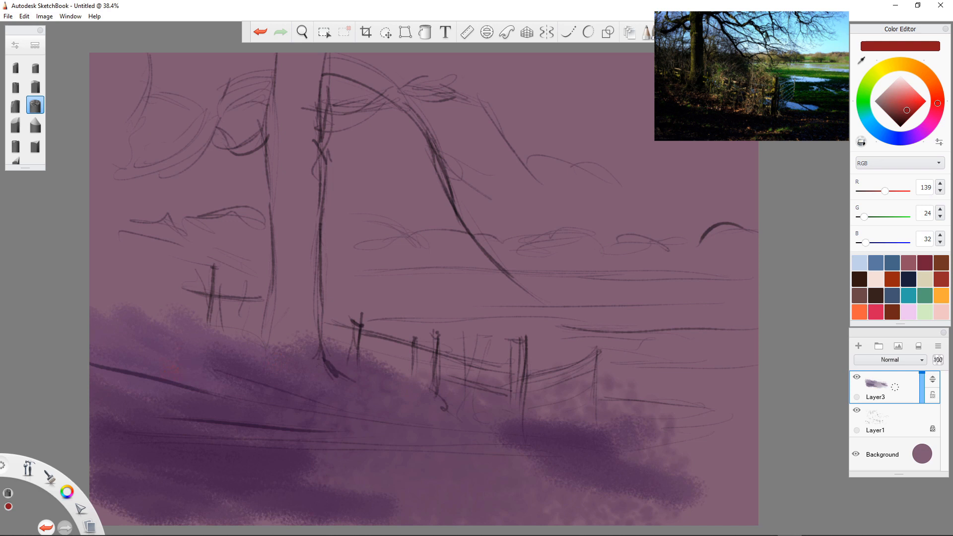
mouse_move(184, 357)
left_mouse_down()
mouse_move(290, 390)
mouse_move(224, 357)
mouse_move(241, 344)
left_mouse_up()
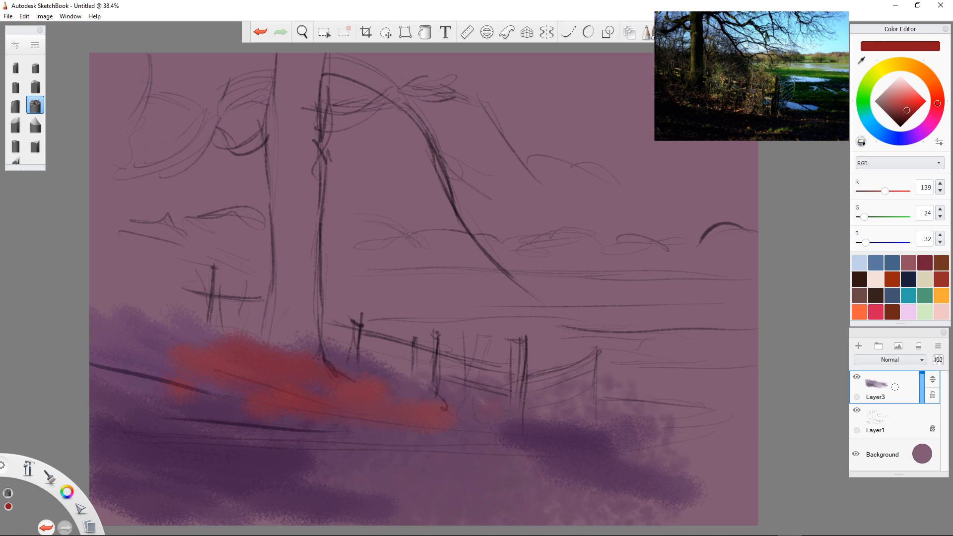
Step: Paint a dark brown band (RGB 43, 22, 24) below the red patches, from the canvas's left edge toward the gate
left_click(898, 120)
mouse_move(105, 380)
left_mouse_down()
mouse_move(247, 411)
mouse_move(94, 378)
left_mouse_up()
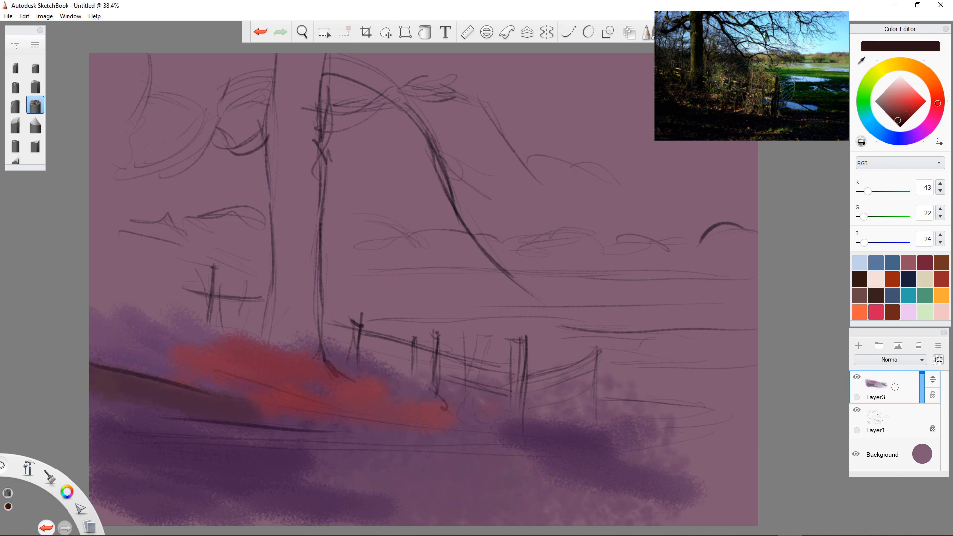
mouse_move(204, 427)
left_mouse_down()
mouse_move(446, 432)
mouse_move(486, 444)
left_mouse_up()
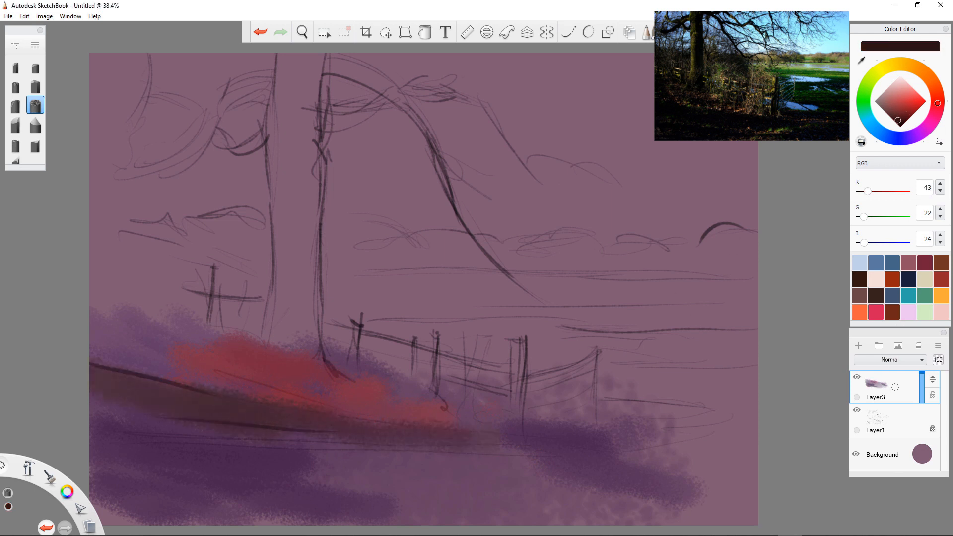
Step: Shade the left bank with dark violet (RGB 33, 22, 43), covering much of the red up to the trunk base
left_click(916, 135)
mouse_move(169, 417)
left_mouse_down()
mouse_move(270, 432)
mouse_move(101, 392)
mouse_move(283, 429)
mouse_move(102, 365)
mouse_move(174, 360)
mouse_move(327, 388)
left_mouse_up()
mouse_move(327, 387)
left_mouse_down()
mouse_move(100, 317)
mouse_move(322, 367)
left_mouse_up()
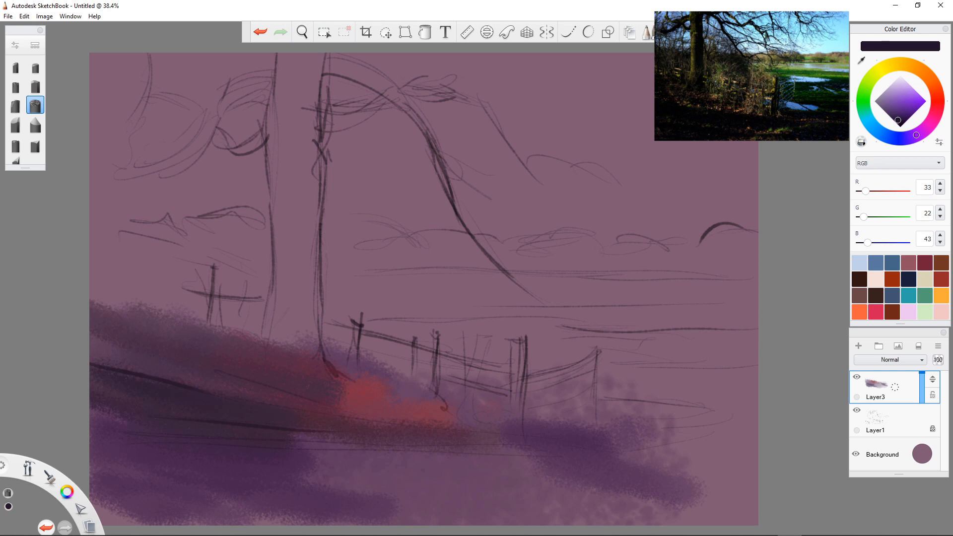
Step: Darken the middle foreground below the red patch and gate with broad dark violet strokes (RGB 33, 22, 43)
mouse_move(328, 447)
left_mouse_down()
mouse_move(501, 464)
mouse_move(437, 422)
mouse_move(496, 441)
mouse_move(397, 496)
mouse_move(588, 444)
left_mouse_up()
mouse_move(589, 444)
left_mouse_down()
mouse_move(422, 503)
mouse_move(523, 487)
left_mouse_up()
left_click_drag(524, 487, 392, 514)
mouse_move(526, 462)
left_mouse_down()
mouse_move(323, 496)
mouse_move(645, 506)
mouse_move(532, 522)
left_mouse_up()
mouse_move(596, 523)
left_mouse_down()
mouse_move(441, 511)
mouse_move(318, 481)
mouse_move(365, 464)
left_mouse_up()
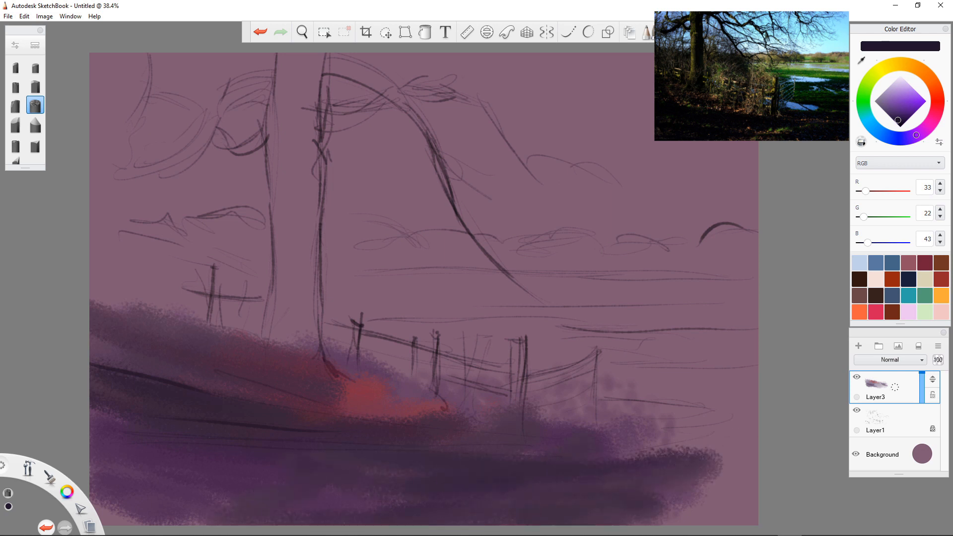
Step: Extend the dark violet foreground to the right canvas edge and build up its upper border below the gate
mouse_move(650, 429)
left_mouse_down()
mouse_move(755, 437)
mouse_move(601, 444)
mouse_move(755, 479)
mouse_move(660, 506)
left_mouse_up()
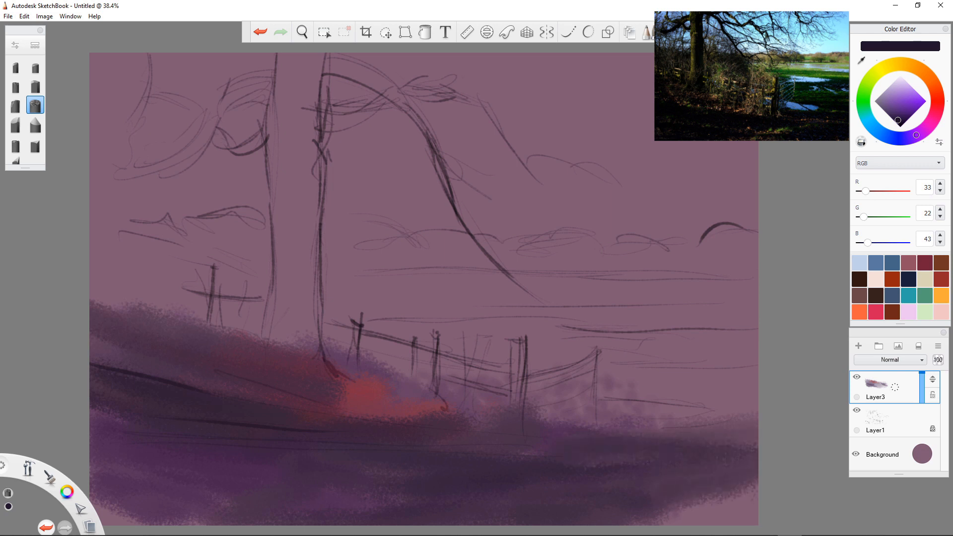
mouse_move(749, 494)
left_mouse_down()
mouse_move(670, 516)
mouse_move(745, 507)
mouse_move(730, 489)
mouse_move(728, 521)
mouse_move(656, 511)
mouse_move(735, 465)
left_mouse_up()
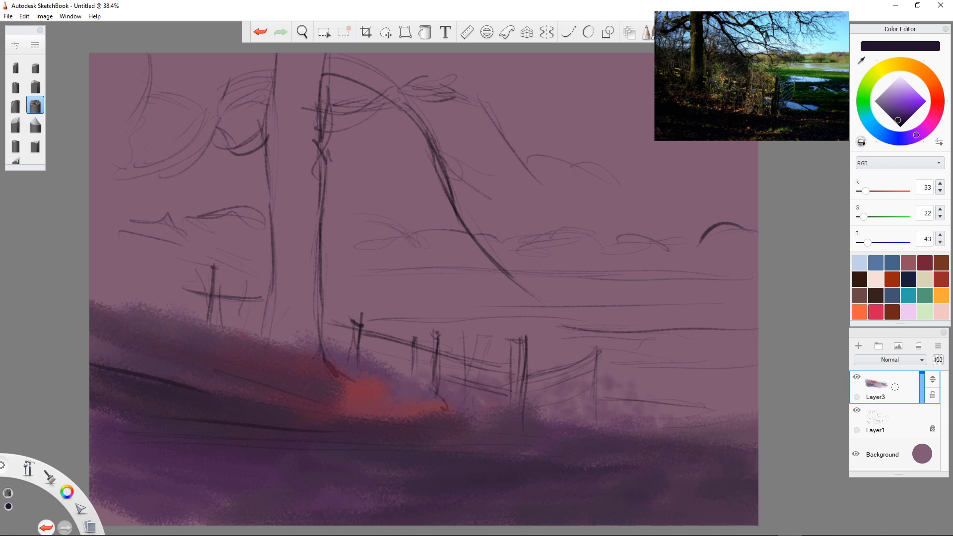
mouse_move(753, 434)
left_mouse_down()
mouse_move(640, 439)
mouse_move(752, 433)
left_mouse_up()
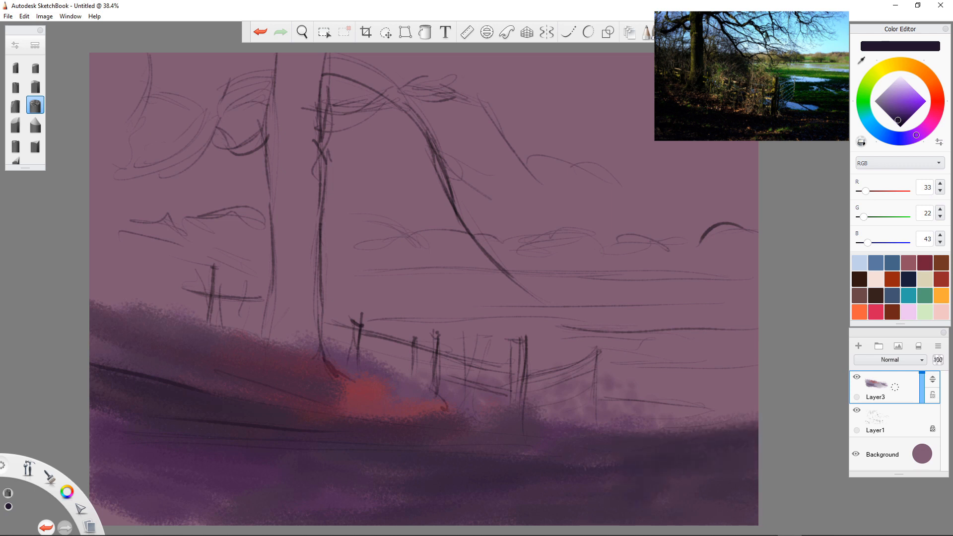
left_click_drag(631, 430, 720, 426)
left_click_drag(527, 453, 680, 456)
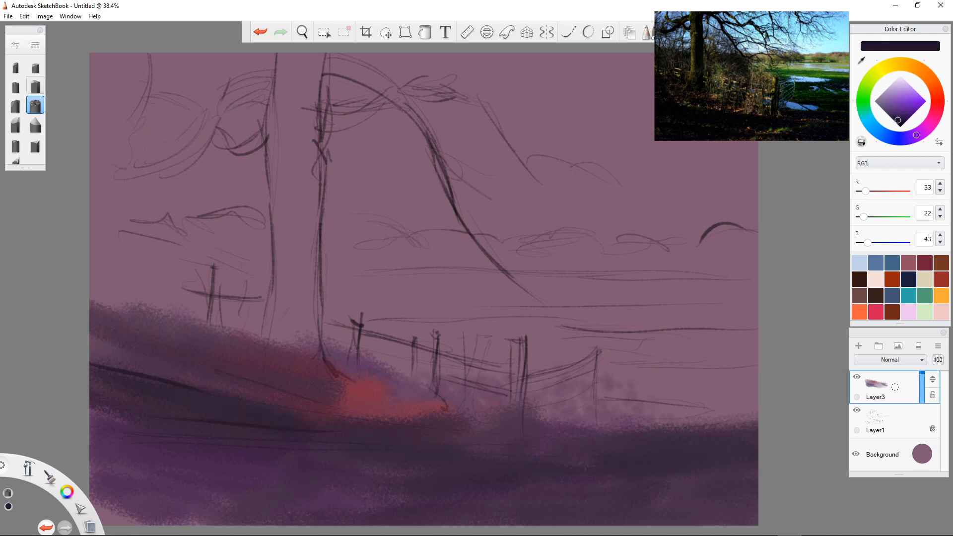
Step: Switch to the pointed pastel brush and add dark violet streaks along the left bank
left_click(36, 125)
mouse_move(112, 372)
left_mouse_down()
mouse_move(99, 380)
mouse_move(187, 396)
mouse_move(100, 390)
mouse_move(210, 397)
mouse_move(106, 378)
left_mouse_up()
mouse_move(191, 406)
left_mouse_down()
mouse_move(130, 386)
mouse_move(151, 399)
left_mouse_up()
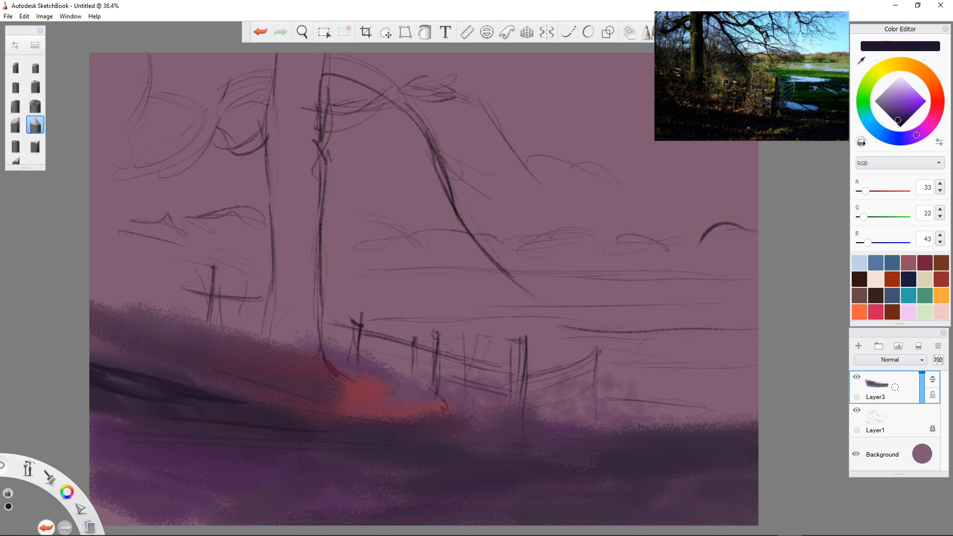
mouse_move(98, 372)
left_mouse_down()
mouse_move(158, 386)
mouse_move(102, 375)
left_mouse_up()
left_click_drag(115, 395, 147, 401)
Step: Paint a magenta highlight (RGB 159, 24, 89) over the red patch below the fence
left_click(934, 116)
left_click_drag(912, 103, 909, 108)
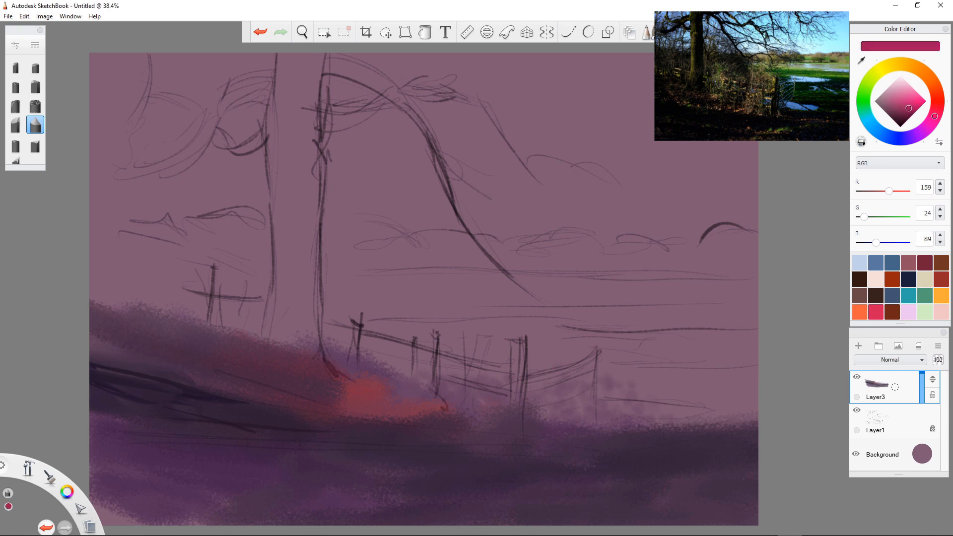
left_click_drag(466, 418, 357, 410)
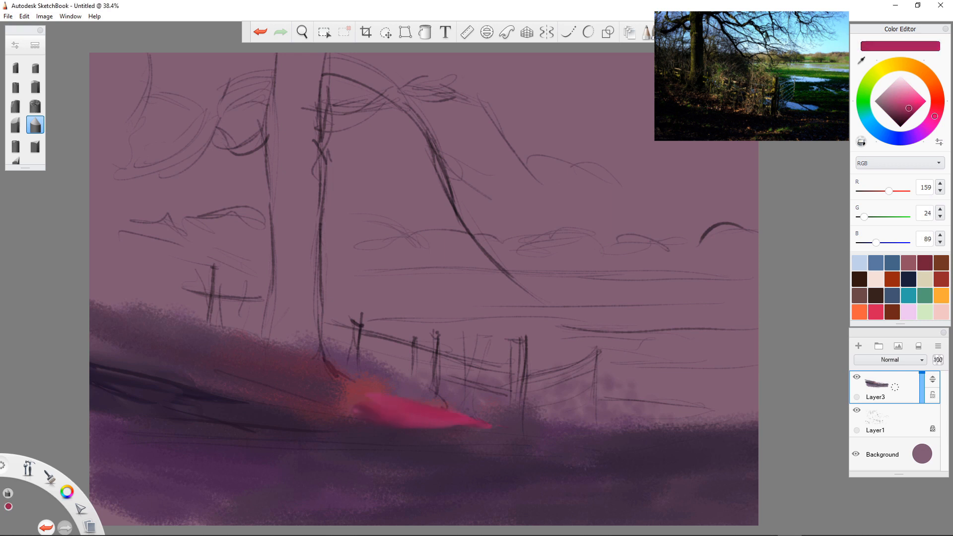
Step: Paint dark maroon (RGB 76, 20, 47) over the magenta patch, beneath the gate and across the ground to the right of it
left_click(902, 117)
left_click_drag(501, 417, 354, 403)
mouse_move(397, 405)
left_mouse_down()
mouse_move(571, 456)
mouse_move(616, 425)
mouse_move(691, 405)
left_mouse_up()
mouse_move(594, 402)
left_mouse_down()
mouse_move(706, 408)
mouse_move(625, 420)
mouse_move(755, 411)
left_mouse_up()
left_click_drag(756, 411, 676, 429)
mouse_move(753, 390)
left_mouse_down()
mouse_move(727, 401)
mouse_move(757, 380)
mouse_move(681, 397)
left_mouse_up()
left_click_drag(758, 395, 615, 399)
left_click_drag(615, 395, 707, 396)
left_click_drag(677, 400, 729, 413)
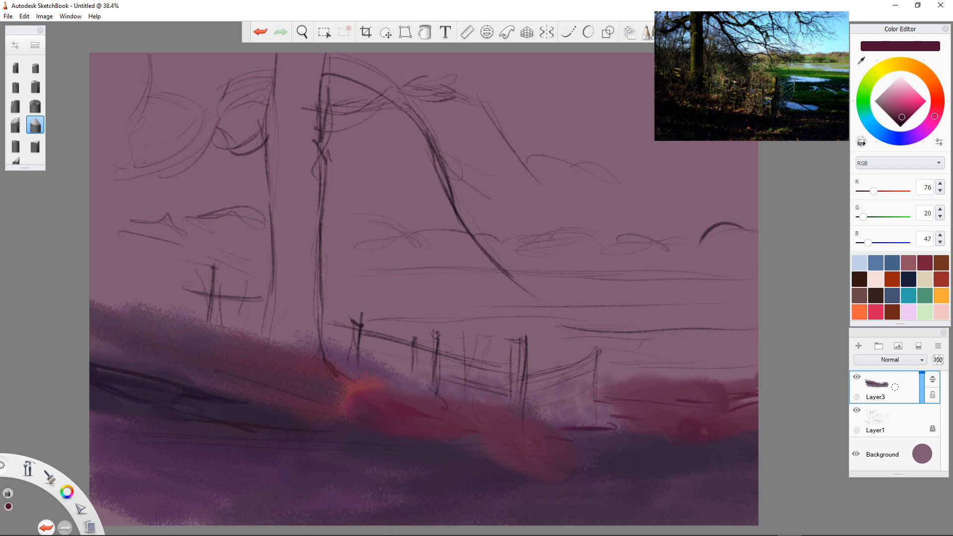
Step: Block in a maroon bush (RGB 76, 20, 47) behind the fence, between the trunk and the curved branch
left_click_drag(347, 293, 442, 343)
left_click_drag(377, 322, 470, 339)
left_click_drag(348, 278, 375, 229)
left_click_drag(377, 288, 388, 208)
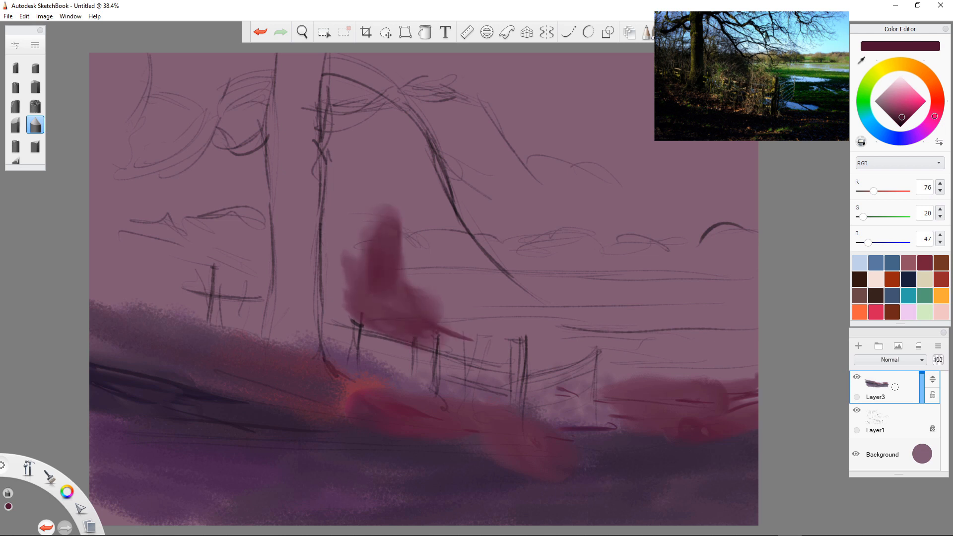
left_click_drag(368, 248, 427, 308)
left_click_drag(419, 258, 437, 318)
mouse_move(404, 223)
left_mouse_down()
mouse_move(435, 298)
mouse_move(473, 338)
left_mouse_up()
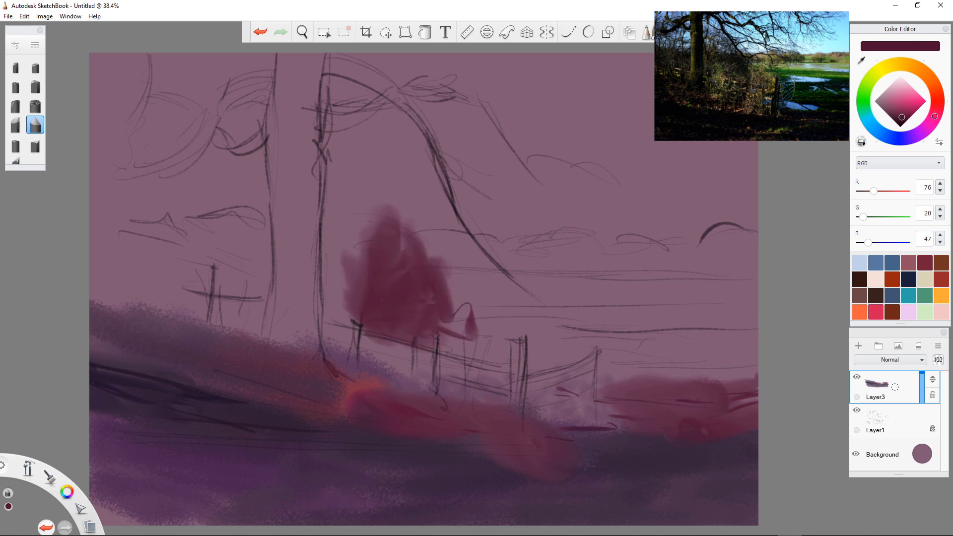
Step: Add maroon vertical strokes beside the trunk, down over the fence rails and along the bush's right side
mouse_move(330, 214)
left_mouse_down()
mouse_move(323, 310)
mouse_move(351, 352)
mouse_move(417, 384)
left_mouse_up()
left_click_drag(393, 317, 431, 392)
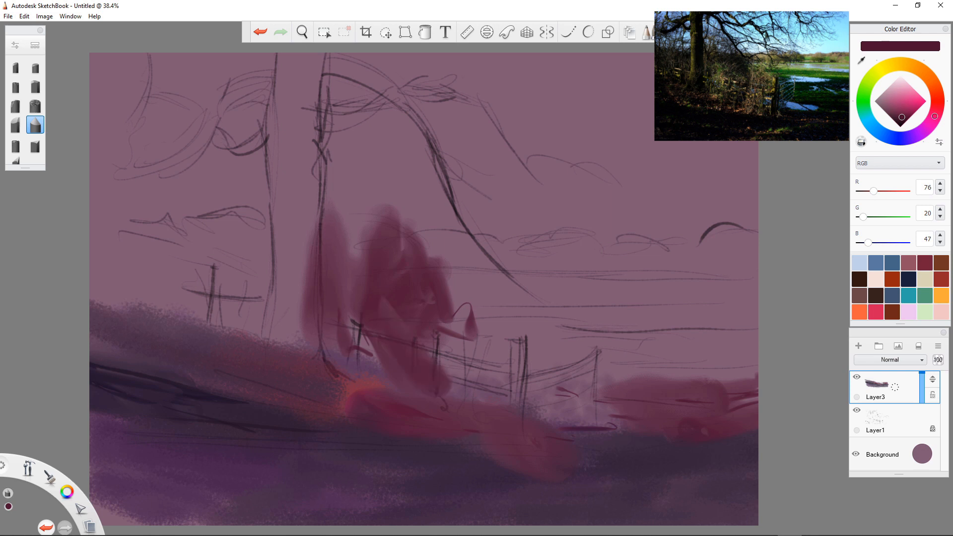
left_click_drag(437, 330, 474, 389)
left_click_drag(464, 276, 459, 360)
left_click_drag(477, 318, 479, 370)
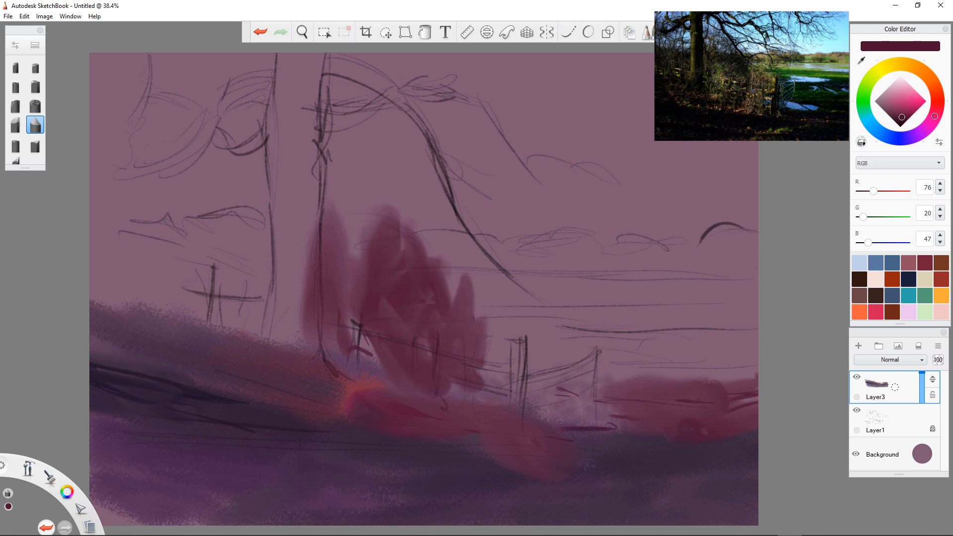
Step: Paint dark green foliage (RGB 20, 53, 17) through the middle of the maroon bush
left_click(863, 100)
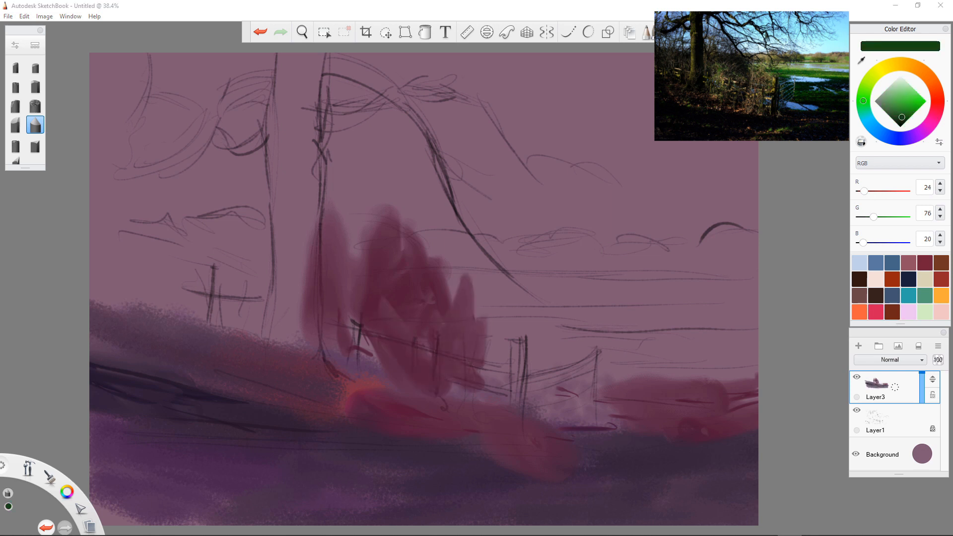
left_click(900, 120)
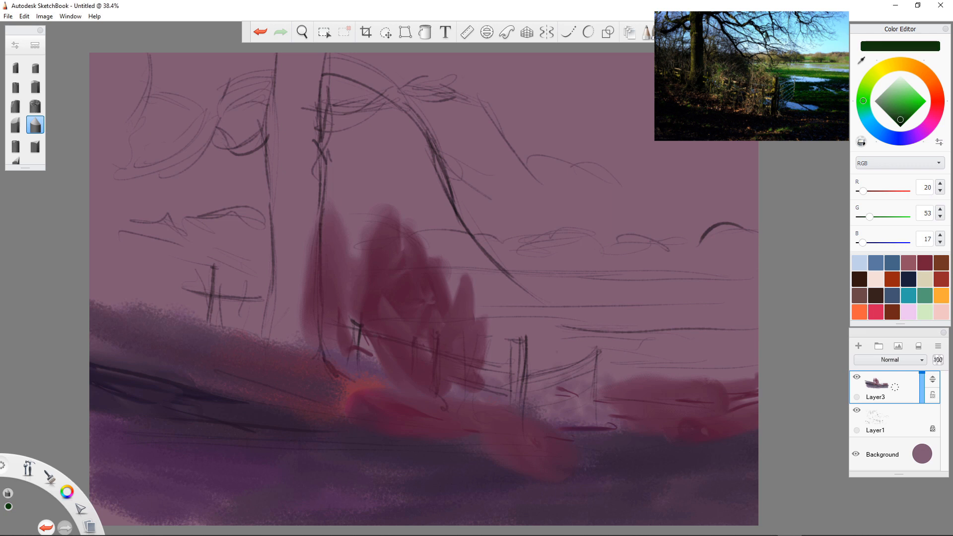
left_click_drag(390, 273, 353, 372)
mouse_move(405, 276)
left_mouse_down()
mouse_move(392, 305)
mouse_move(399, 346)
mouse_move(451, 289)
mouse_move(460, 313)
mouse_move(448, 324)
mouse_move(460, 326)
left_mouse_up()
Step: Darken the right side of the bush with short near-black strokes (RGB 12, 12, 12)
left_click(897, 124)
left_click_drag(484, 311, 466, 336)
left_click_drag(477, 294, 461, 325)
mouse_move(475, 338)
left_mouse_down()
mouse_move(447, 356)
mouse_move(465, 345)
left_mouse_up()
left_click_drag(498, 312, 470, 347)
mouse_move(496, 339)
left_mouse_down()
mouse_move(473, 354)
mouse_move(484, 354)
left_mouse_up()
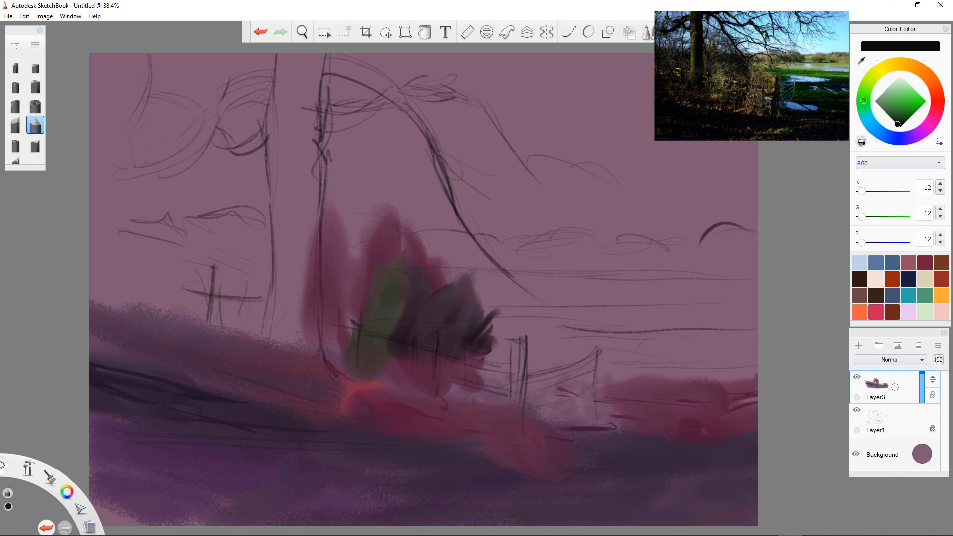
Step: Build up the upper part of the bush with near-black strokes, reaching across toward the trunk
left_click_drag(408, 242, 395, 323)
left_click_drag(418, 265, 413, 320)
left_click_drag(442, 276, 423, 307)
mouse_move(444, 256)
left_mouse_down()
mouse_move(439, 306)
mouse_move(451, 314)
left_mouse_up()
mouse_move(437, 240)
left_mouse_down()
mouse_move(446, 275)
mouse_move(433, 284)
left_mouse_up()
left_click_drag(401, 246, 401, 271)
left_click_drag(361, 227, 400, 278)
mouse_move(371, 229)
left_mouse_down()
mouse_move(373, 270)
mouse_move(351, 216)
left_mouse_up()
Step: With the neighbouring soft pastel brush, shade the bush in near-black and add faint shading across the field behind the gate
left_click(15, 125)
left_click_drag(364, 249, 343, 201)
left_click_drag(413, 326, 410, 228)
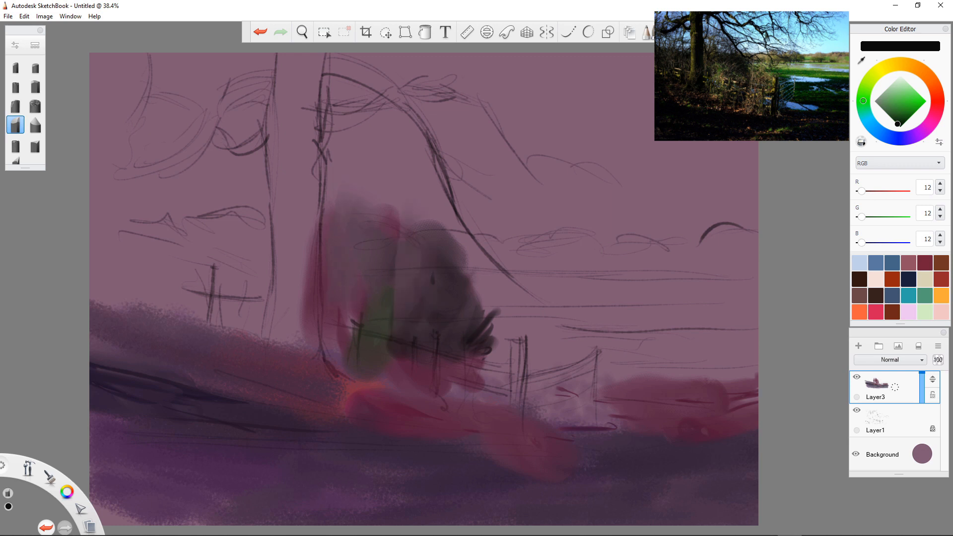
left_click_drag(438, 311, 433, 255)
mouse_move(461, 328)
left_mouse_down()
mouse_move(491, 302)
mouse_move(522, 315)
left_mouse_up()
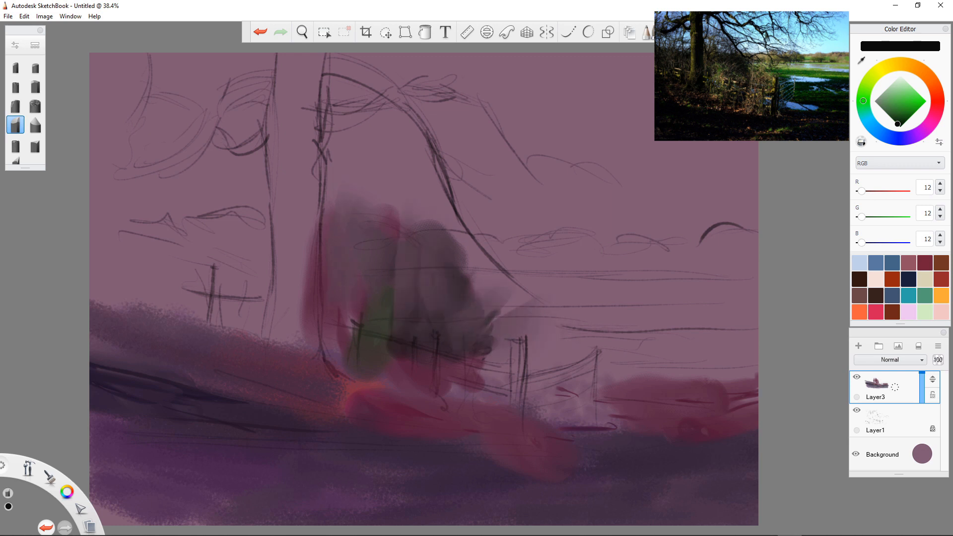
mouse_move(632, 322)
left_mouse_down()
mouse_move(668, 329)
mouse_move(539, 332)
left_mouse_up()
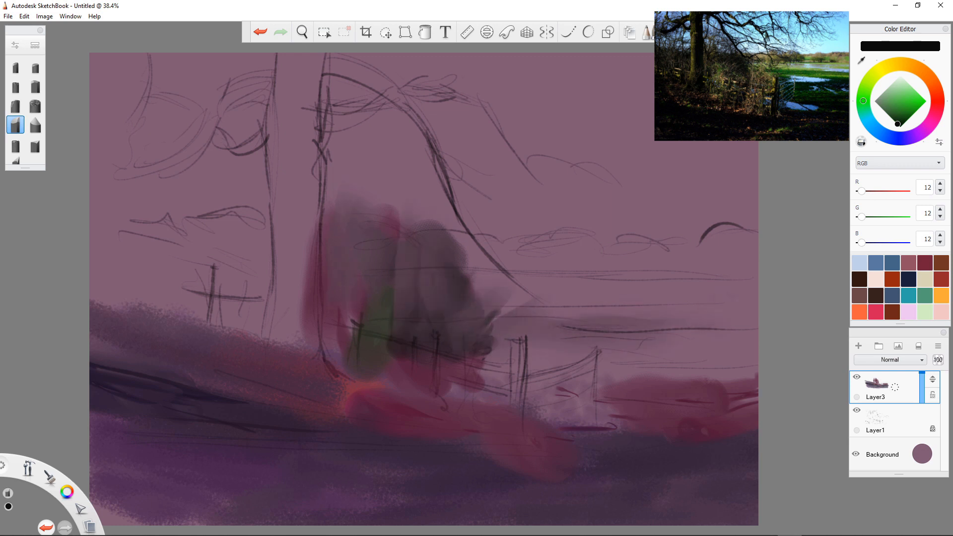
mouse_move(750, 297)
left_mouse_down()
mouse_move(561, 294)
mouse_move(744, 274)
left_mouse_up()
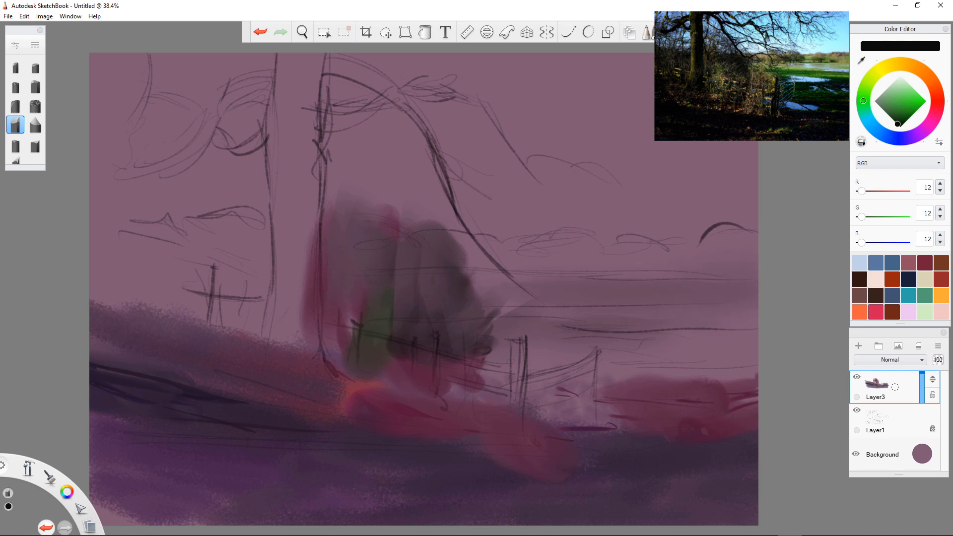
left_click_drag(536, 267, 677, 275)
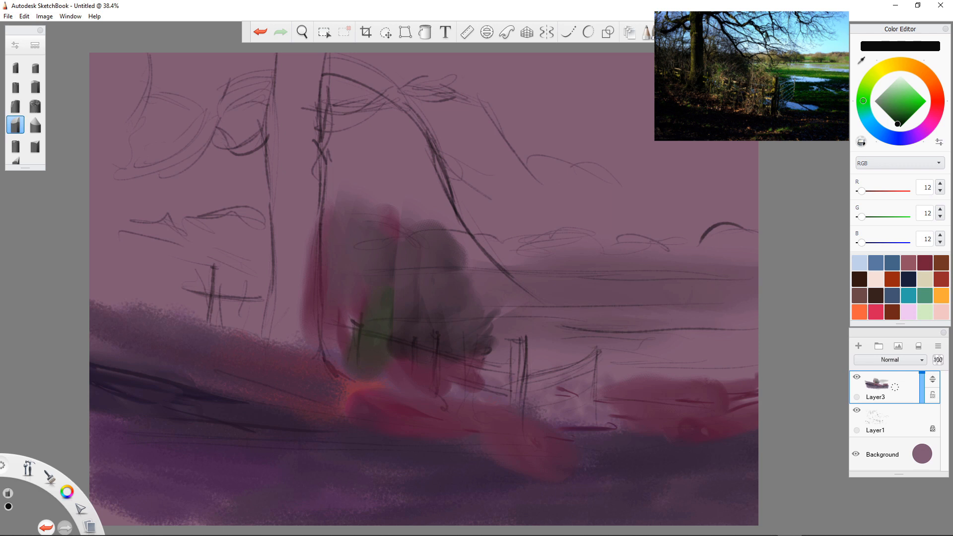
key("ctrl+z")
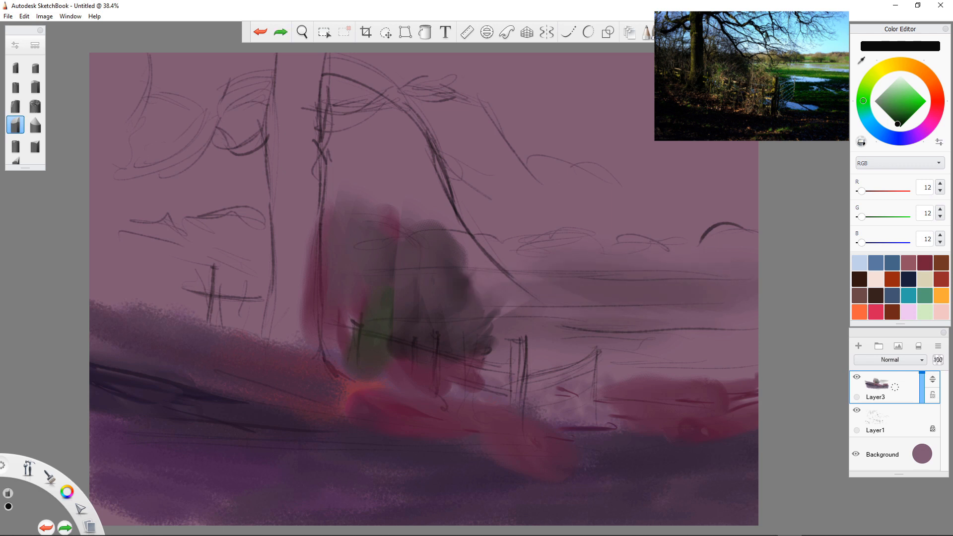
key("ctrl+z")
key("ctrl+z")
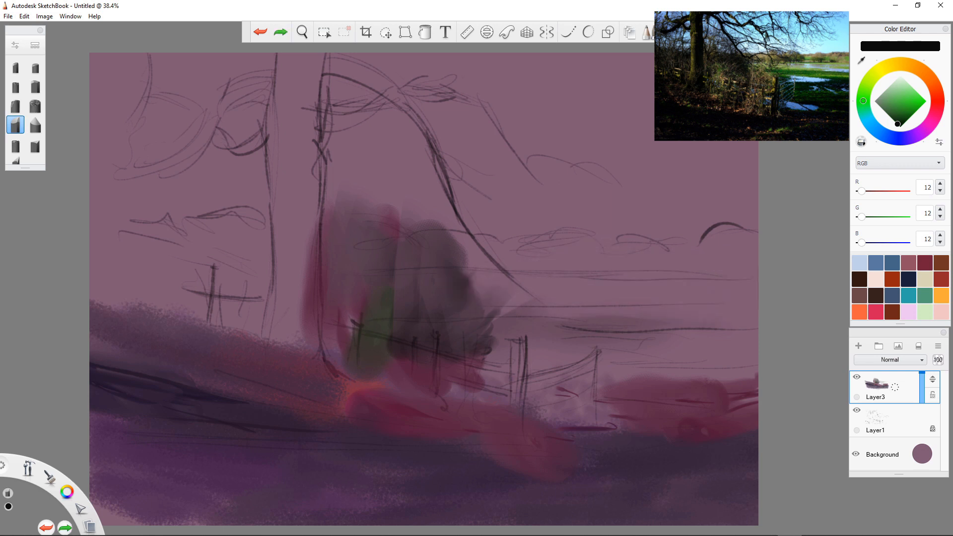
Step: Cover the bush with rounded dark green foliage masses (RGB 2, 35, 0) from the trunk to its right side
left_click_drag(388, 287, 378, 300)
left_click(903, 124)
left_click_drag(386, 229, 414, 287)
left_click(16, 105)
mouse_move(361, 267)
left_mouse_down()
mouse_move(346, 231)
mouse_move(359, 285)
left_mouse_up()
mouse_move(344, 233)
left_mouse_down()
mouse_move(352, 288)
mouse_move(340, 315)
left_mouse_up()
mouse_move(373, 273)
left_mouse_down()
mouse_move(400, 246)
mouse_move(437, 263)
mouse_move(472, 283)
mouse_move(462, 318)
left_mouse_up()
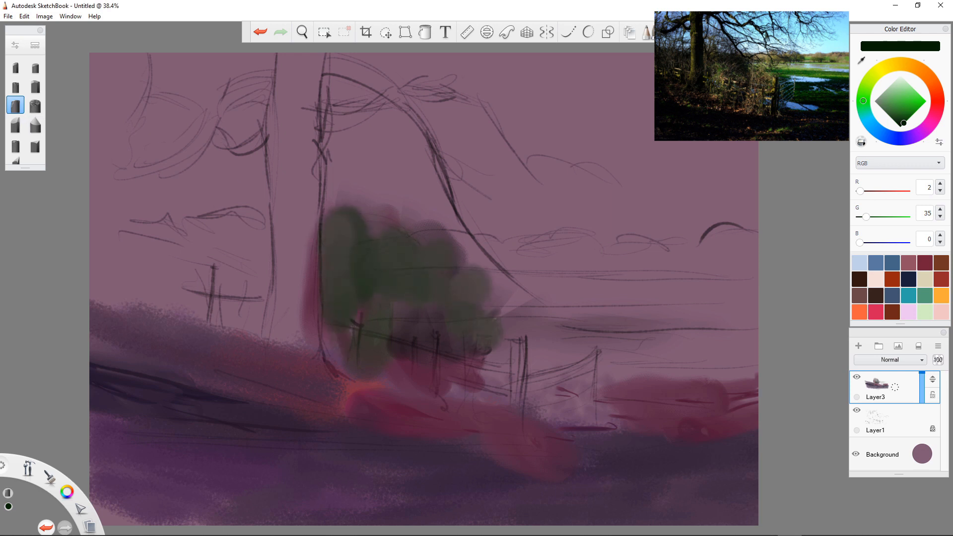
Step: Extend the bush over the fence onto the bank in dark green (RGB 18, 39, 16) and add chiselled strokes near the trunk
left_click(899, 121)
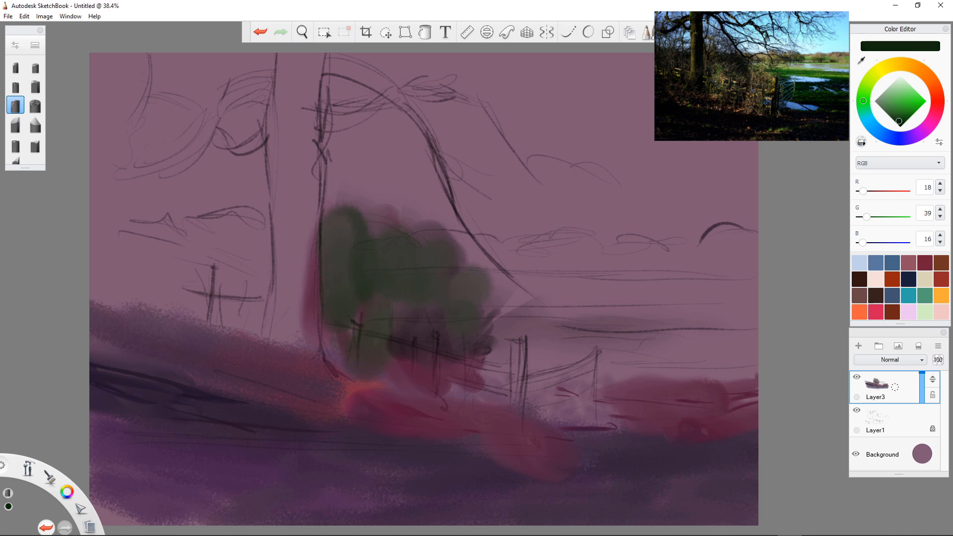
mouse_move(472, 350)
left_mouse_down()
mouse_move(496, 397)
mouse_move(449, 407)
mouse_move(509, 415)
mouse_move(409, 375)
mouse_move(395, 389)
mouse_move(333, 358)
mouse_move(389, 392)
left_mouse_up()
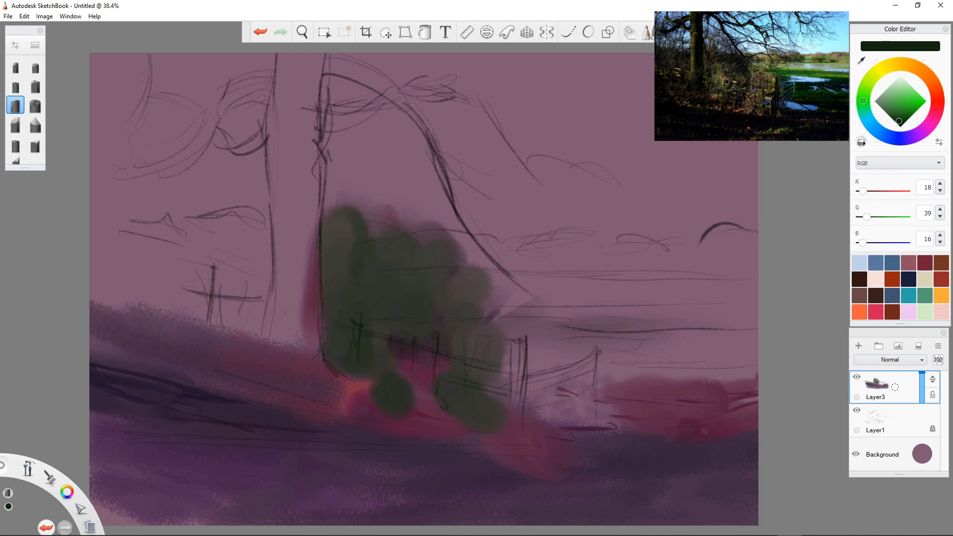
left_click(35, 145)
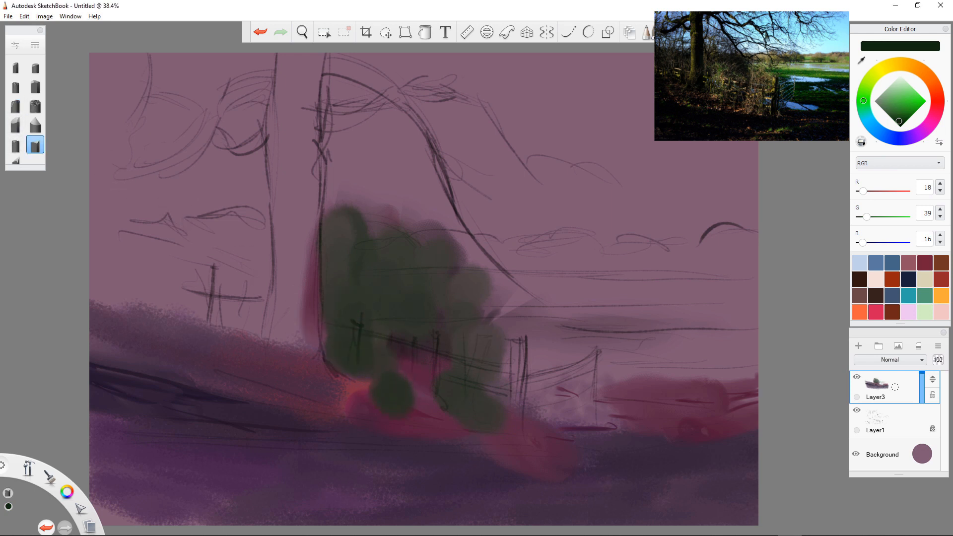
left_click_drag(359, 287, 363, 310)
left_click_drag(342, 268, 355, 329)
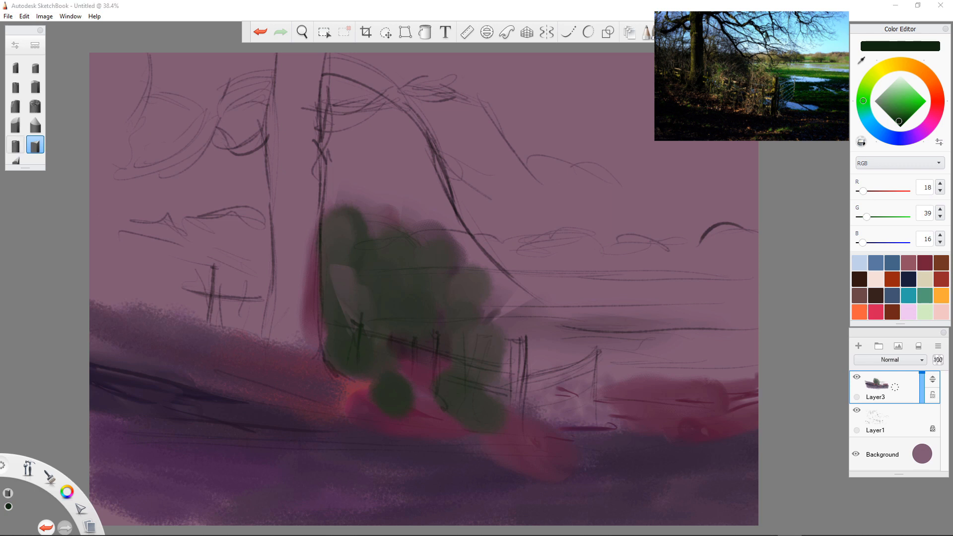
Step: Reveal the last brush in the pastel set and use it to roughen the foliage edges along the trunk and bush top
left_click(15, 145)
left_click_drag(25, 167, 25, 205)
left_click(15, 165)
mouse_move(339, 284)
left_mouse_down()
mouse_move(303, 220)
mouse_move(315, 195)
left_mouse_up()
mouse_move(326, 219)
left_mouse_down()
mouse_move(323, 189)
mouse_move(340, 243)
left_mouse_up()
mouse_move(338, 203)
left_mouse_down()
mouse_move(356, 231)
mouse_move(333, 199)
mouse_move(355, 197)
left_mouse_up()
mouse_move(355, 207)
left_mouse_down()
mouse_move(384, 243)
mouse_move(403, 237)
left_mouse_up()
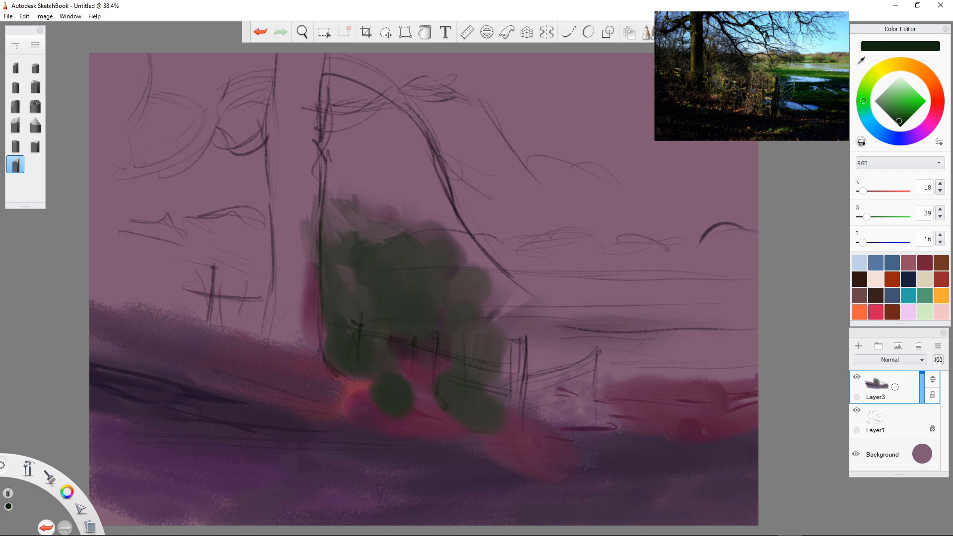
left_click_drag(461, 239, 446, 276)
left_click_drag(431, 226, 447, 258)
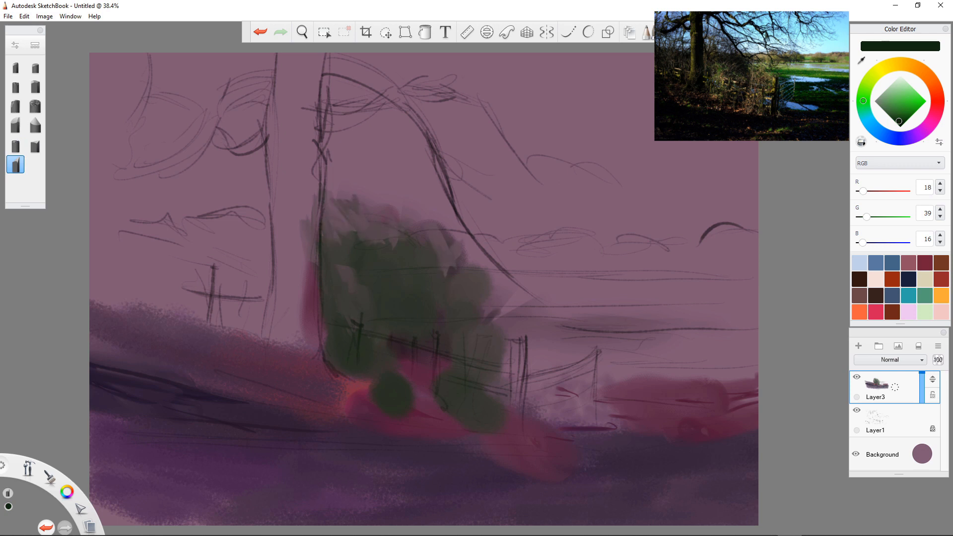
left_click_drag(324, 236, 325, 260)
Step: With another pastel brush, paint dark green (RGB 18, 39, 16) strokes down the fence posts and along the right side of the trunk
left_click(15, 86)
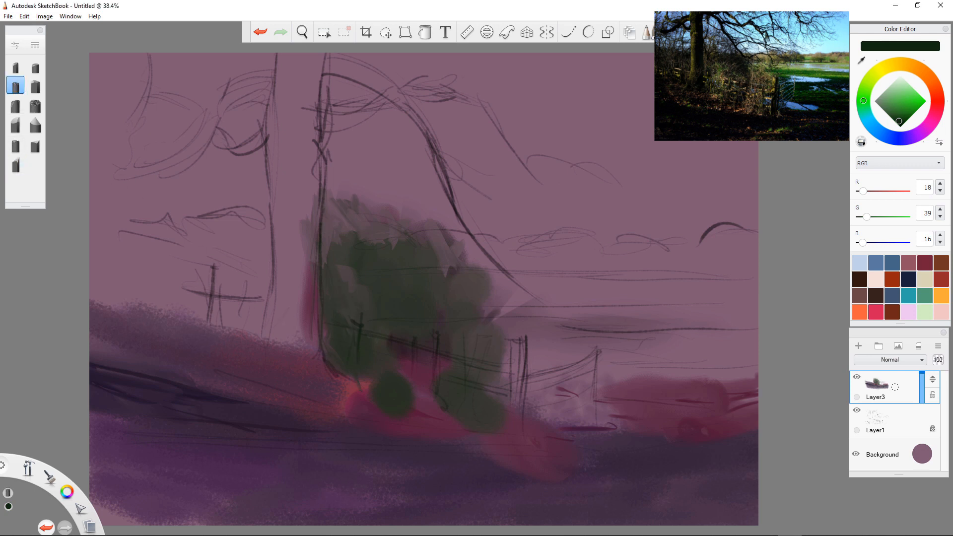
left_click_drag(356, 328, 357, 398)
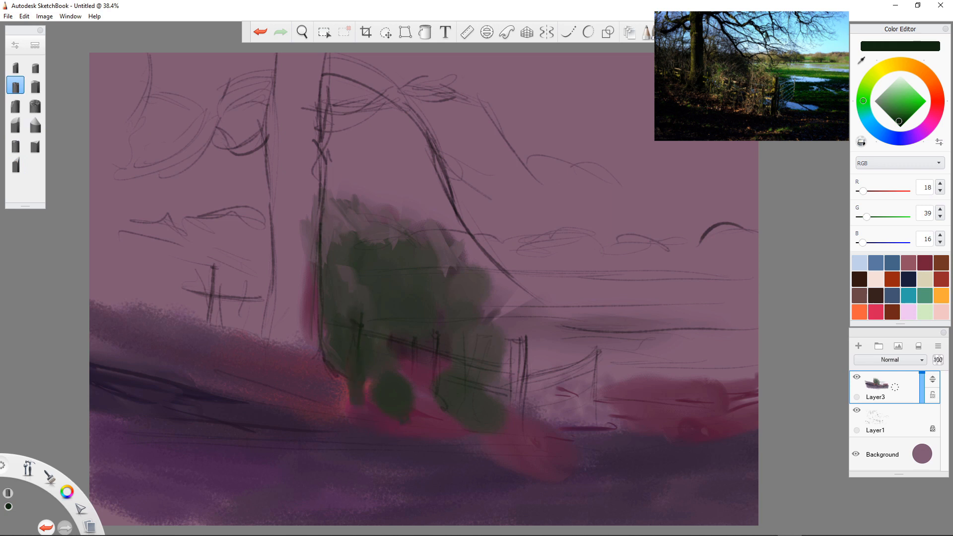
left_click_drag(440, 361, 435, 422)
left_click_drag(503, 355, 521, 394)
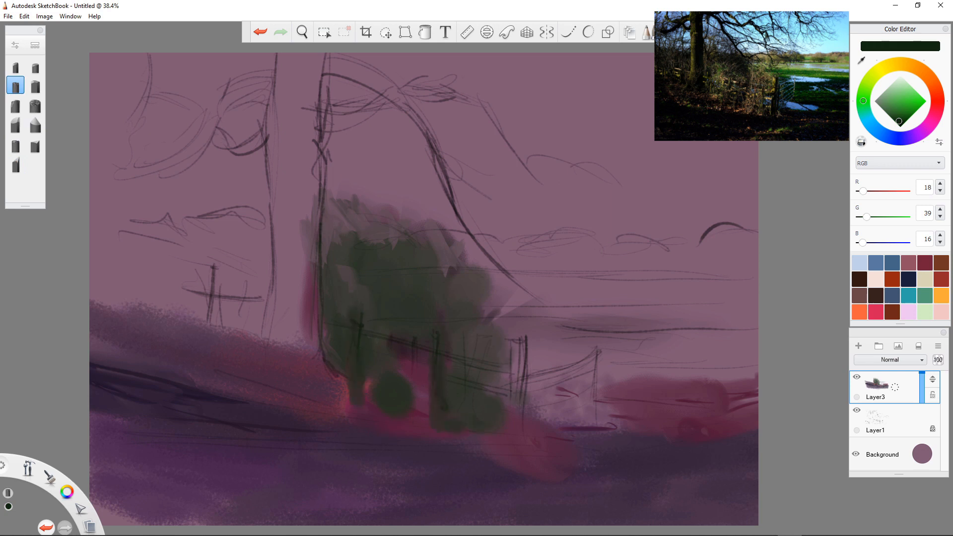
left_click_drag(308, 149, 317, 343)
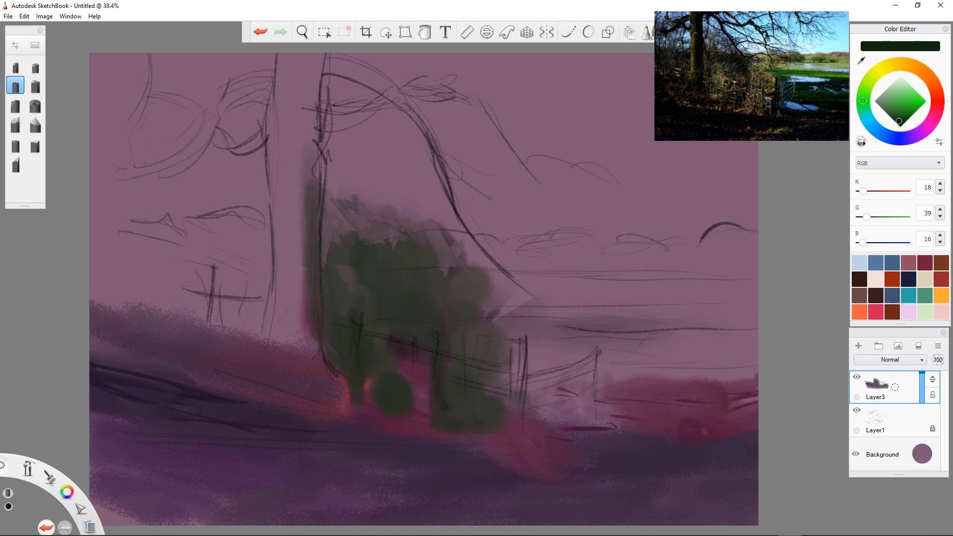
Step: Darken the trunk's right side from the canvas top to its base with very dark green (RGB 1, 20, 0)
left_click(902, 124)
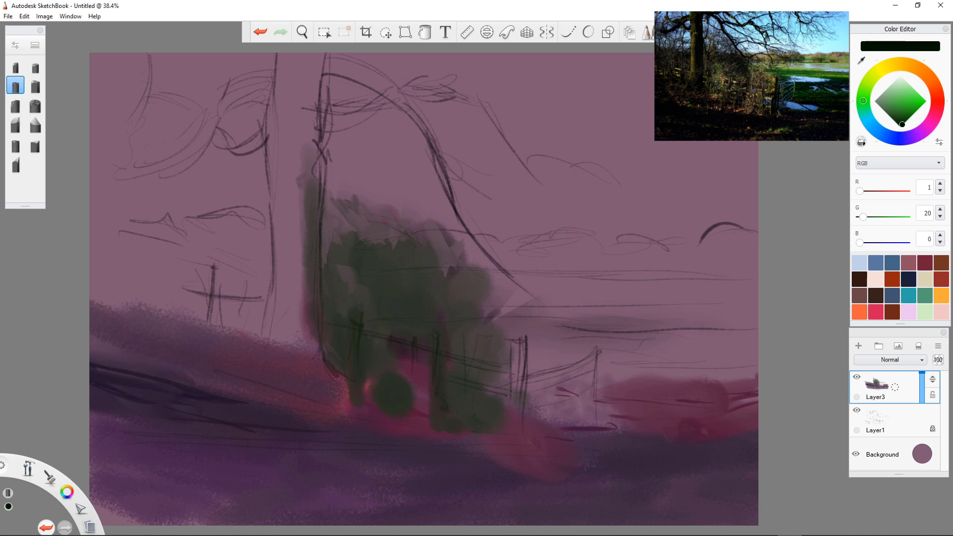
left_click_drag(323, 159, 315, 178)
left_click_drag(323, 259, 316, 72)
mouse_move(308, 147)
left_mouse_down()
mouse_move(325, 54)
mouse_move(306, 203)
mouse_move(300, 84)
mouse_move(311, 54)
mouse_move(312, 103)
left_mouse_up()
mouse_move(302, 179)
left_mouse_down()
mouse_move(310, 308)
mouse_move(301, 345)
mouse_move(339, 387)
left_mouse_up()
Step: Strengthen the trunk's right edge with near-black green vertical strokes using the Pastel Drops brush
left_click(35, 125)
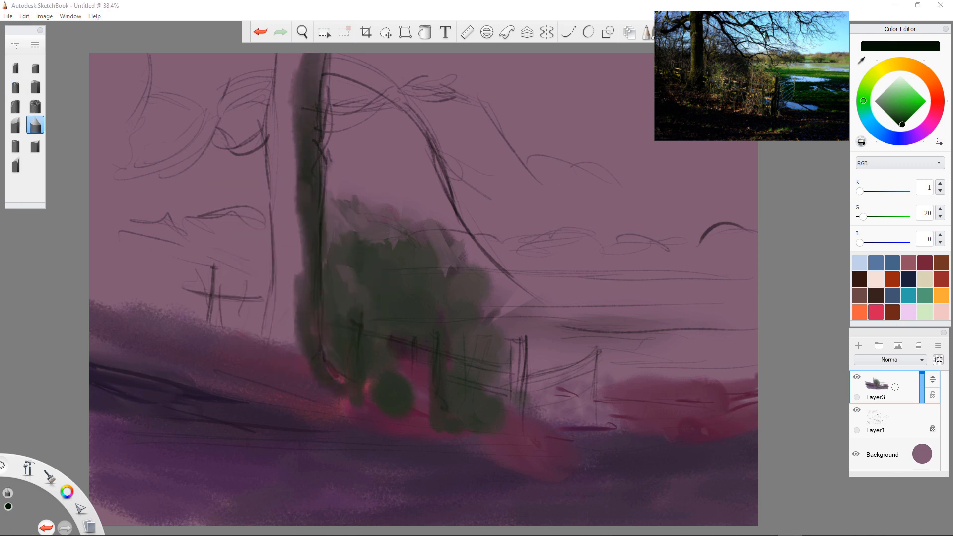
left_click_drag(309, 208, 310, 324)
left_click_drag(312, 281, 317, 359)
left_click_drag(317, 118, 305, 218)
left_click_drag(318, 92, 315, 148)
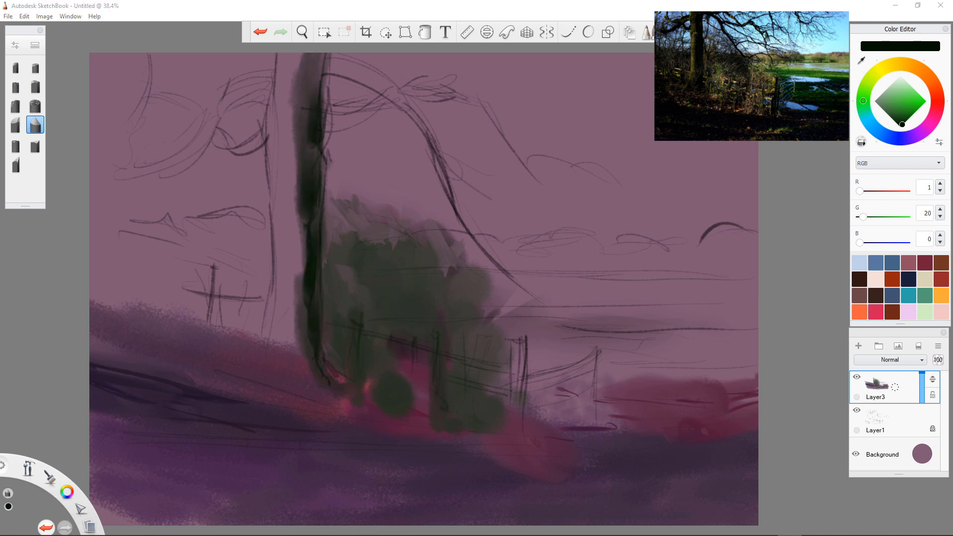
left_click(35, 45)
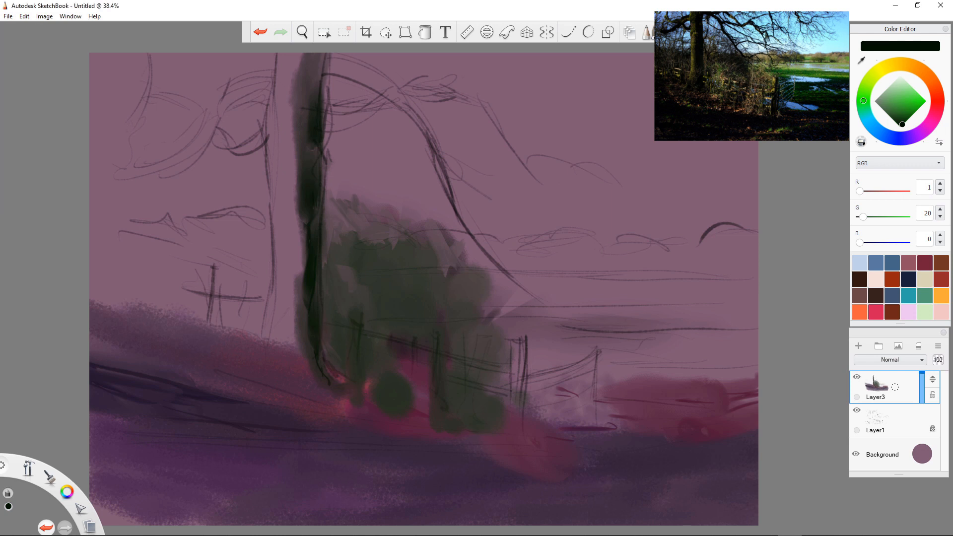
left_click(71, 16)
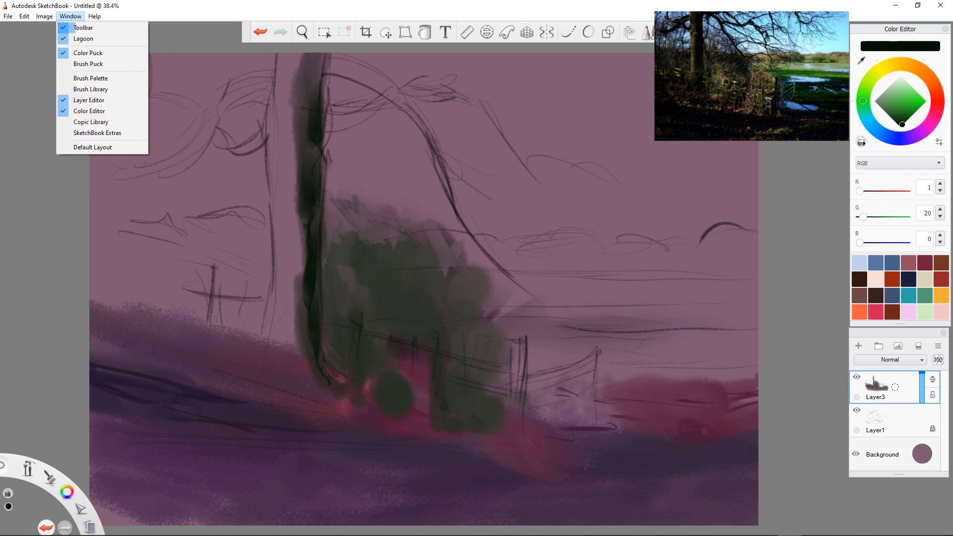
left_click(88, 64)
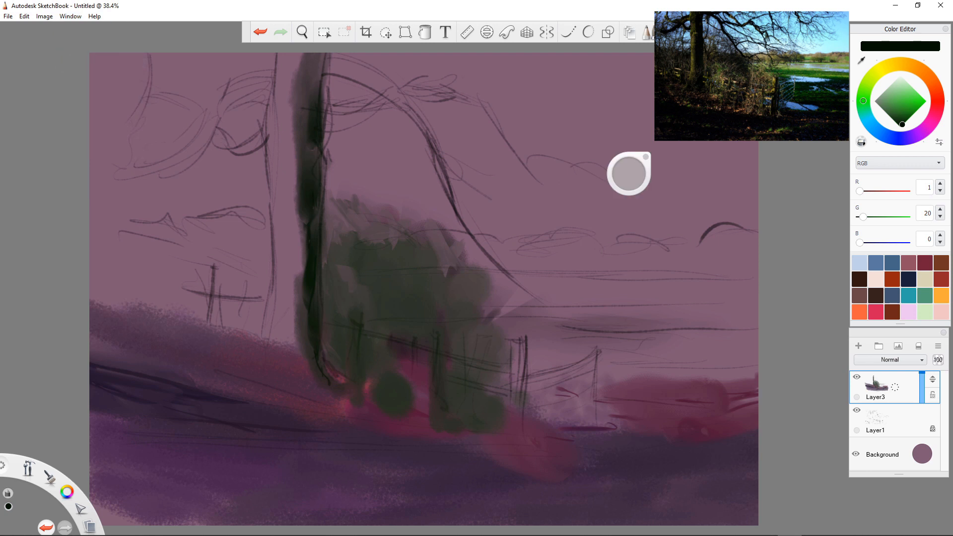
left_click(71, 16)
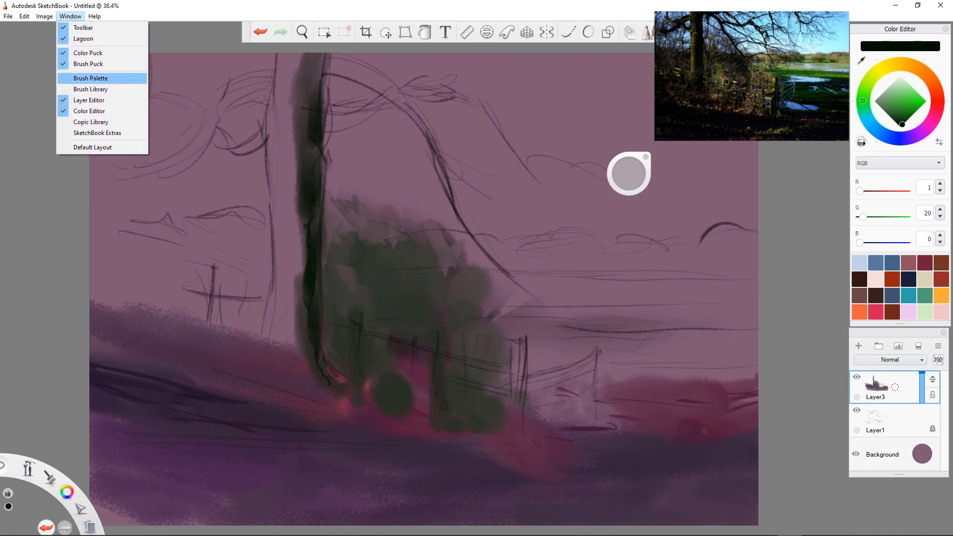
left_click(87, 64)
left_click(70, 16)
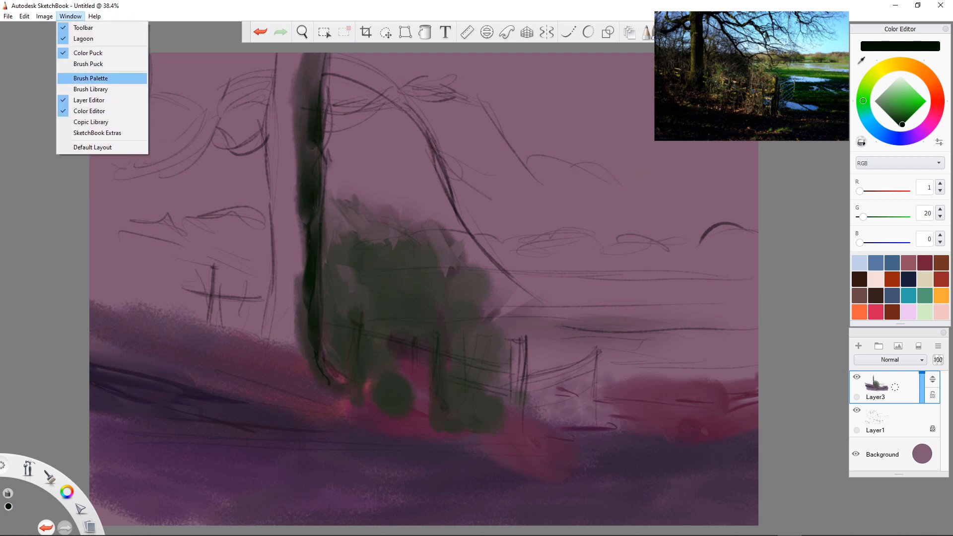
left_click(91, 78)
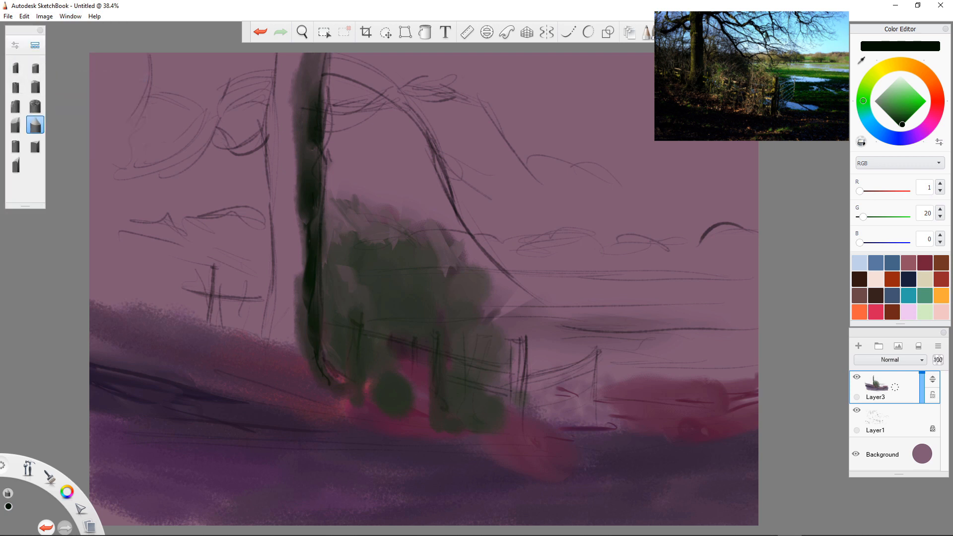
left_click(35, 45)
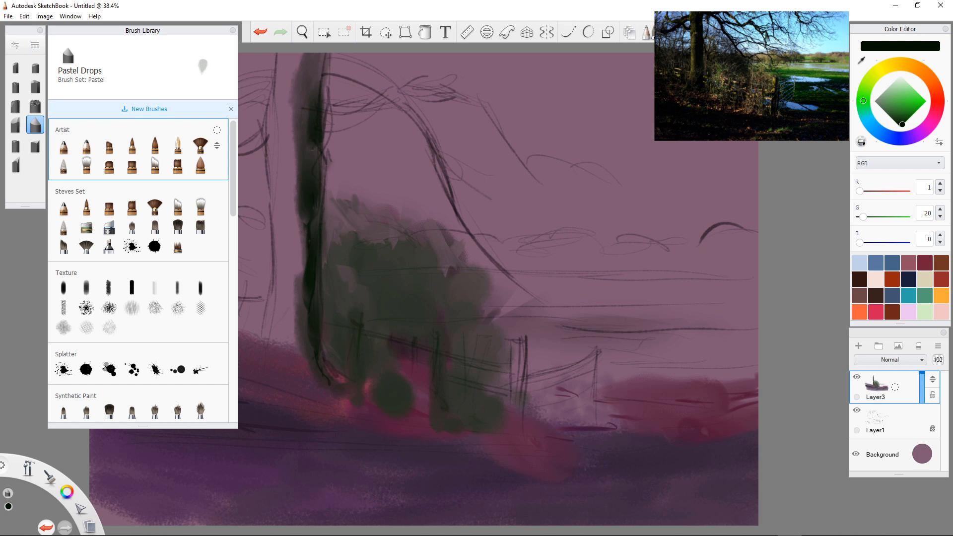
left_click(233, 30)
Step: Paint the trunk top and the arching branch on its right in near-black green, undoing the last stray stroke along the way
left_click_drag(319, 57, 313, 92)
left_click_drag(324, 54, 314, 104)
left_click_drag(328, 65, 397, 94)
mouse_move(356, 71)
left_mouse_down()
mouse_move(408, 105)
mouse_move(437, 146)
left_mouse_up()
left_click_drag(344, 68, 407, 108)
mouse_move(304, 65)
left_mouse_down()
mouse_move(355, 75)
mouse_move(370, 92)
mouse_move(387, 87)
left_mouse_up()
key("ctrl+z")
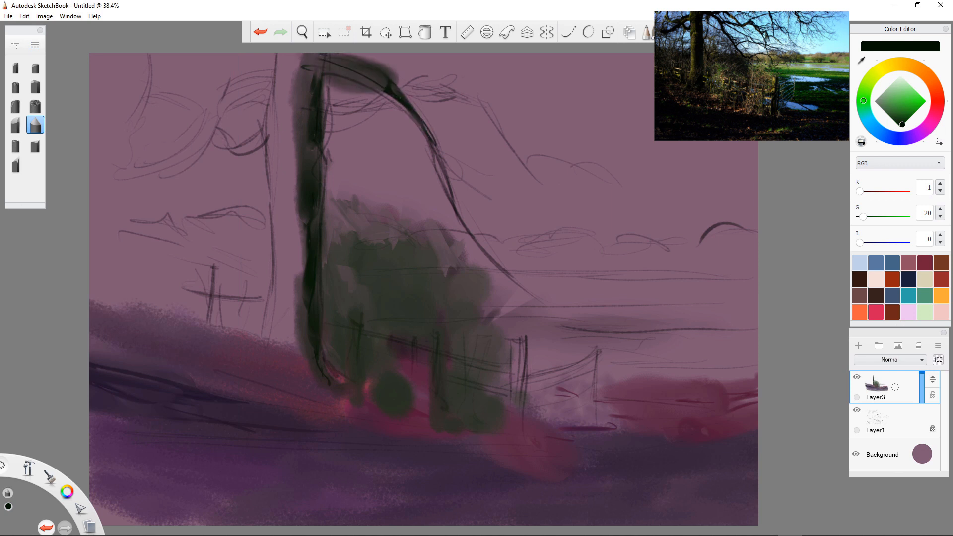
left_click_drag(343, 66, 401, 99)
left_click_drag(420, 130, 447, 196)
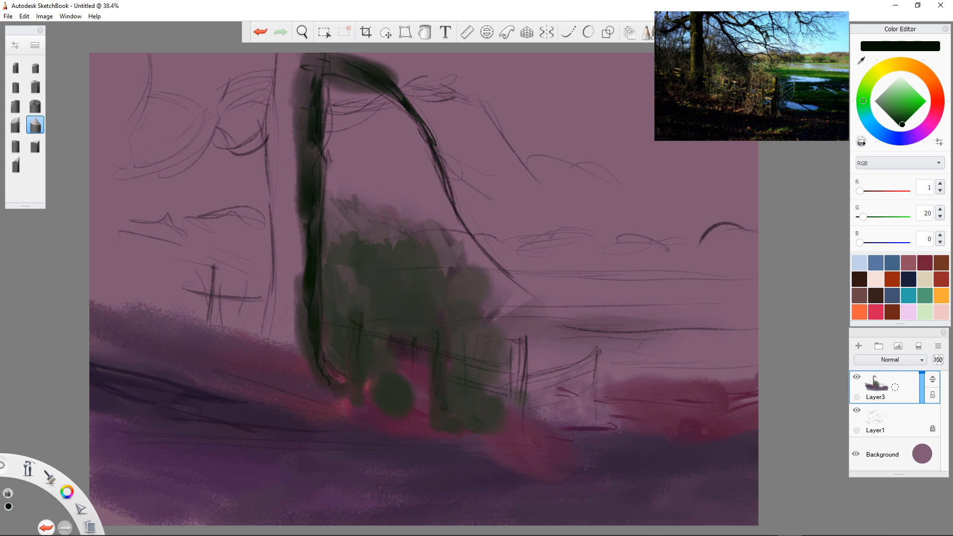
Step: Widen the upper trunk to the left with broad near-black green vertical strokes
left_click_drag(301, 62, 299, 117)
left_click_drag(308, 54, 293, 142)
left_click_drag(304, 106, 297, 213)
left_click_drag(306, 163, 303, 253)
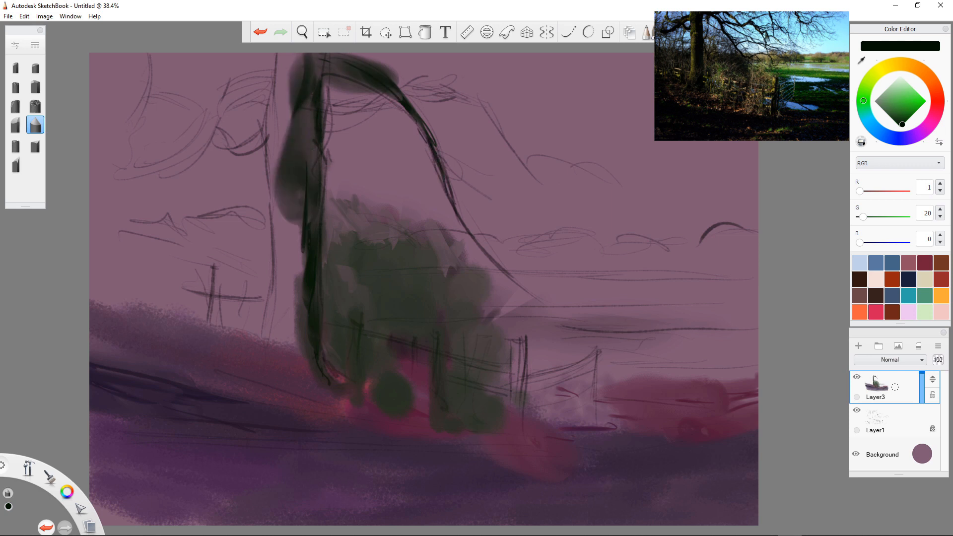
left_click_drag(316, 128, 306, 210)
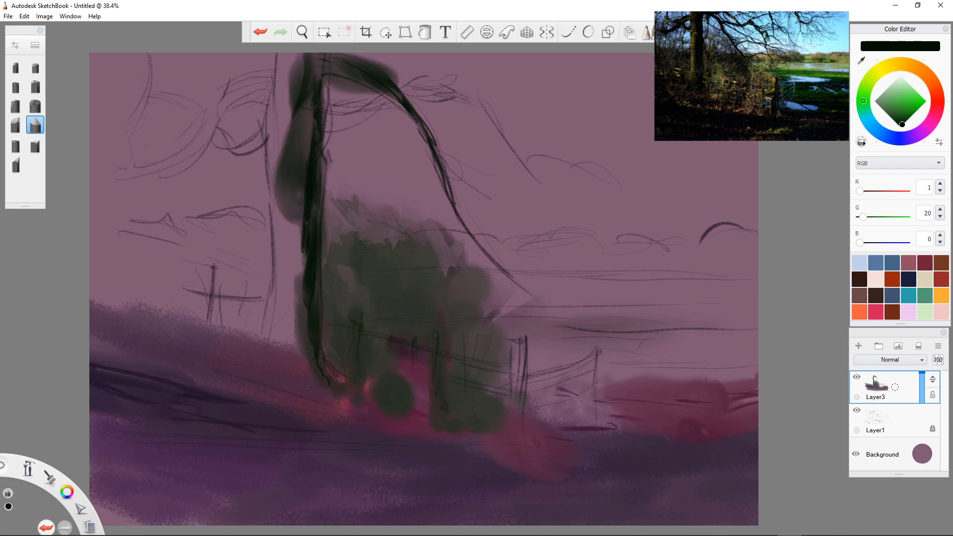
Step: Start a bush left of the trunk, using dark grey-greens sampled from the existing bush (RGB 63, 61, 57 and 53, 58, 48)
left_click_drag(251, 225, 258, 271)
key("alt+Tab")
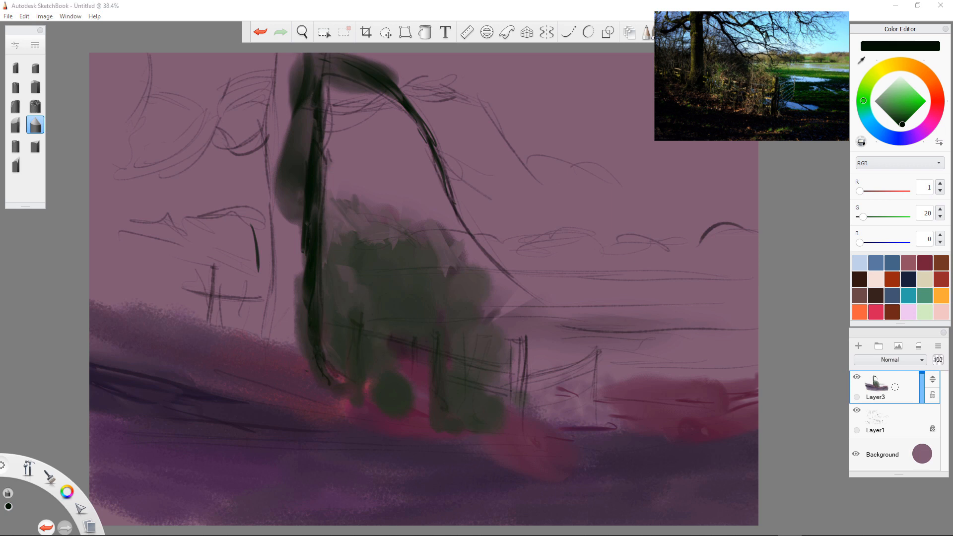
key("alt+Tab")
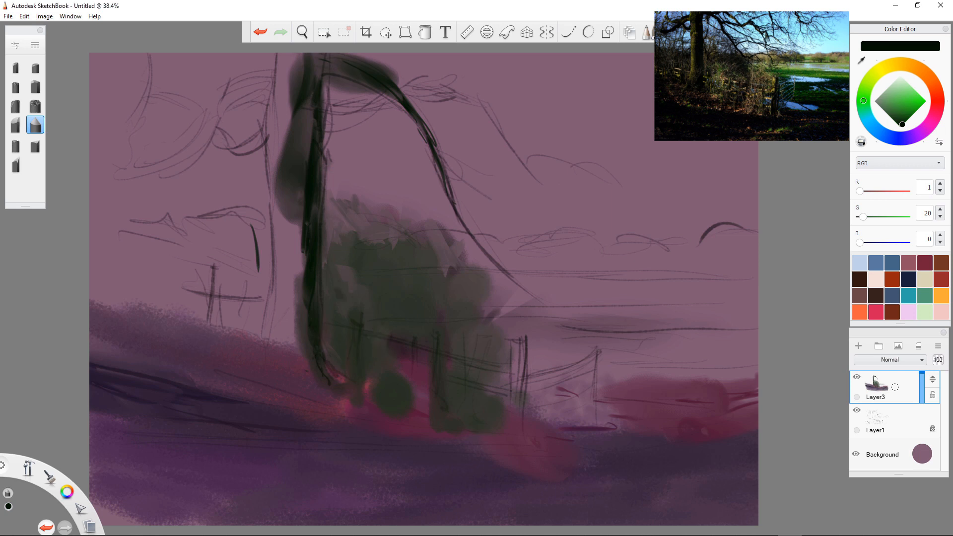
left_click(356, 321, "alt")
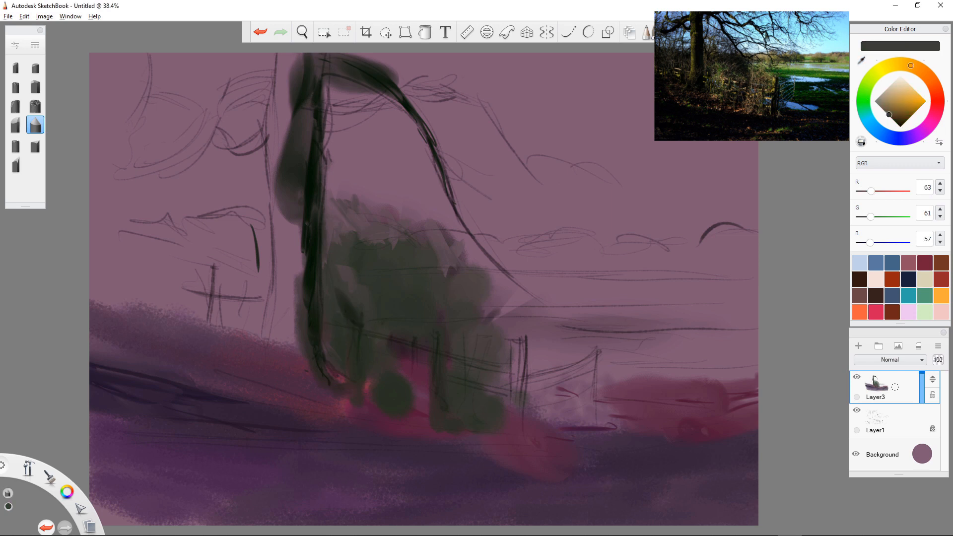
left_click_drag(258, 244, 268, 304)
left_click(401, 299, "alt")
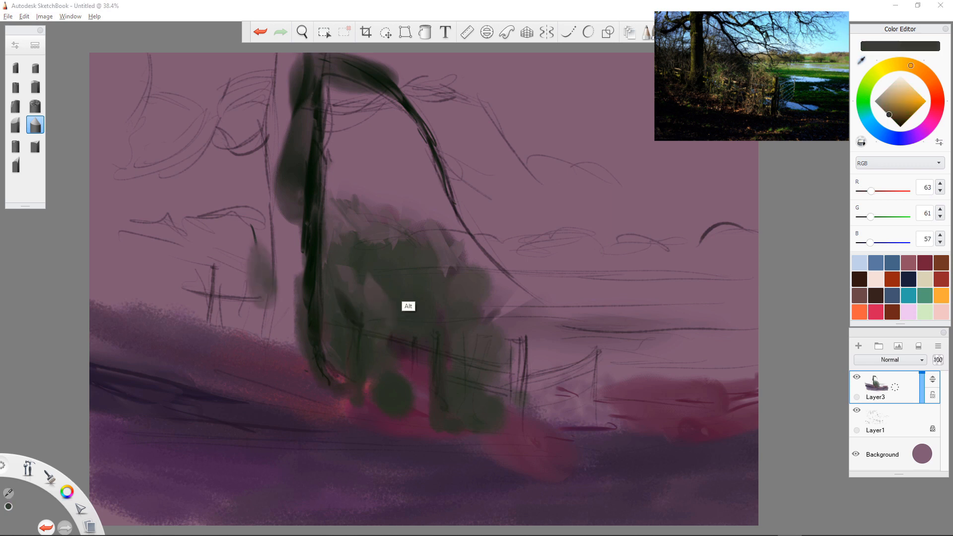
left_click_drag(284, 251, 283, 327)
Step: Extend the left bush across the fence post with upright strokes in sampled dark green (RGB 40, 49, 35)
left_click(390, 404, "alt")
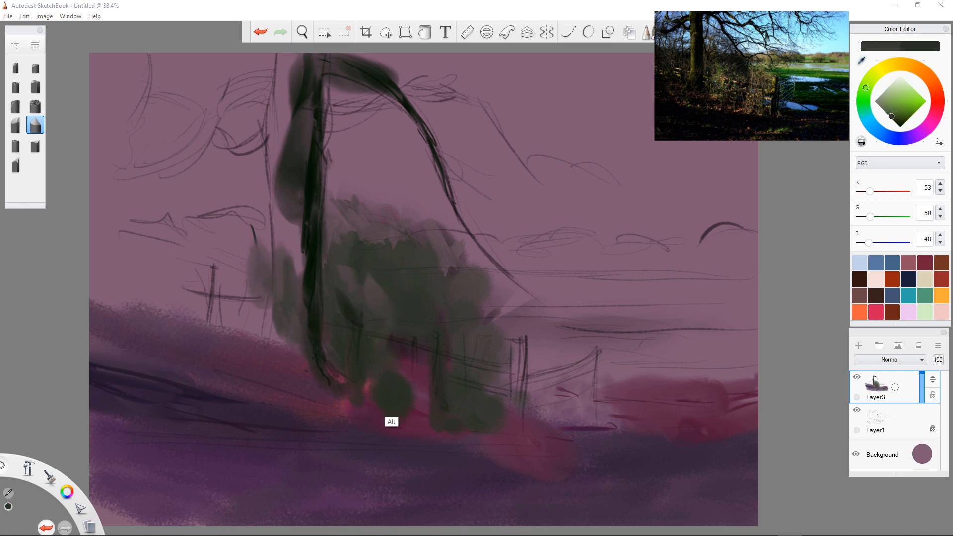
mouse_move(272, 268)
left_mouse_down()
mouse_move(268, 306)
mouse_move(284, 339)
left_mouse_up()
left_click_drag(233, 292, 280, 349)
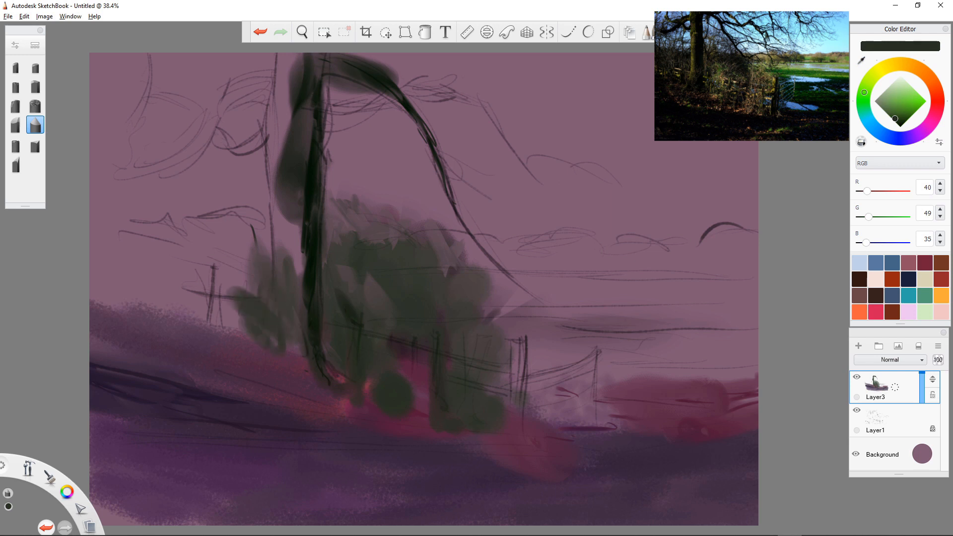
mouse_move(248, 322)
left_mouse_down()
mouse_move(230, 331)
mouse_move(279, 367)
mouse_move(303, 367)
left_mouse_up()
left_click_drag(204, 229, 208, 333)
left_click_drag(213, 208, 233, 293)
left_click_drag(251, 229, 234, 330)
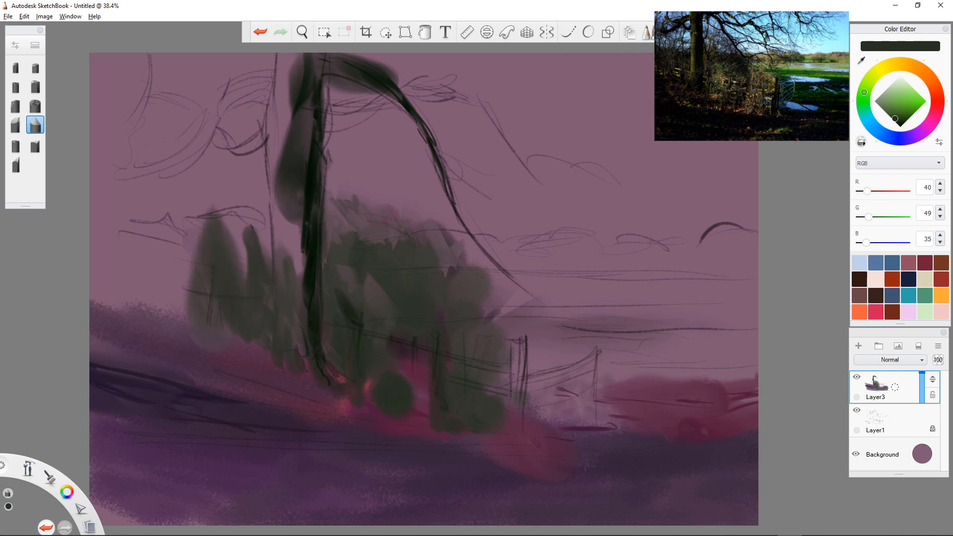
Step: Sample the dark purple from the bank (RGB 51, 34, 56) and block in the distant foliage at the painting's left edge
left_click(211, 429, "alt")
mouse_move(177, 229)
left_mouse_down()
mouse_move(181, 263)
mouse_move(168, 219)
mouse_move(113, 223)
mouse_move(103, 273)
mouse_move(191, 226)
mouse_move(253, 241)
left_mouse_up()
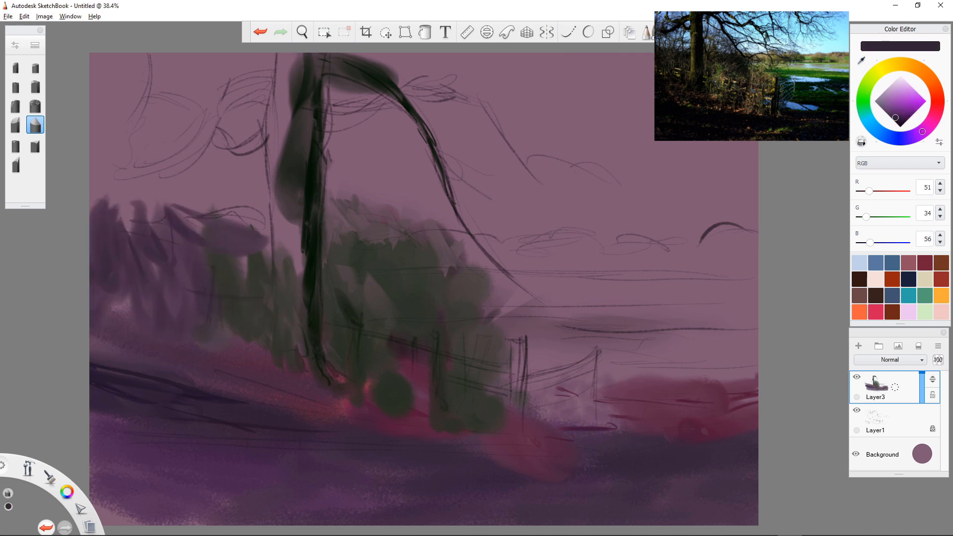
left_click_drag(95, 191, 193, 226)
left_click_drag(144, 260, 188, 304)
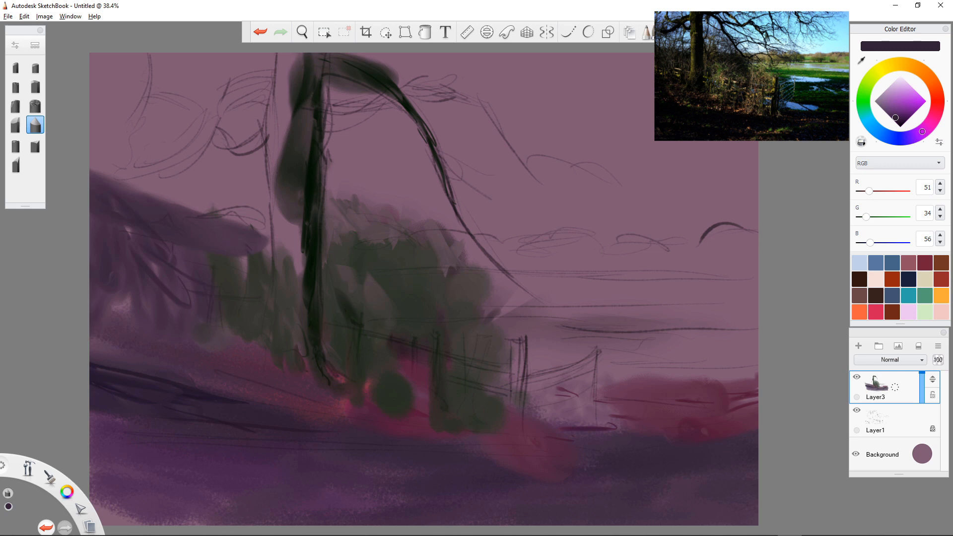
Step: Soften and roughen the purple foliage left of the trunk with several different pastel brushes
left_click(16, 125)
left_click_drag(208, 201, 218, 271)
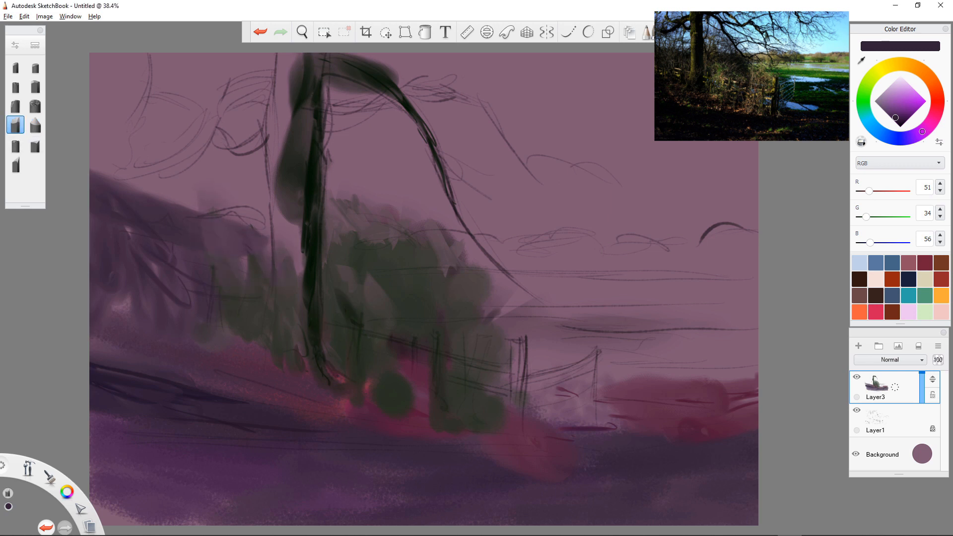
left_click(15, 145)
left_click_drag(189, 201, 221, 231)
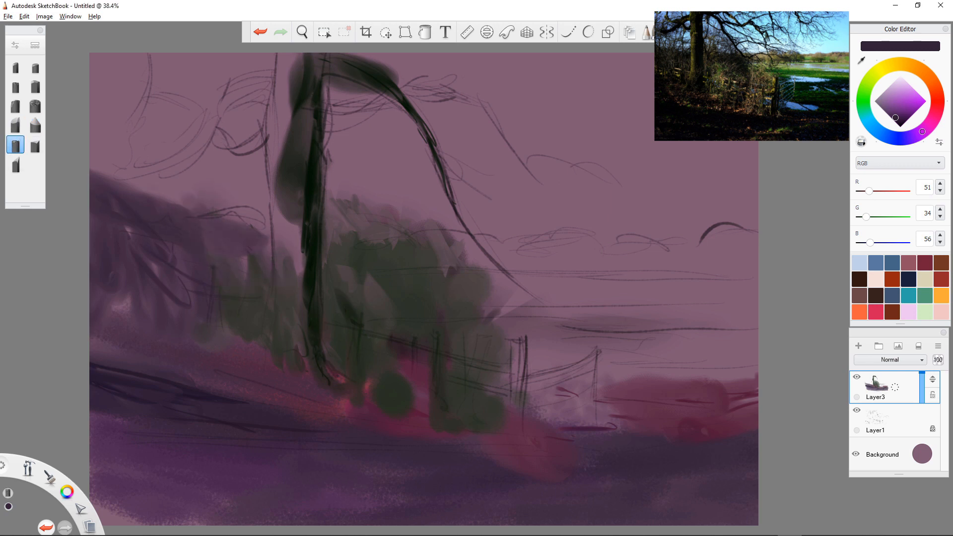
left_click(35, 145)
left_click_drag(222, 196, 247, 241)
left_click_drag(281, 237, 289, 293)
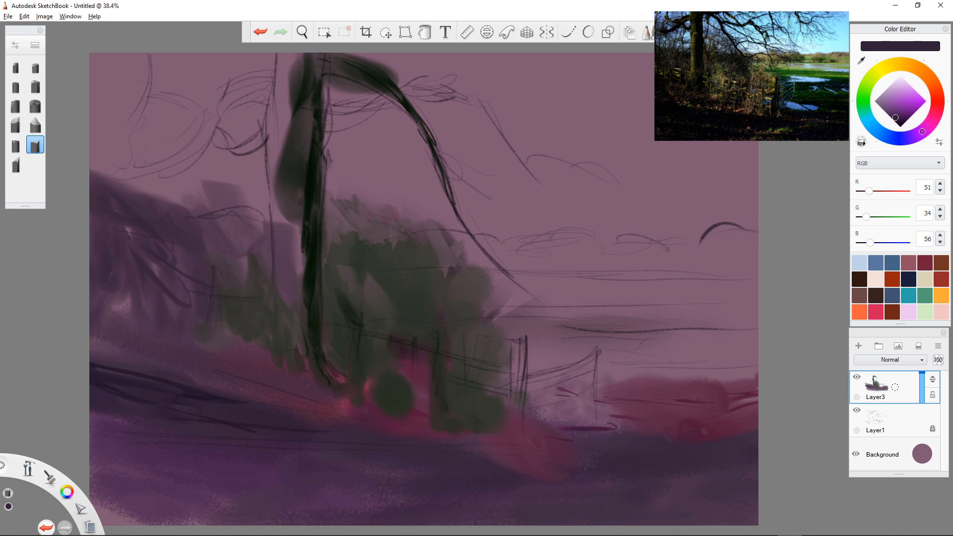
left_click(16, 165)
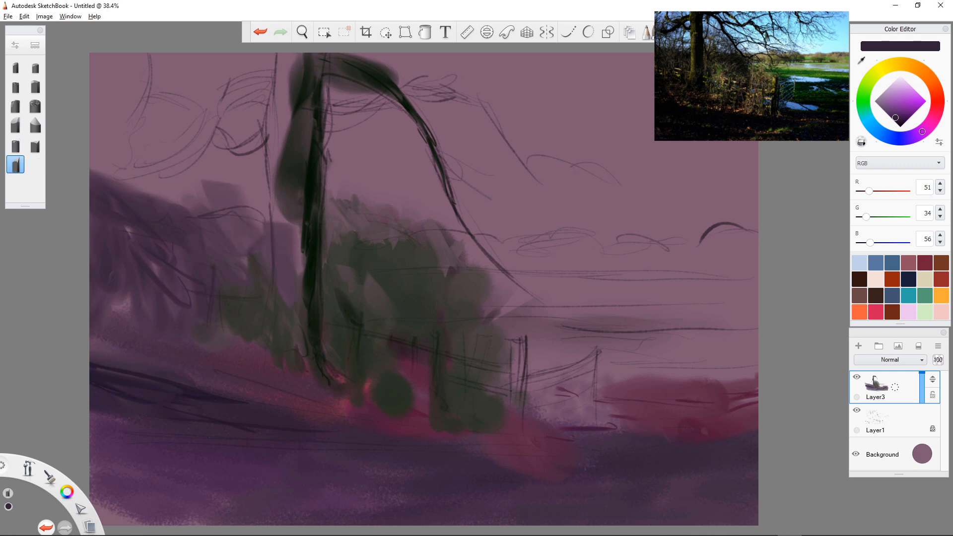
left_click(35, 85)
left_click_drag(142, 177, 161, 207)
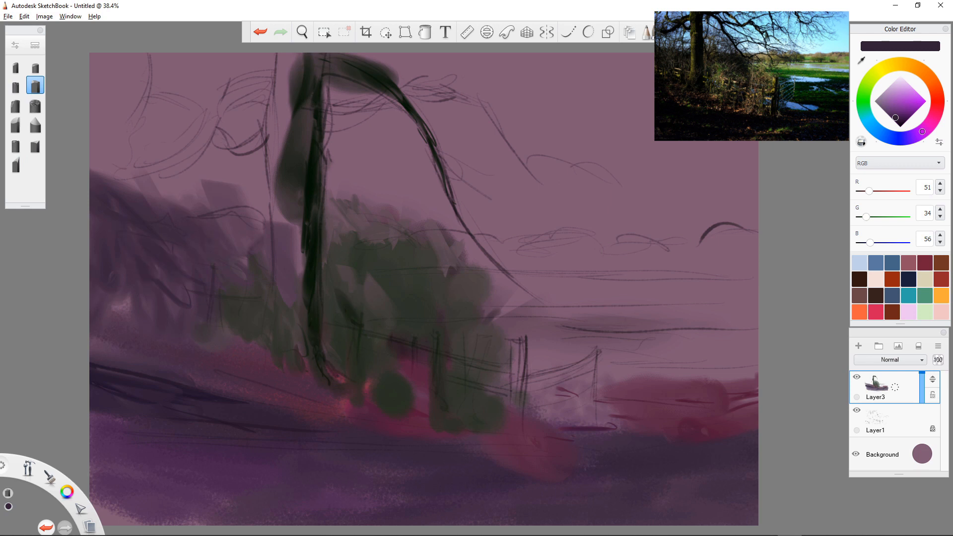
Step: Erase the foliage colour overlapping the left side of the lower trunk with long vertical strokes inside the pencil outline
left_click_drag(266, 230, 294, 293)
left_click_drag(300, 239, 298, 273)
left_click_drag(286, 207, 291, 291)
left_click_drag(289, 226, 289, 278)
left_click_drag(277, 192, 286, 273)
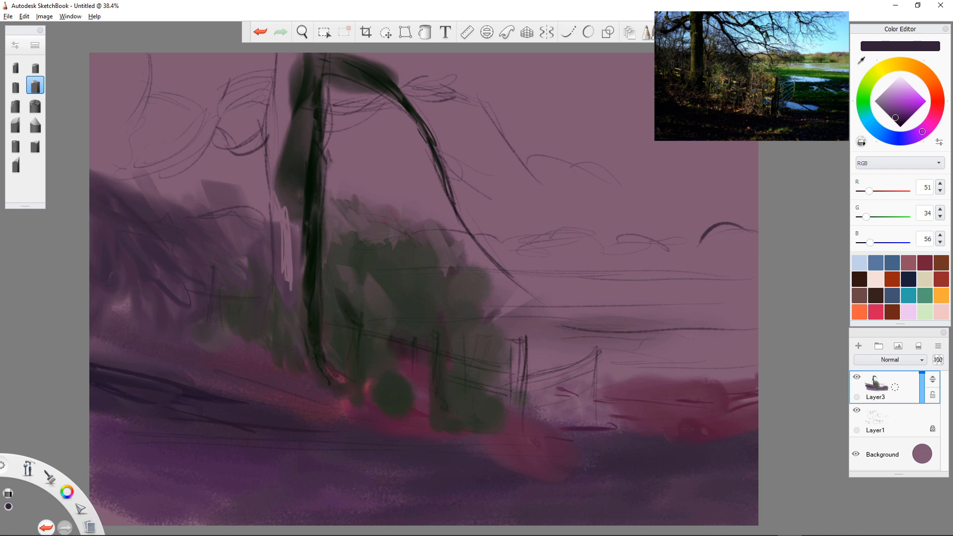
left_click_drag(283, 222, 276, 325)
left_click_drag(280, 268, 277, 331)
left_click_drag(284, 271, 292, 322)
mouse_move(287, 194)
left_mouse_down()
mouse_move(293, 268)
mouse_move(304, 273)
left_mouse_up()
left_click_drag(298, 236, 301, 284)
mouse_move(297, 251)
left_mouse_down()
mouse_move(299, 332)
mouse_move(282, 340)
left_mouse_up()
left_click_drag(287, 300, 288, 332)
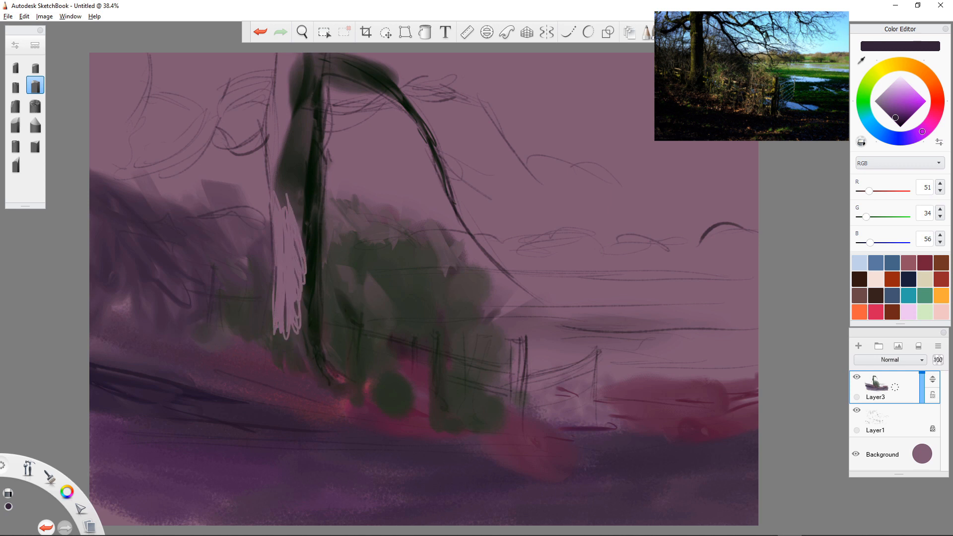
Step: Enlarge the brush and erase the foliage and dark green inside the tree trunk's outline from the lower trunk up to its top
key("bracketright")
key("bracketright")
key("bracketright")
key("bracketright")
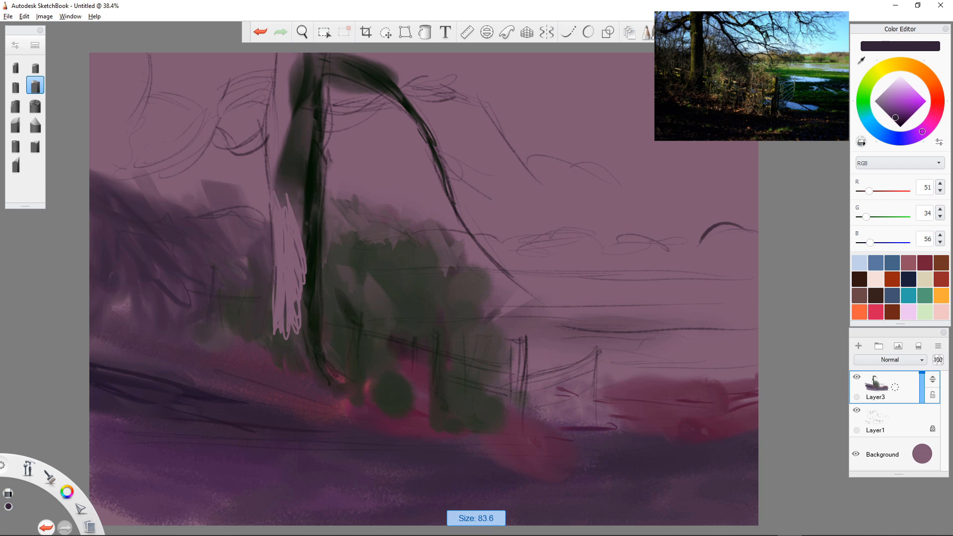
key("bracketleft")
left_click_drag(295, 302, 288, 355)
left_click_drag(300, 276, 303, 372)
left_click_drag(283, 303, 287, 357)
left_click_drag(292, 119, 287, 212)
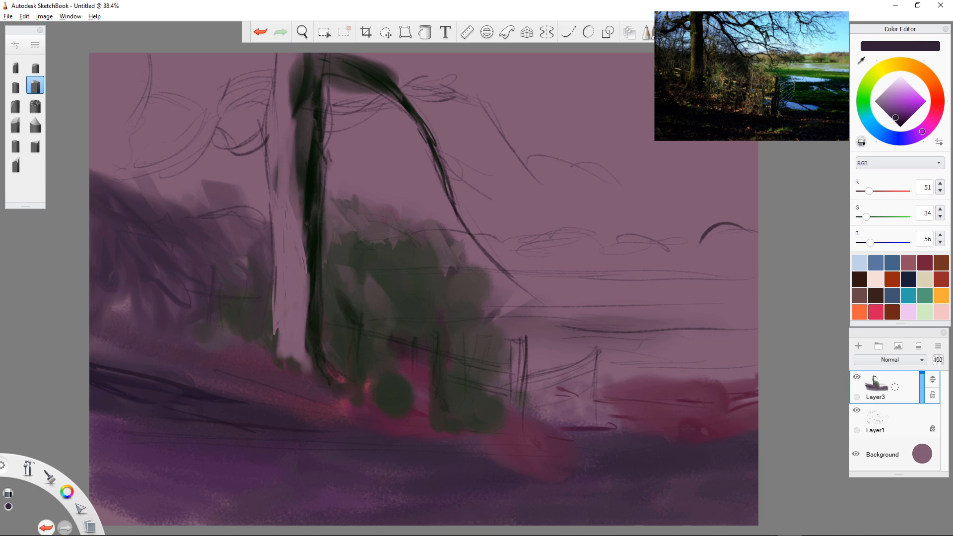
Step: Widen the erased trunk at its base, clearing a flared foot with short roots reaching into the bank
mouse_move(291, 173)
left_mouse_down()
mouse_move(298, 186)
mouse_move(304, 57)
mouse_move(301, 169)
left_mouse_up()
mouse_move(276, 267)
left_mouse_down()
mouse_move(260, 354)
mouse_move(291, 361)
left_mouse_up()
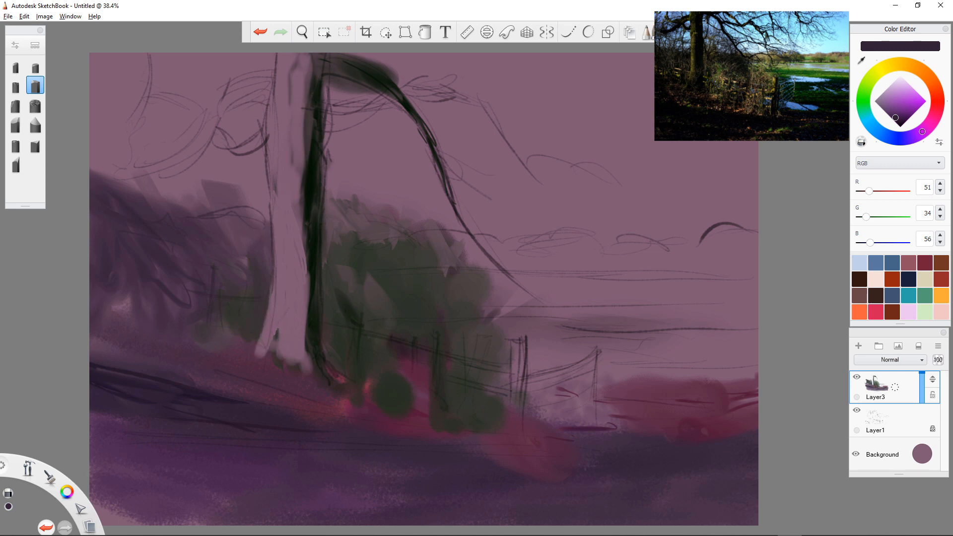
mouse_move(269, 263)
left_mouse_down()
mouse_move(268, 301)
mouse_move(267, 229)
left_mouse_up()
mouse_move(262, 304)
left_mouse_down()
mouse_move(255, 348)
mouse_move(307, 373)
left_mouse_up()
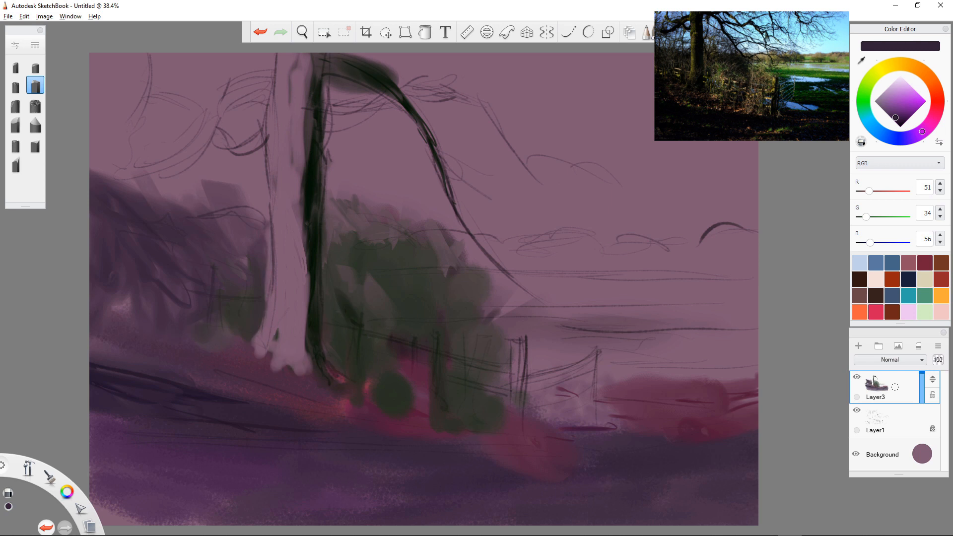
Step: Soften the purple foliage's upper edge with Soft Wash and wash pale lilac (RGB 215, 191, 223) into the sky left of the trunk
left_click(36, 65)
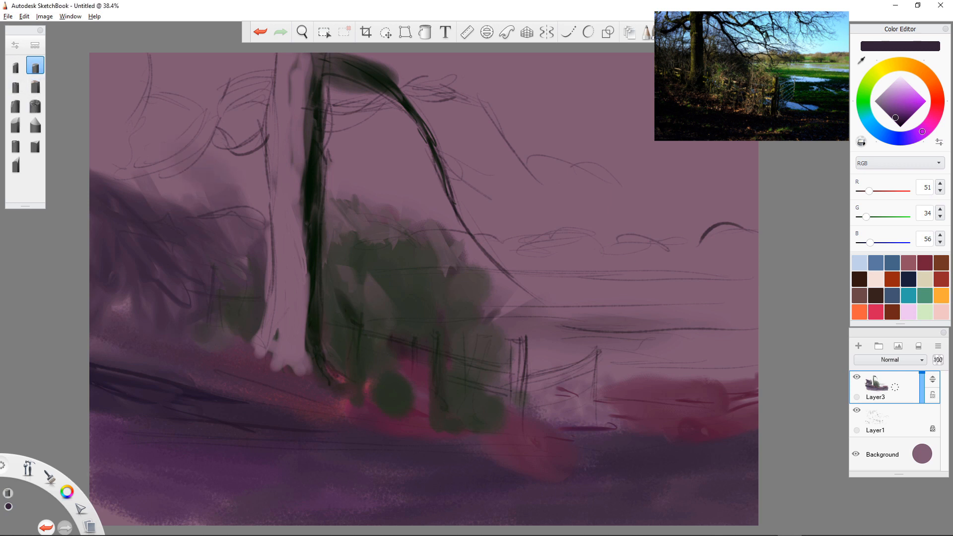
left_click_drag(201, 185, 163, 177)
left_click(897, 85)
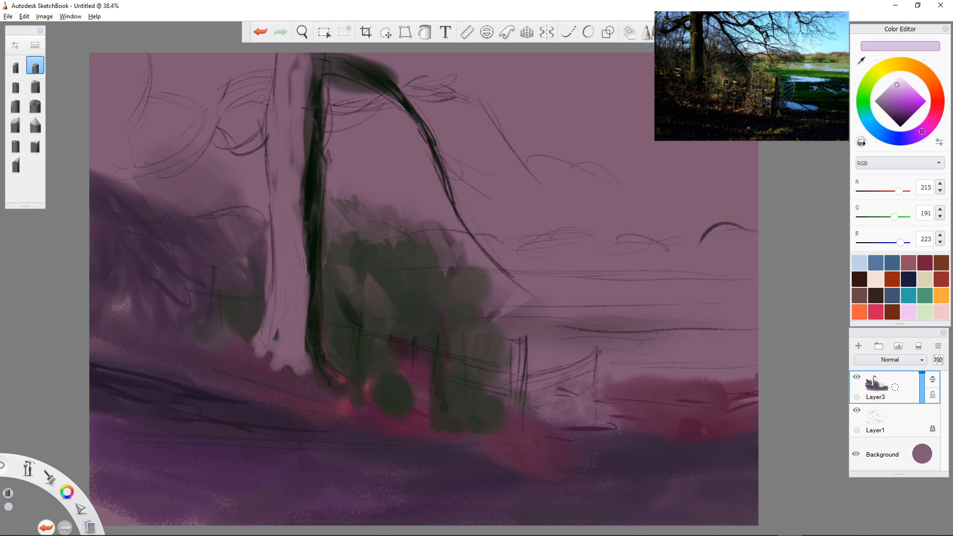
left_click(487, 32)
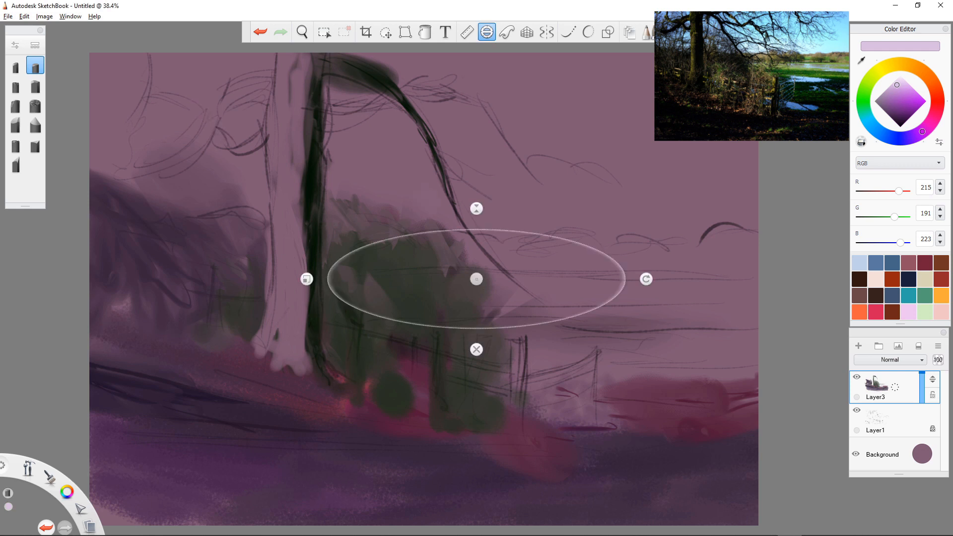
left_click(487, 32)
mouse_move(211, 157)
left_mouse_down()
mouse_move(239, 154)
mouse_move(260, 222)
mouse_move(191, 176)
mouse_move(213, 211)
left_mouse_up()
mouse_move(174, 161)
left_mouse_down()
mouse_move(152, 185)
mouse_move(150, 161)
mouse_move(245, 119)
mouse_move(253, 159)
mouse_move(148, 140)
mouse_move(108, 190)
mouse_move(159, 214)
mouse_move(206, 213)
mouse_move(217, 234)
mouse_move(171, 114)
left_mouse_up()
Step: Wash lighter lilac (RGB 230, 208, 237) across the sky from the trunk to the painting's right side
left_click(899, 82)
mouse_move(330, 146)
left_mouse_down()
mouse_move(348, 197)
mouse_move(377, 191)
mouse_move(425, 211)
mouse_move(410, 117)
left_mouse_up()
left_click_drag(436, 211, 486, 251)
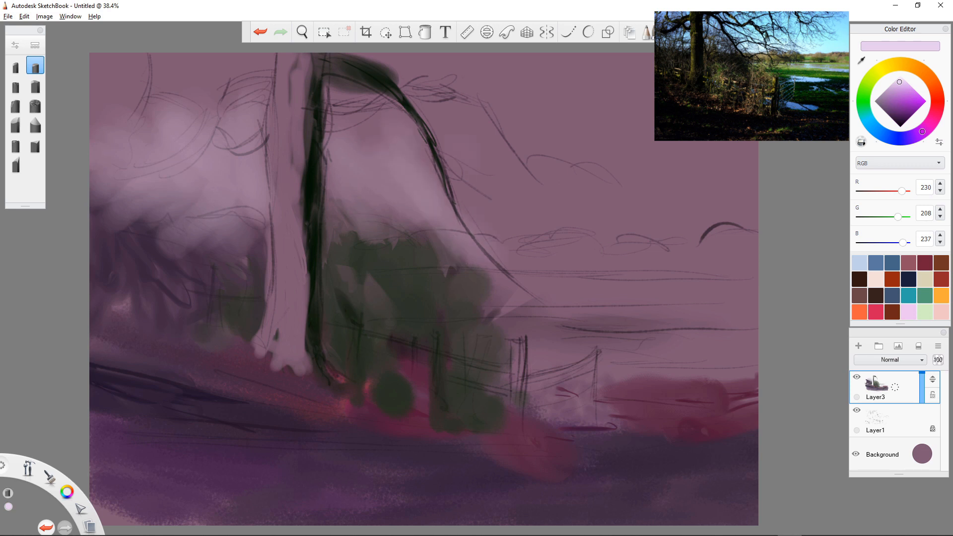
mouse_move(466, 172)
left_mouse_down()
mouse_move(534, 231)
mouse_move(556, 186)
mouse_move(705, 167)
left_mouse_up()
Step: Lay dense diagonal lilac strokes with a more opaque pastel brush in the sky above the bush and towards the distant trees
left_click(35, 125)
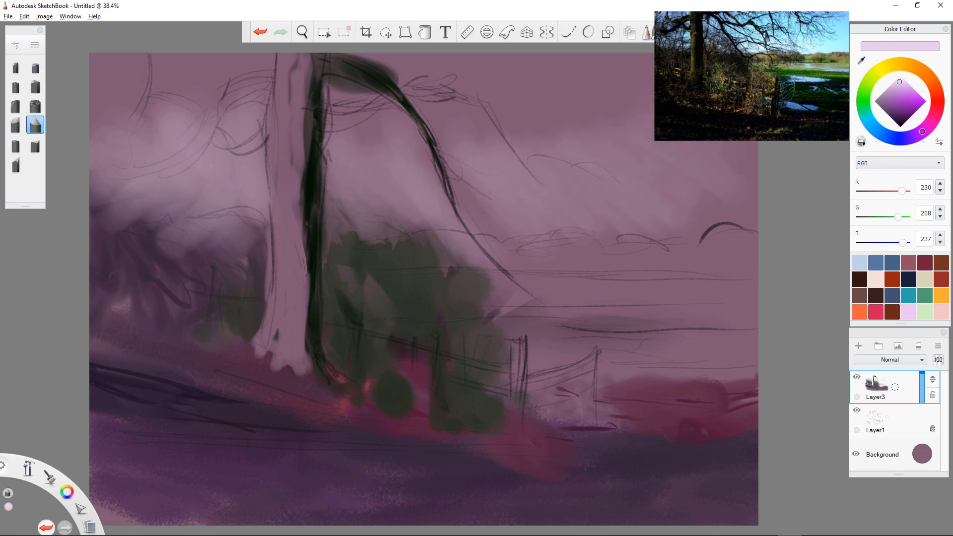
left_click_drag(417, 185, 454, 238)
left_click_drag(433, 171, 486, 274)
mouse_move(437, 231)
left_mouse_down()
mouse_move(377, 129)
mouse_move(402, 243)
mouse_move(342, 134)
mouse_move(330, 246)
left_mouse_up()
mouse_move(345, 181)
left_mouse_down()
mouse_move(399, 223)
mouse_move(449, 241)
mouse_move(426, 193)
left_mouse_up()
mouse_move(386, 115)
left_mouse_down()
mouse_move(408, 169)
mouse_move(444, 194)
left_mouse_up()
left_click_drag(413, 122, 464, 235)
mouse_move(460, 165)
left_mouse_down()
mouse_move(504, 259)
mouse_move(535, 251)
left_mouse_up()
mouse_move(469, 166)
left_mouse_down()
mouse_move(538, 243)
mouse_move(540, 221)
left_mouse_up()
left_click_drag(498, 132, 610, 262)
left_click_drag(497, 157, 585, 223)
left_click_drag(556, 174, 596, 227)
mouse_move(559, 168)
left_mouse_down()
mouse_move(595, 206)
mouse_move(654, 202)
left_mouse_up()
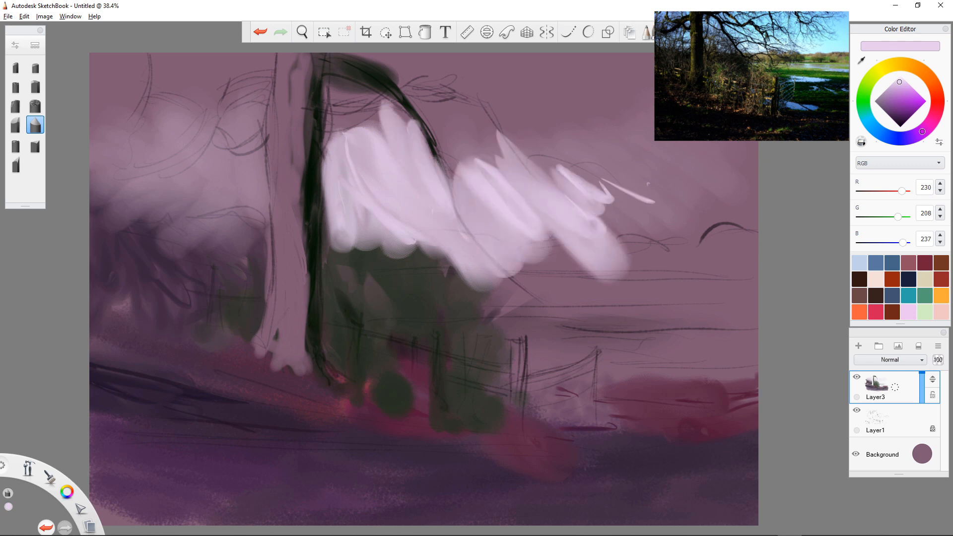
Step: Continue the diagonal lilac strokes over the distant trees to the painting's right edge and upper right corner
left_click_drag(580, 133, 618, 185)
left_click_drag(646, 215, 661, 227)
left_click_drag(595, 126, 676, 218)
left_click_drag(603, 144, 681, 219)
left_click_drag(628, 124, 729, 226)
left_click_drag(699, 184, 735, 225)
left_click_drag(663, 124, 749, 196)
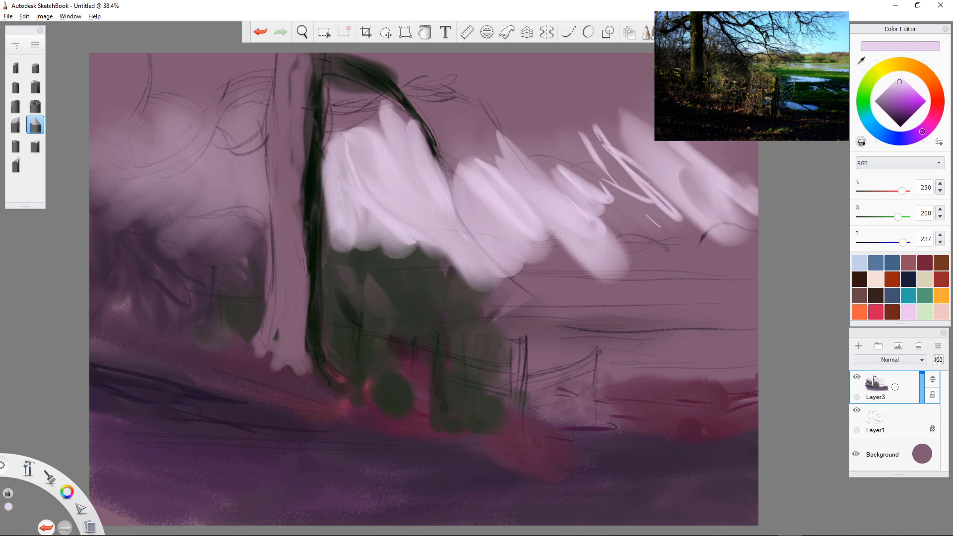
left_click_drag(640, 62, 745, 174)
left_click_drag(709, 100, 755, 139)
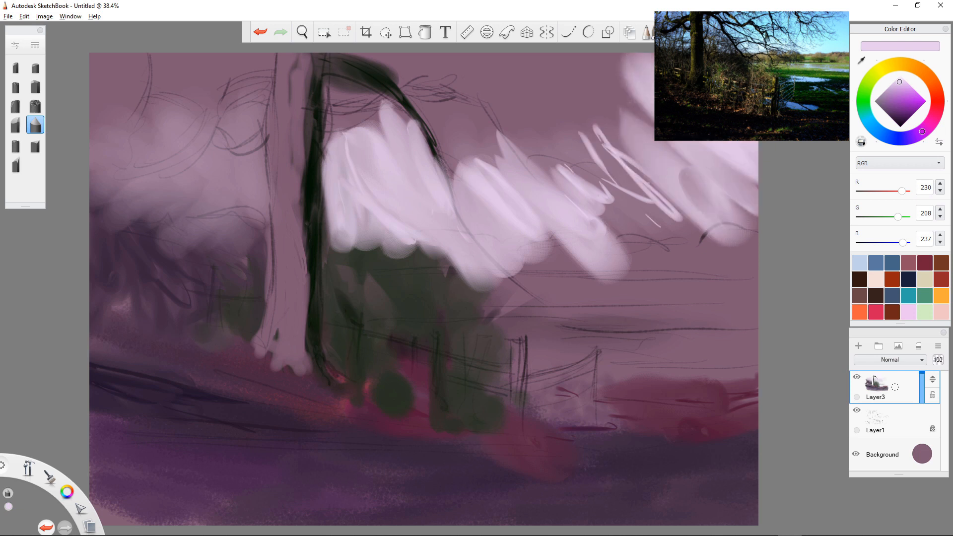
Step: Pick pale blue (RGB 176, 194, 212) and block in the upper sky right of the trunk with broad diagonal strokes
left_click(883, 134)
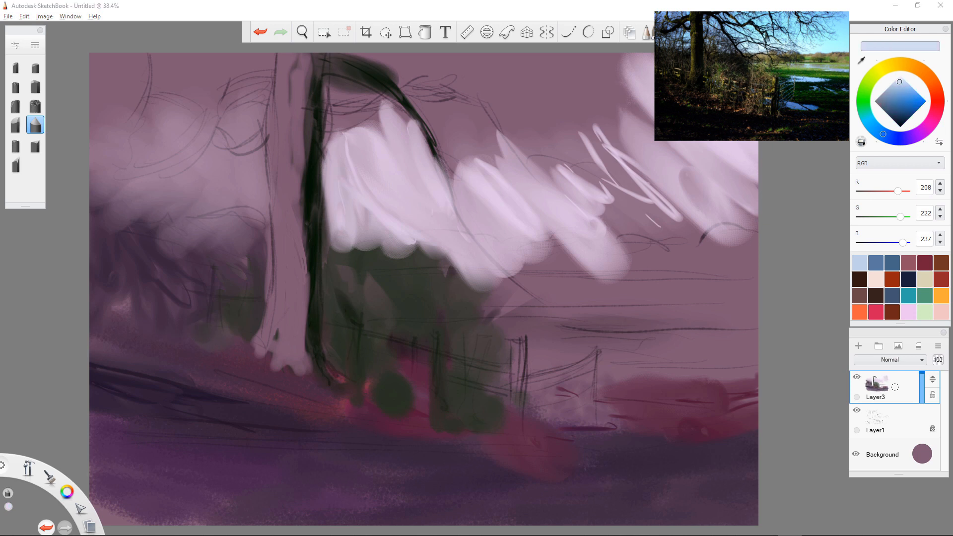
left_click(895, 88)
mouse_move(566, 70)
left_mouse_down()
mouse_move(586, 65)
mouse_move(650, 97)
mouse_move(648, 65)
mouse_move(539, 60)
mouse_move(603, 147)
mouse_move(433, 60)
mouse_move(504, 124)
mouse_move(502, 171)
mouse_move(475, 183)
mouse_move(370, 56)
mouse_move(497, 97)
mouse_move(595, 59)
left_mouse_up()
Step: Move the Layer3 painting slightly down and to the right with the Distort transform and apply it
left_click(405, 32)
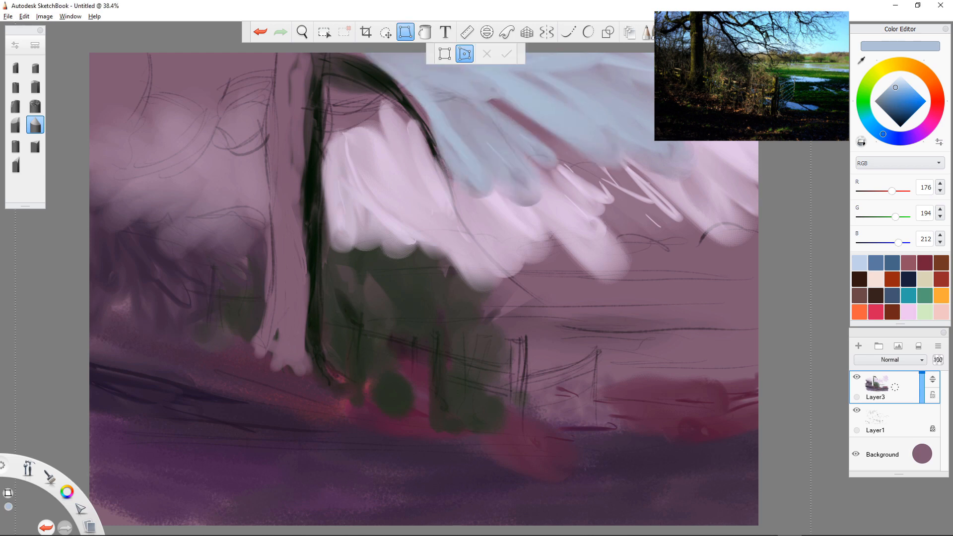
mouse_move(417, 309)
left_mouse_down()
mouse_move(506, 383)
mouse_move(433, 321)
left_mouse_up()
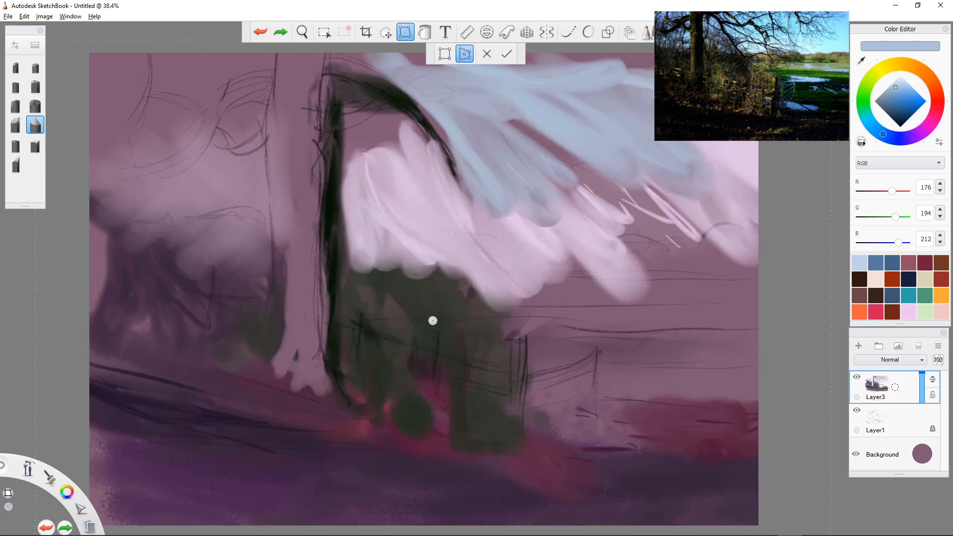
left_click(506, 54)
Step: Extend the pale blue sky beneath the overhanging branch and across the lilac strokes towards the painting's right side
key("space")
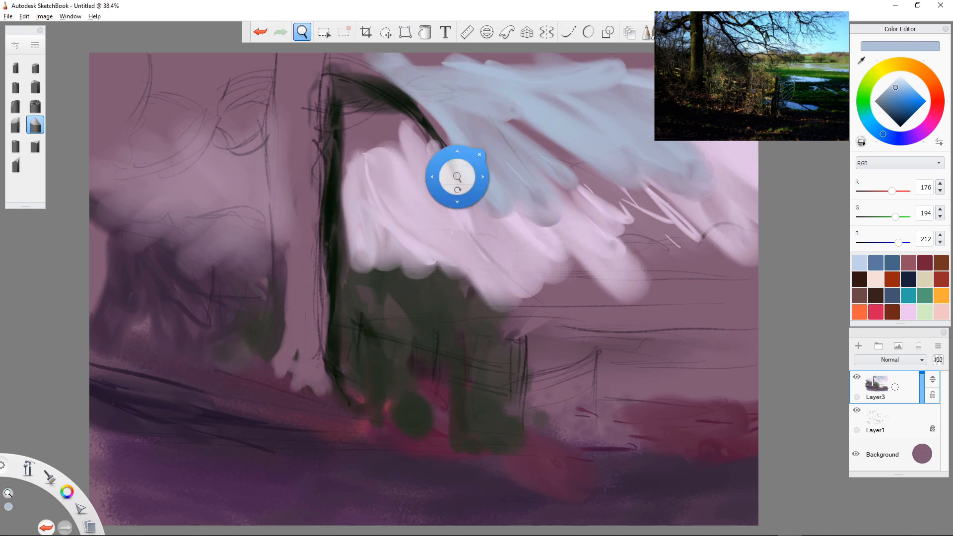
left_click_drag(488, 226, 481, 244)
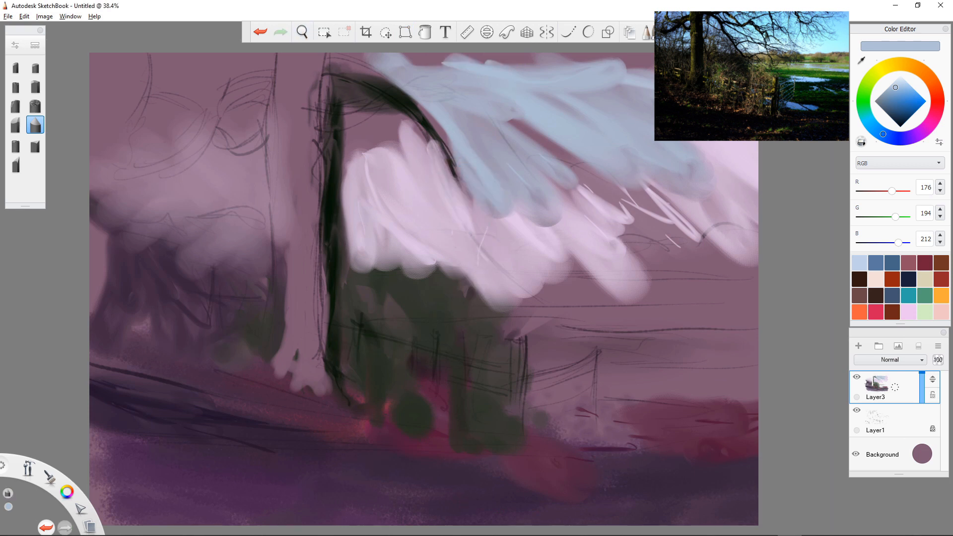
key("space")
left_click_drag(485, 249, 459, 252)
mouse_move(461, 115)
left_mouse_down()
mouse_move(632, 122)
mouse_move(653, 110)
mouse_move(679, 159)
mouse_move(635, 123)
mouse_move(591, 111)
mouse_move(380, 117)
mouse_move(389, 116)
mouse_move(455, 203)
left_mouse_up()
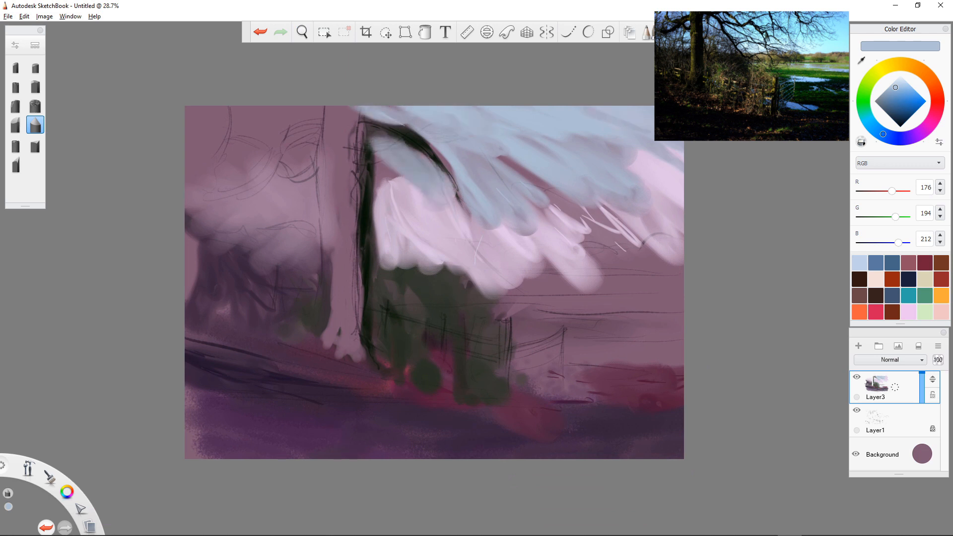
mouse_move(392, 144)
left_mouse_down()
mouse_move(441, 202)
mouse_move(411, 219)
left_mouse_up()
left_click_drag(378, 152, 383, 214)
left_click_drag(501, 161, 615, 248)
mouse_move(570, 188)
left_mouse_down()
mouse_move(623, 227)
mouse_move(481, 137)
left_mouse_up()
left_click_drag(539, 146, 638, 196)
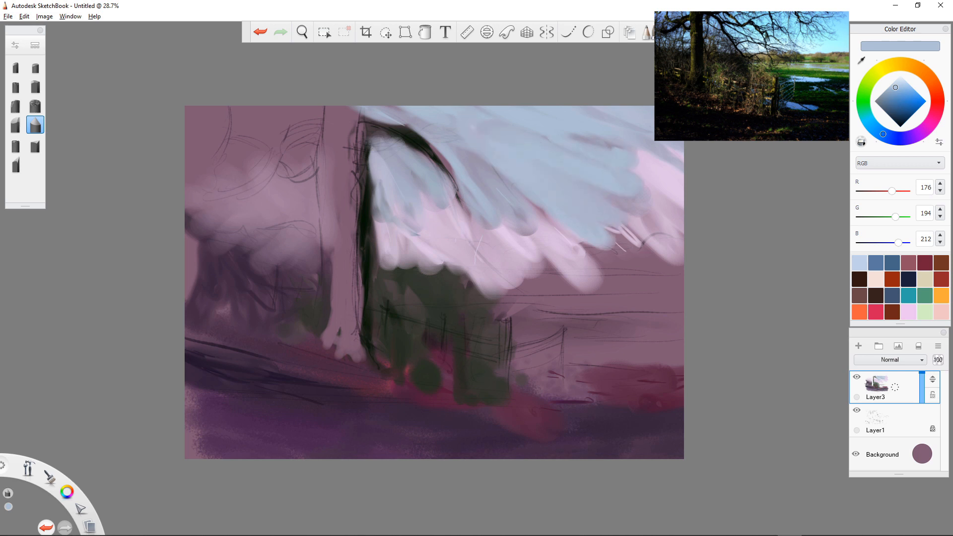
Step: Paint the same pale blue over the sky left of the trunk, from the upper edge down to the distant foliage
mouse_move(305, 108)
left_mouse_down()
mouse_move(302, 155)
mouse_move(304, 142)
left_mouse_up()
left_click_drag(320, 107, 311, 133)
left_click_drag(269, 106, 305, 161)
left_click_drag(245, 108, 291, 149)
left_click_drag(278, 108, 297, 117)
left_click_drag(310, 107, 314, 191)
mouse_move(263, 121)
left_mouse_down()
mouse_move(295, 175)
mouse_move(271, 216)
left_mouse_up()
left_click_drag(318, 176, 248, 216)
left_click_drag(263, 142, 189, 198)
left_click_drag(261, 184, 188, 241)
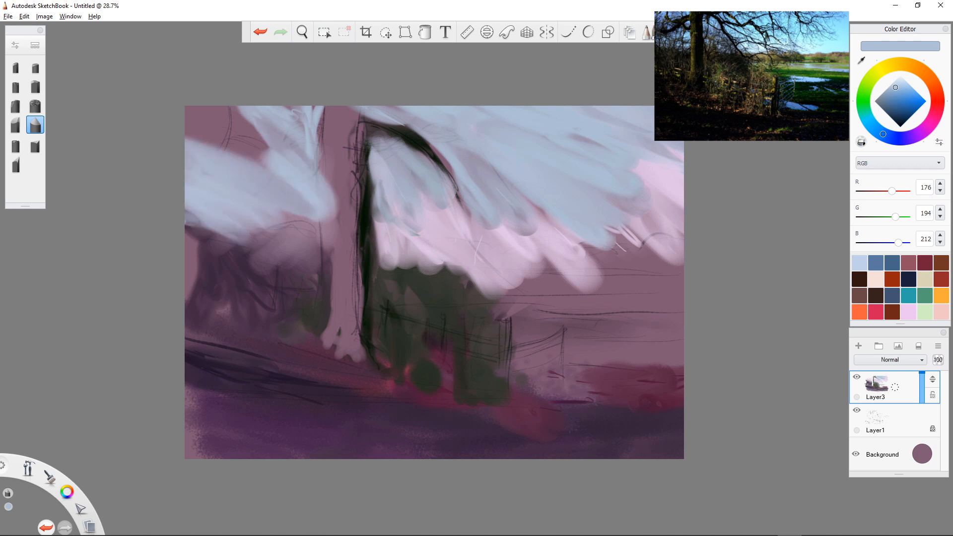
Step: Fill the remaining gaps in the upper left sky with pale blue and pull strokes down over the foliage's upper edge
left_click_drag(258, 158, 208, 134)
left_click_drag(192, 141, 253, 114)
left_click_drag(191, 114, 278, 134)
mouse_move(221, 112)
left_mouse_down()
mouse_move(323, 119)
mouse_move(313, 171)
left_mouse_up()
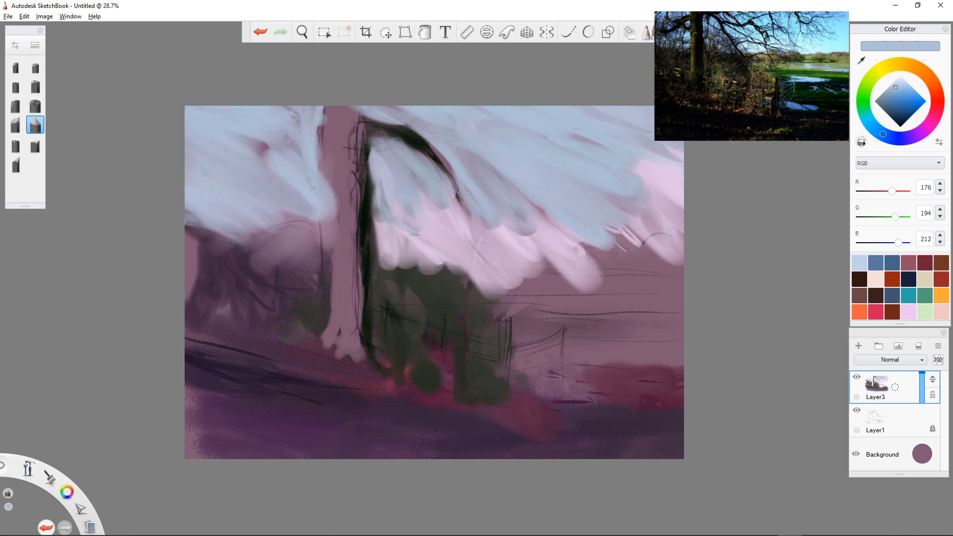
left_click_drag(319, 127, 317, 199)
mouse_move(291, 129)
left_mouse_down()
mouse_move(189, 251)
mouse_move(201, 242)
left_mouse_up()
left_click_drag(264, 184, 282, 234)
left_click_drag(284, 201, 321, 241)
left_click_drag(290, 191, 261, 163)
left_click_drag(288, 218, 233, 168)
mouse_move(265, 118)
left_mouse_down()
mouse_move(273, 130)
mouse_move(302, 127)
left_mouse_up()
Step: Blend the blue strokes left of the trunk and merge blue with lilac in the right-hand sky using softer pastel brushes
left_click(15, 66)
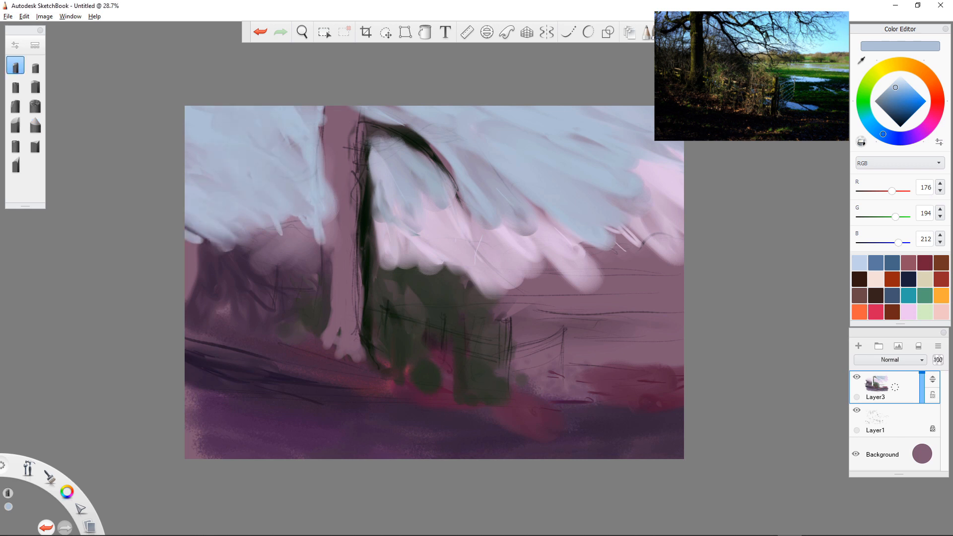
left_click(35, 67)
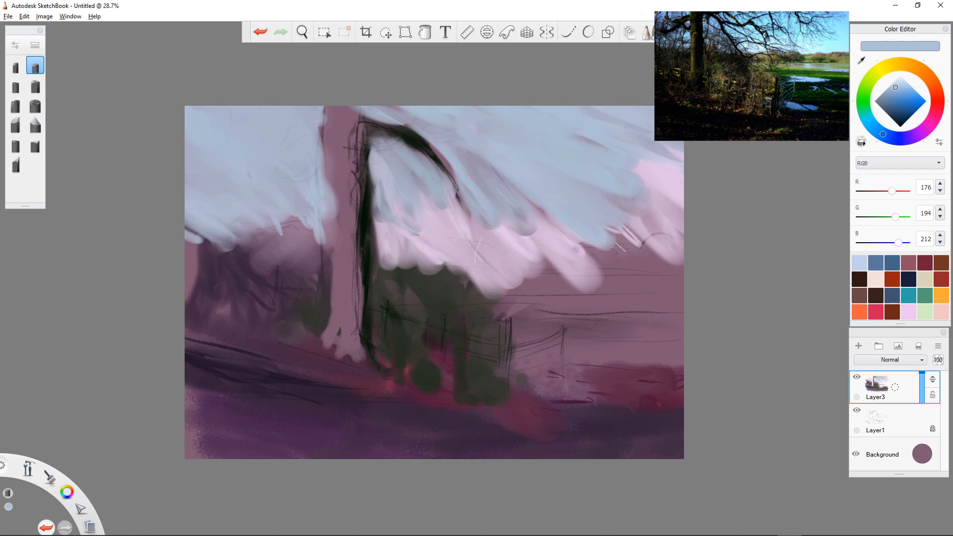
mouse_move(627, 149)
left_mouse_down()
mouse_move(674, 209)
mouse_move(616, 214)
mouse_move(437, 154)
mouse_move(462, 194)
mouse_move(449, 212)
mouse_move(410, 208)
mouse_move(409, 235)
mouse_move(380, 236)
mouse_move(376, 164)
mouse_move(375, 263)
left_mouse_up()
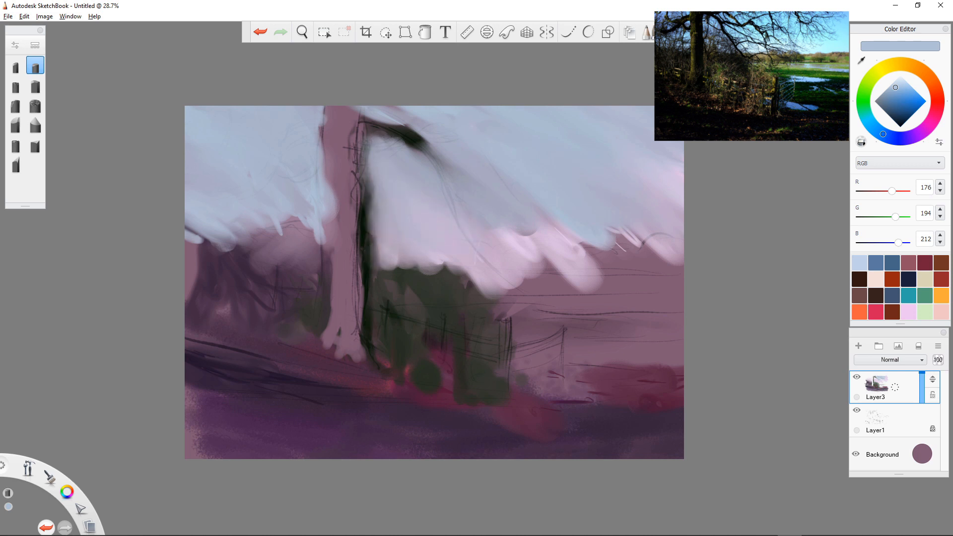
Step: Pick periwinkle blue (RGB 136, 159, 237) and add soft diagonal streaks to the upper sky right of the trunk
left_click(894, 138)
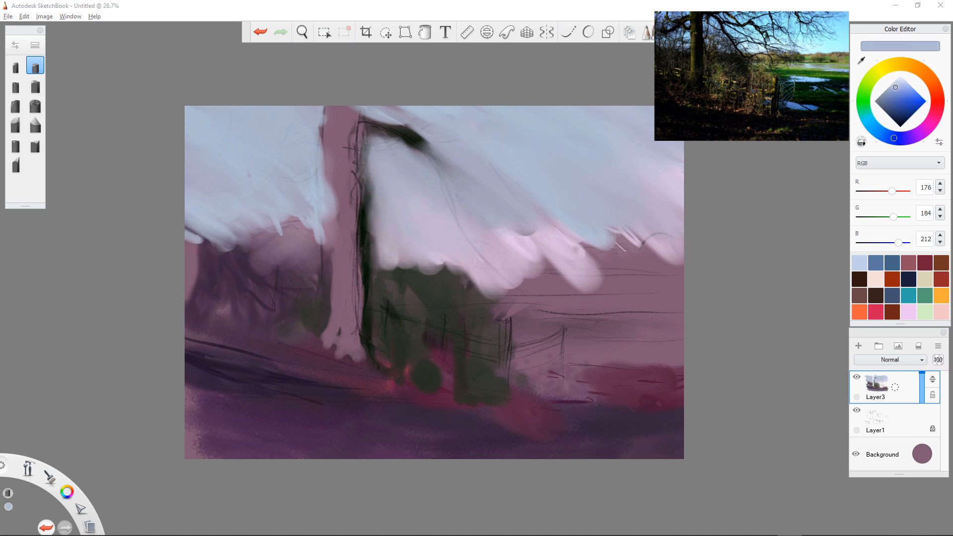
left_click(906, 90)
left_click_drag(578, 110, 611, 110)
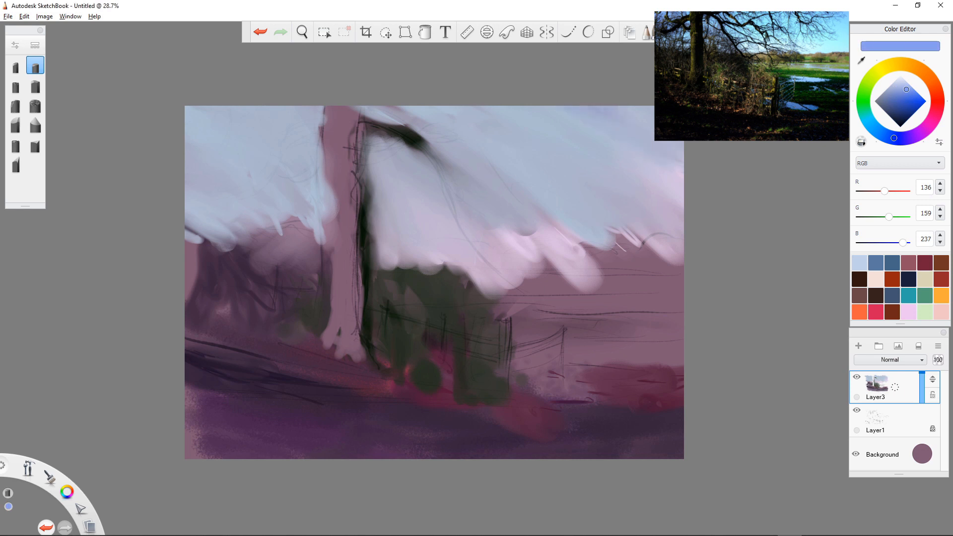
left_click_drag(540, 110, 569, 133)
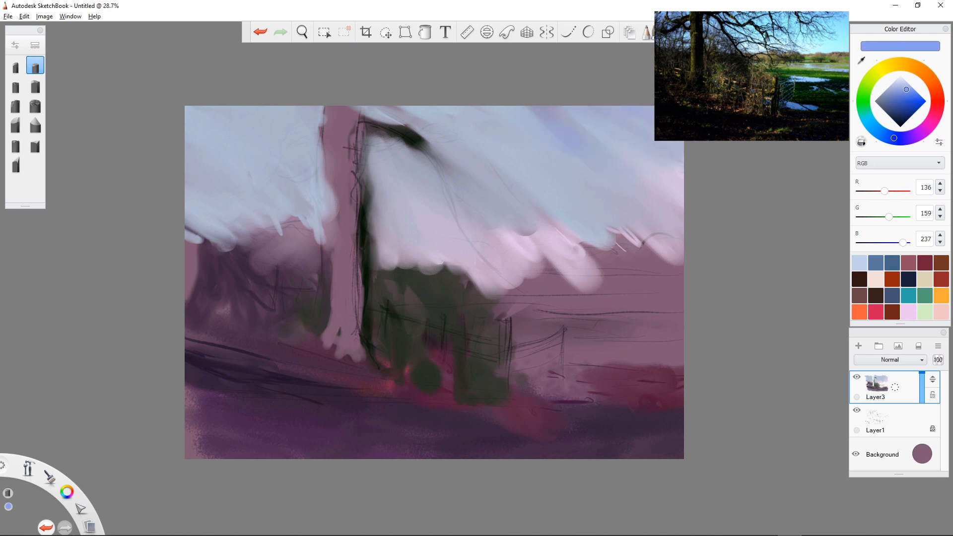
mouse_move(507, 111)
left_mouse_down()
mouse_move(544, 133)
mouse_move(523, 155)
left_mouse_up()
left_click_drag(454, 110, 486, 136)
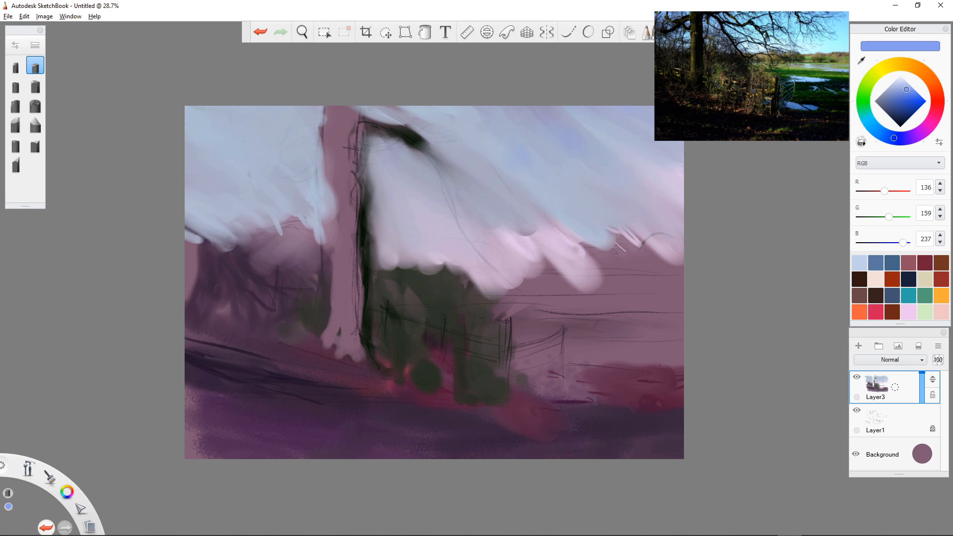
left_click_drag(380, 124, 438, 174)
left_click_drag(421, 109, 459, 158)
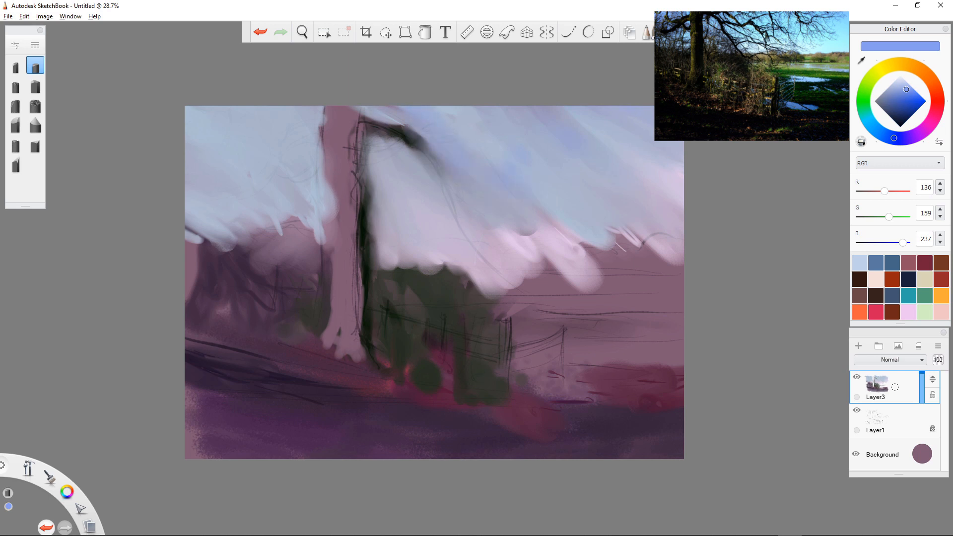
left_click_drag(514, 171, 539, 197)
mouse_move(381, 112)
left_mouse_down()
mouse_move(422, 141)
mouse_move(446, 192)
left_mouse_up()
Step: Add soft periwinkle strokes to the sky left of the trunk, overlapping the upper trunk's left edge
left_click_drag(290, 131, 291, 143)
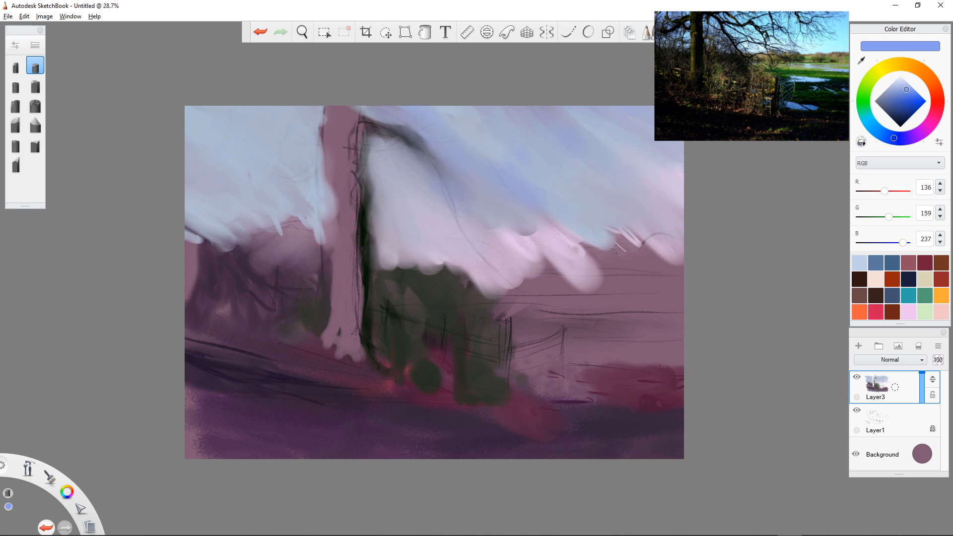
left_click(35, 46)
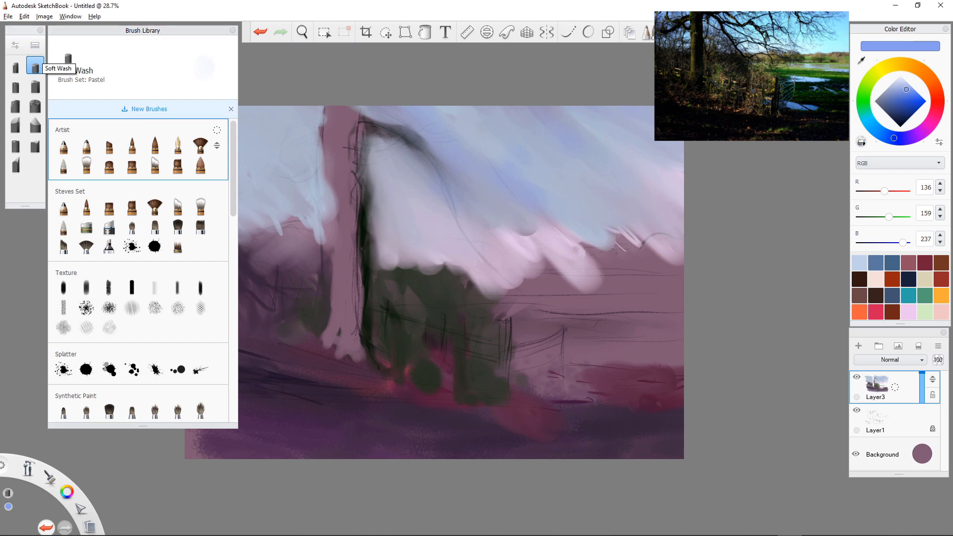
left_click(233, 30)
left_click_drag(323, 130, 336, 161)
mouse_move(279, 112)
left_mouse_down()
mouse_move(332, 137)
mouse_move(338, 115)
left_mouse_up()
left_click_drag(322, 149, 313, 176)
left_click_drag(261, 152, 276, 164)
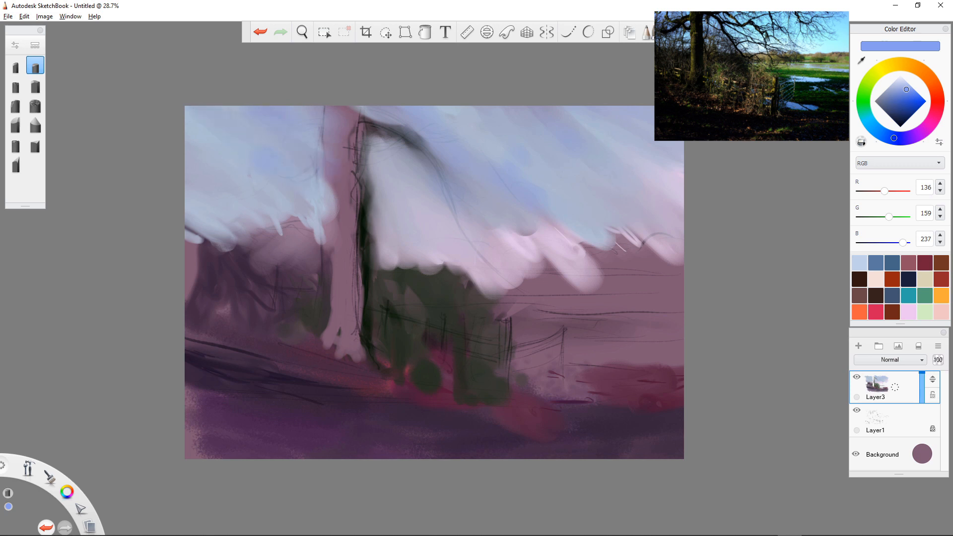
Step: Tint the lower sky right of the trunk with periwinkle down to the bush's upper edge and over the lilac strokes
mouse_move(598, 130)
left_mouse_down()
mouse_move(662, 171)
mouse_move(682, 192)
mouse_move(618, 153)
mouse_move(679, 213)
left_mouse_up()
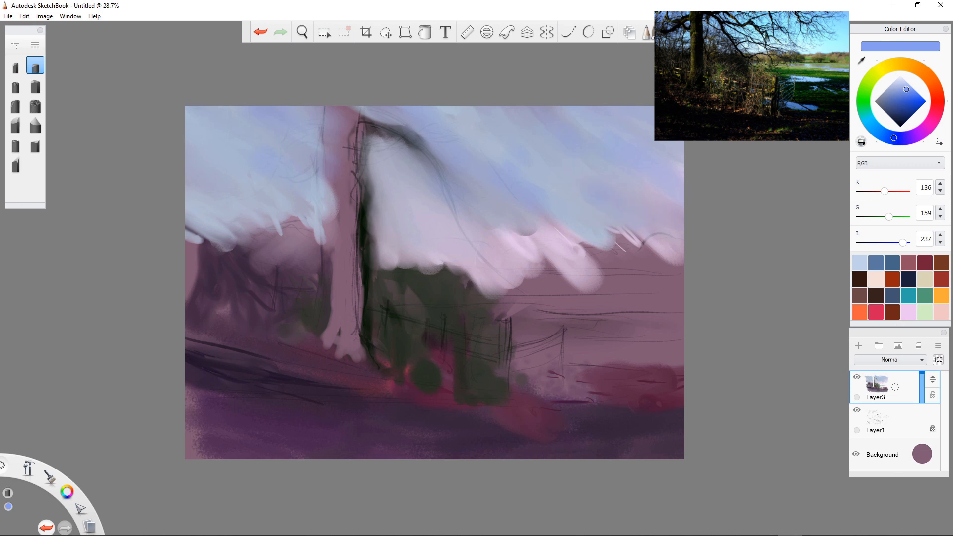
left_click_drag(511, 239, 529, 259)
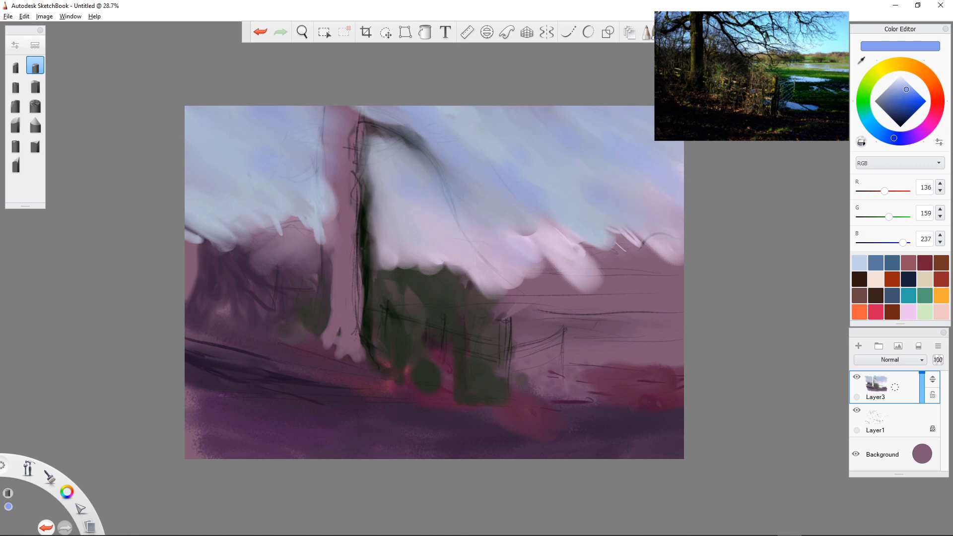
mouse_move(407, 187)
left_mouse_down()
mouse_move(423, 226)
mouse_move(474, 284)
left_mouse_up()
mouse_move(417, 253)
left_mouse_down()
mouse_move(422, 276)
mouse_move(407, 281)
left_mouse_up()
mouse_move(504, 213)
left_mouse_down()
mouse_move(546, 262)
mouse_move(549, 240)
mouse_move(599, 258)
mouse_move(579, 235)
left_mouse_up()
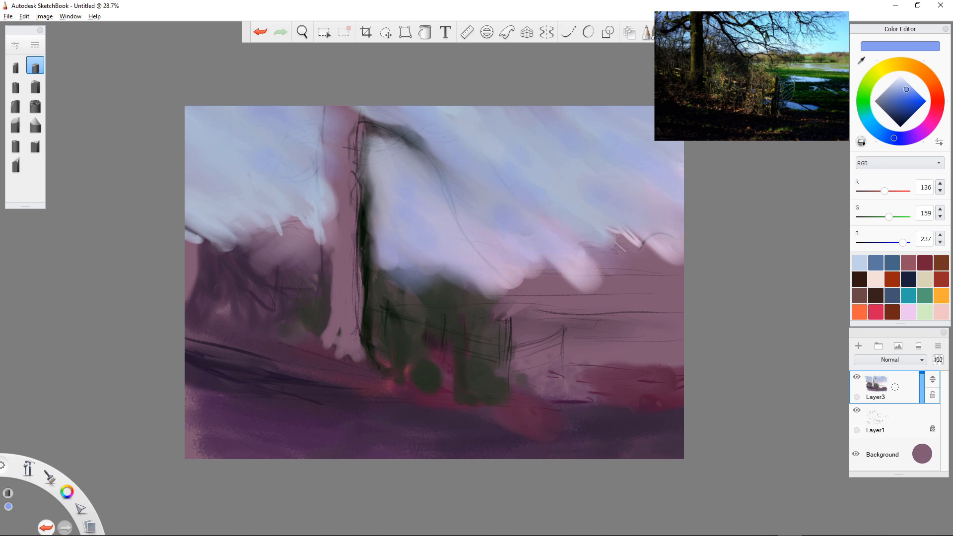
Step: Soften the ragged lower edge of the sky left of the trunk with periwinkle blue
mouse_move(248, 216)
left_mouse_down()
mouse_move(290, 256)
mouse_move(291, 234)
mouse_move(310, 244)
mouse_move(233, 256)
mouse_move(191, 234)
mouse_move(201, 263)
left_mouse_up()
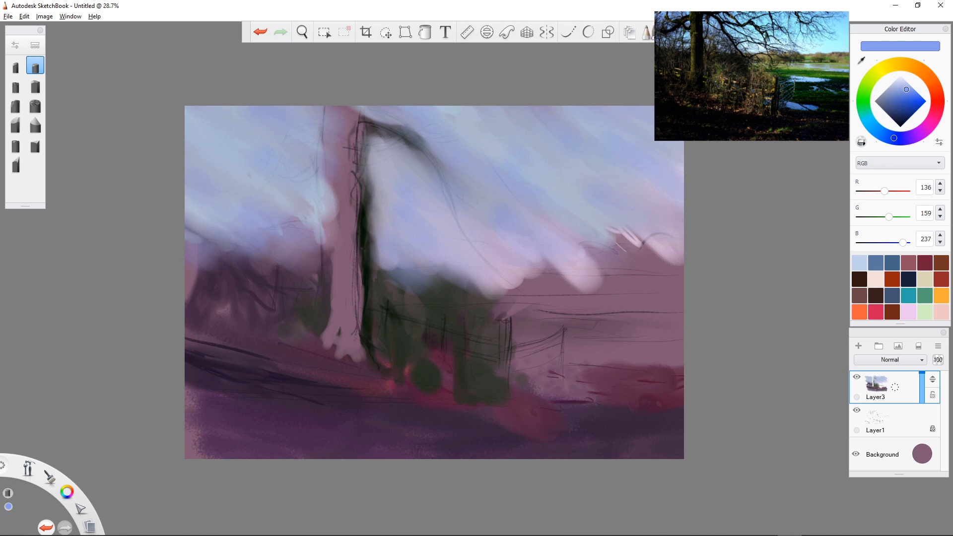
Step: Pick grey-olive (RGB 155, 156, 134) and block in the distant tree line along the horizon right of the trunk, extending it toward the trunk
left_click(879, 71)
left_click_drag(904, 93, 883, 98)
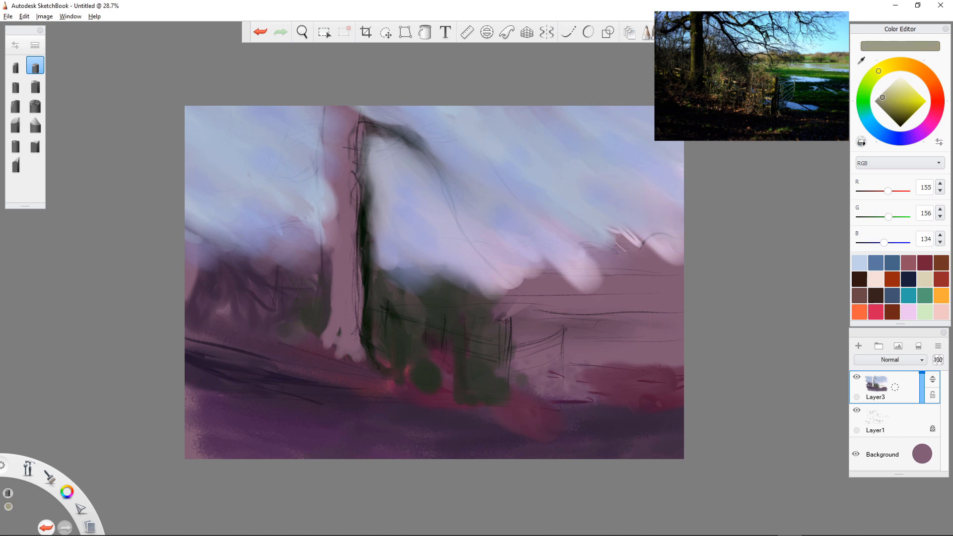
left_click_drag(616, 249, 676, 248)
mouse_move(598, 252)
left_mouse_down()
mouse_move(516, 268)
mouse_move(506, 255)
left_mouse_up()
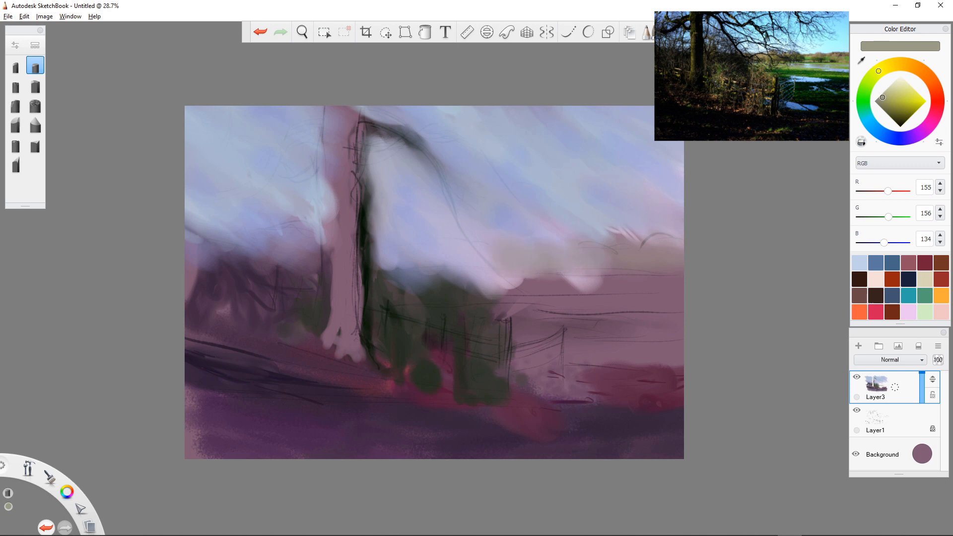
left_click(35, 124)
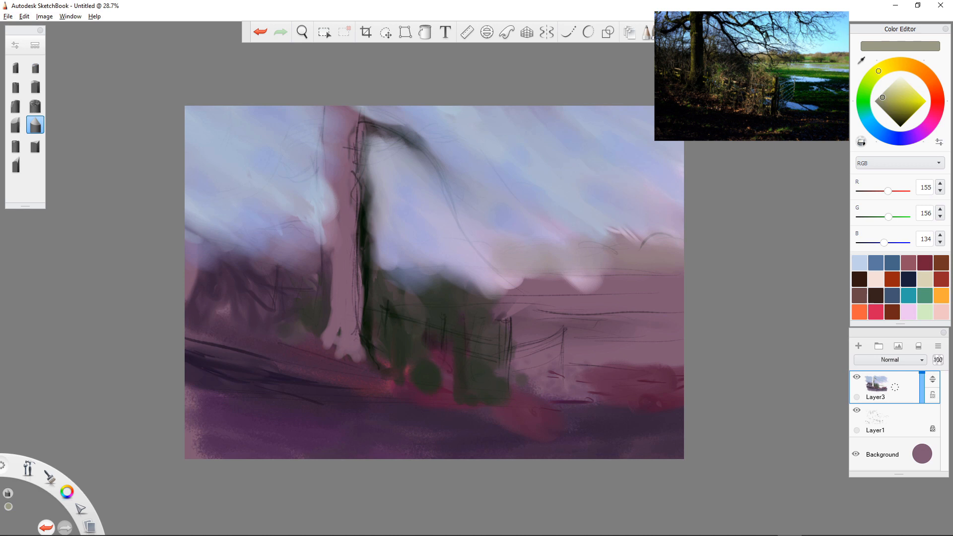
mouse_move(532, 266)
left_mouse_down()
mouse_move(496, 264)
mouse_move(679, 269)
left_mouse_up()
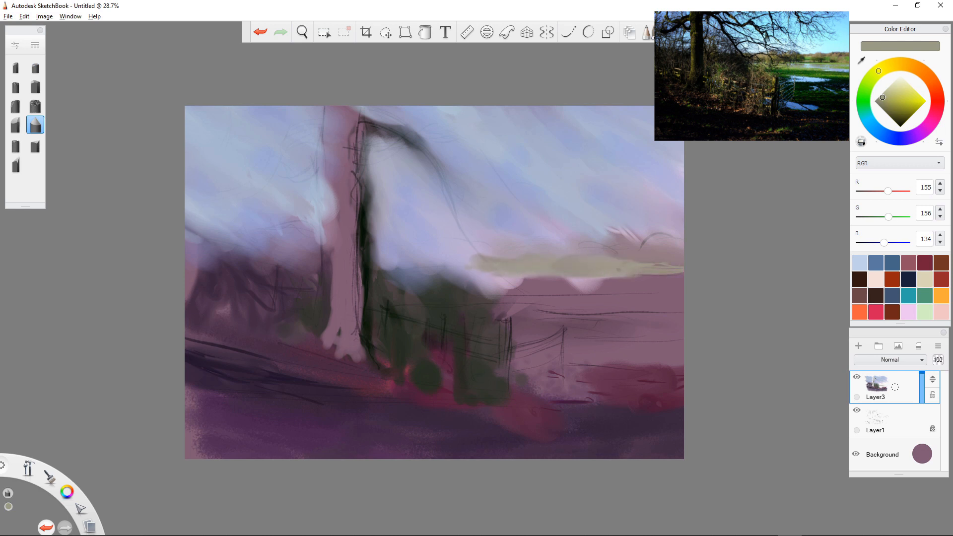
left_click_drag(464, 268, 422, 265)
Step: Build soft rounded treetops along the distant tree line with a warmer grey (RGB 156, 152, 134)
left_click(898, 64)
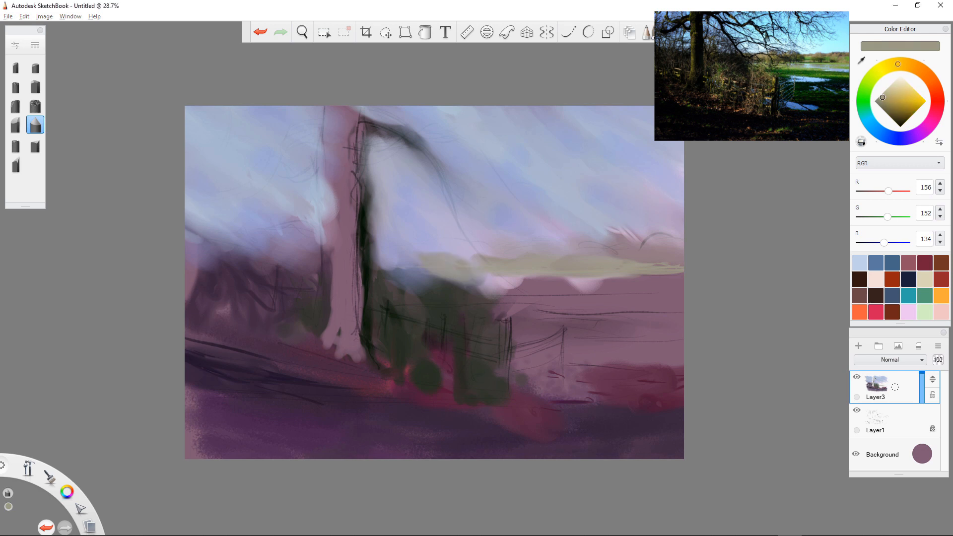
left_click(35, 65)
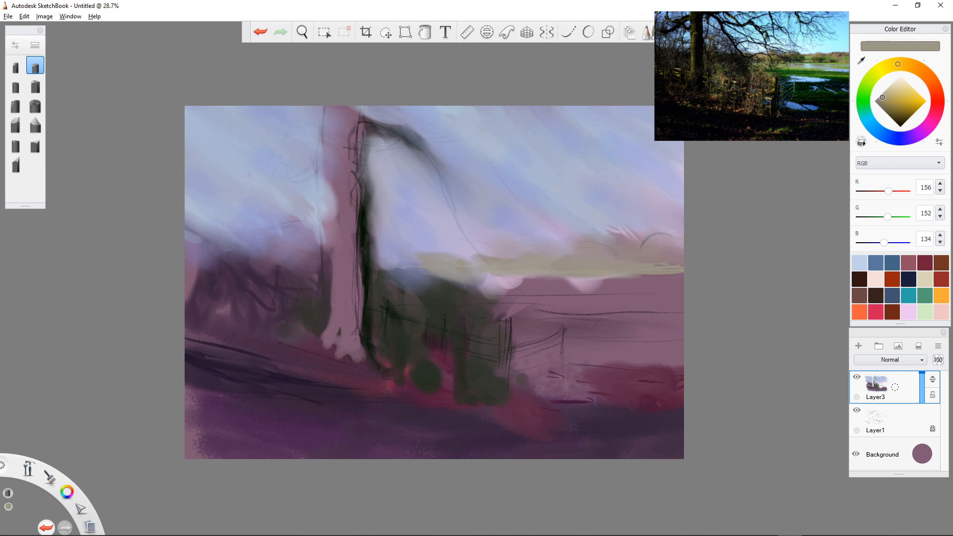
left_click_drag(639, 230, 606, 230)
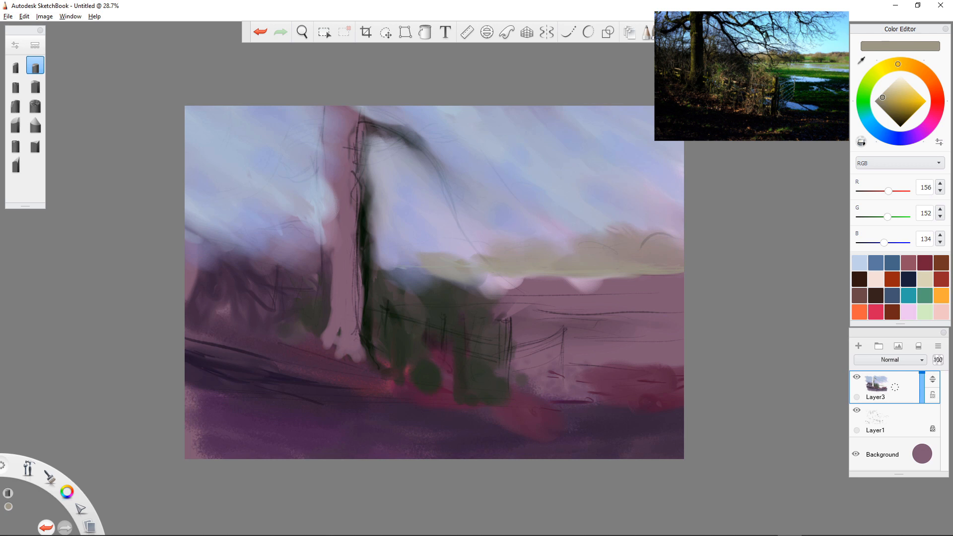
left_click_drag(486, 251, 432, 256)
Step: Tint the distant tree line with golden yellow (RGB 231, 198, 49) and add a touch just left of the trunk
left_click(914, 98)
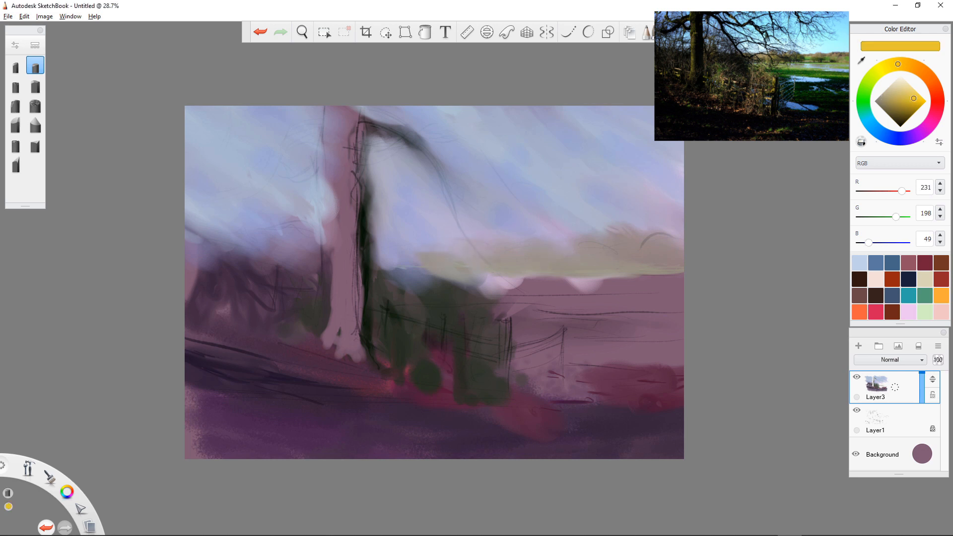
left_click_drag(576, 254, 638, 248)
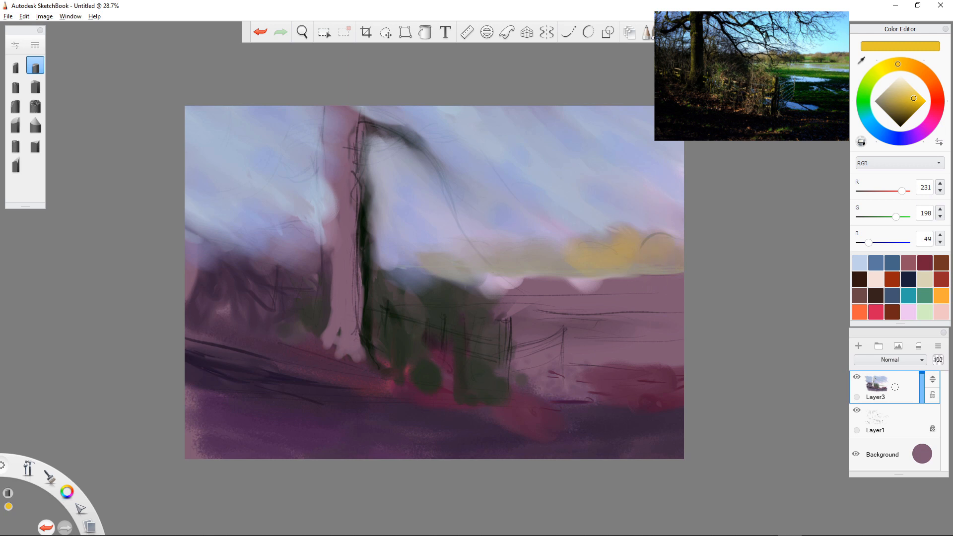
left_click_drag(535, 261, 545, 260)
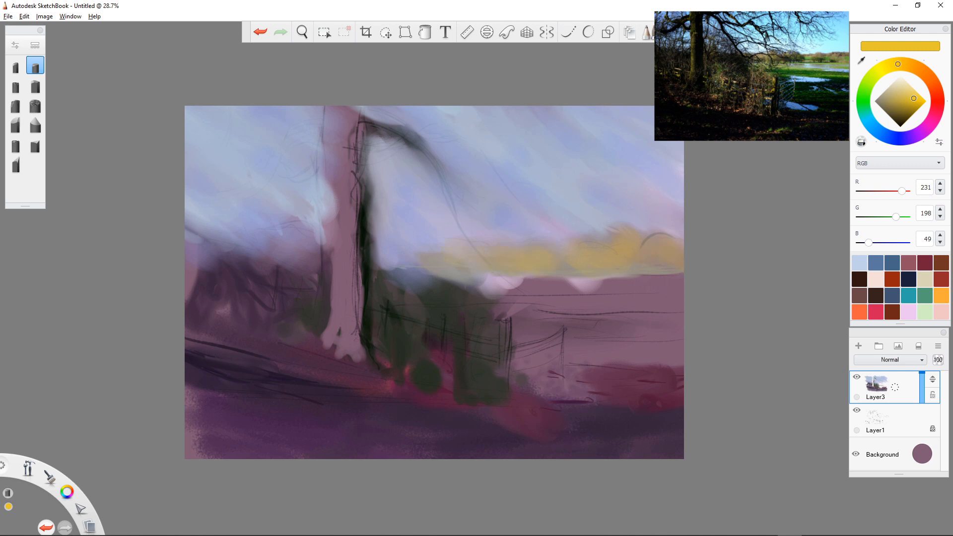
left_click_drag(416, 265, 405, 266)
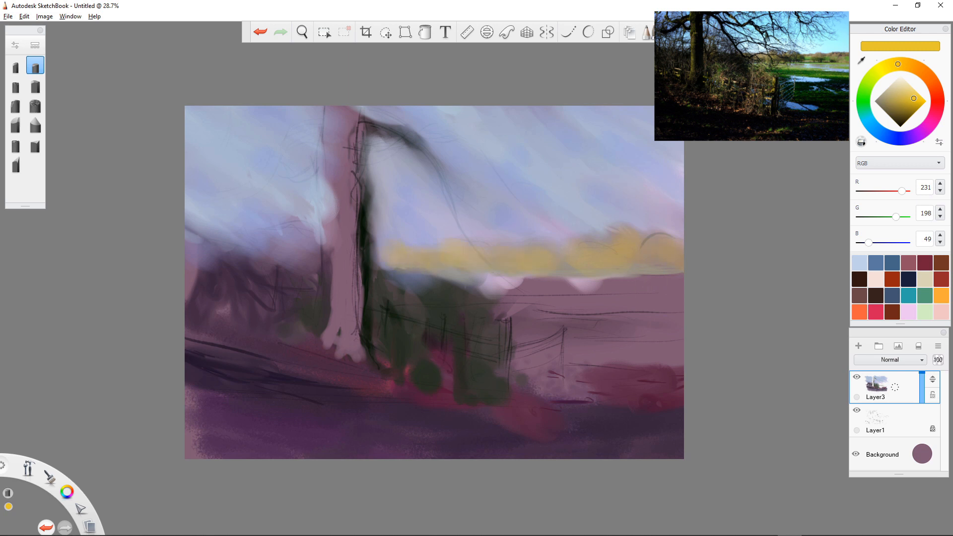
left_click_drag(278, 250, 307, 271)
Step: Paint two horizontal yellow-green bands (RGB 190, 230, 46) across the field below the distant tree line
left_click(865, 90)
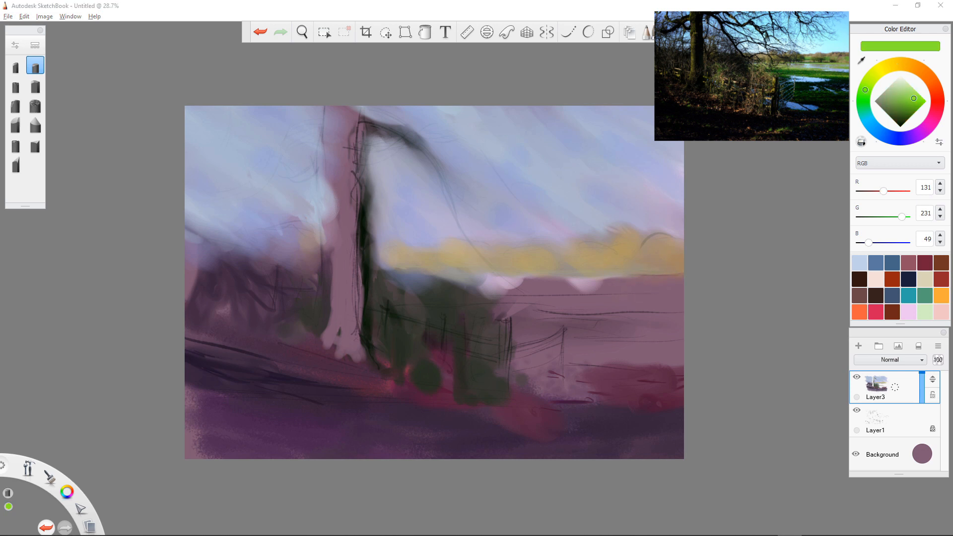
left_click_drag(871, 79, 871, 78)
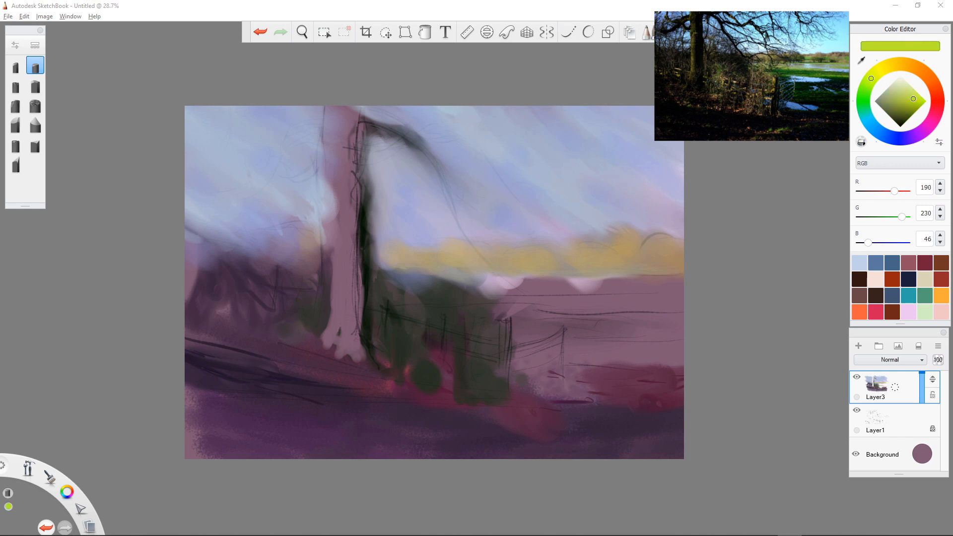
mouse_move(586, 281)
left_mouse_down()
mouse_move(539, 282)
mouse_move(678, 283)
mouse_move(506, 280)
left_mouse_up()
left_click(35, 125)
mouse_move(683, 280)
left_mouse_down()
mouse_move(491, 283)
mouse_move(683, 286)
mouse_move(487, 303)
mouse_move(680, 306)
mouse_move(581, 298)
left_mouse_up()
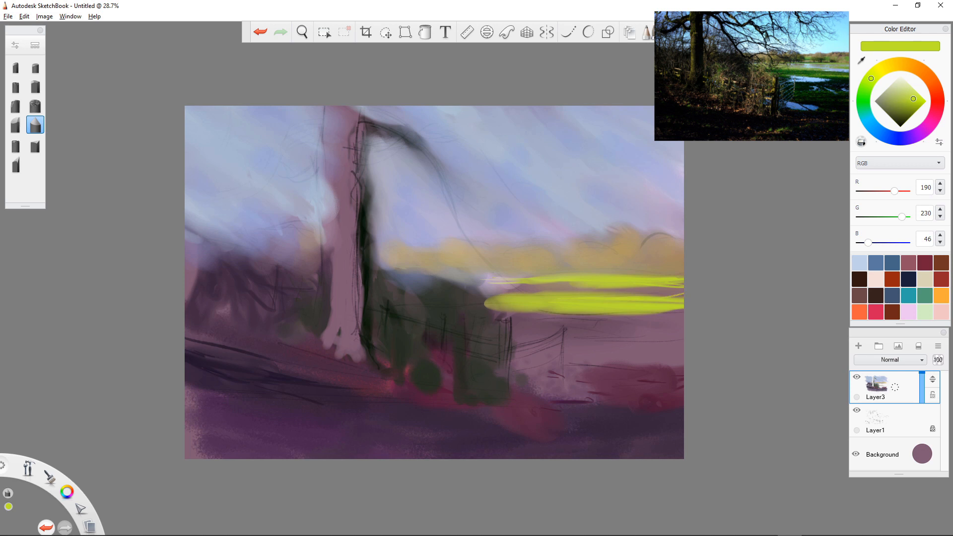
Step: Pick bright green (RGB 46, 230, 129) and stroke it along the underside of the lower yellow-green band
left_click(863, 100)
left_click(864, 109)
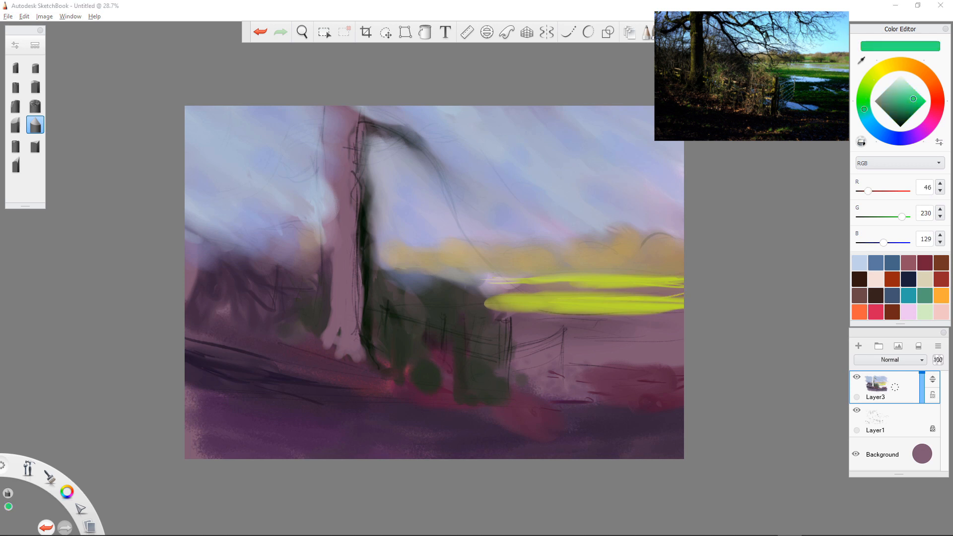
left_click_drag(506, 306, 553, 308)
left_click_drag(680, 312, 508, 314)
left_click_drag(683, 319, 502, 314)
Step: Blend a pale water band in white (RGB 255, 255, 255) between the yellow-green bands and out toward the trunk with a soft pastel brush
left_click(36, 66)
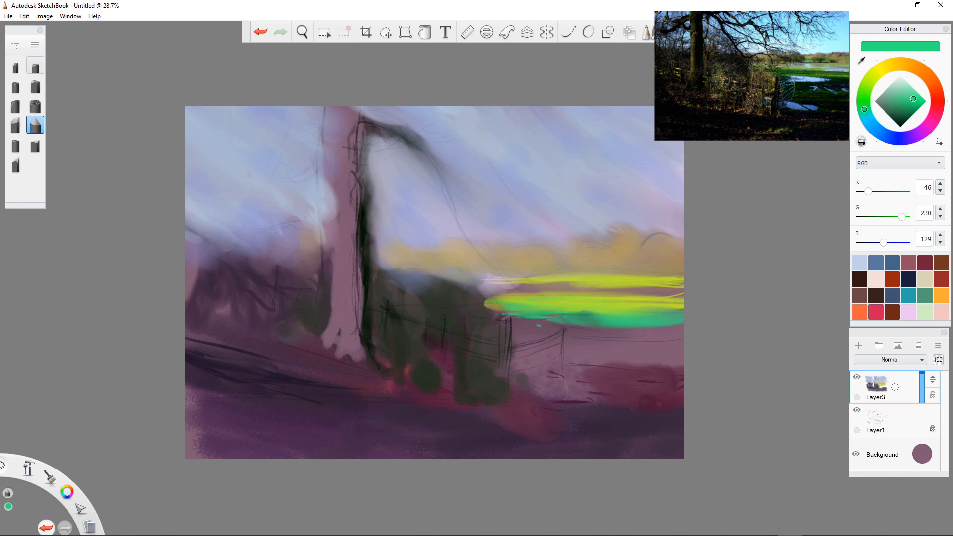
left_click(243, 148)
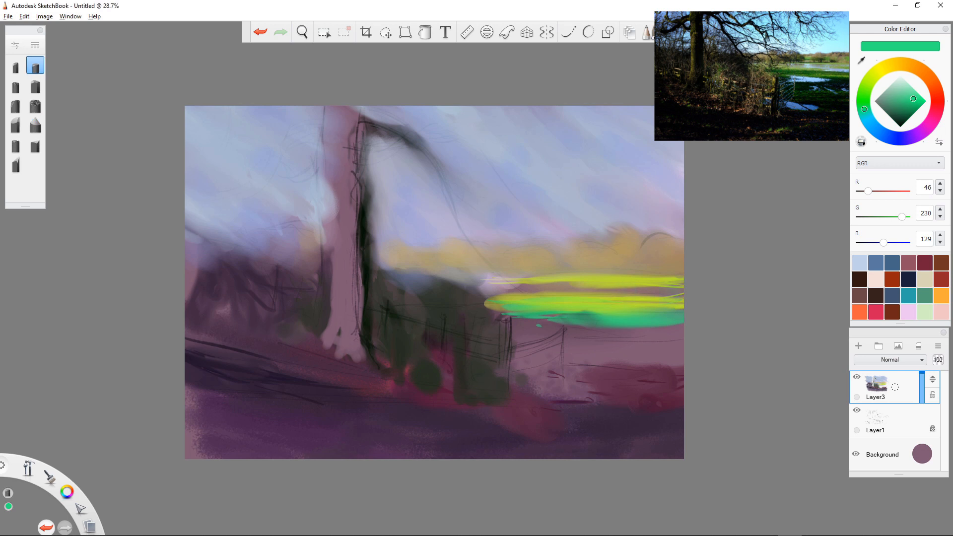
left_click(897, 84)
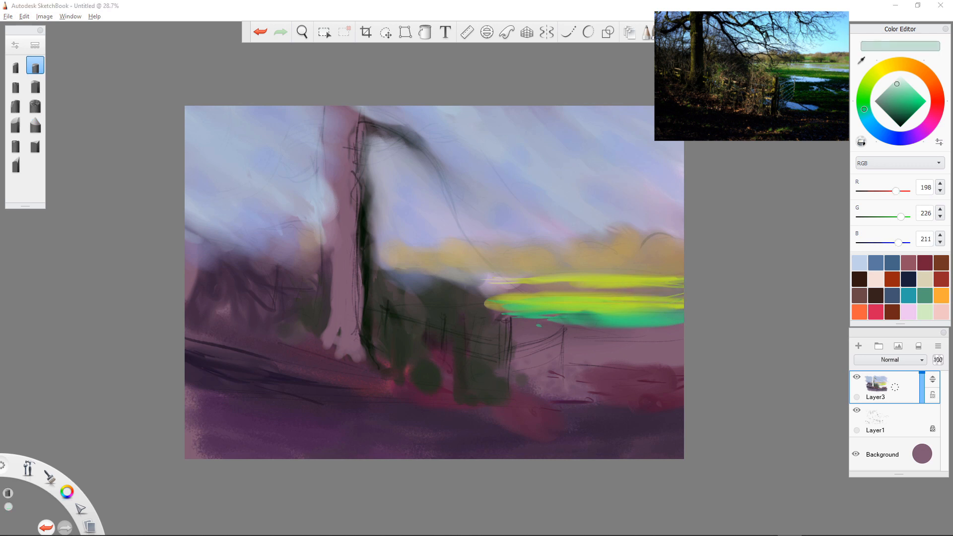
left_click(869, 121)
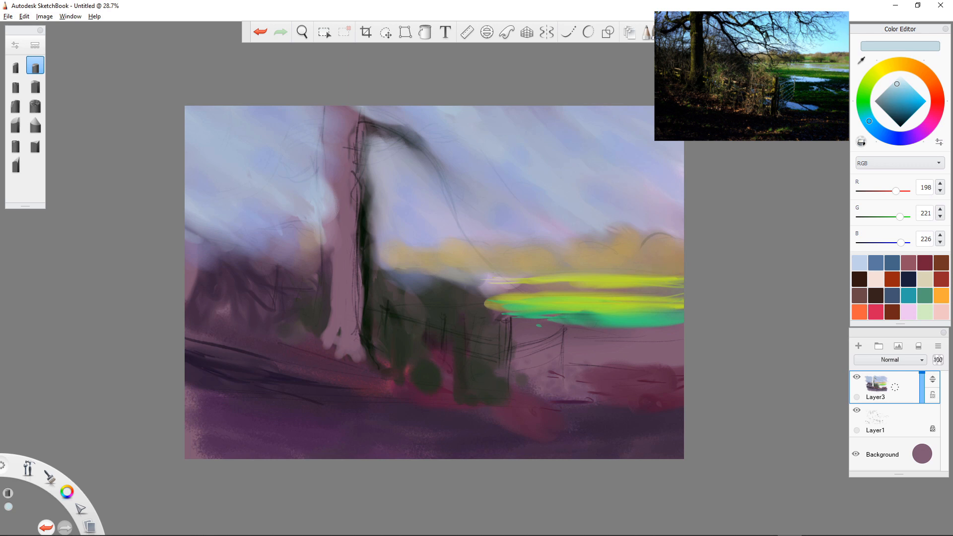
left_click(901, 75)
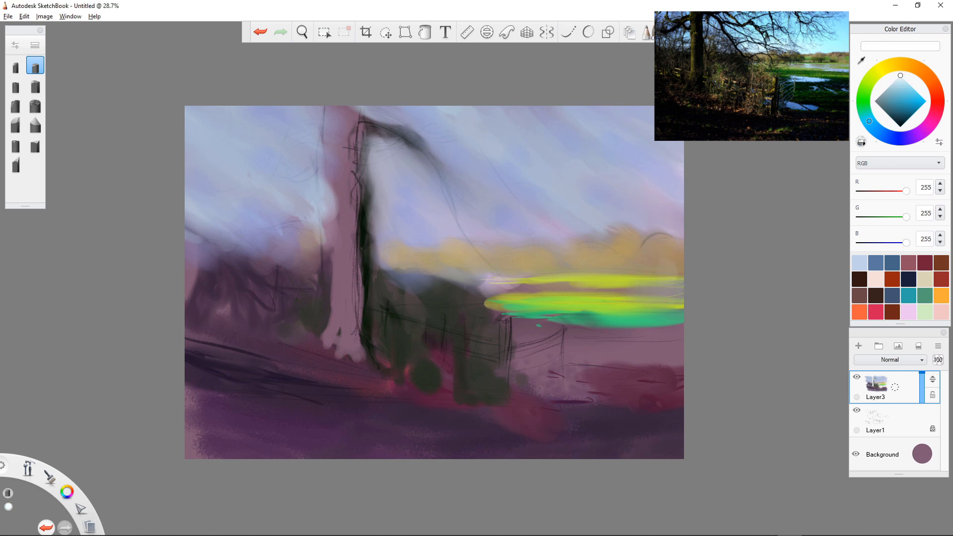
mouse_move(587, 293)
left_mouse_down()
mouse_move(656, 292)
mouse_move(588, 291)
mouse_move(599, 290)
left_mouse_up()
key("bracketleft")
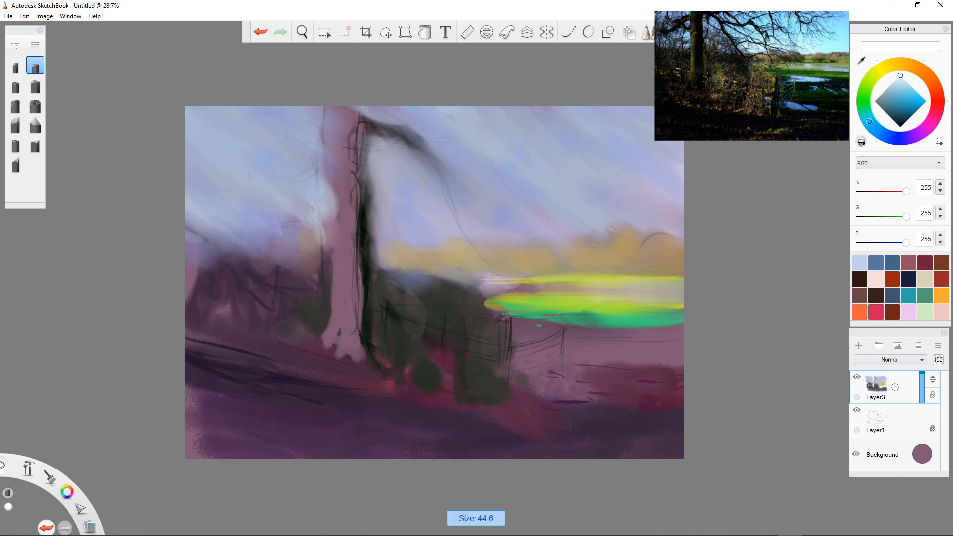
mouse_move(511, 287)
left_mouse_down()
mouse_move(573, 291)
mouse_move(414, 277)
left_mouse_up()
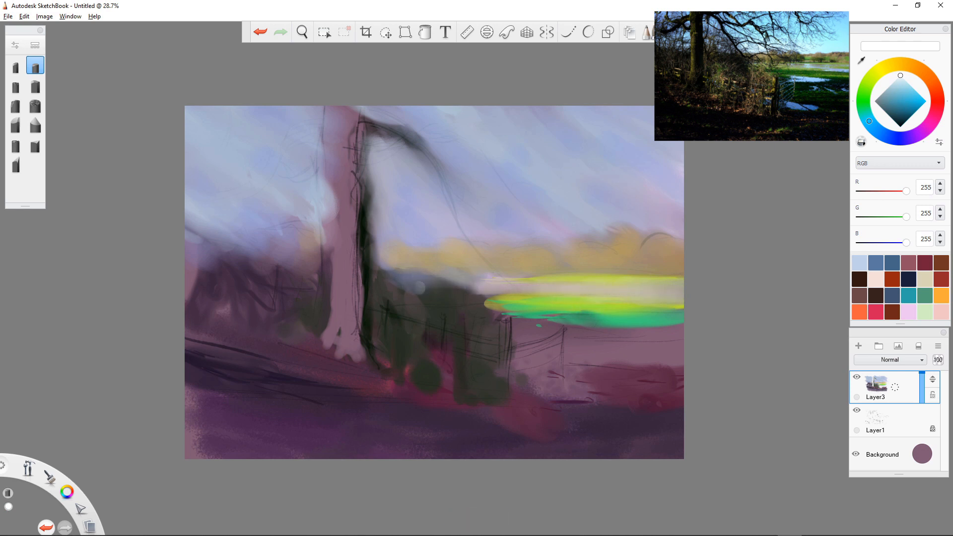
mouse_move(511, 291)
left_mouse_down()
mouse_move(427, 289)
mouse_move(465, 277)
mouse_move(398, 277)
mouse_move(486, 281)
left_mouse_up()
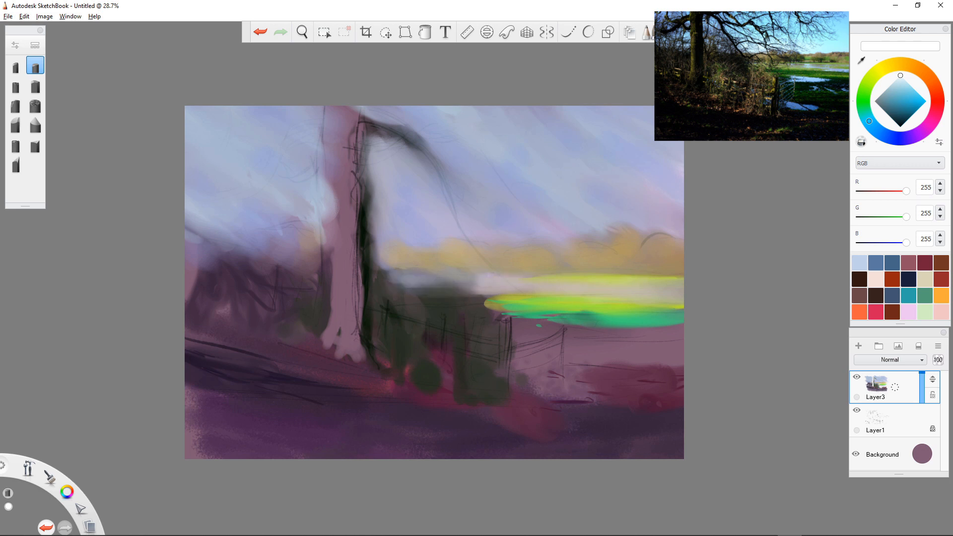
Step: Soften the lower green field band and its bottom edge with horizontal strokes, fading its end into the dark bush
left_click_drag(586, 313, 447, 313)
mouse_move(525, 303)
left_mouse_down()
mouse_move(437, 303)
mouse_move(616, 319)
left_mouse_up()
left_click_drag(615, 318, 415, 303)
left_click(490, 334)
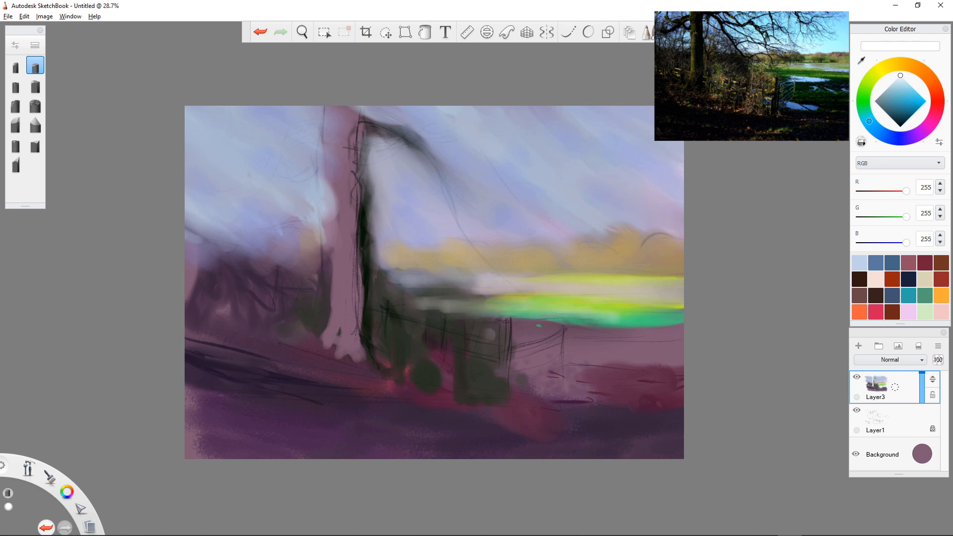
left_click_drag(508, 320, 609, 327)
left_click_drag(495, 332, 603, 329)
left_click_drag(505, 320, 674, 332)
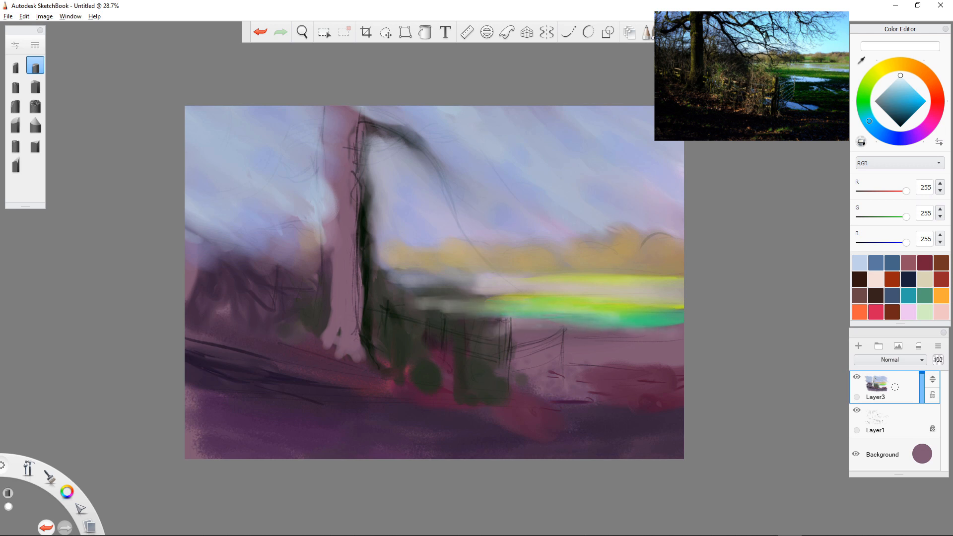
left_click_drag(541, 323, 668, 318)
left_click_drag(551, 316, 681, 327)
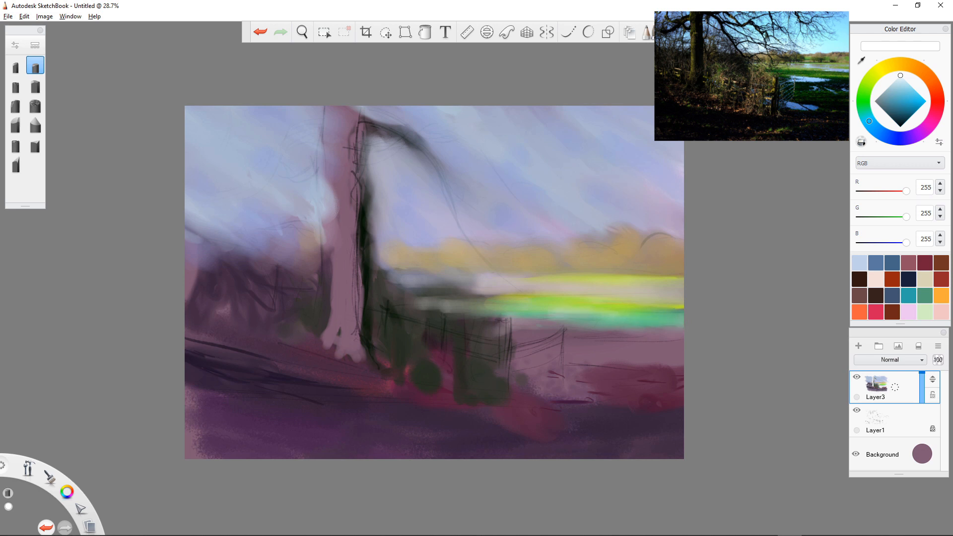
mouse_move(484, 312)
left_mouse_down()
mouse_move(504, 313)
mouse_move(399, 294)
left_mouse_up()
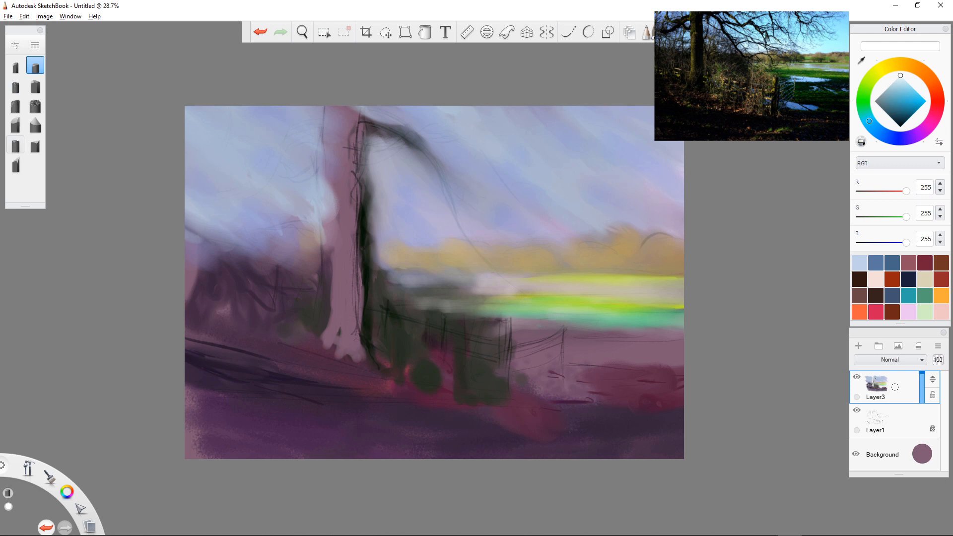
Step: Switch to a flat-edged pastel brush and make a short white vertical mark on the trunk's right edge
left_click(36, 145)
left_click_drag(358, 240, 362, 282)
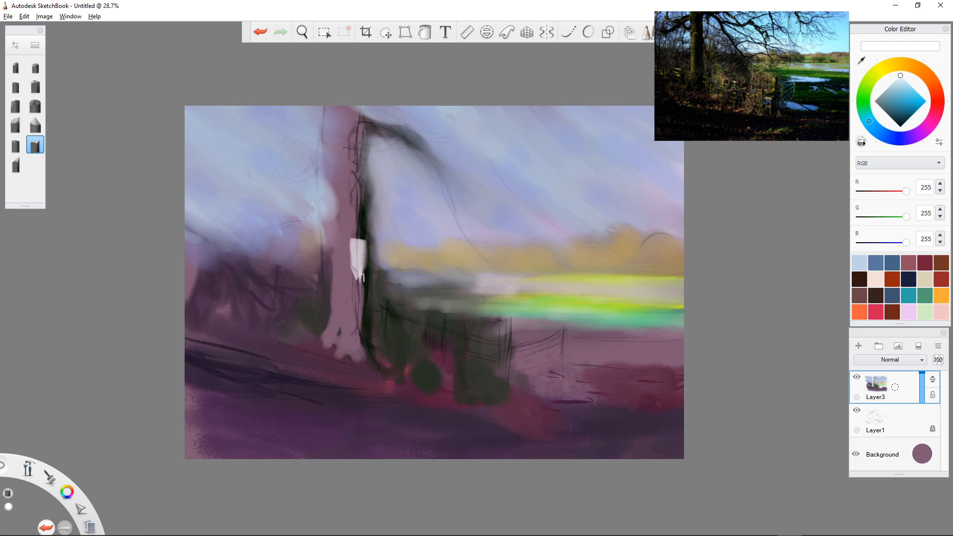
Step: Pick pale blue (RGB 192, 209, 232), enlarge the brush to 511.0 and paint flat water streaks across the field's pale band
left_click(859, 263)
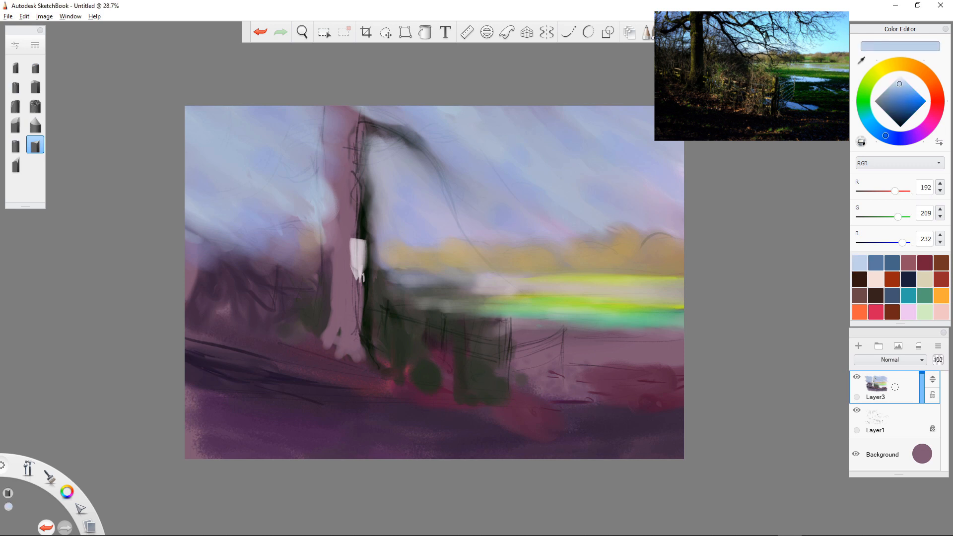
mouse_move(645, 294)
left_mouse_down()
mouse_move(667, 294)
mouse_move(605, 295)
mouse_move(683, 291)
left_mouse_up()
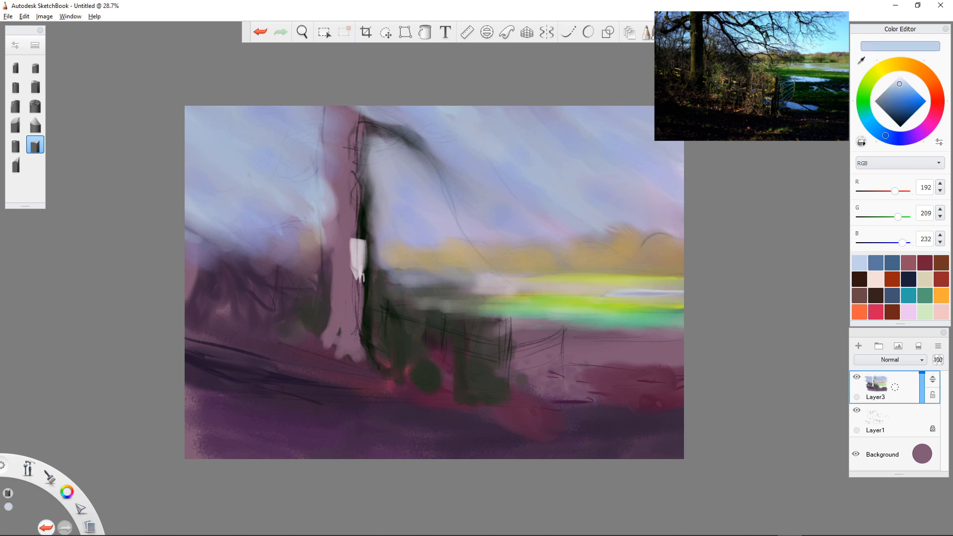
key("]")
key("]")
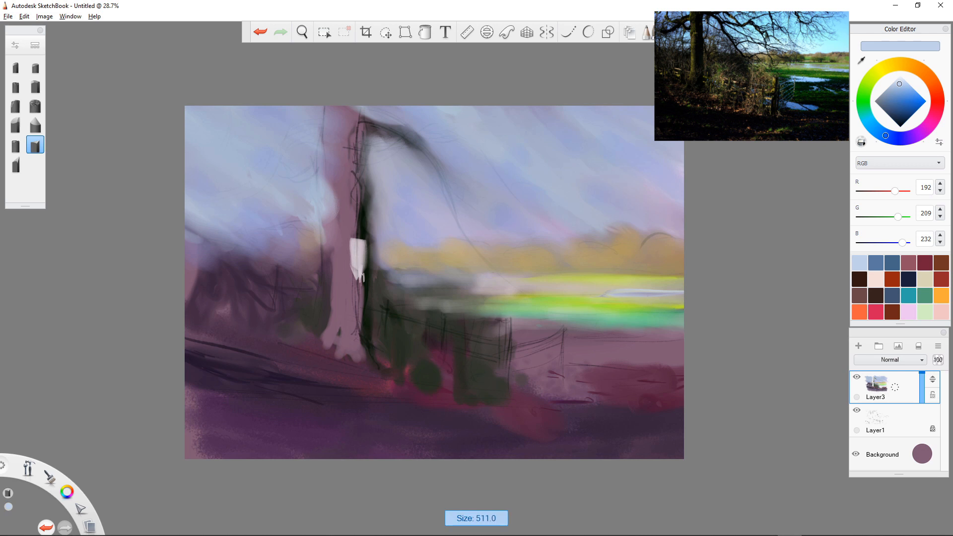
mouse_move(647, 285)
left_mouse_down()
mouse_move(616, 285)
mouse_move(641, 281)
mouse_move(631, 288)
left_mouse_up()
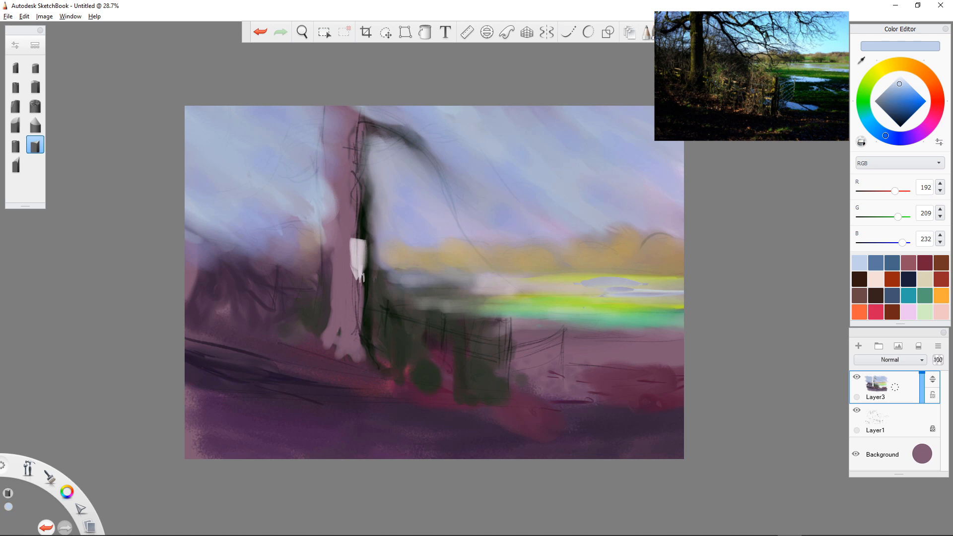
Step: Undo the last pale blue water strokes in the field
key("ctrl+z")
key("ctrl+z")
key("ctrl+z")
key("ctrl+z")
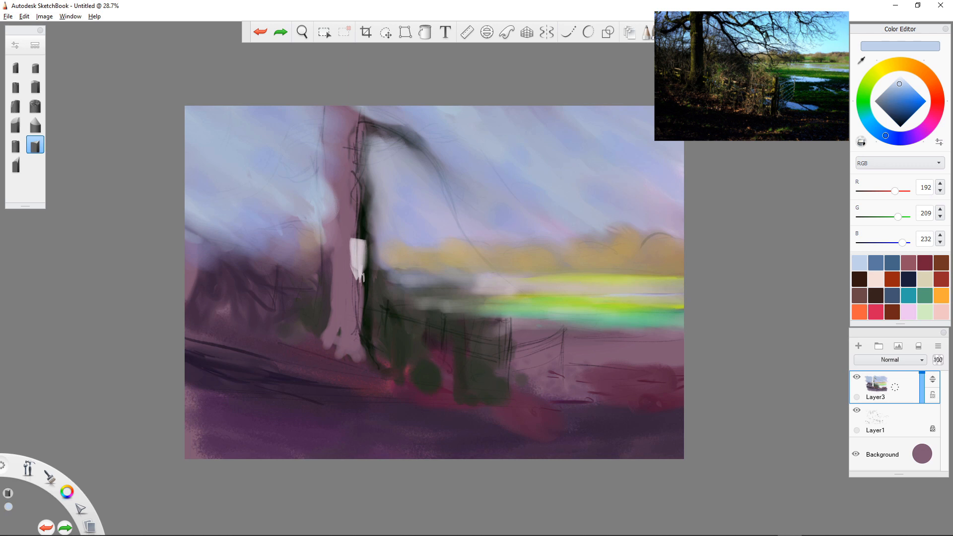
Step: Switch to a softer pastel brush, reduce its size and smooth pale blue along the field's pale band with horizontal strokes
left_click(15, 145)
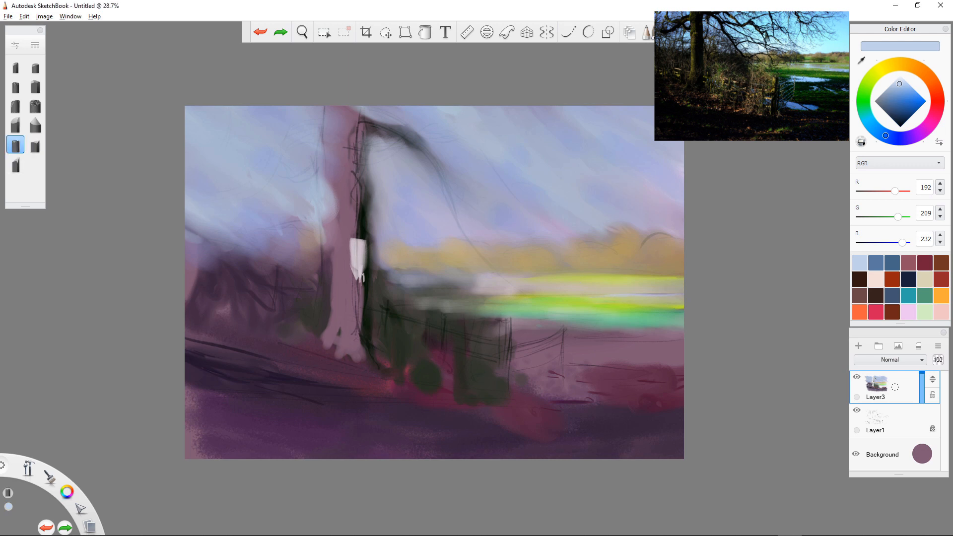
left_click_drag(616, 294, 670, 295)
key("[")
key("[")
key("[")
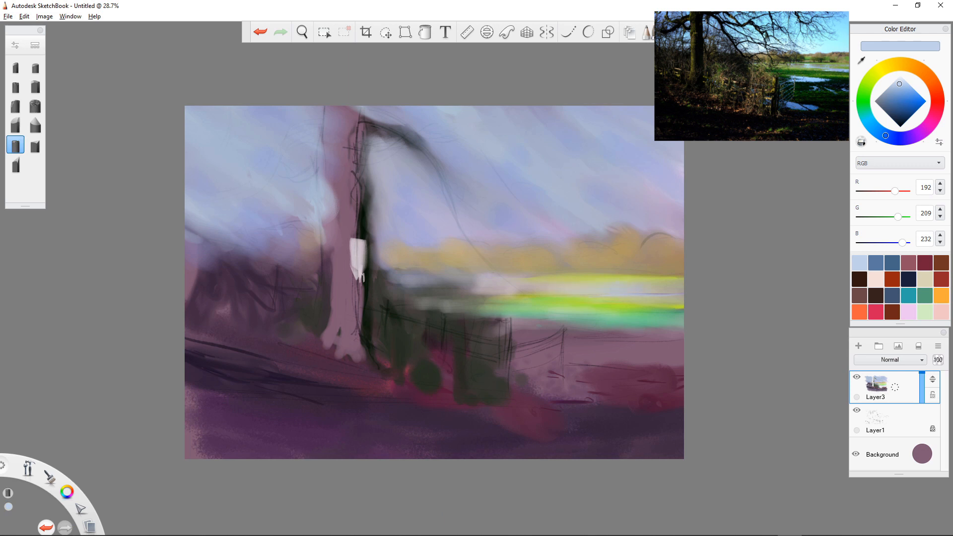
left_click_drag(658, 292, 683, 291)
Step: Adjust the brush size and paint soft pale blue streaks across the mauve ground just below the green field band
key("]")
key("]")
key("]")
key("]")
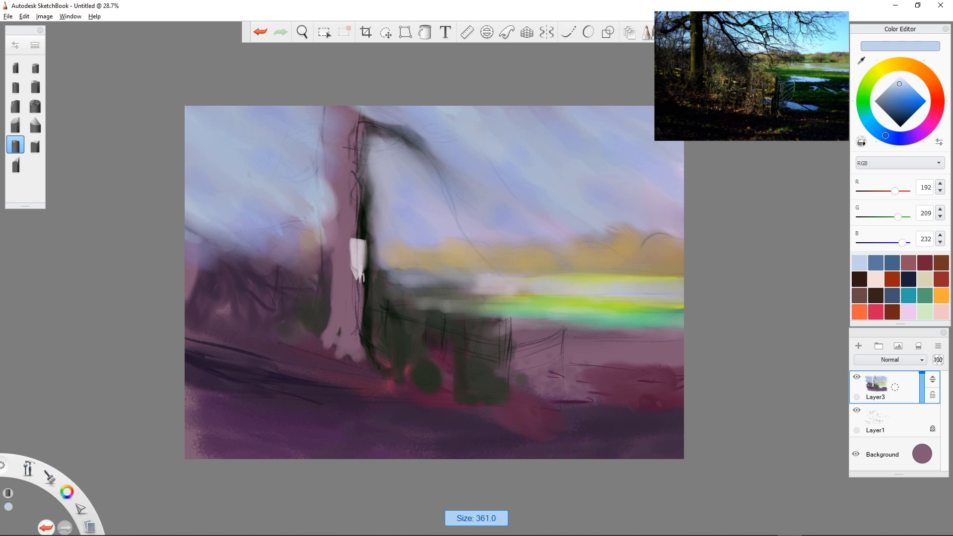
key("bracketleft")
key("bracketleft")
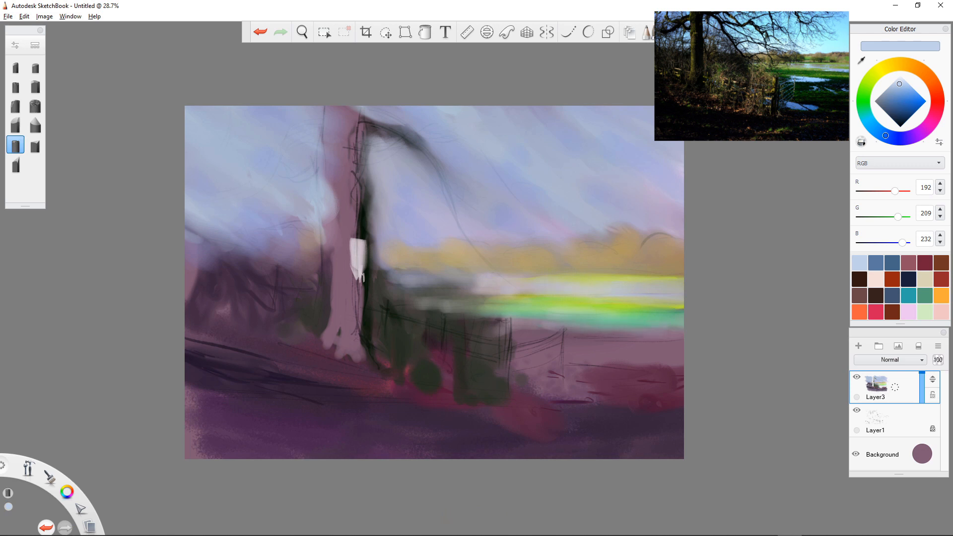
left_click_drag(670, 334, 529, 338)
left_click_drag(682, 352, 535, 339)
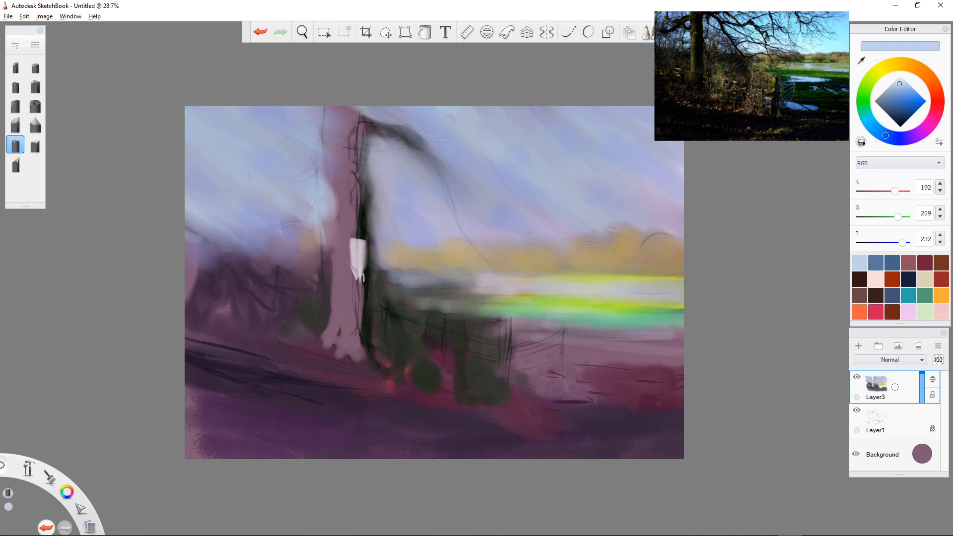
Step: Pick a lighter blue (RGB 230, 241, 255), brighten the water strip below the green band and dab the golden distant trees
left_click(903, 78)
left_click_drag(570, 347, 641, 350)
left_click_drag(569, 343, 650, 343)
mouse_move(650, 343)
left_mouse_down()
mouse_move(545, 341)
mouse_move(621, 337)
left_mouse_up()
mouse_move(558, 333)
left_mouse_down()
mouse_move(680, 330)
mouse_move(511, 331)
mouse_move(583, 328)
left_mouse_up()
left_click(646, 331)
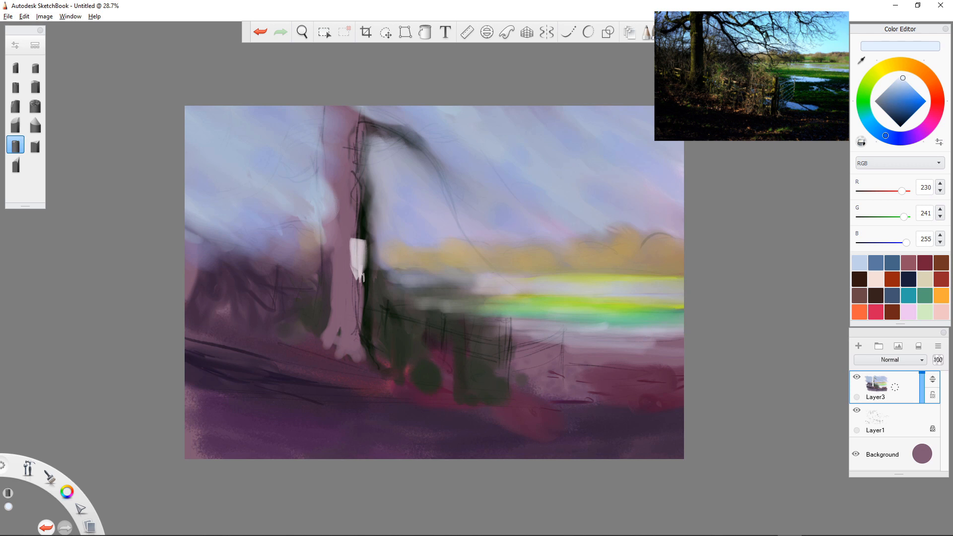
left_click_drag(622, 264, 640, 263)
Step: Switch to the Triangle pastel brush, try a broad pale stroke on the field's pale band and undo it
left_click(35, 145)
left_click_drag(489, 289, 538, 290)
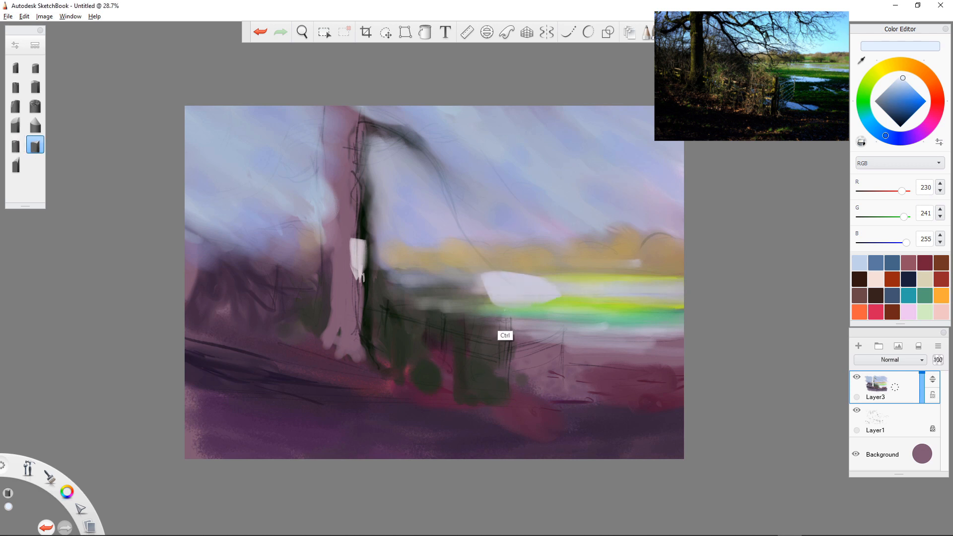
key("ctrl+z")
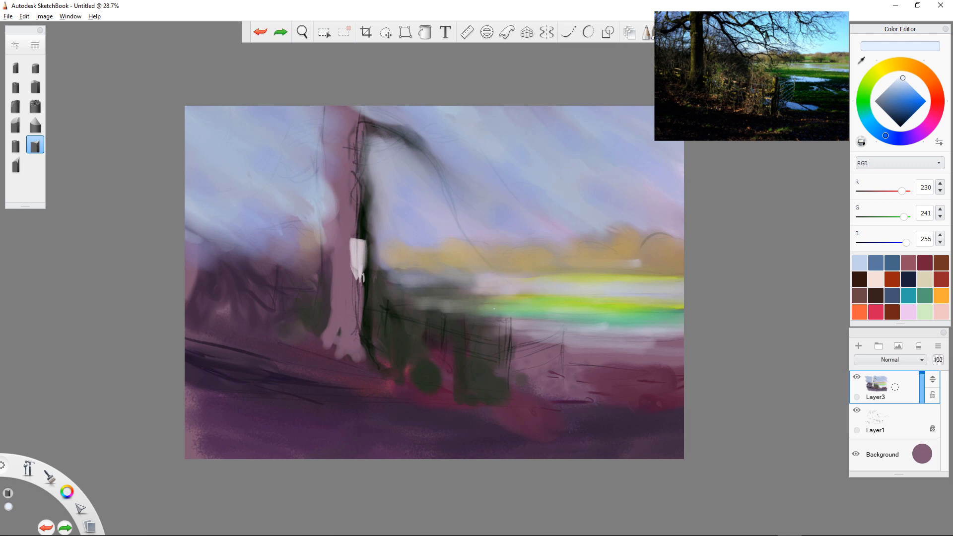
left_click(35, 45)
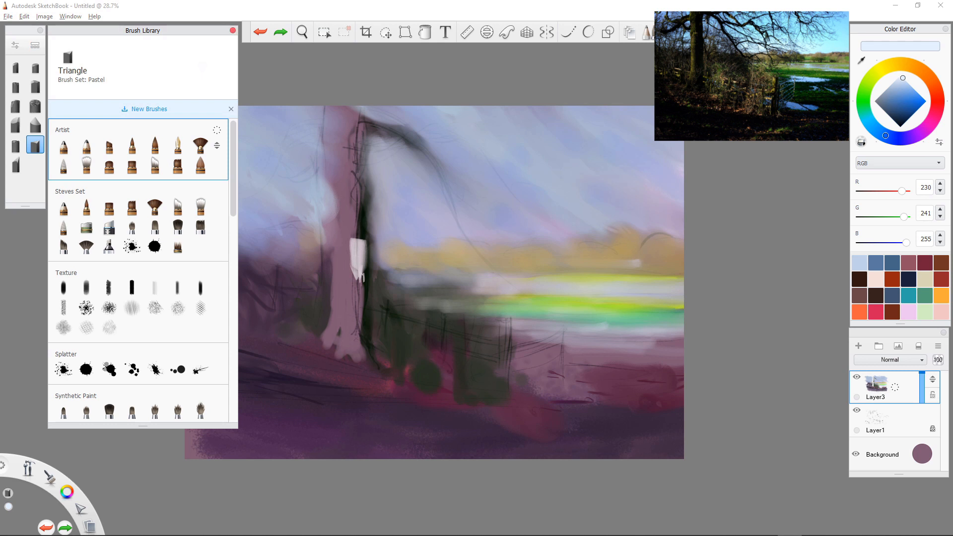
left_click(233, 30)
Step: Enlarge the brush and block in pale water patches below the green band, from the gate to the canvas edge
key("]")
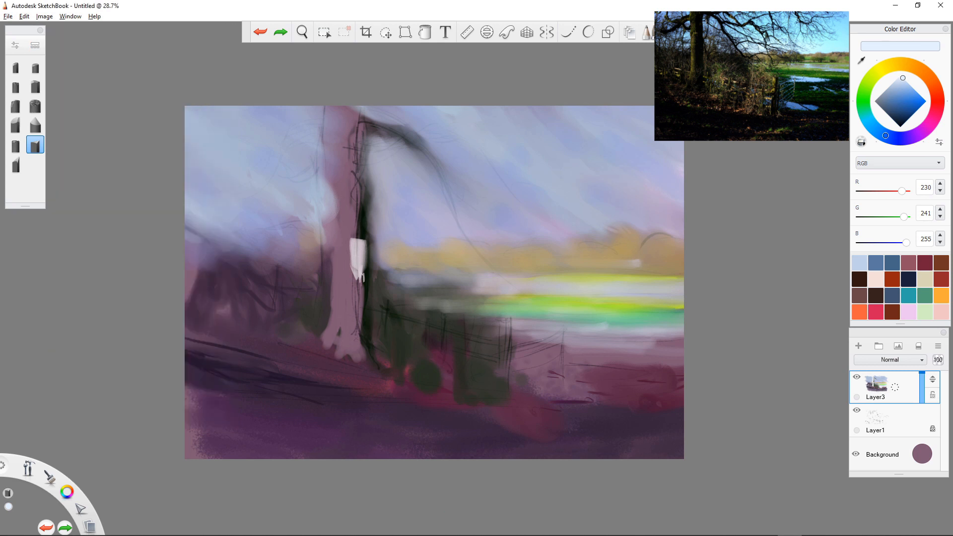
mouse_move(509, 321)
left_mouse_down()
mouse_move(619, 333)
mouse_move(596, 347)
left_mouse_up()
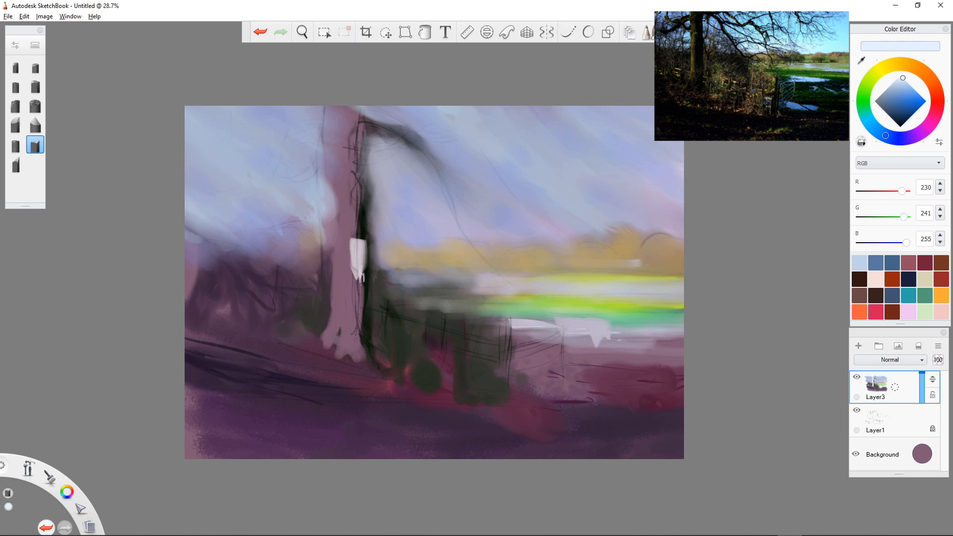
left_click_drag(660, 334, 578, 336)
mouse_move(624, 345)
left_mouse_down()
mouse_move(658, 347)
mouse_move(614, 352)
mouse_move(621, 358)
left_mouse_up()
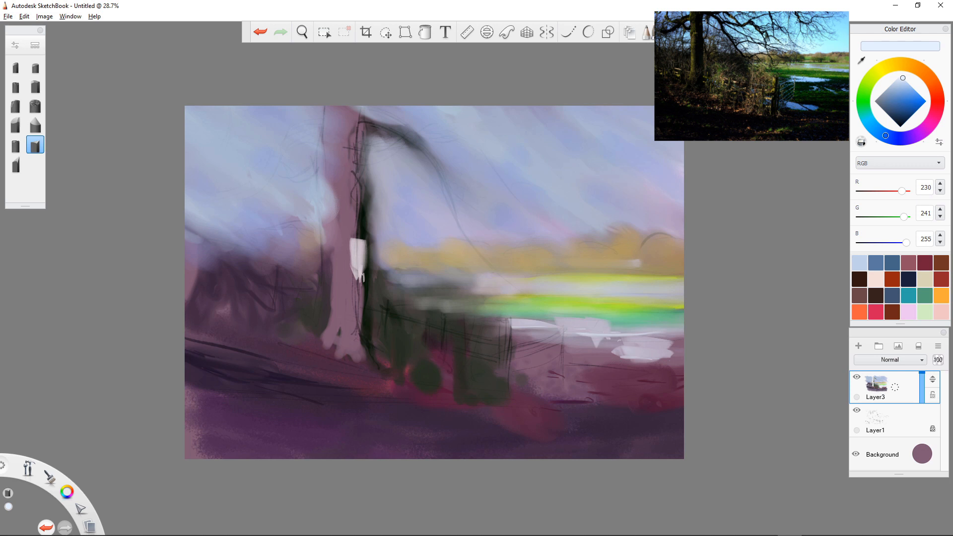
Step: Pick dark green (RGB 40, 108, 19) and paint two grass banks below the pale water, the lower one beside the bushes
left_click(867, 117)
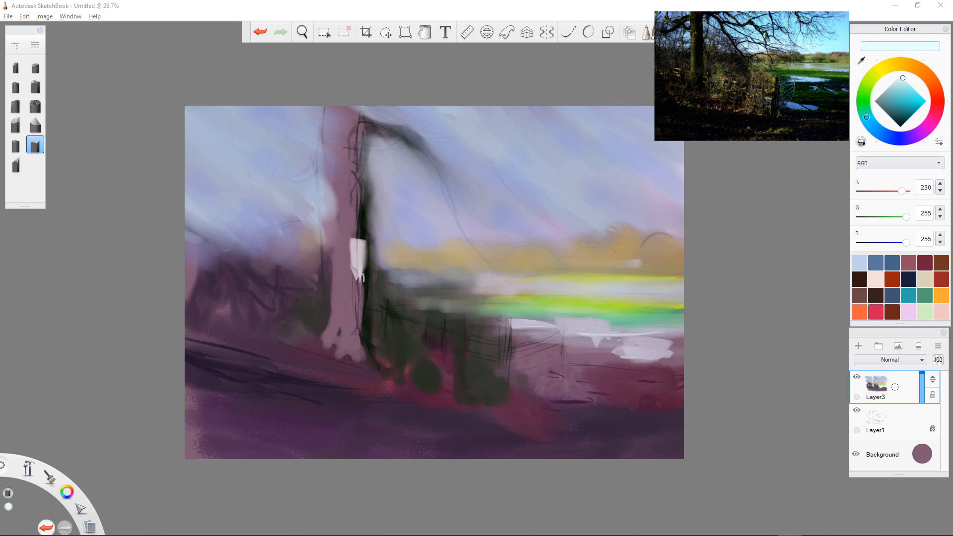
mouse_move(903, 78)
left_mouse_down()
mouse_move(899, 104)
mouse_move(888, 99)
mouse_move(870, 123)
mouse_move(864, 104)
mouse_move(896, 103)
mouse_move(906, 108)
mouse_move(863, 96)
mouse_move(905, 114)
left_mouse_up()
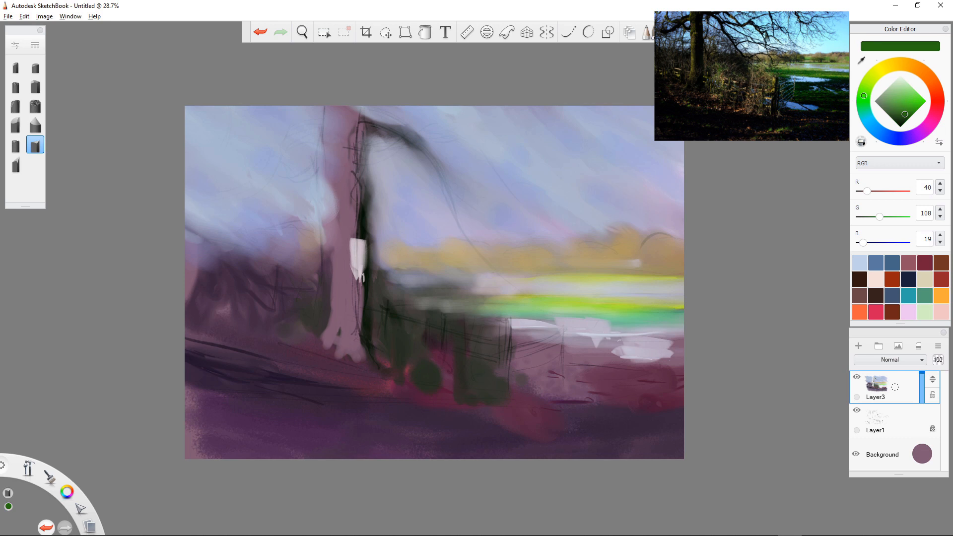
mouse_move(546, 356)
left_mouse_down()
mouse_move(612, 351)
mouse_move(541, 357)
left_mouse_up()
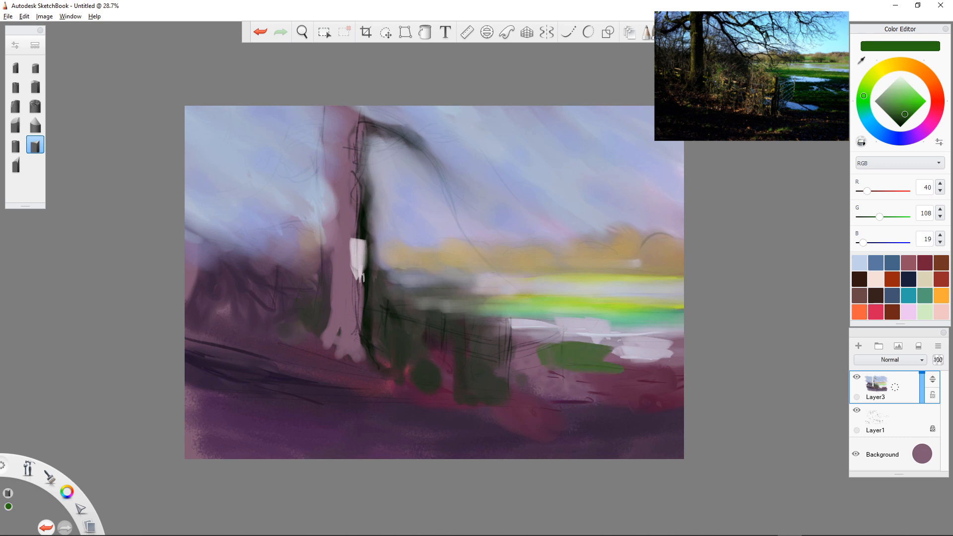
mouse_move(603, 368)
left_mouse_down()
mouse_move(680, 370)
mouse_move(683, 380)
left_mouse_up()
left_click_drag(578, 383, 629, 381)
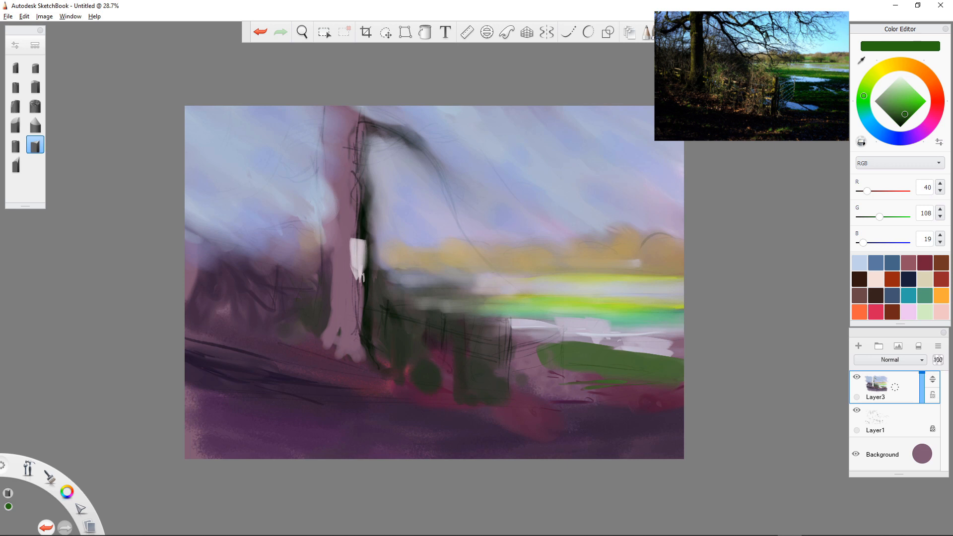
left_click_drag(505, 393, 633, 409)
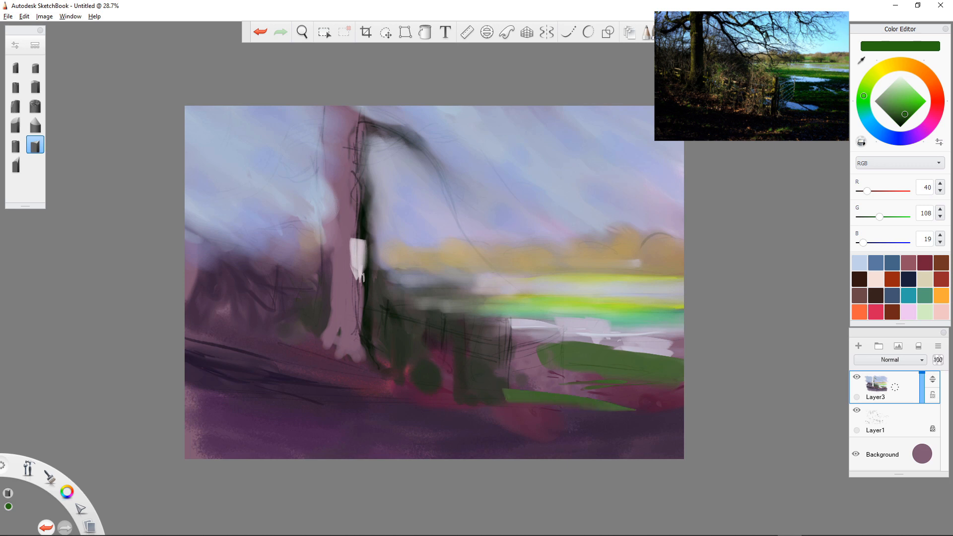
Step: Pick light blue (RGB 179, 225, 235) and paint a horizontal pool of water between the two green banks
left_click(868, 120)
left_click(897, 80)
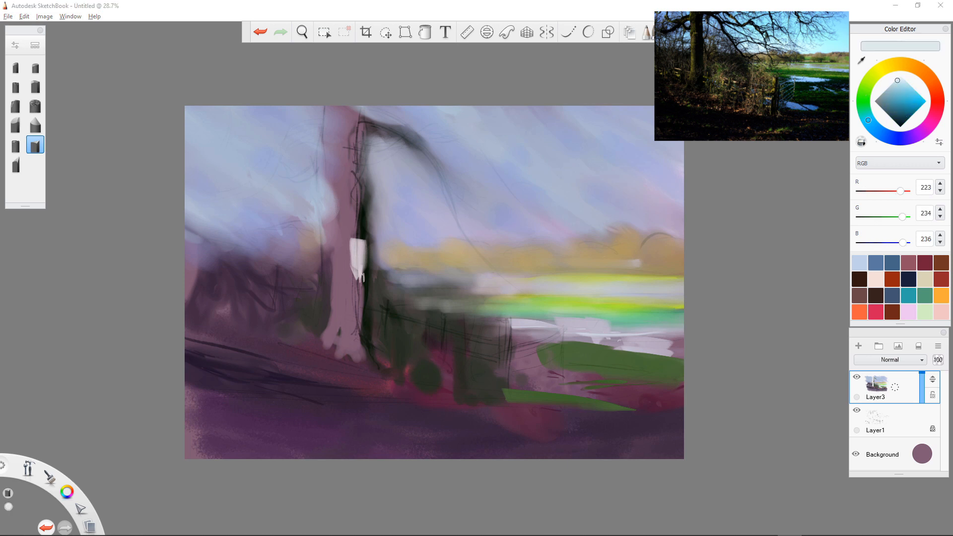
left_click(902, 85)
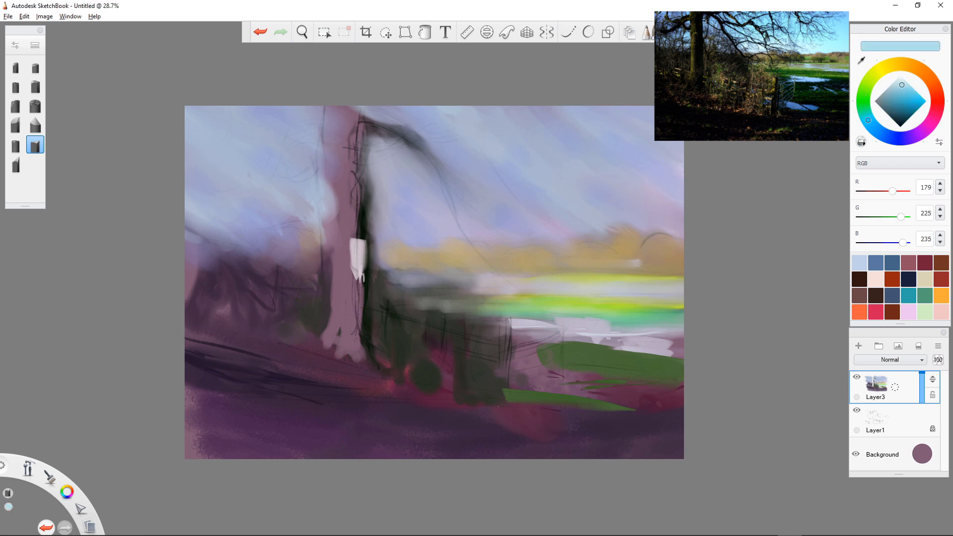
mouse_move(512, 380)
left_mouse_down()
mouse_move(624, 388)
mouse_move(573, 383)
mouse_move(620, 376)
mouse_move(633, 389)
mouse_move(611, 390)
mouse_move(643, 386)
left_mouse_up()
Step: Switch to a rough-edged pastel brush, shrink it and extend the light blue pool sideways and up over the bank's edge
left_click(35, 105)
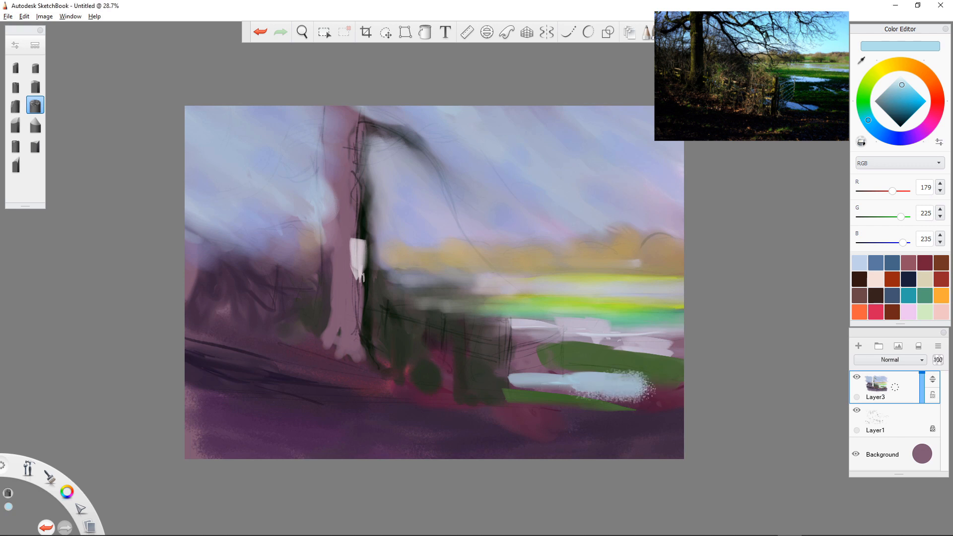
key("bracketleft")
key("bracketleft")
left_click_drag(572, 390, 544, 386)
mouse_move(647, 384)
left_mouse_down()
mouse_move(579, 376)
mouse_move(680, 386)
left_mouse_up()
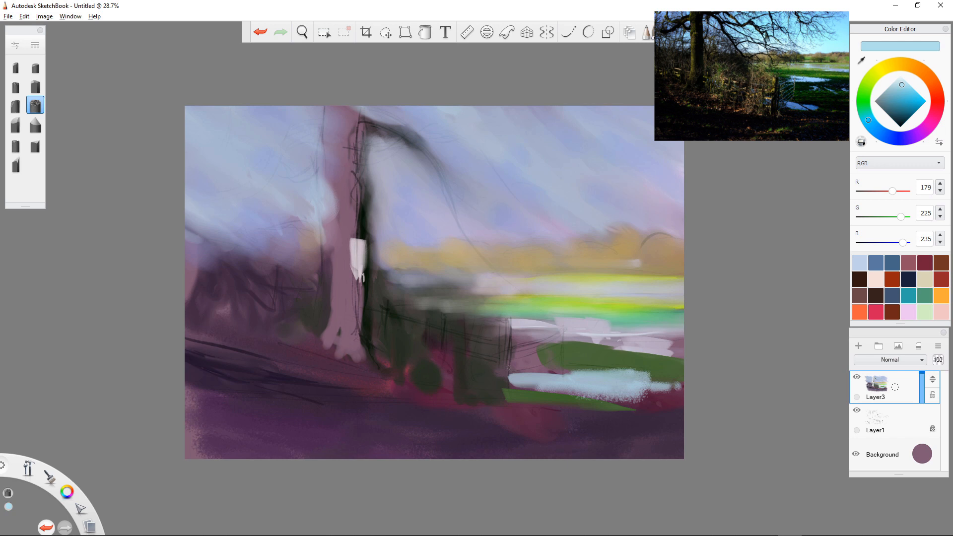
mouse_move(511, 362)
left_mouse_down()
mouse_move(568, 370)
mouse_move(525, 372)
mouse_move(605, 370)
left_mouse_up()
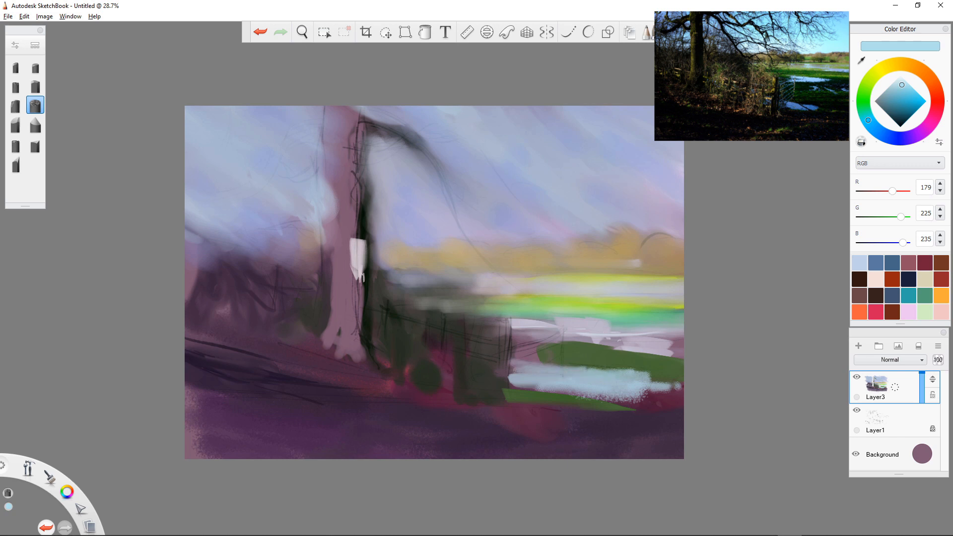
Step: Pick a stronger blue (RGB 95, 207, 232) and add streaks to the pool's edges and the water above the green bank
left_click(909, 94)
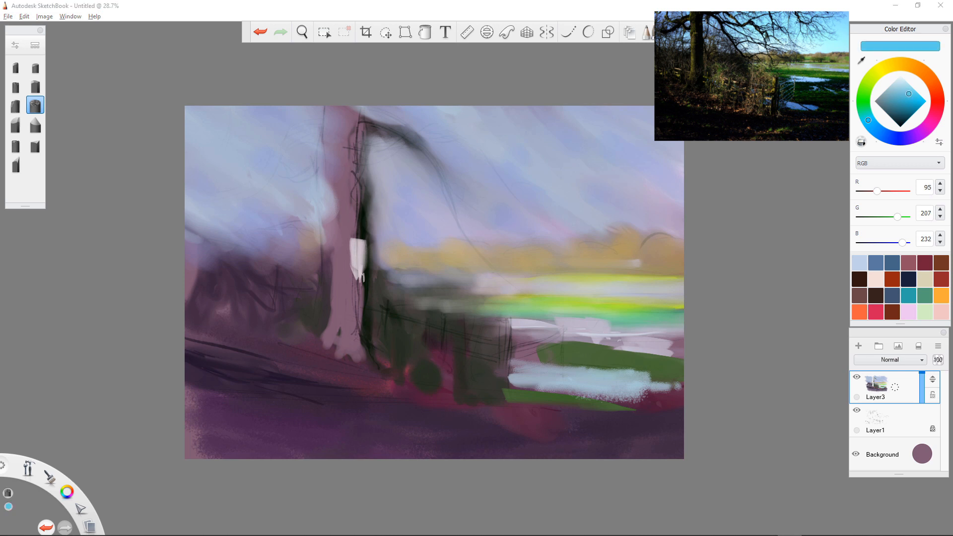
mouse_move(545, 363)
left_mouse_down()
mouse_move(615, 368)
mouse_move(680, 390)
left_mouse_up()
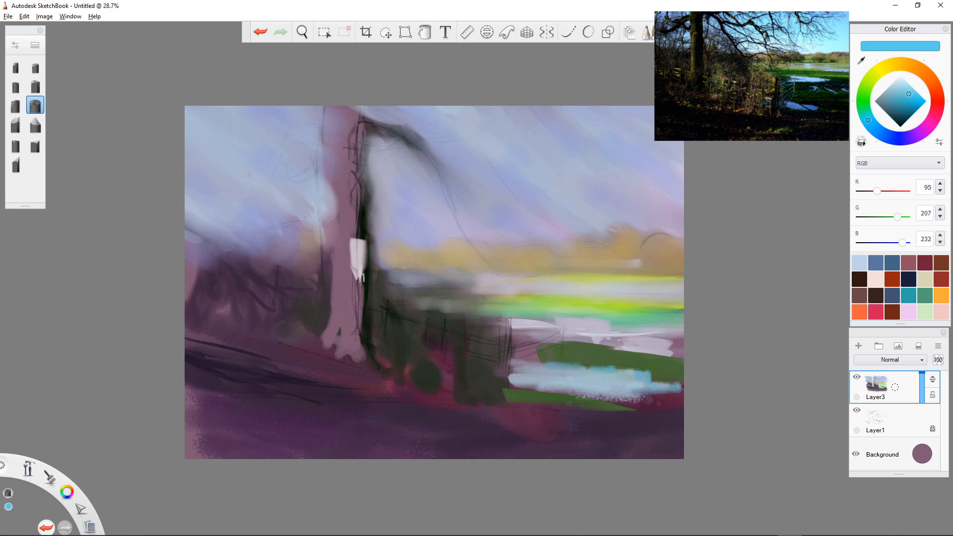
mouse_move(561, 391)
left_mouse_down()
mouse_move(660, 398)
mouse_move(503, 389)
left_mouse_up()
left_click(511, 372)
left_click_drag(661, 355, 624, 349)
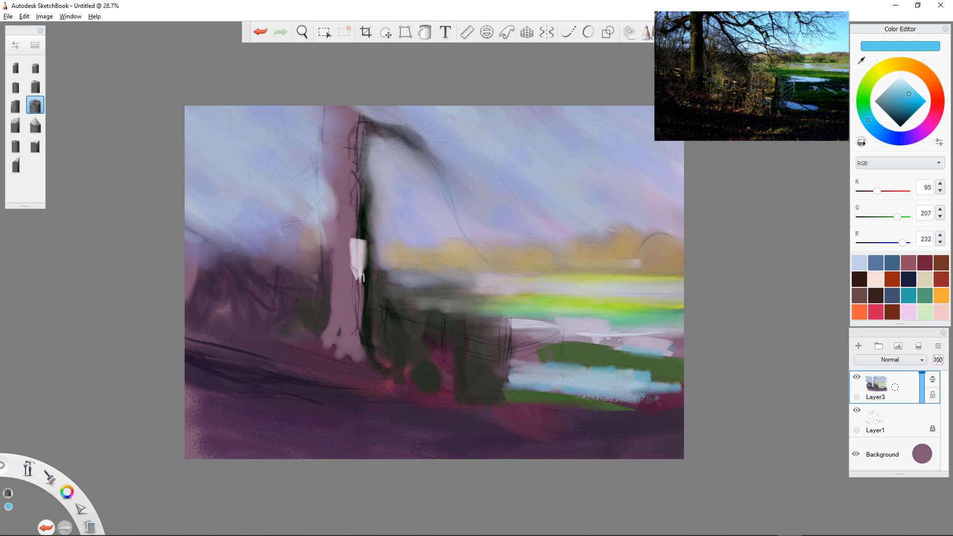
left_click_drag(679, 332, 621, 331)
left_click_drag(680, 340, 563, 344)
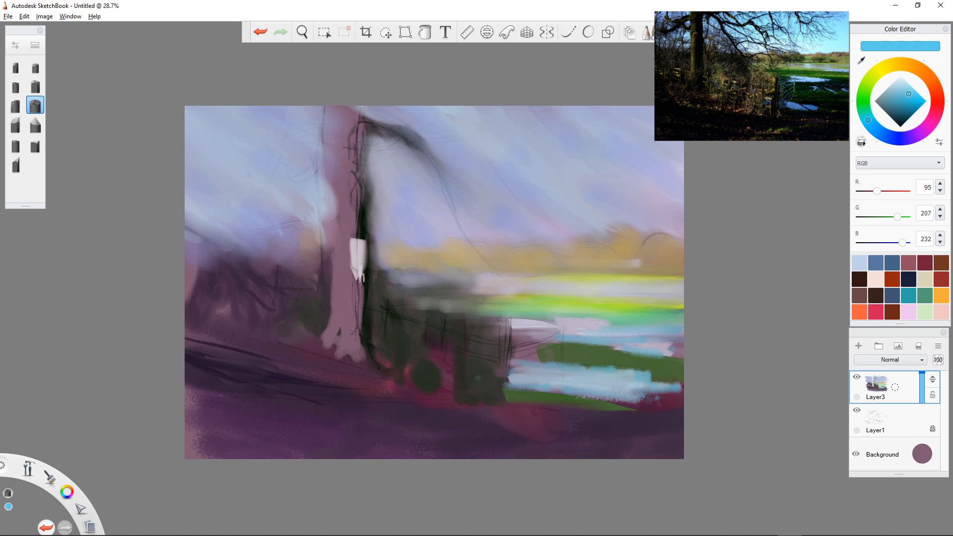
Step: Sample the dark green of the bushes (RGB 48, 53, 43) and add small dark marks along the pool's upper edge
left_click(478, 380, "alt")
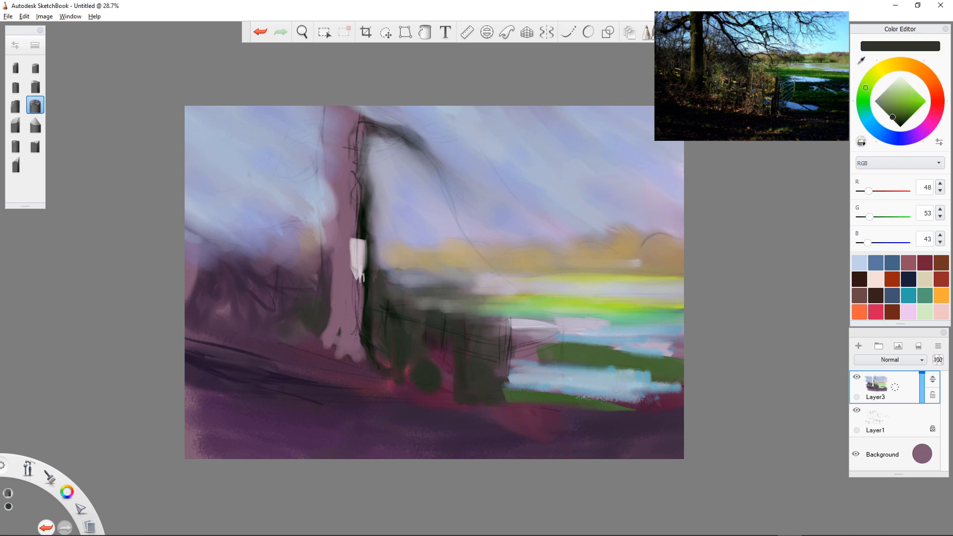
left_click_drag(616, 370, 638, 373)
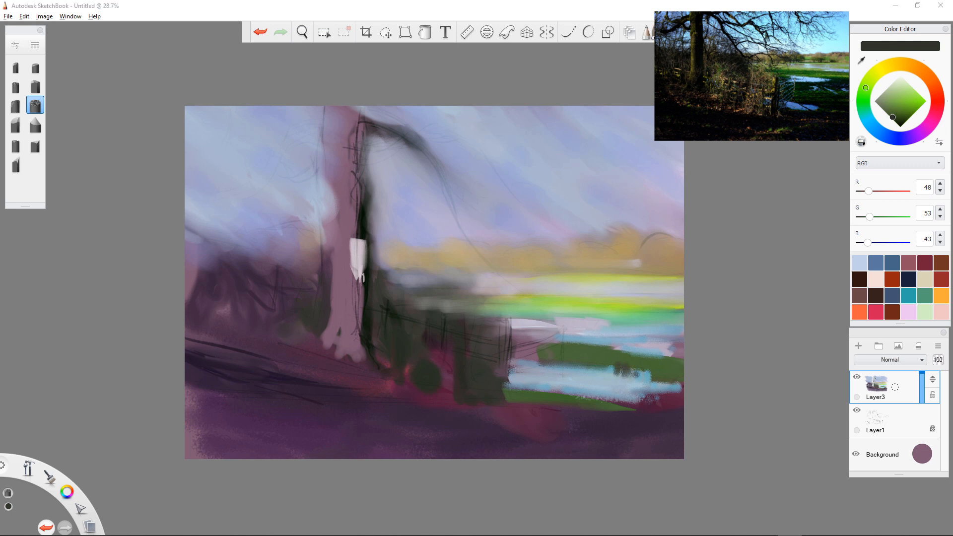
Step: Paint dark purple patches (RGB 58, 29, 63) across the green bank above the blue water at the painting's right
left_click(924, 130)
left_click(898, 117)
left_click_drag(630, 368, 654, 370)
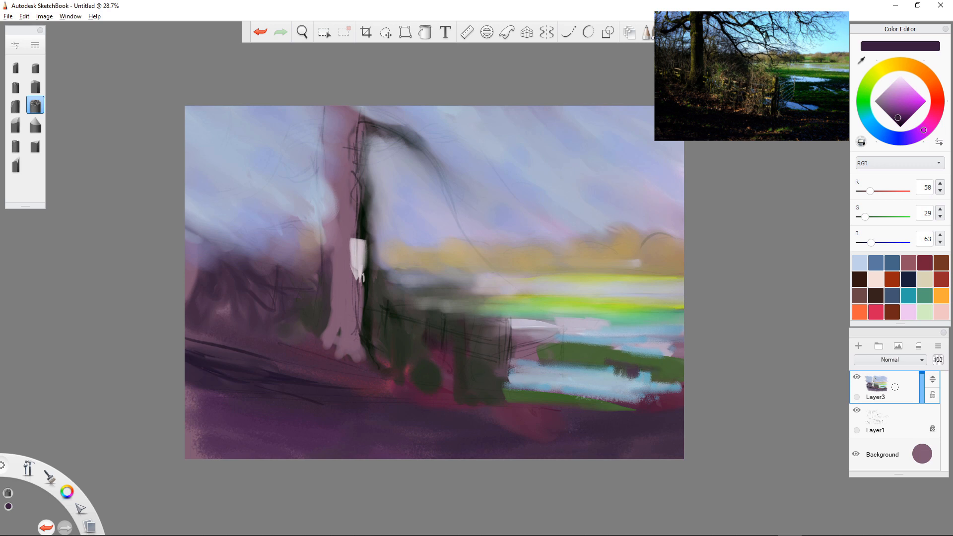
left_click(35, 145)
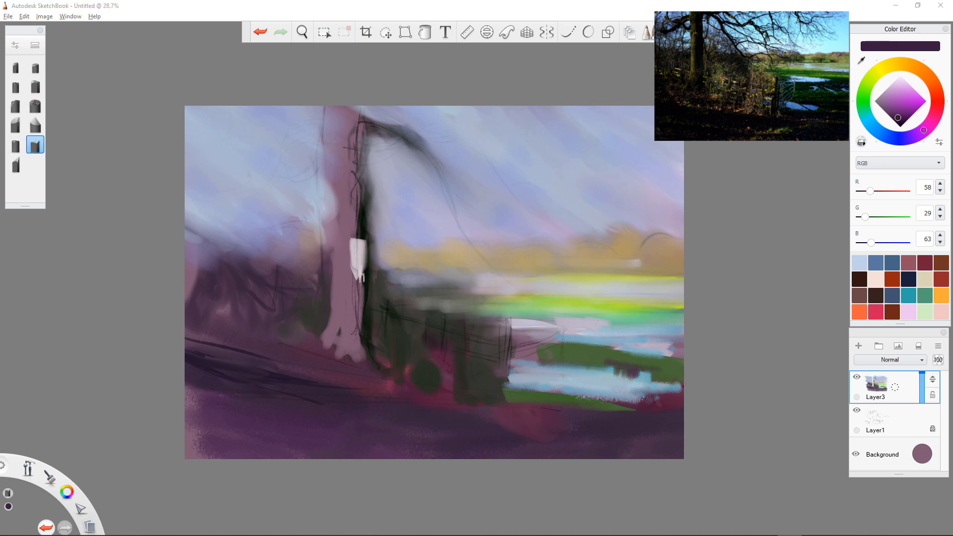
mouse_move(601, 365)
left_mouse_down()
mouse_move(656, 371)
mouse_move(654, 389)
left_mouse_up()
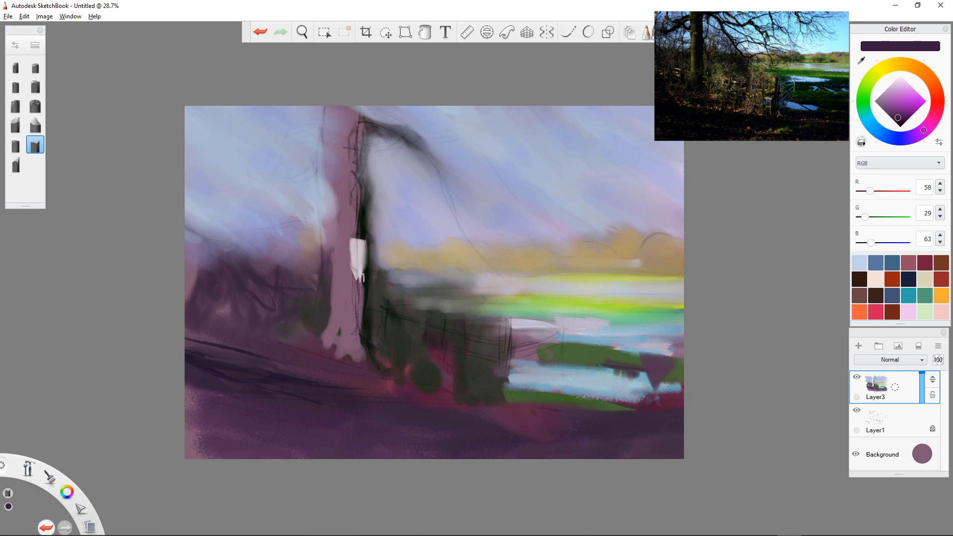
key("ctrl+z")
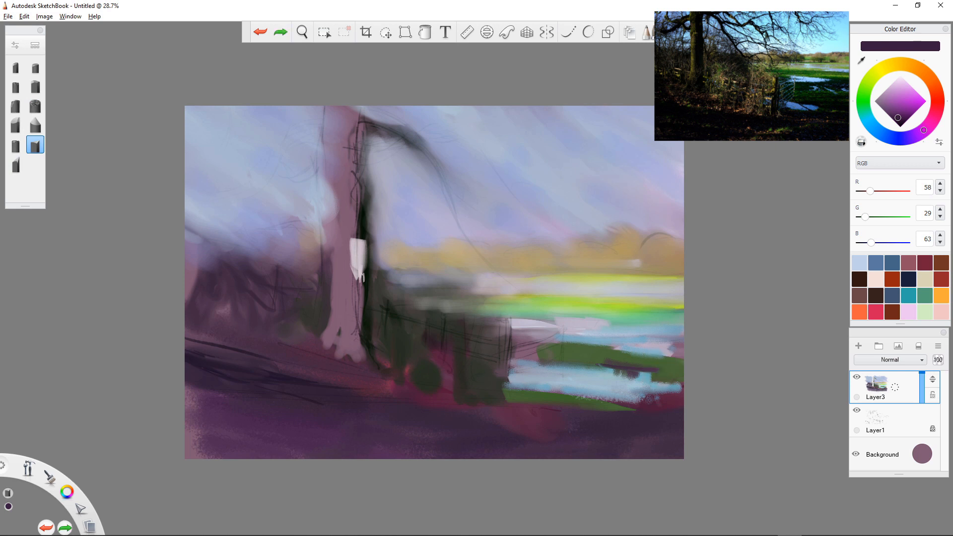
mouse_move(652, 367)
left_mouse_down()
mouse_move(666, 384)
mouse_move(682, 376)
left_mouse_up()
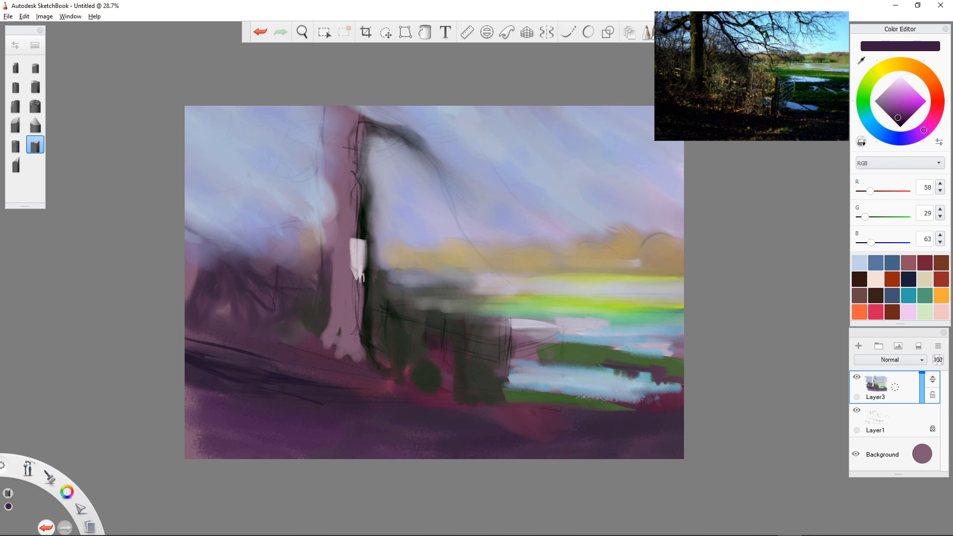
mouse_move(561, 367)
left_mouse_down()
mouse_move(614, 366)
mouse_move(606, 366)
left_mouse_up()
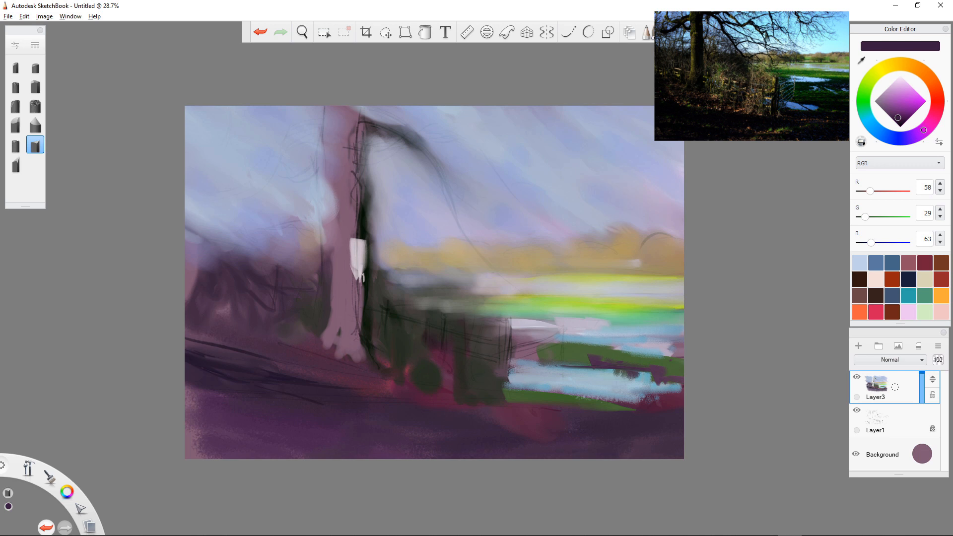
Step: Shade the trunk's lower right edge and paint two joined limbs reaching left from the upper trunk in dark purple
mouse_move(360, 265)
left_mouse_down()
mouse_move(365, 338)
mouse_move(356, 340)
mouse_move(390, 383)
left_mouse_up()
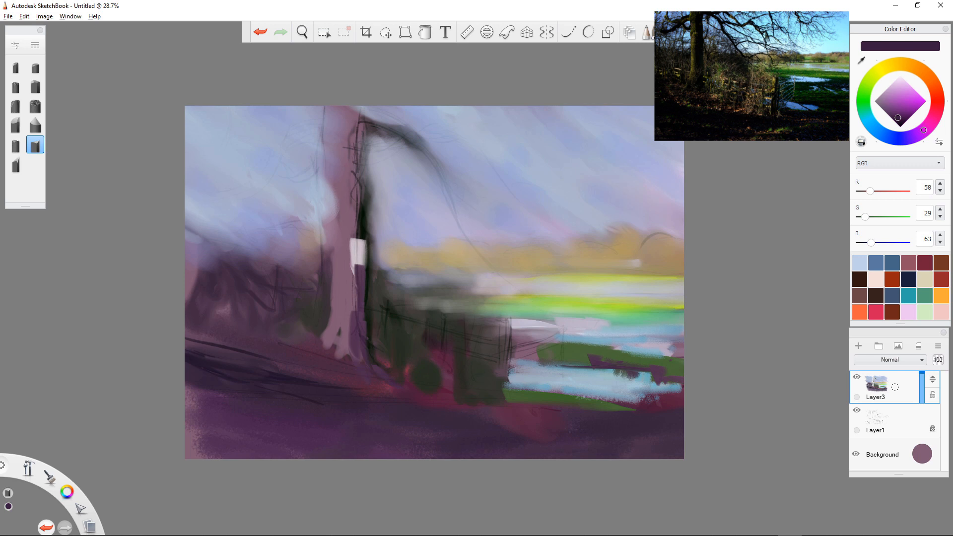
left_click_drag(315, 258, 313, 272)
mouse_move(325, 127)
left_mouse_down()
mouse_move(295, 134)
mouse_move(317, 122)
mouse_move(274, 155)
mouse_move(215, 169)
left_mouse_up()
mouse_move(320, 163)
left_mouse_down()
mouse_move(274, 154)
mouse_move(317, 174)
left_mouse_up()
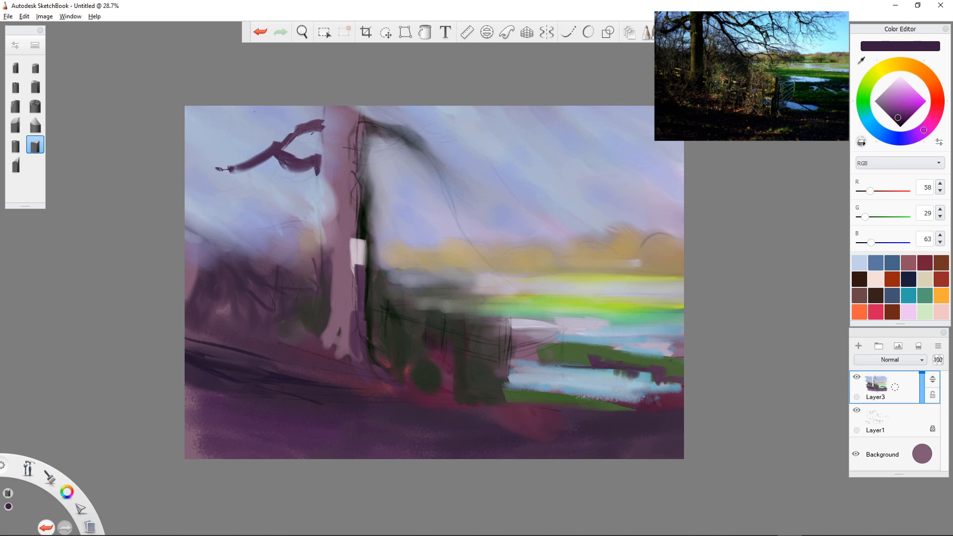
Step: Extend the left limbs with crossing and upward branches, and darken the trunk's left edge in the same purple
left_click_drag(251, 135, 274, 145)
left_click_drag(233, 107, 221, 166)
mouse_move(272, 147)
left_mouse_down()
mouse_move(235, 128)
mouse_move(188, 132)
left_mouse_up()
left_click_drag(243, 124, 234, 133)
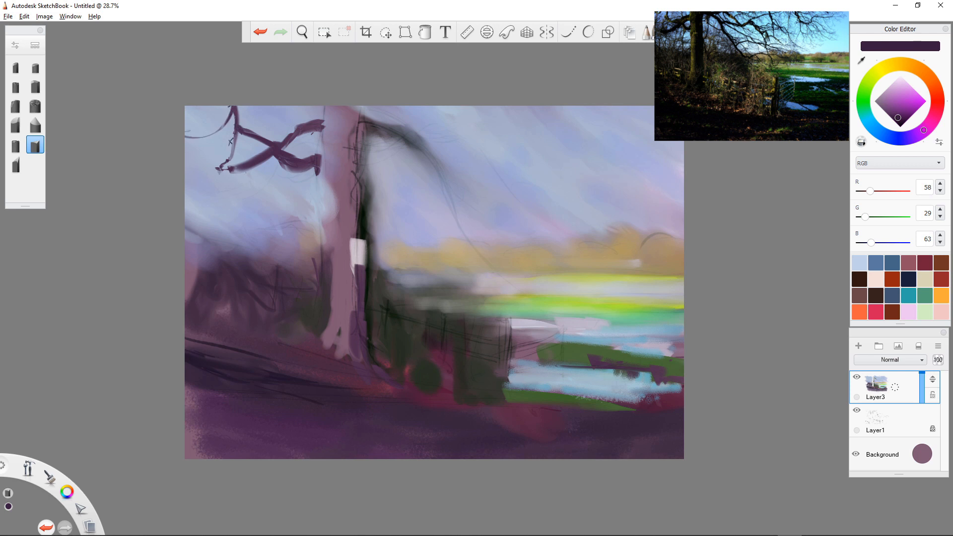
mouse_move(250, 171)
left_mouse_down()
mouse_move(218, 178)
mouse_move(220, 170)
mouse_move(224, 177)
left_mouse_up()
left_click_drag(320, 200, 323, 344)
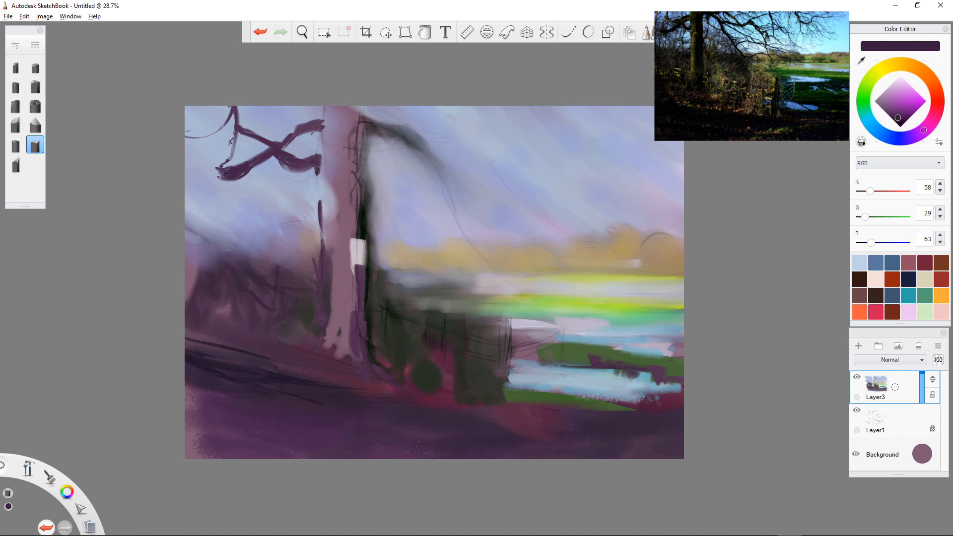
Step: Paint a long drooping branch from the upper trunk to the right, forking into thin twigs over the distant treeline
mouse_move(351, 110)
left_mouse_down()
mouse_move(422, 142)
mouse_move(434, 163)
left_mouse_up()
mouse_move(378, 125)
left_mouse_down()
mouse_move(425, 153)
mouse_move(462, 244)
mouse_move(495, 268)
left_mouse_up()
mouse_move(454, 220)
left_mouse_down()
mouse_move(478, 261)
mouse_move(519, 279)
left_mouse_up()
left_click_drag(459, 229, 615, 276)
mouse_move(452, 215)
left_mouse_down()
mouse_move(480, 236)
mouse_move(544, 243)
left_mouse_up()
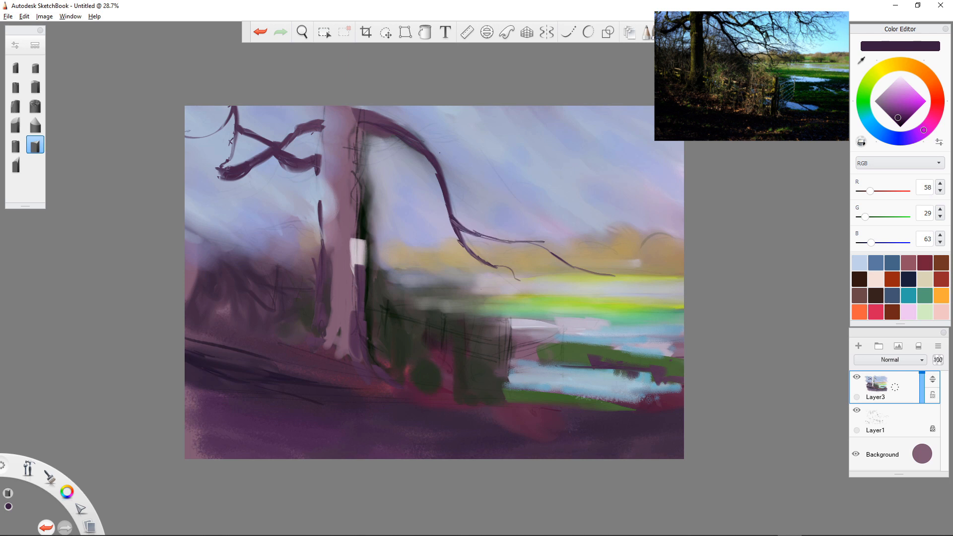
left_click_drag(361, 107, 379, 119)
left_click_drag(421, 143, 435, 155)
Step: Set the brush colour to a light yellow, RGB 226, 229, 83
left_click(875, 74)
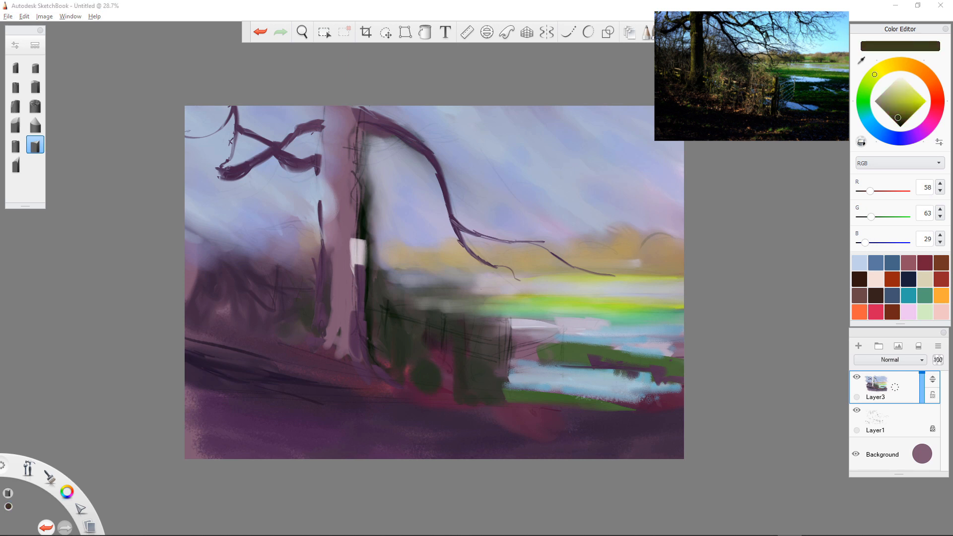
left_click(906, 102)
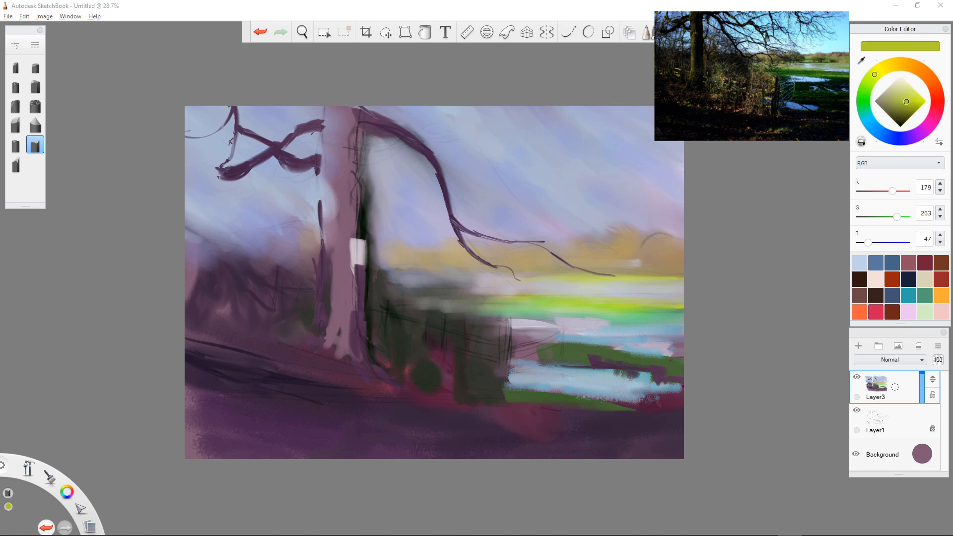
left_click(881, 70)
left_click(910, 95)
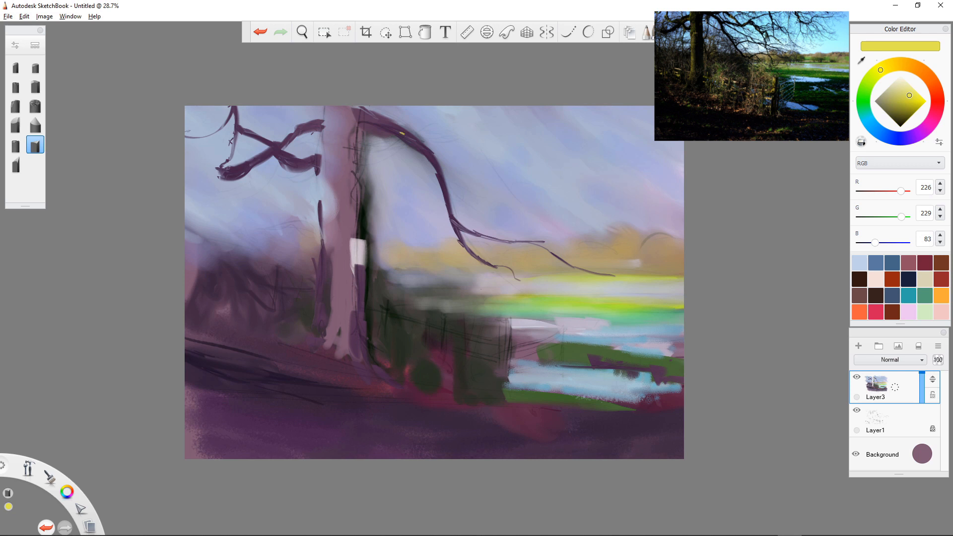
left_click_drag(403, 132, 431, 155)
key("ctrl+z")
key("ctrl+z")
Step: Dab yellow highlights along the upper edge of the long right branch with the textured brush
left_click(35, 105)
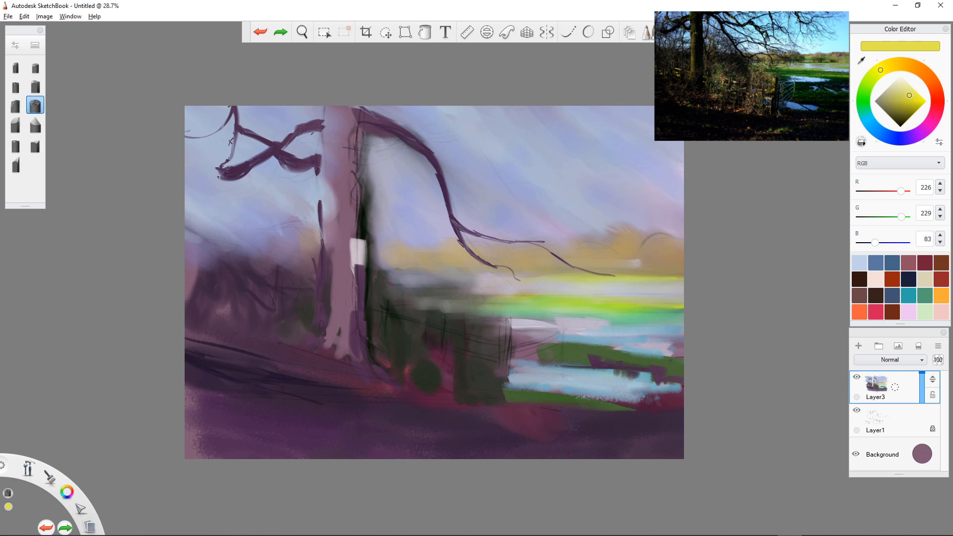
mouse_move(400, 130)
left_mouse_down()
mouse_move(430, 152)
mouse_move(412, 134)
left_mouse_up()
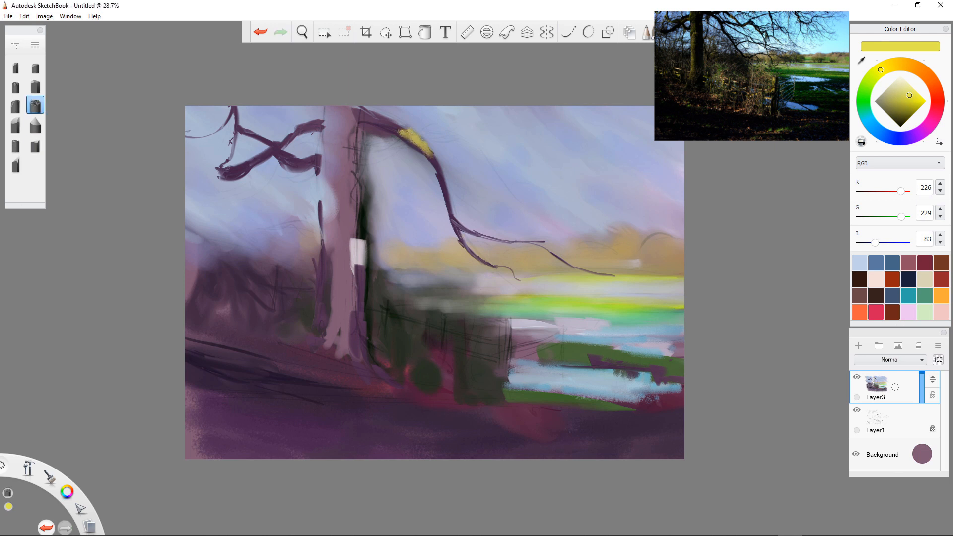
left_click_drag(436, 167, 447, 194)
left_click_drag(379, 111, 392, 119)
Step: Sample the branch's dark purple (RGB 79, 47, 79) and paint a second limb sweeping right above the drooping branch
left_click(376, 129, "alt")
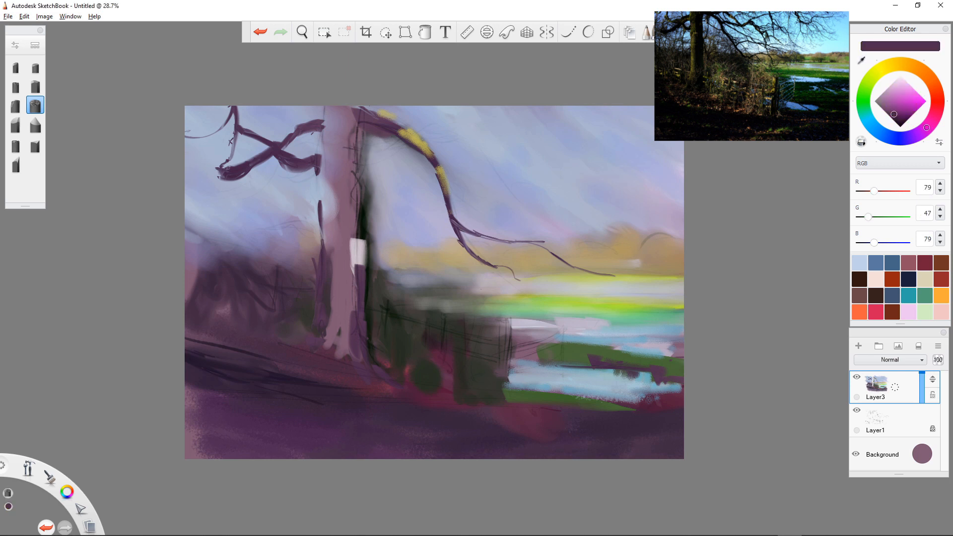
left_click_drag(383, 117, 444, 106)
mouse_move(395, 131)
left_mouse_down()
mouse_move(455, 124)
mouse_move(483, 156)
mouse_move(517, 165)
mouse_move(579, 231)
mouse_move(570, 219)
left_mouse_up()
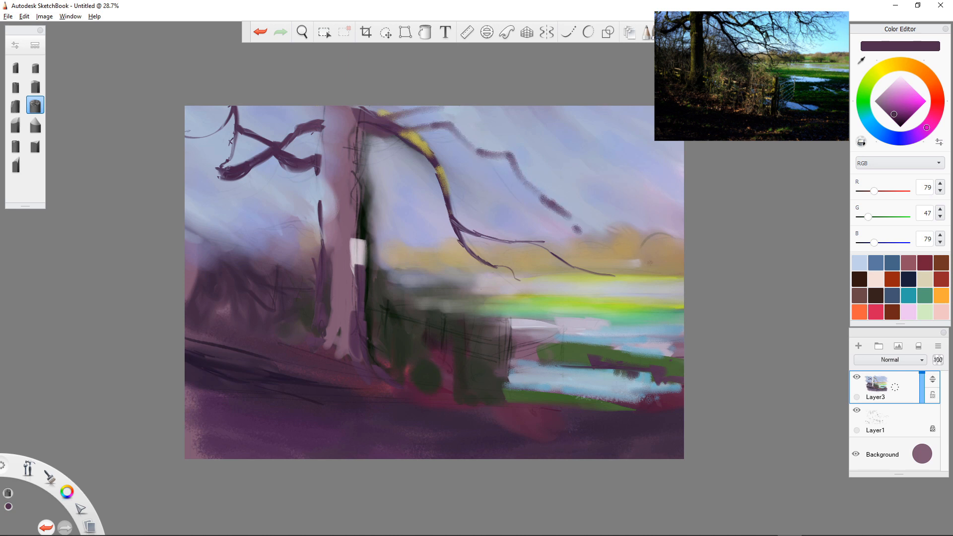
Step: Adjust the brush size and undo the last strokes at the outer end of the upper right limb
key("[")
key("[")
key("[")
key("[")
key("ctrl+z")
key("ctrl+z")
key("ctrl+z")
key("ctrl+z")
key("ctrl+z")
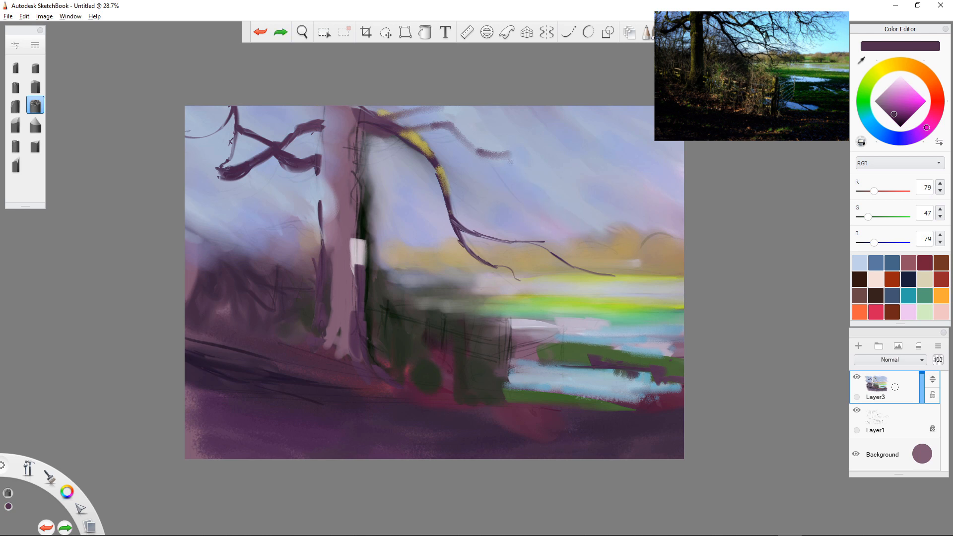
Step: Repaint the upper right limb's outer end more thinly after adjusting the brush size, and add fine offshoots along it
key("bracketright")
key("bracketright")
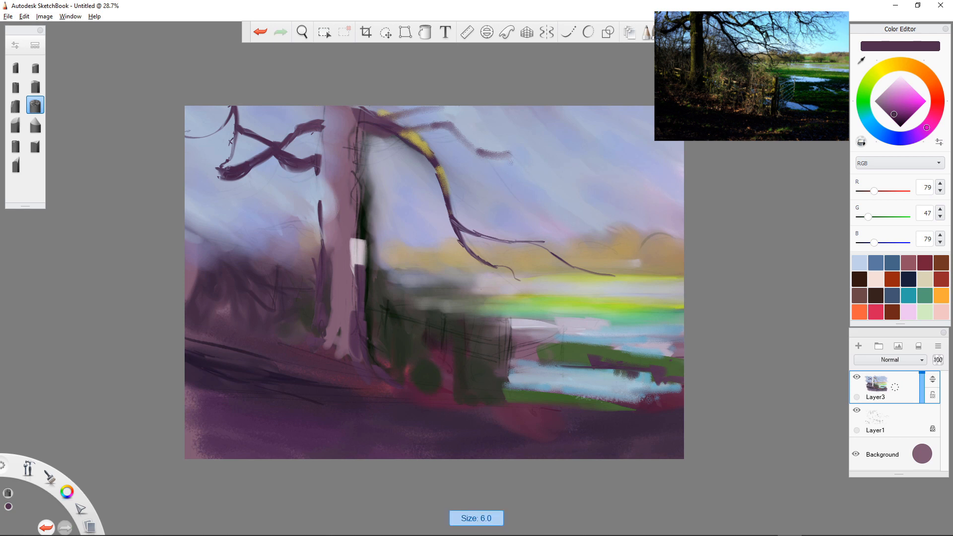
key("bracketright")
key("bracketright")
key("bracketright")
mouse_move(511, 156)
left_mouse_down()
mouse_move(572, 209)
mouse_move(516, 162)
mouse_move(533, 190)
mouse_move(561, 197)
left_mouse_up()
mouse_move(449, 123)
left_mouse_down()
mouse_move(465, 144)
mouse_move(487, 151)
left_mouse_up()
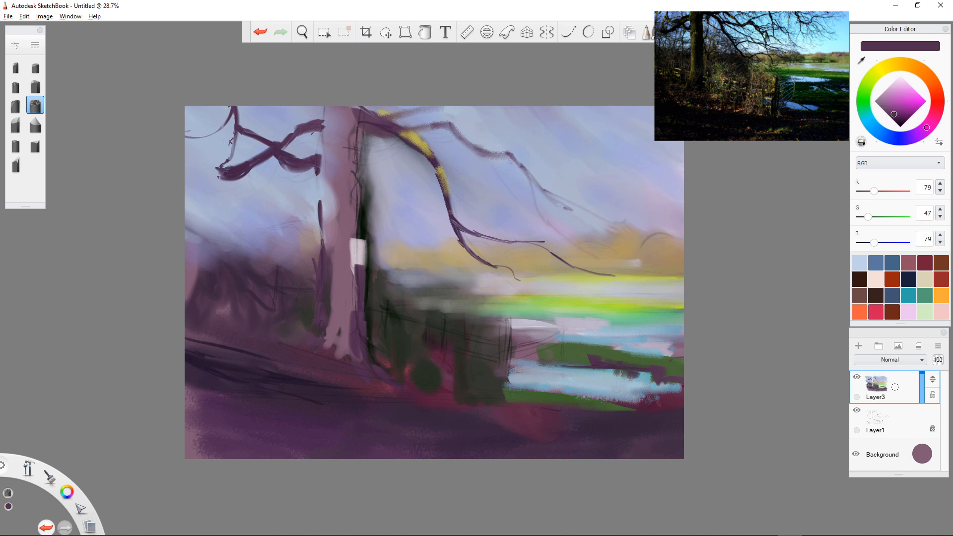
left_click_drag(446, 121, 477, 119)
Step: Adjust the brush size, strengthen the joint between trunk and drooping branch in purple, and set the colour to RGB 72, 19, 72
key("bracketright")
key("bracketright")
key("bracketright")
left_click(902, 117)
key("bracketright")
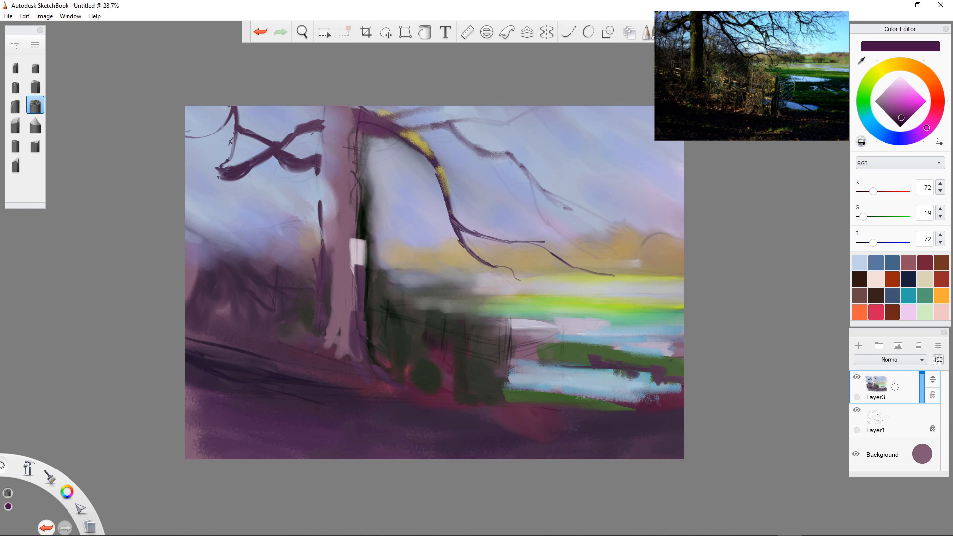
Step: Shade the underside of the drooping branch and the trunk's right side and base with black
left_click(900, 128)
left_click_drag(362, 118, 418, 147)
left_click_drag(357, 122, 359, 181)
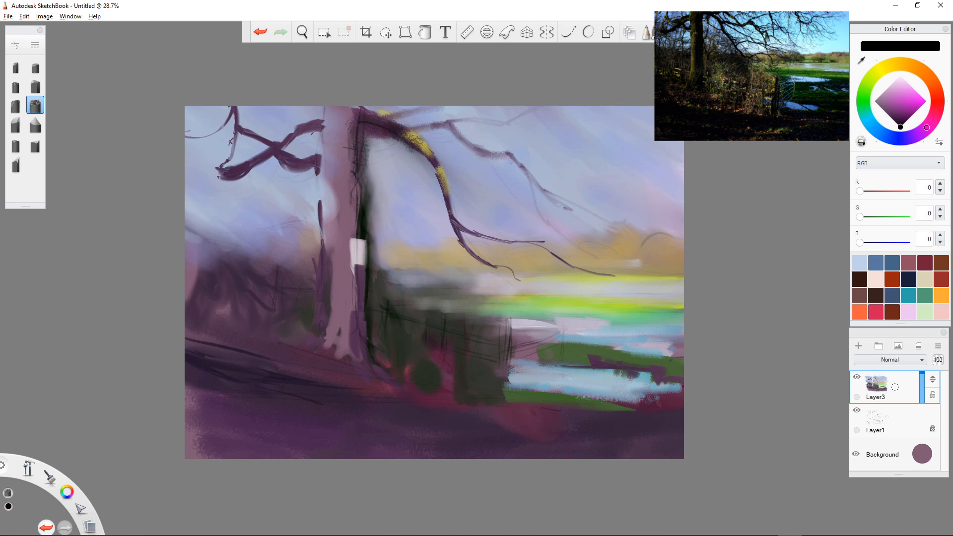
mouse_move(356, 106)
left_mouse_down()
mouse_move(349, 174)
mouse_move(365, 150)
mouse_move(351, 233)
mouse_move(360, 273)
left_mouse_up()
left_click_drag(362, 239, 348, 338)
left_click_drag(366, 293, 360, 360)
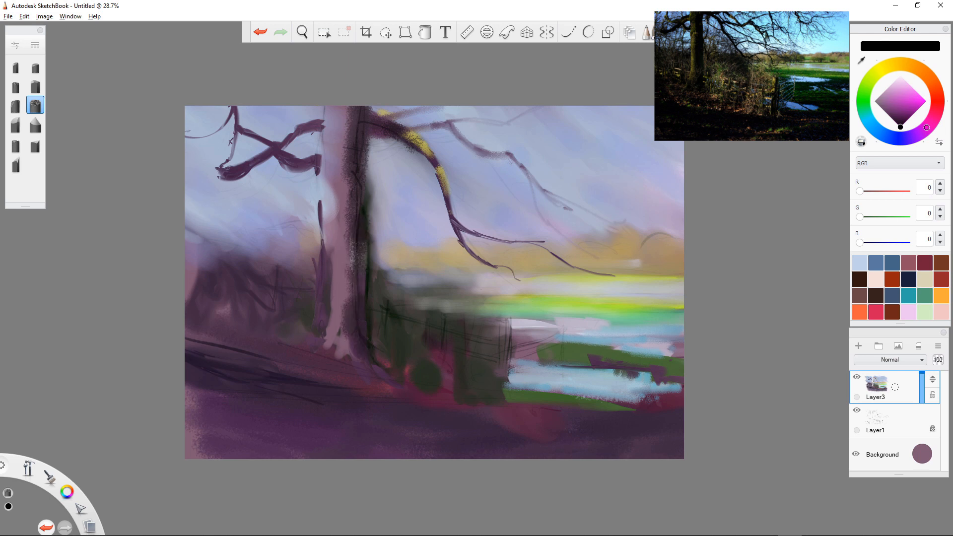
mouse_move(343, 263)
left_mouse_down()
mouse_move(339, 348)
mouse_move(338, 331)
mouse_move(345, 336)
left_mouse_up()
Step: Paint vivid purple accents (RGB 127, 20, 127) on the trunk's lower half and at its upper end
left_click(907, 112)
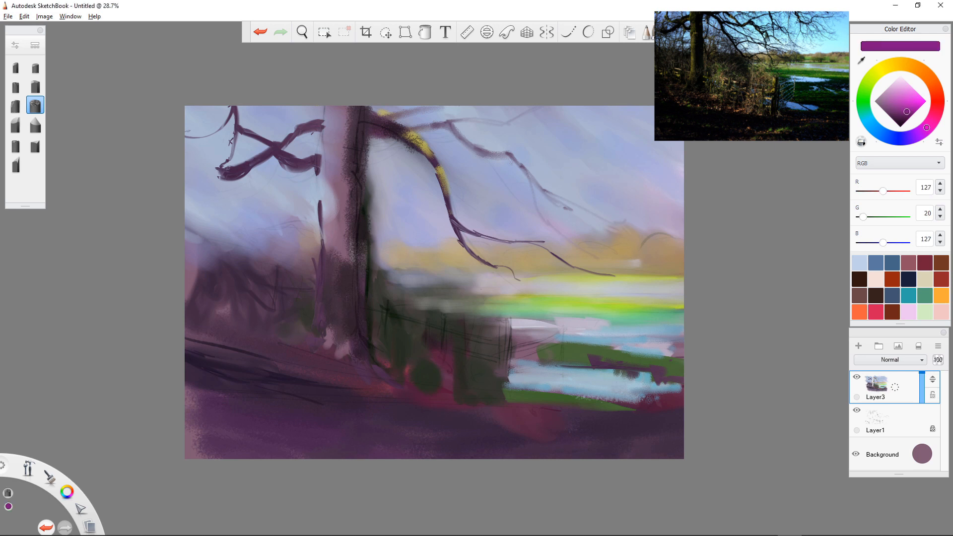
mouse_move(365, 239)
left_mouse_down()
mouse_move(362, 315)
mouse_move(351, 268)
mouse_move(336, 286)
left_mouse_up()
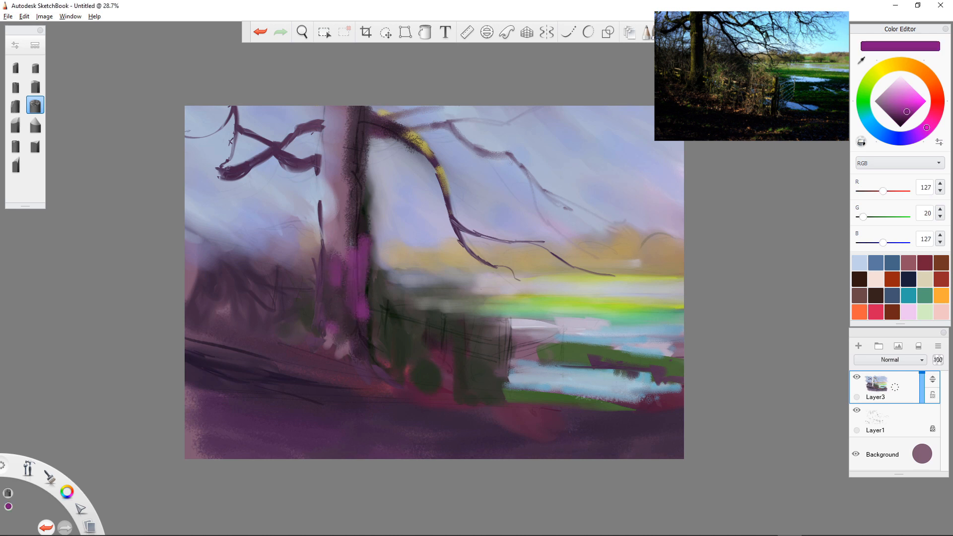
left_click_drag(356, 107, 353, 127)
Step: Paint a yellow-green band (RGB 166, 195, 19) down the full length of the trunk's left side
left_click(874, 75)
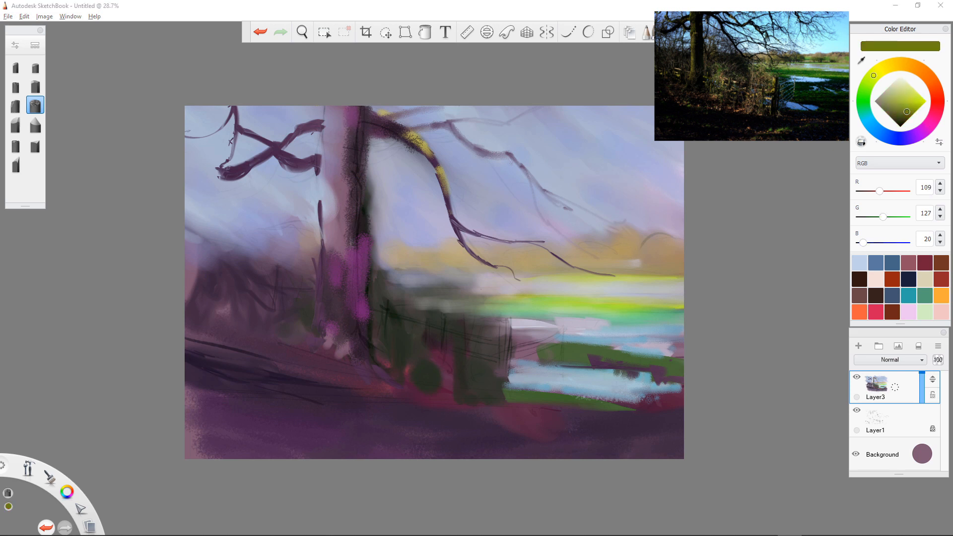
left_click(914, 106)
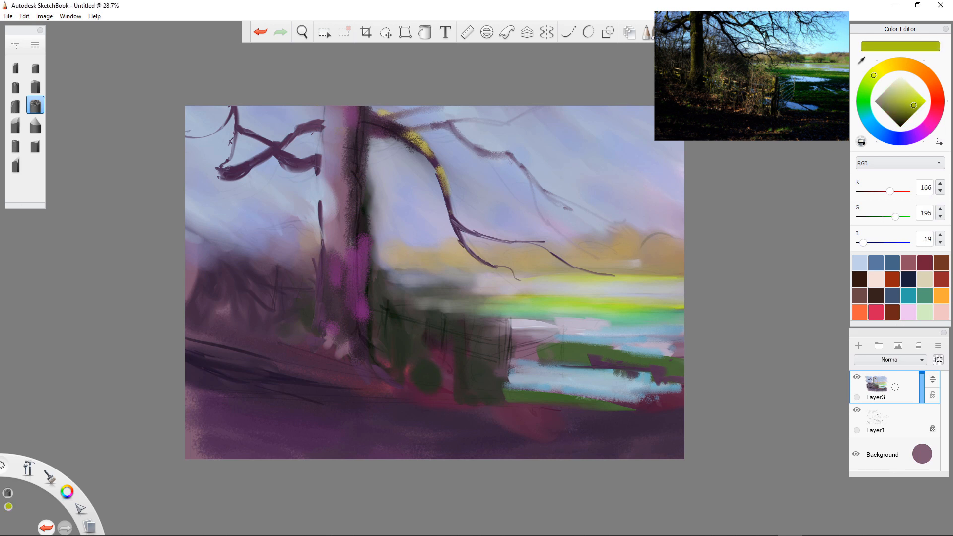
mouse_move(341, 107)
left_mouse_down()
mouse_move(328, 222)
mouse_move(349, 242)
mouse_move(330, 290)
left_mouse_up()
left_click_drag(332, 242, 323, 343)
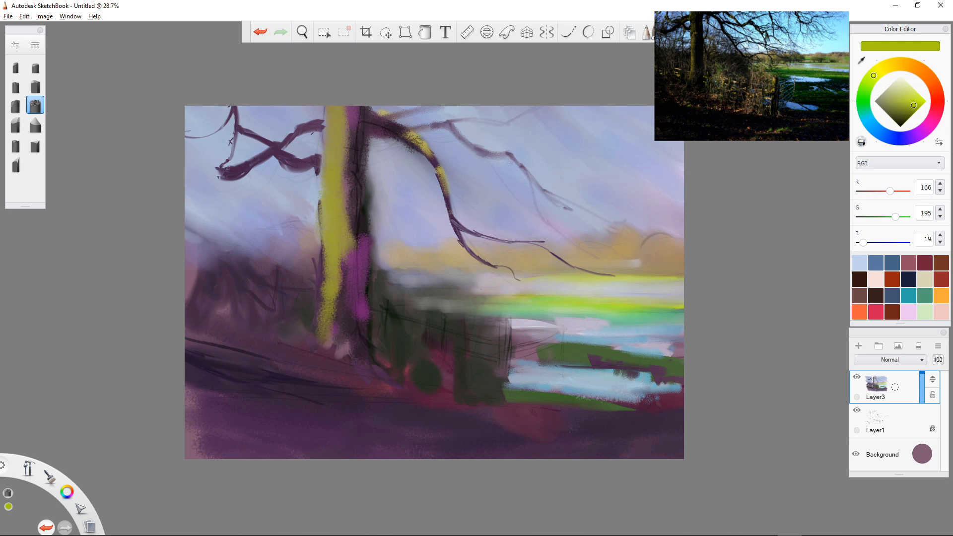
Step: Add off-white highlights (RGB 240, 243, 227) to the trunk's lit left side, its base and the drooping branch's upper part
left_click_drag(343, 199, 330, 292)
left_click_drag(333, 233, 332, 327)
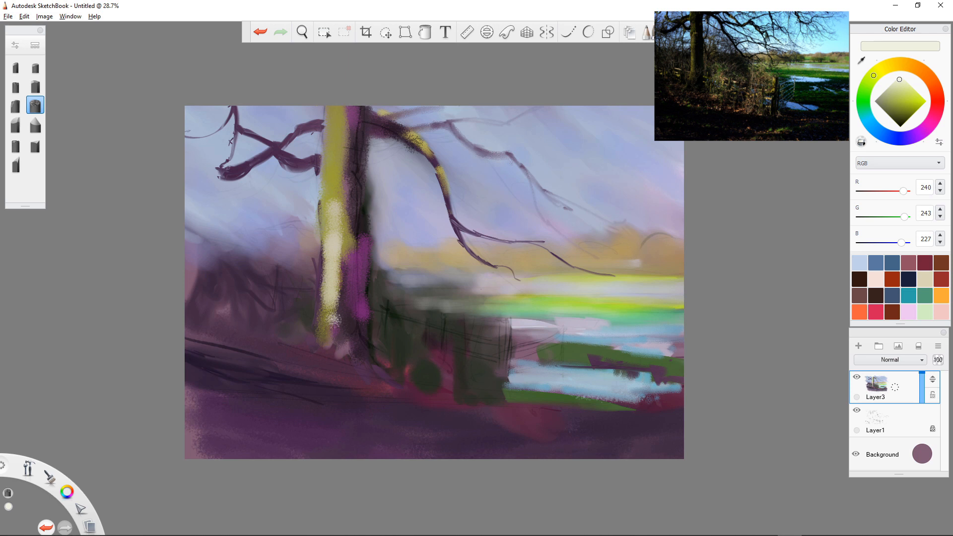
left_click_drag(368, 349, 365, 355)
left_click_drag(414, 150, 386, 118)
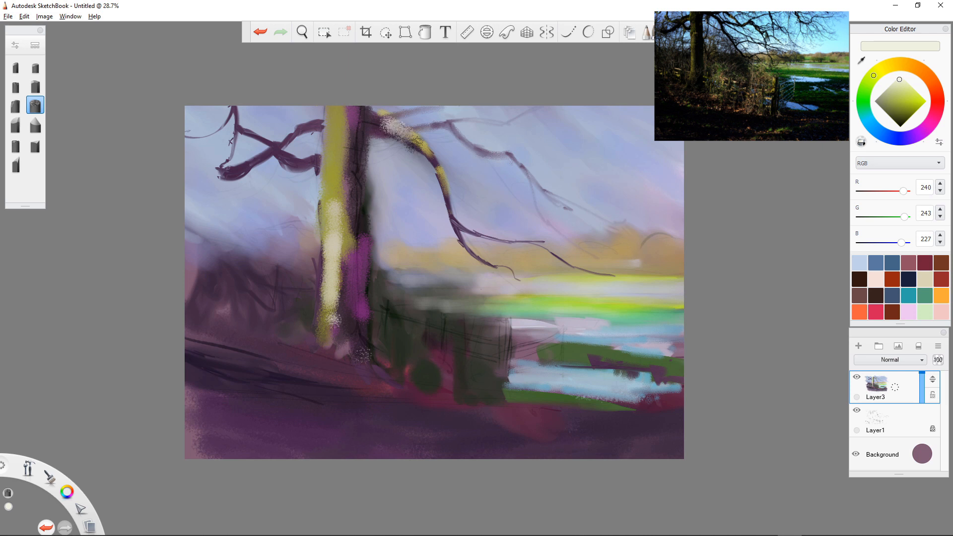
left_click_drag(336, 201, 336, 207)
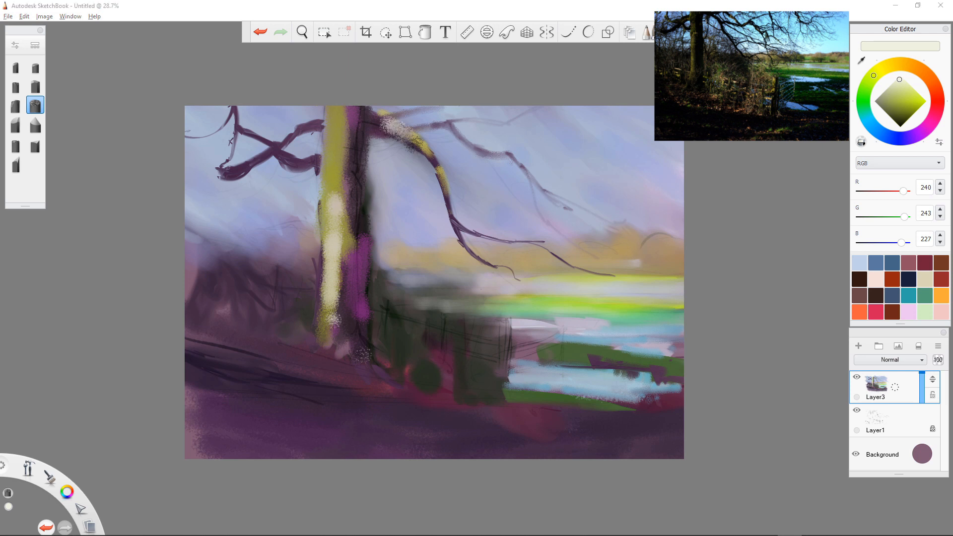
Step: Cover the purple at the trunk's upper end with olive and yellow-green tones, including RGB 129, 154, 9 and 169, 199, 15
left_click(864, 92)
left_click(900, 105)
left_click(874, 76)
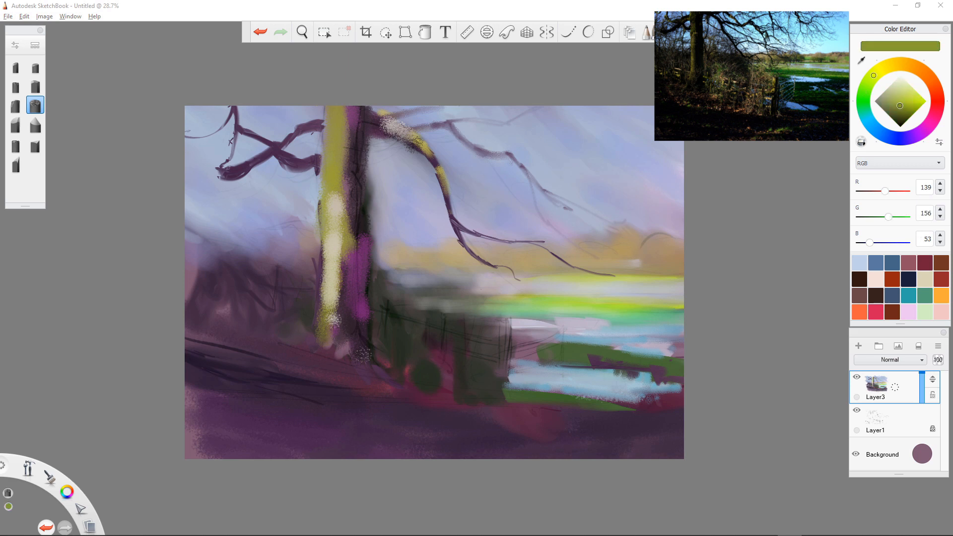
left_click(906, 110)
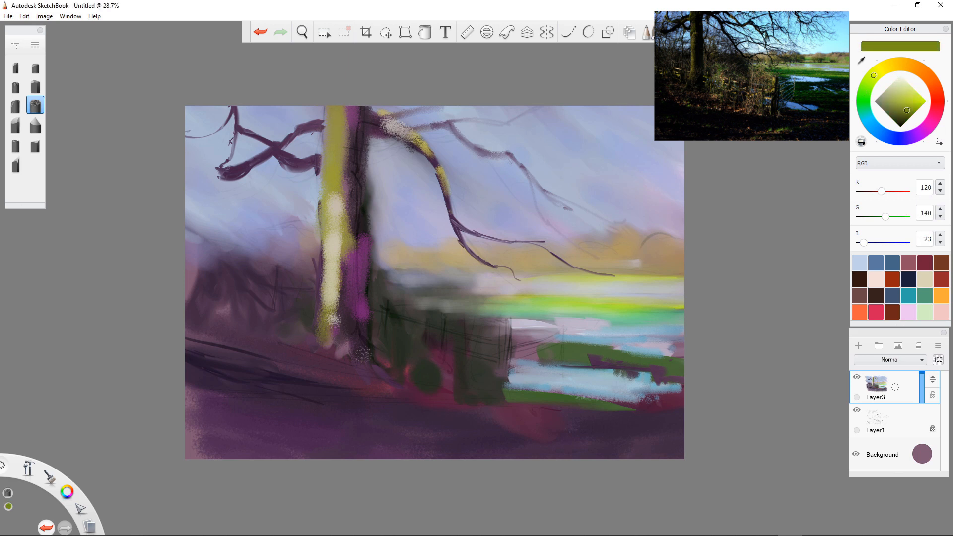
left_click(912, 111)
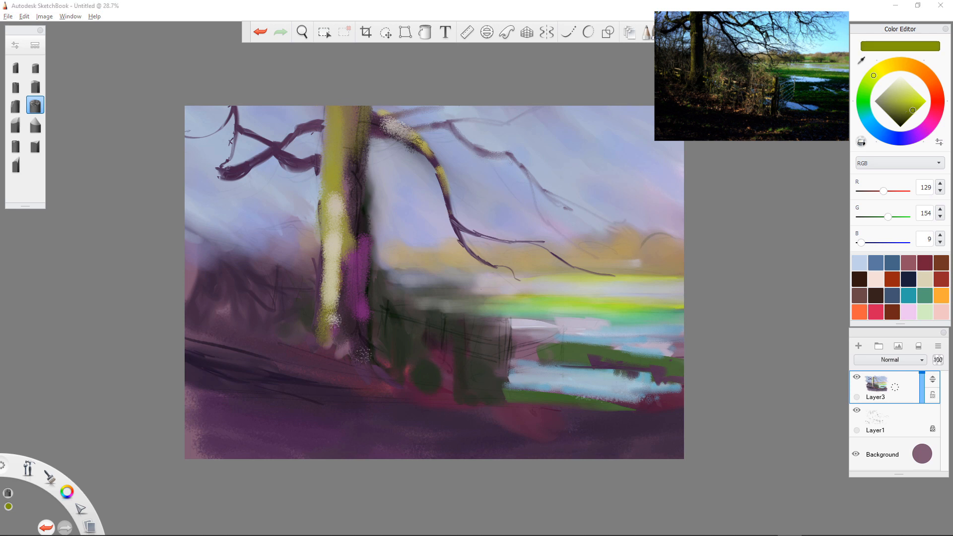
left_click(916, 105)
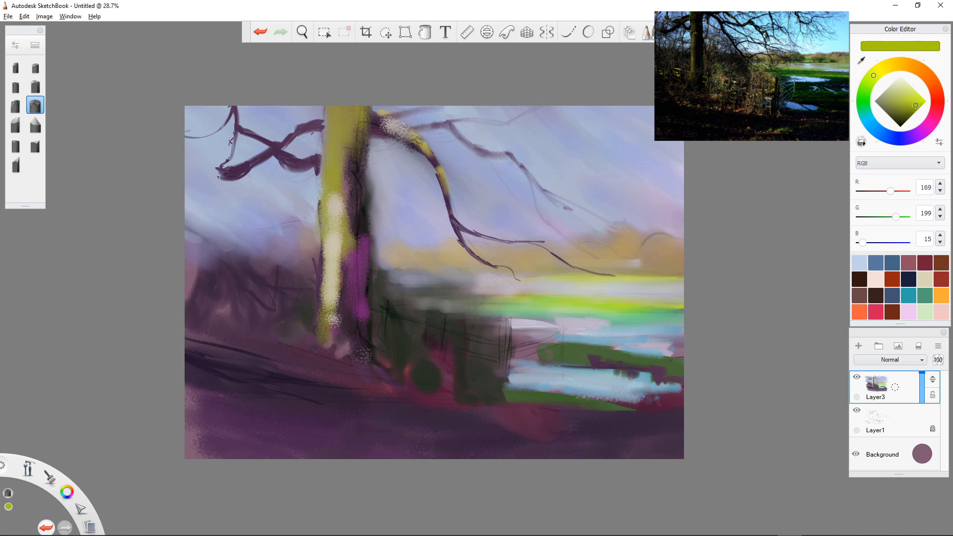
Step: Darken the trunk's upper end and the joint of the drooping branch with near-black (RGB 14, 15, 10)
left_click(900, 115)
left_click_drag(895, 110, 898, 123)
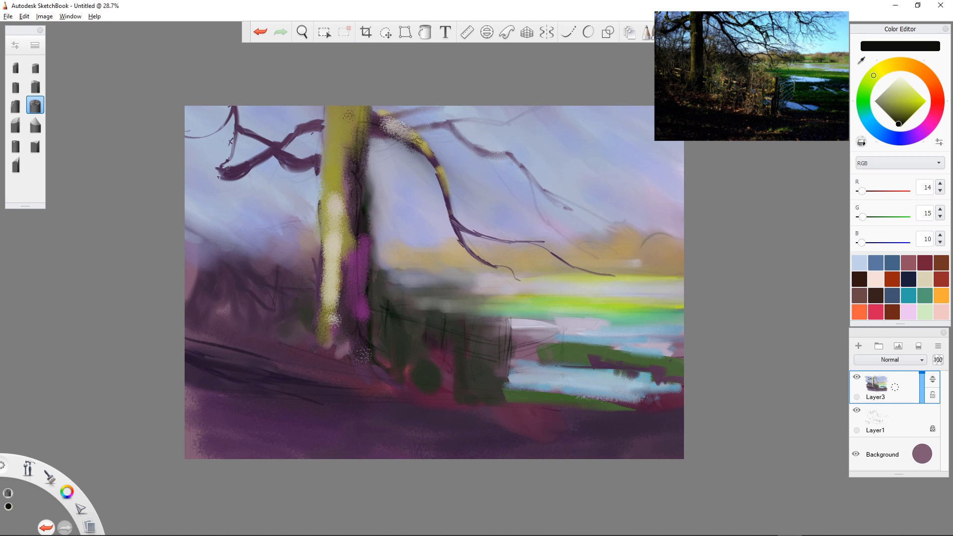
mouse_move(348, 116)
left_mouse_down()
mouse_move(370, 151)
mouse_move(368, 119)
mouse_move(391, 128)
left_mouse_up()
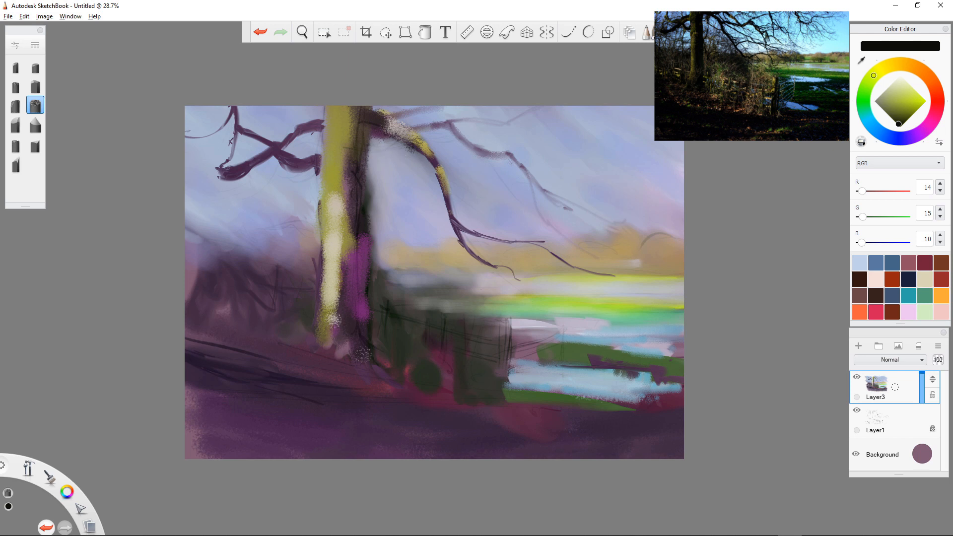
Step: With the Soft Wash brush, soften the sky beside the trunk in grey-blue and the trunk's shaded side in dark brown (RGB 67, 54, 54)
left_click(35, 65)
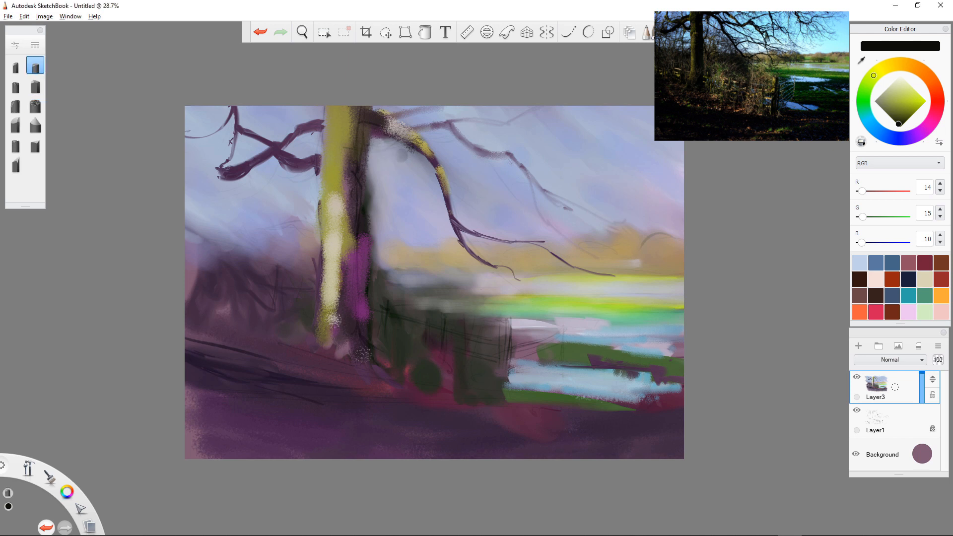
left_click(386, 173, "alt")
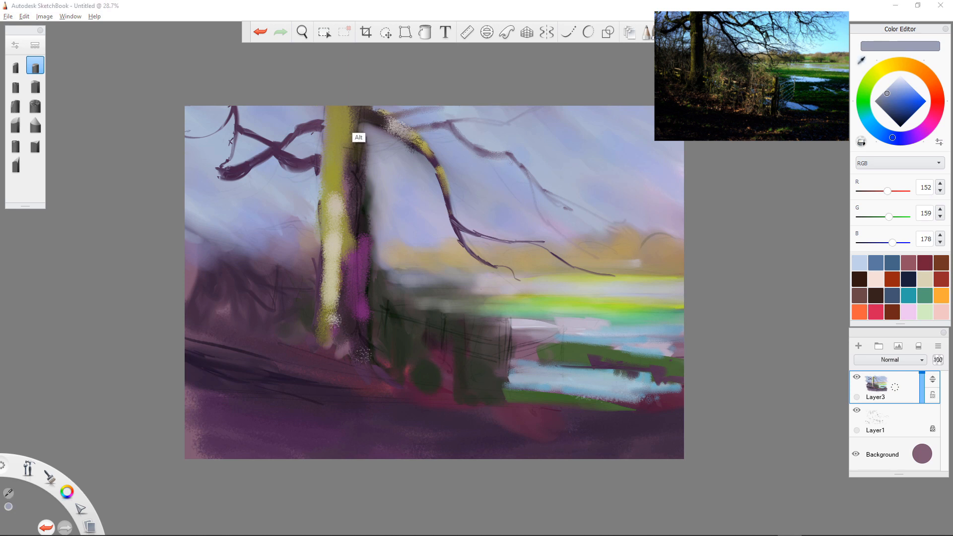
left_click(359, 138, "alt")
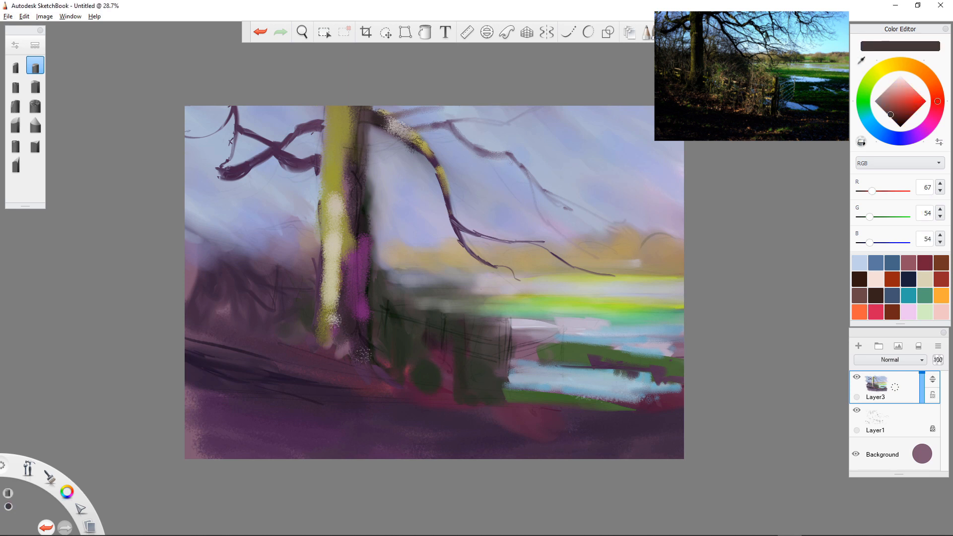
mouse_move(347, 108)
left_mouse_down()
mouse_move(346, 132)
mouse_move(336, 134)
mouse_move(342, 150)
mouse_move(322, 155)
mouse_move(316, 115)
mouse_move(325, 112)
left_mouse_up()
mouse_move(371, 173)
left_mouse_down()
mouse_move(381, 199)
mouse_move(376, 233)
left_mouse_up()
left_click_drag(371, 155, 370, 178)
mouse_move(377, 229)
left_mouse_down()
mouse_move(379, 251)
mouse_move(333, 254)
mouse_move(326, 312)
left_mouse_up()
left_click_drag(369, 273, 368, 300)
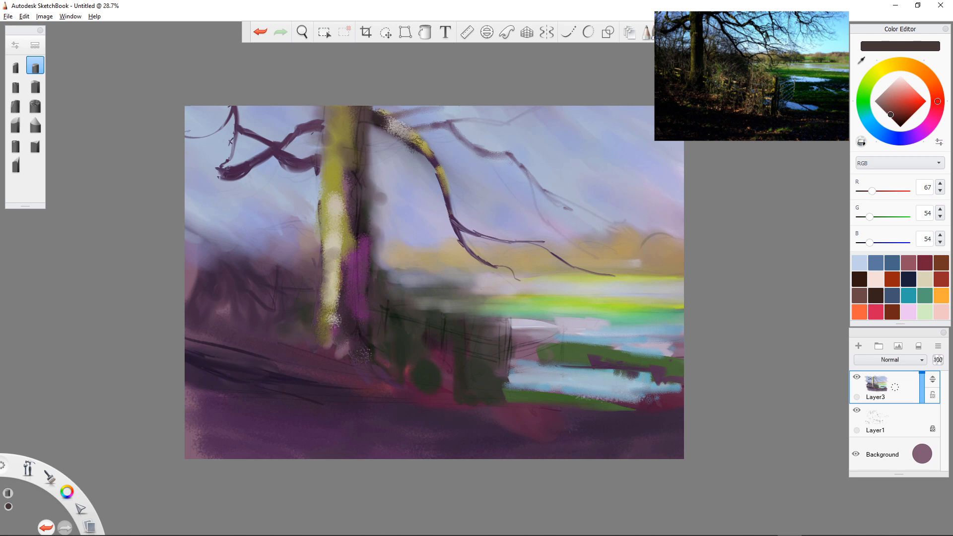
Step: Blend the surroundings of the drooping branch, the left branches and the trunk's lower purple patch with sampled grey-blue (RGB 159, 164, 195)
mouse_move(421, 167)
left_mouse_down()
mouse_move(451, 192)
mouse_move(449, 229)
mouse_move(474, 261)
left_mouse_up()
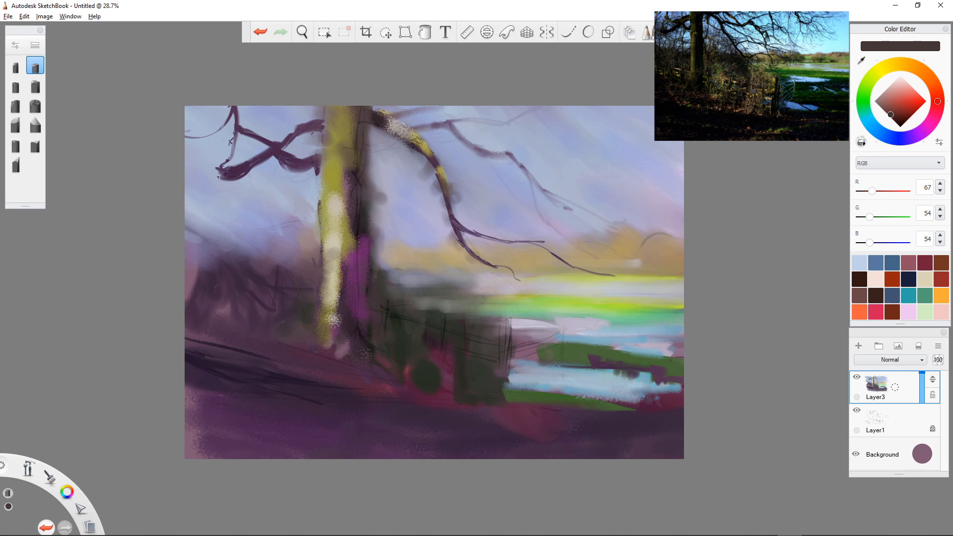
left_click(412, 172)
left_click(404, 173)
key("alt")
left_click(405, 203, "alt")
left_click_drag(434, 186, 455, 240)
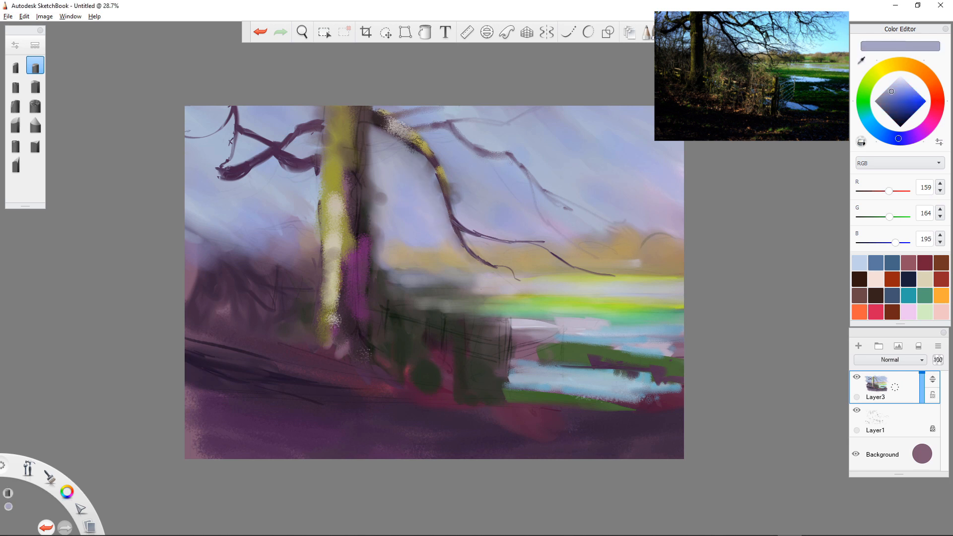
mouse_move(307, 181)
left_mouse_down()
mouse_move(288, 154)
mouse_move(299, 136)
left_mouse_up()
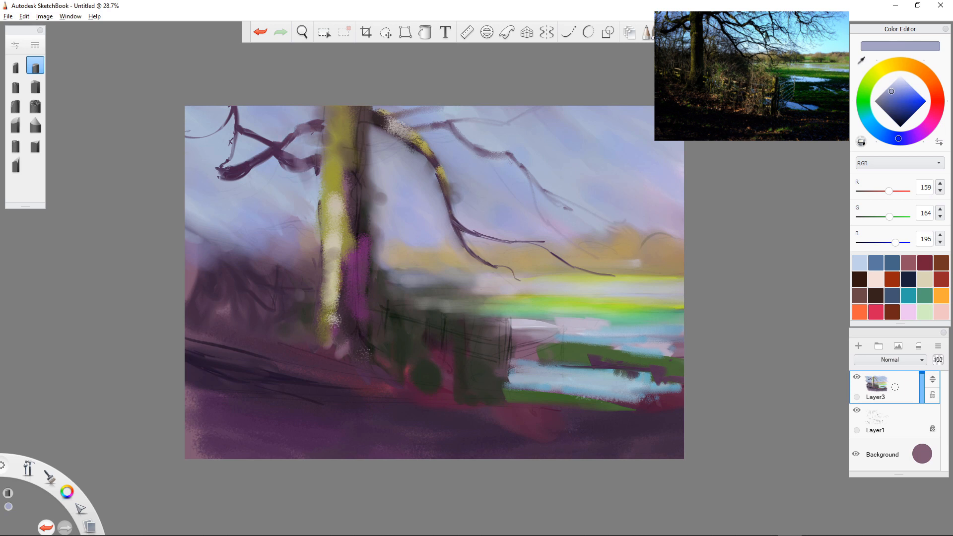
mouse_move(362, 235)
left_mouse_down()
mouse_move(365, 208)
mouse_move(364, 313)
mouse_move(367, 296)
mouse_move(395, 311)
left_mouse_up()
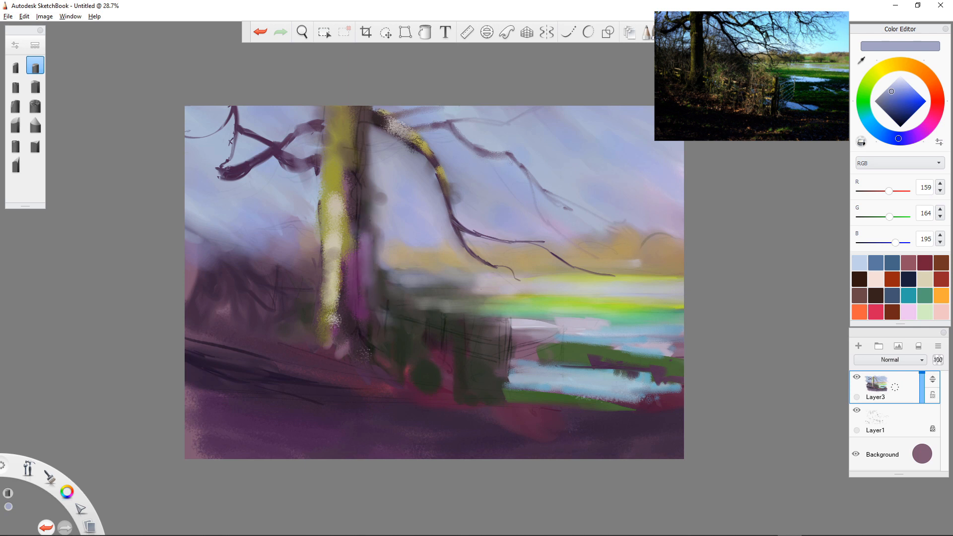
Step: Block in a soft dark purple bush (RGB 62, 42, 65) in the distance between the trunk and the drooping branch
left_click(272, 330, "alt")
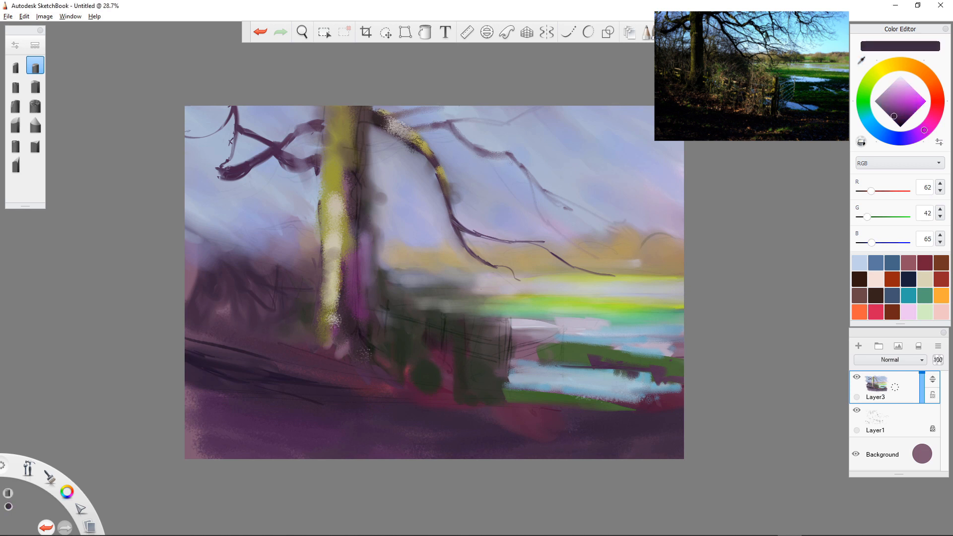
mouse_move(393, 263)
left_mouse_down()
mouse_move(406, 216)
mouse_move(412, 258)
mouse_move(422, 219)
mouse_move(424, 246)
mouse_move(436, 252)
mouse_move(429, 221)
mouse_move(454, 244)
left_mouse_up()
mouse_move(399, 202)
left_mouse_down()
mouse_move(411, 256)
mouse_move(439, 239)
mouse_move(390, 213)
mouse_move(439, 248)
mouse_move(382, 233)
mouse_move(461, 258)
left_mouse_up()
Step: Build up the distant purple bush with a grainy pastel brush, varying the brush size to texture its core and upper edge
left_click(34, 105)
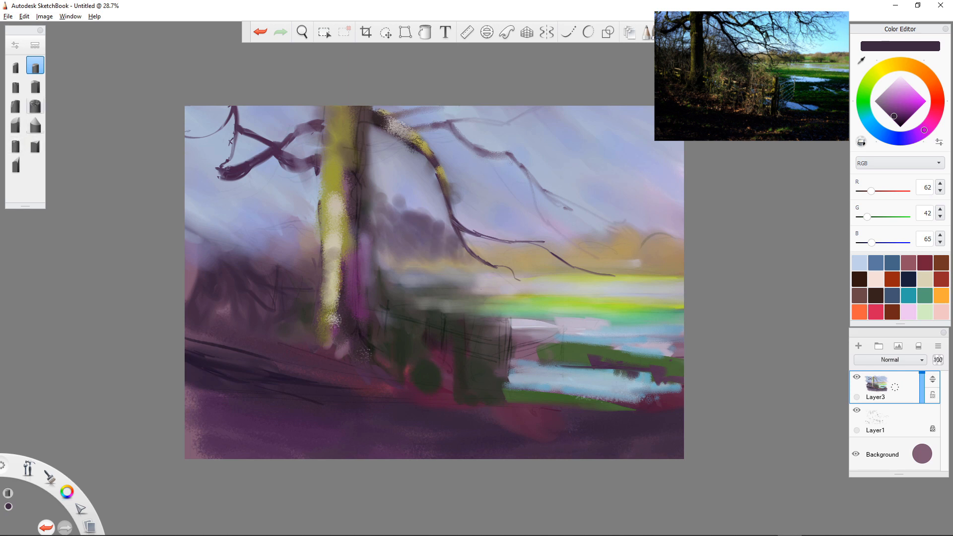
mouse_move(405, 203)
left_mouse_down()
mouse_move(409, 231)
mouse_move(427, 234)
left_mouse_up()
left_click_drag(410, 205, 449, 242)
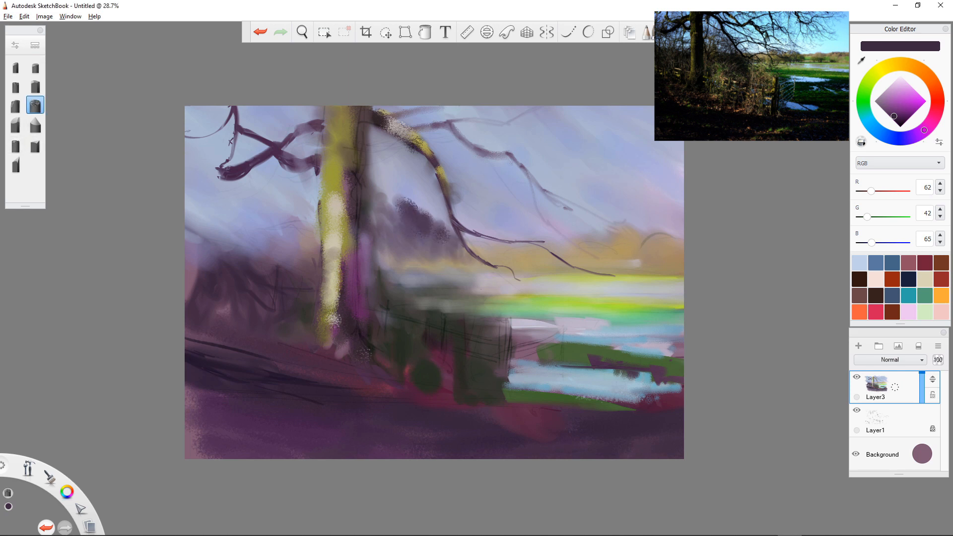
key("bracketright")
key("bracketright")
left_click_drag(391, 203, 398, 215)
key("bracketleft")
key("bracketleft")
key("bracketleft")
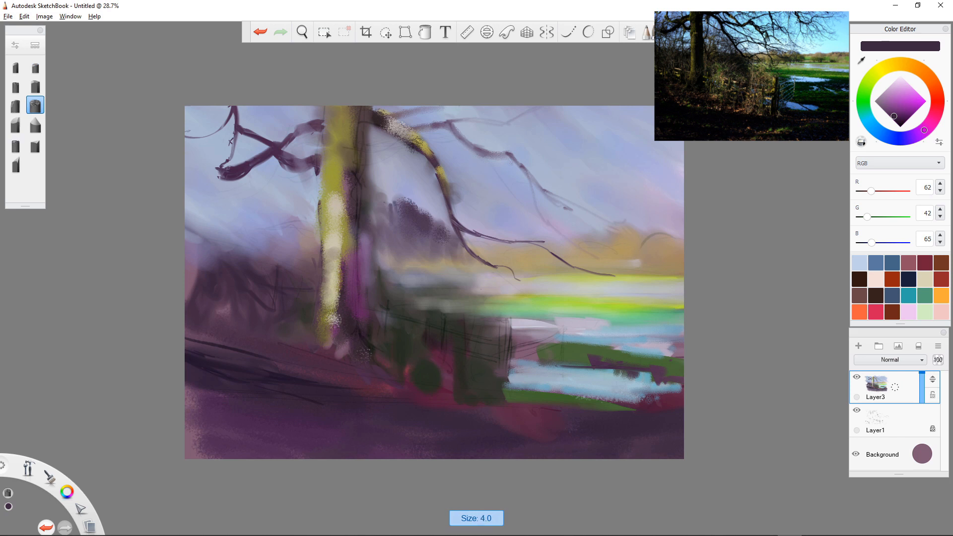
key("bracketright")
Step: Soften the distant bush's upper edge into the sky with the Soft Wash brush in sampled grey-blue (RGB 173, 173, 196)
left_click(35, 65)
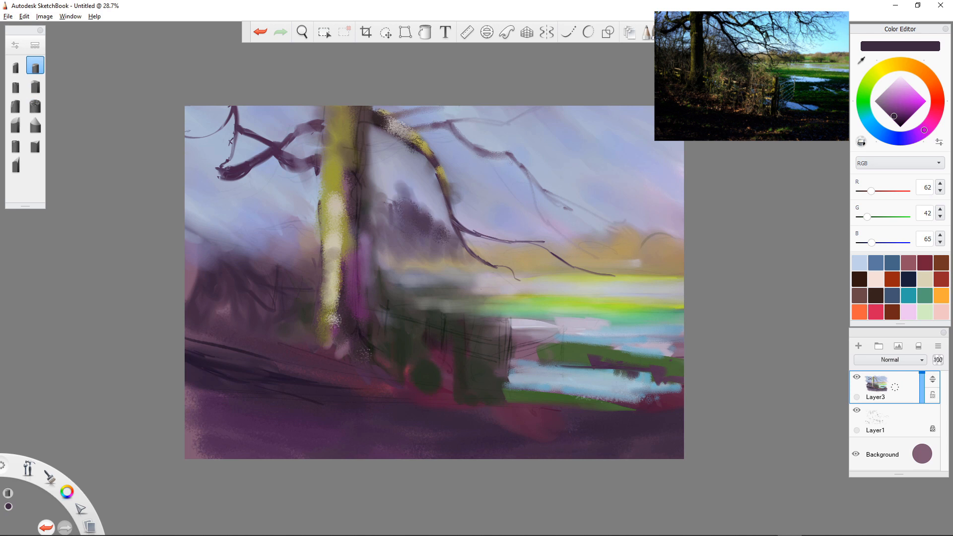
left_click(392, 209, "alt")
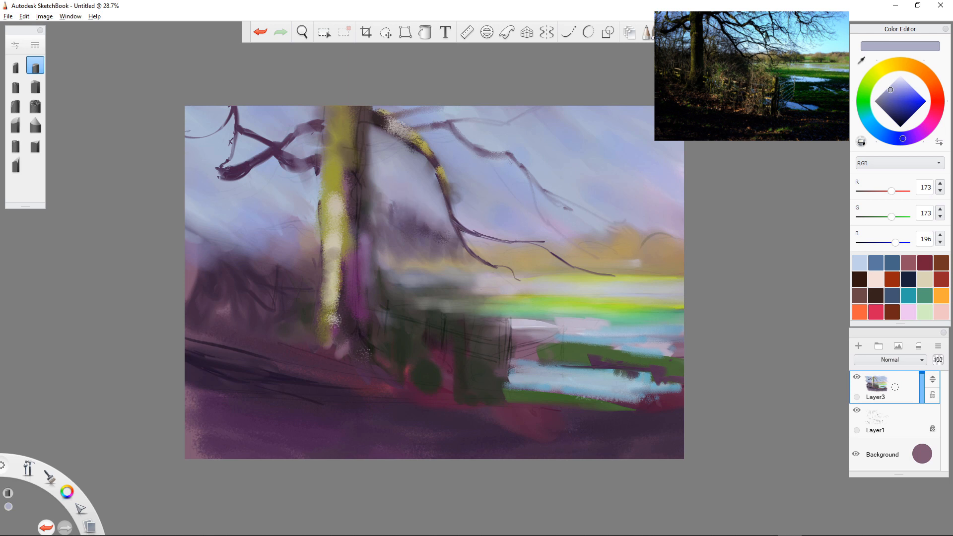
left_click(35, 45)
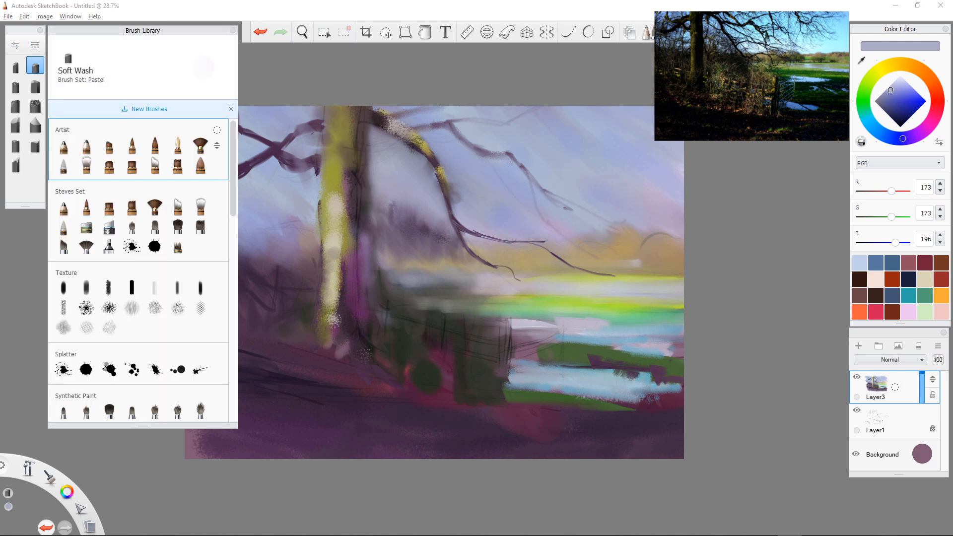
left_click(232, 31)
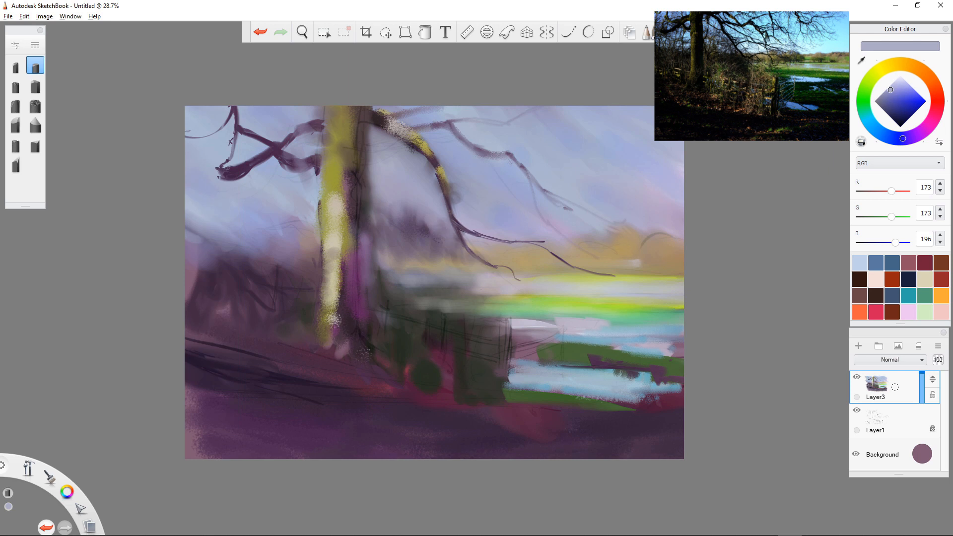
Step: Blend muted beige (RGB 164, 154, 130) along the distant band below the bush and over the field's far edge
left_click(443, 271, "alt")
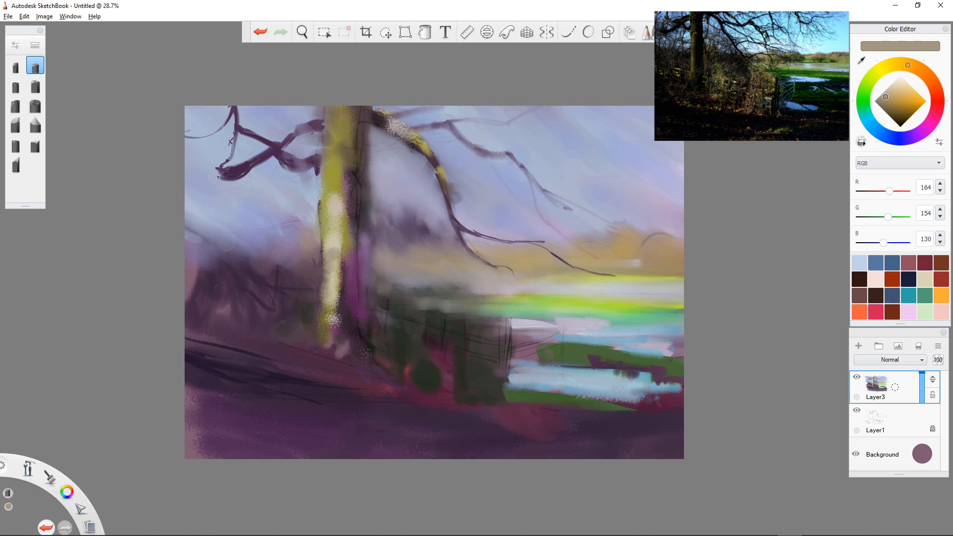
left_click_drag(588, 279, 587, 291)
mouse_move(601, 278)
left_mouse_down()
mouse_move(599, 290)
mouse_move(645, 286)
left_mouse_up()
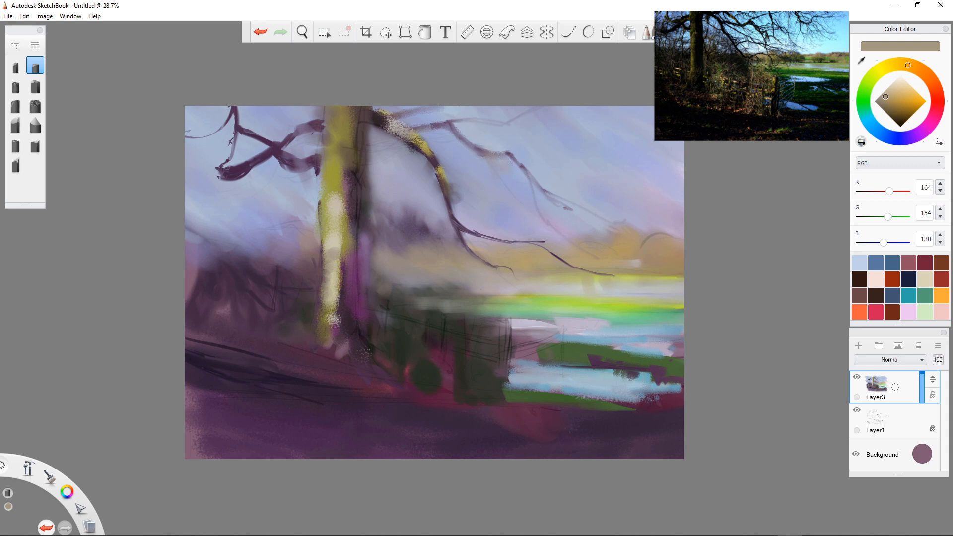
Step: Stroke pale beige highlights (RGB 202, 190, 160) onto the trunk's lit left side, the upper left branch and the drooping branch's upper part
left_click(35, 125)
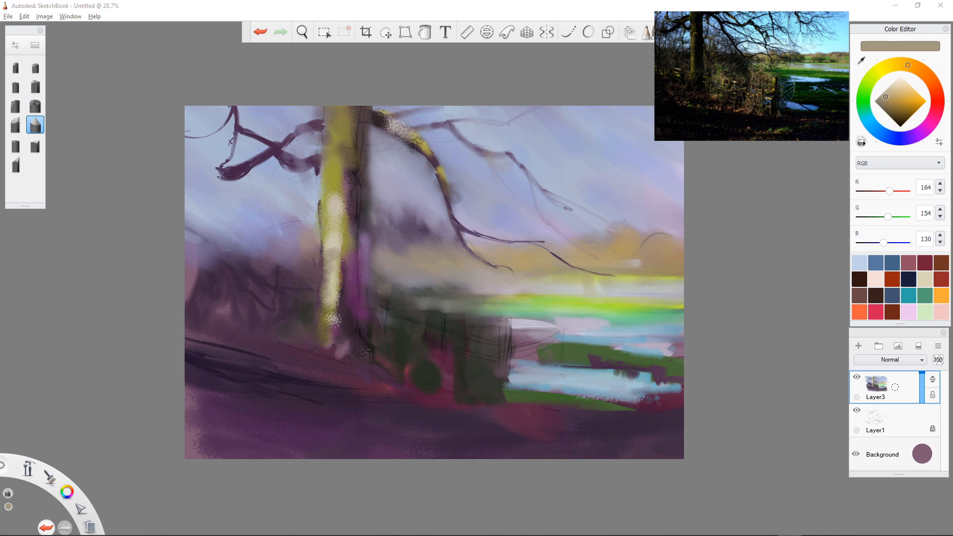
left_click(893, 90)
left_click_drag(323, 163, 324, 277)
left_click_drag(323, 238, 324, 313)
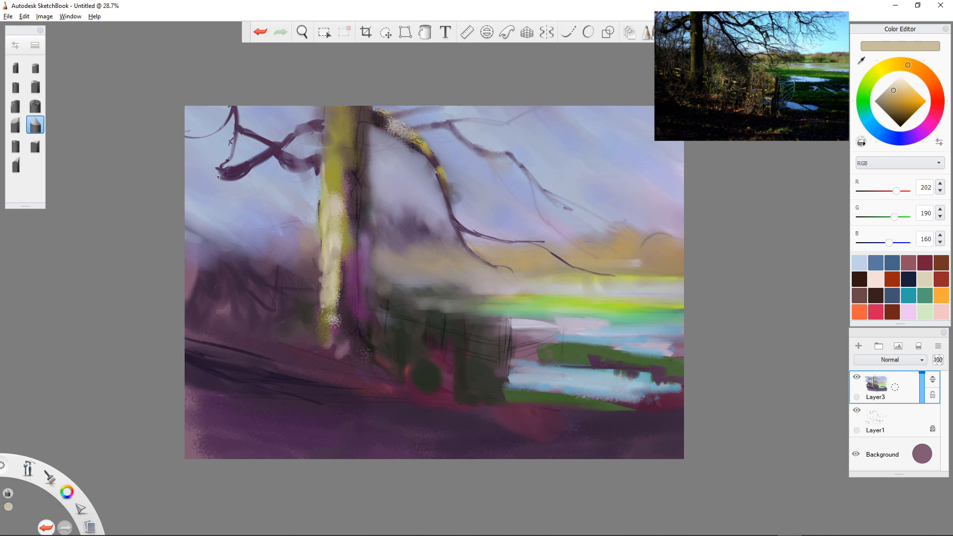
left_click_drag(327, 170, 327, 190)
left_click_drag(328, 127, 328, 159)
mouse_move(315, 121)
left_mouse_down()
mouse_move(300, 133)
mouse_move(322, 127)
mouse_move(324, 162)
mouse_move(291, 140)
mouse_move(249, 168)
left_mouse_up()
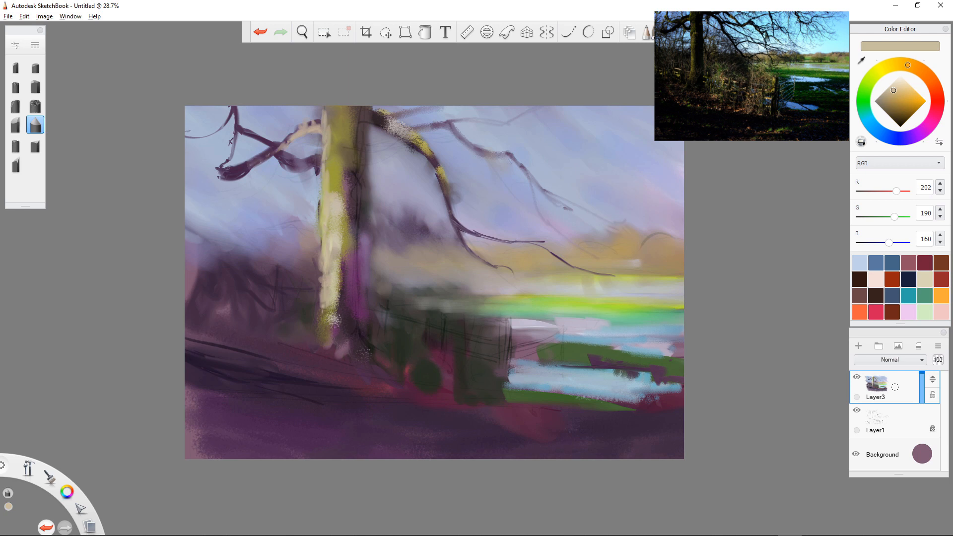
left_click_drag(401, 125, 430, 155)
Step: Paint dark blue (RGB 40, 32, 69) down the trunk's shaded right edge and into the joint of the drooping branch
left_click(359, 193, "alt")
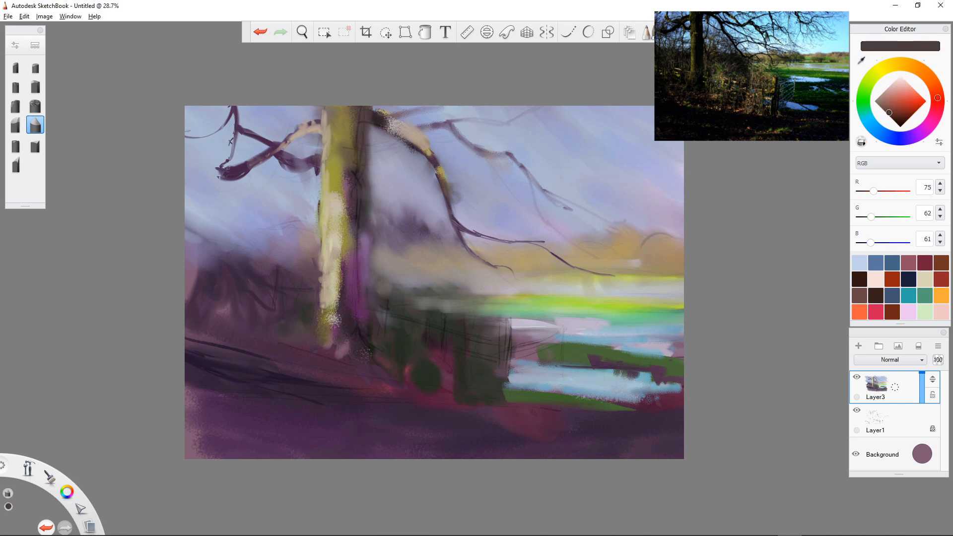
left_click(898, 116)
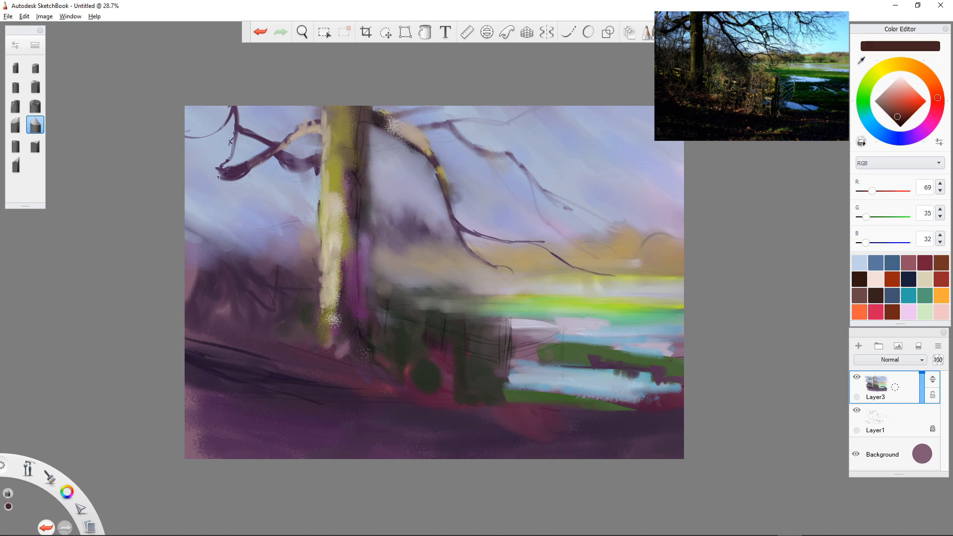
left_click(892, 137)
left_click(921, 133)
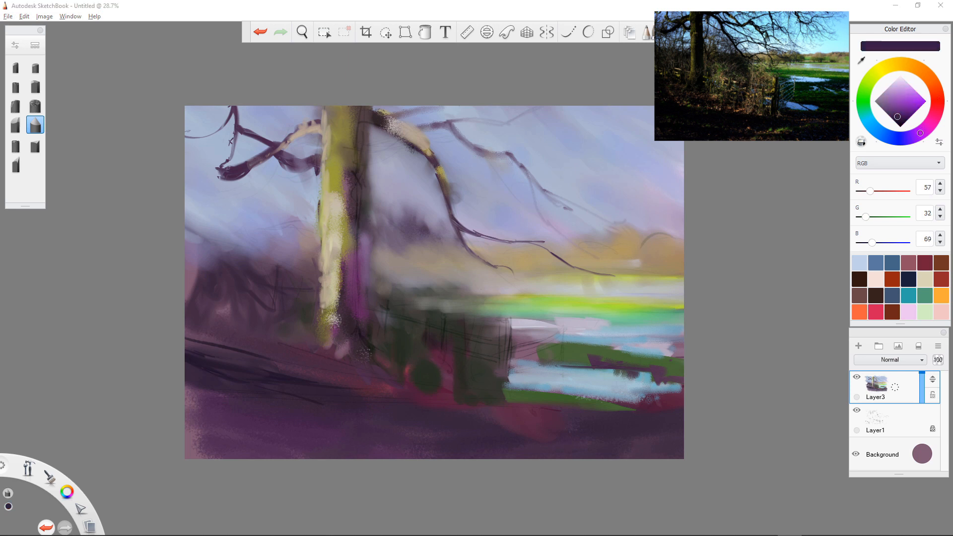
left_click(908, 137)
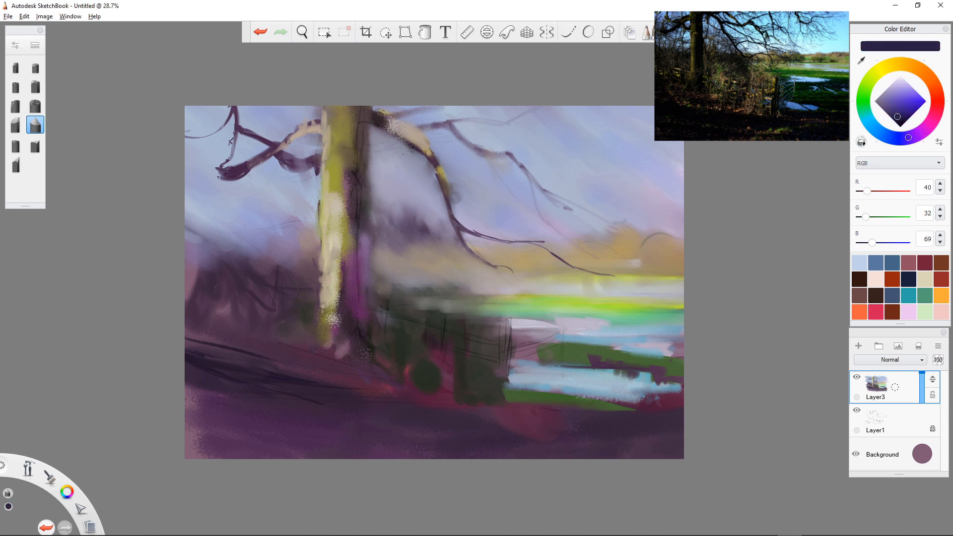
left_click_drag(365, 134, 365, 199)
left_click_drag(370, 167, 366, 251)
mouse_move(367, 107)
left_mouse_down()
mouse_move(367, 133)
mouse_move(393, 127)
left_mouse_up()
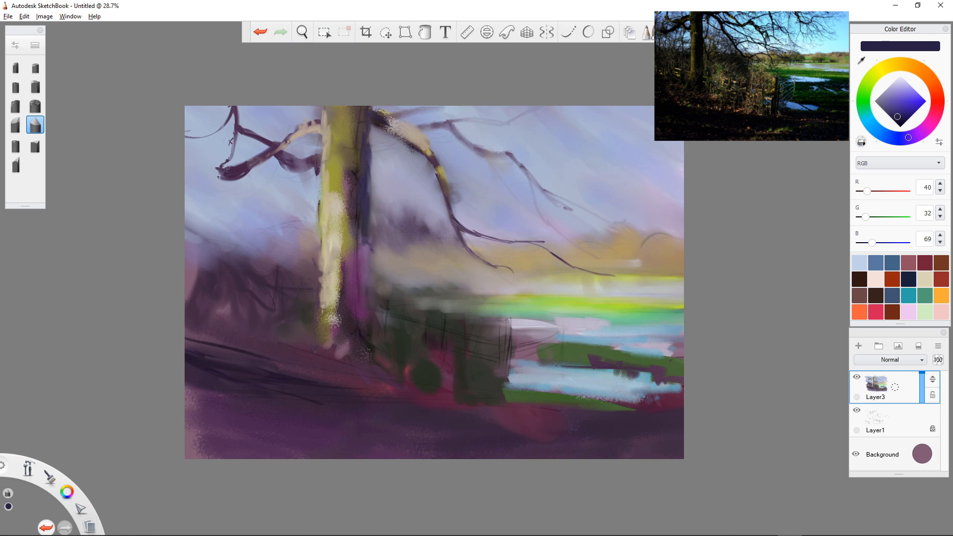
Step: Draw thin dark blue branches off the trunk's right side and forked twigs at the end of the drooping branch
left_click_drag(388, 118, 428, 108)
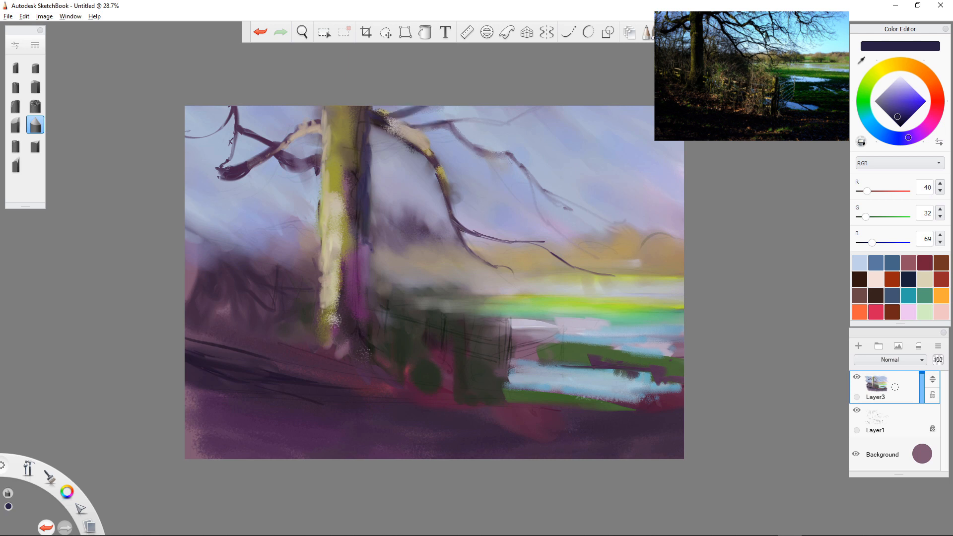
left_click_drag(370, 155, 420, 152)
mouse_move(383, 153)
left_mouse_down()
mouse_move(369, 216)
mouse_move(391, 169)
mouse_move(378, 198)
left_mouse_up()
mouse_move(386, 150)
left_mouse_down()
mouse_move(389, 196)
mouse_move(373, 218)
mouse_move(388, 200)
mouse_move(384, 207)
left_mouse_up()
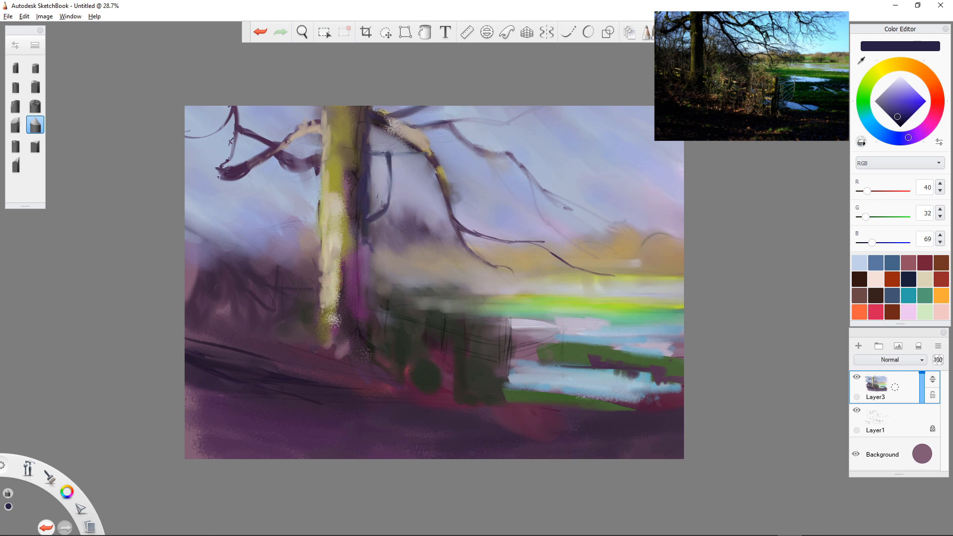
left_click_drag(372, 249, 373, 260)
mouse_move(464, 231)
left_mouse_down()
mouse_move(513, 241)
mouse_move(470, 247)
mouse_move(499, 265)
mouse_move(574, 239)
mouse_move(615, 255)
mouse_move(556, 240)
mouse_move(546, 246)
left_mouse_up()
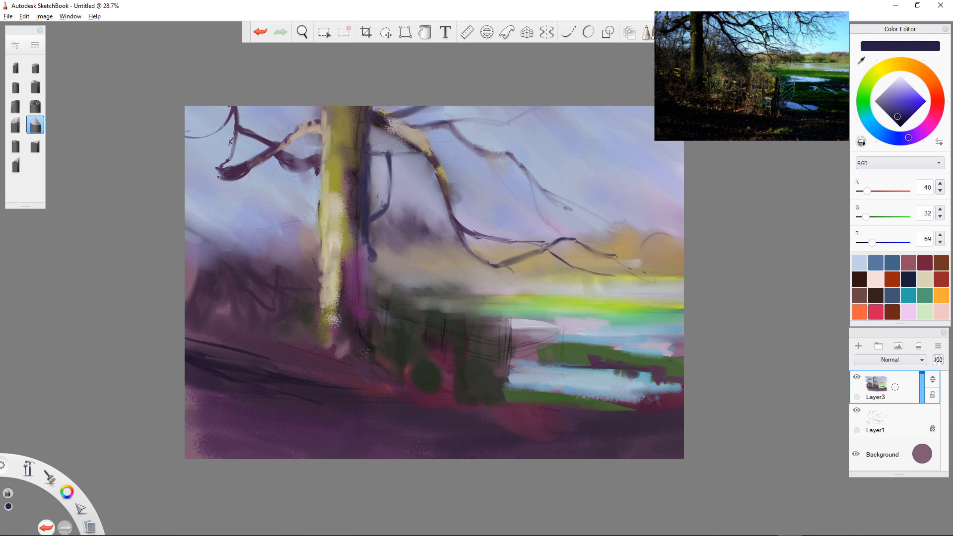
Step: Paint pale cream (RGB 233, 233, 212) fence posts from the trunk to the field's edge and join them with rails
left_click(882, 69)
left_click_drag(898, 116, 898, 81)
mouse_move(387, 299)
left_mouse_down()
mouse_move(383, 353)
mouse_move(388, 303)
mouse_move(385, 343)
left_mouse_up()
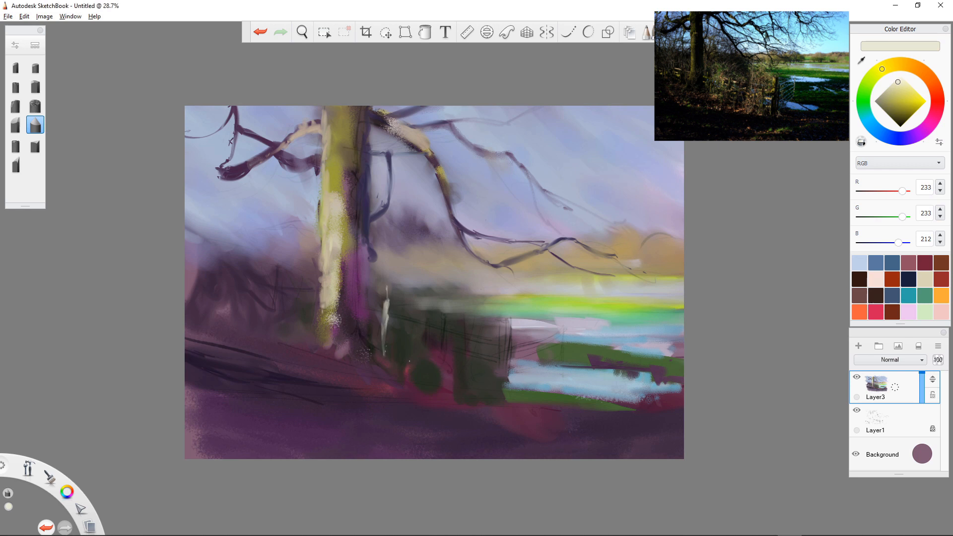
left_click_drag(413, 306, 412, 359)
left_click_drag(433, 313, 431, 370)
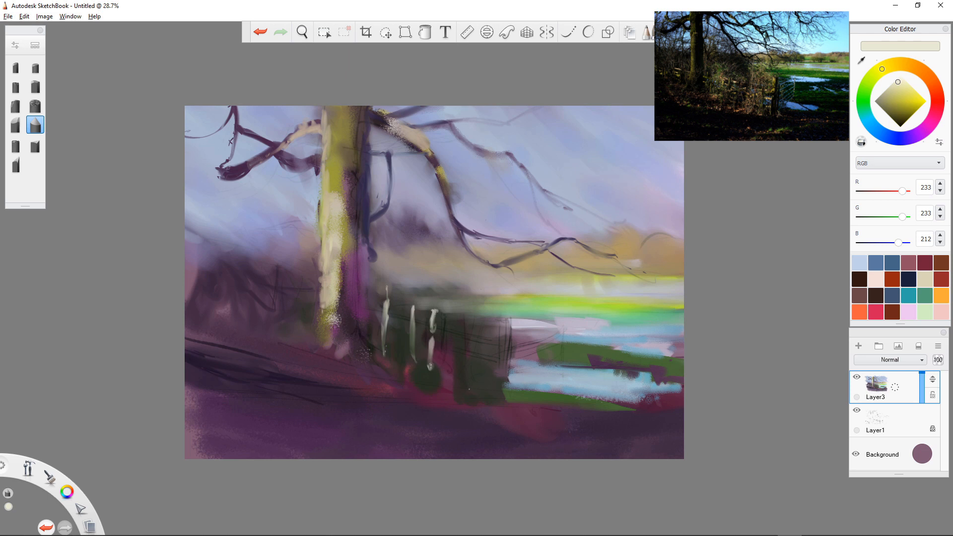
mouse_move(468, 312)
left_mouse_down()
mouse_move(471, 384)
mouse_move(480, 385)
left_mouse_up()
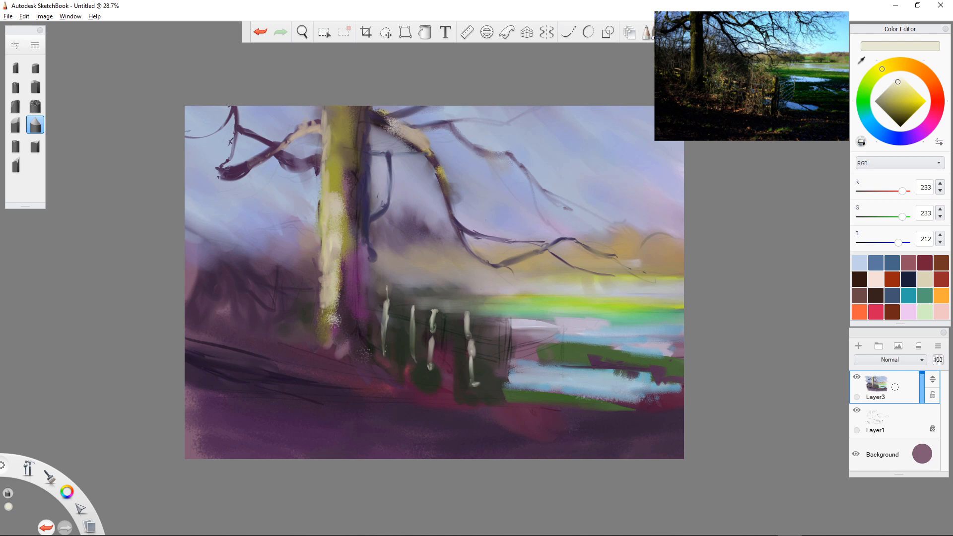
left_click_drag(506, 304, 506, 383)
mouse_move(500, 351)
left_mouse_down()
mouse_move(506, 392)
mouse_move(517, 395)
left_mouse_up()
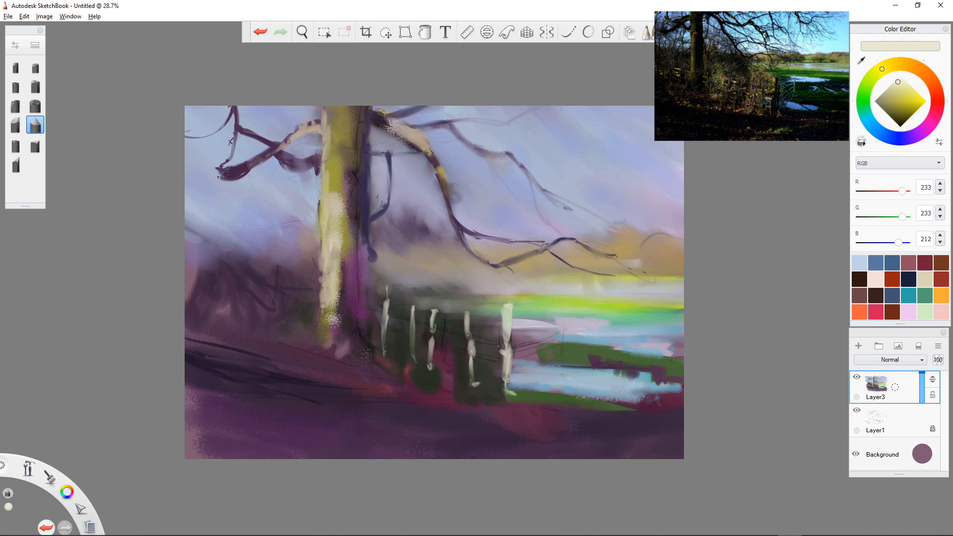
mouse_move(506, 341)
left_mouse_down()
mouse_move(475, 338)
mouse_move(494, 359)
mouse_move(478, 356)
left_mouse_up()
mouse_move(446, 335)
left_mouse_down()
mouse_move(363, 302)
mouse_move(410, 340)
left_mouse_up()
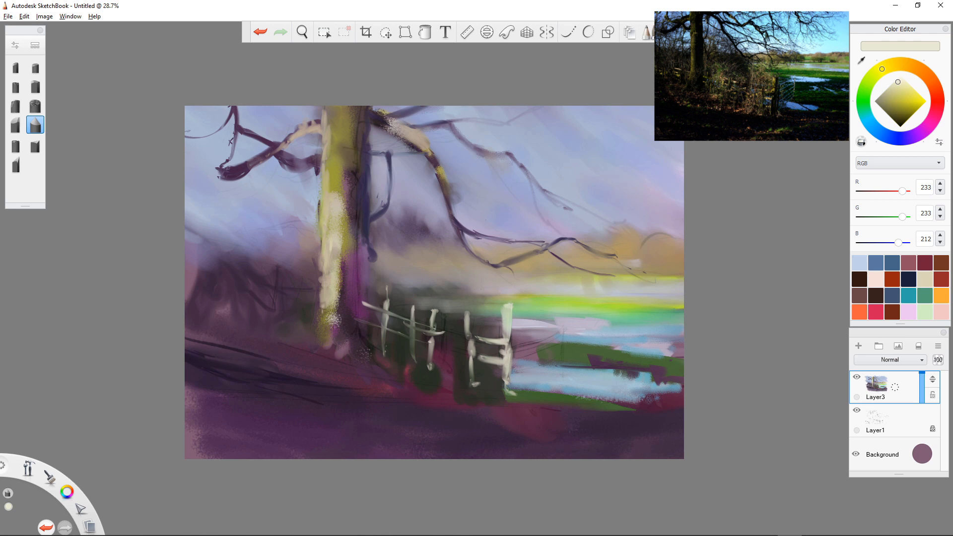
Step: Continue the cream fence left of the trunk with crossing rails, short uprights and a few small marks below
mouse_move(310, 293)
left_mouse_down()
mouse_move(267, 285)
mouse_move(303, 300)
mouse_move(285, 296)
mouse_move(297, 289)
mouse_move(276, 308)
left_mouse_up()
mouse_move(263, 268)
left_mouse_down()
mouse_move(265, 285)
mouse_move(244, 277)
left_mouse_up()
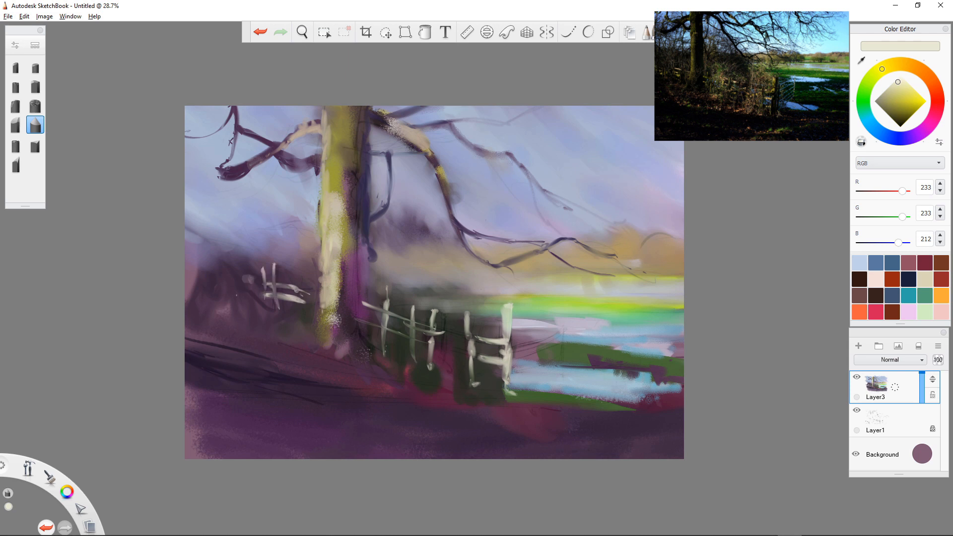
left_click_drag(272, 310, 294, 315)
left_click_drag(225, 258, 225, 293)
left_click_drag(230, 259, 236, 299)
left_click_drag(243, 299, 245, 302)
Step: Add leaning cream posts and crossing rails near the canvas's left edge, then connect the fence to the trunk with rail strokes
left_click_drag(198, 246, 215, 304)
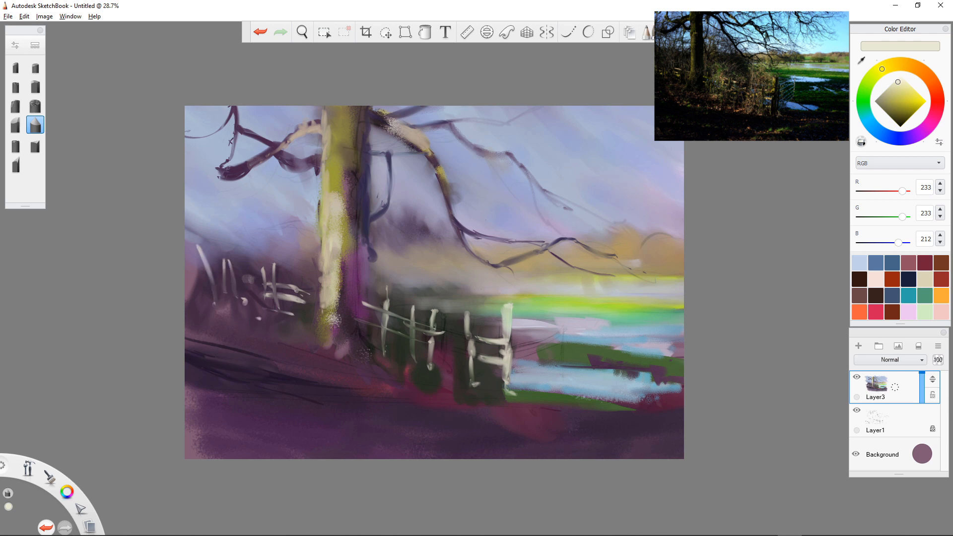
left_click_drag(199, 268, 200, 296)
mouse_move(203, 247)
left_mouse_down()
mouse_move(211, 287)
mouse_move(201, 291)
left_mouse_up()
mouse_move(198, 281)
left_mouse_down()
mouse_move(212, 280)
mouse_move(190, 288)
mouse_move(219, 313)
left_mouse_up()
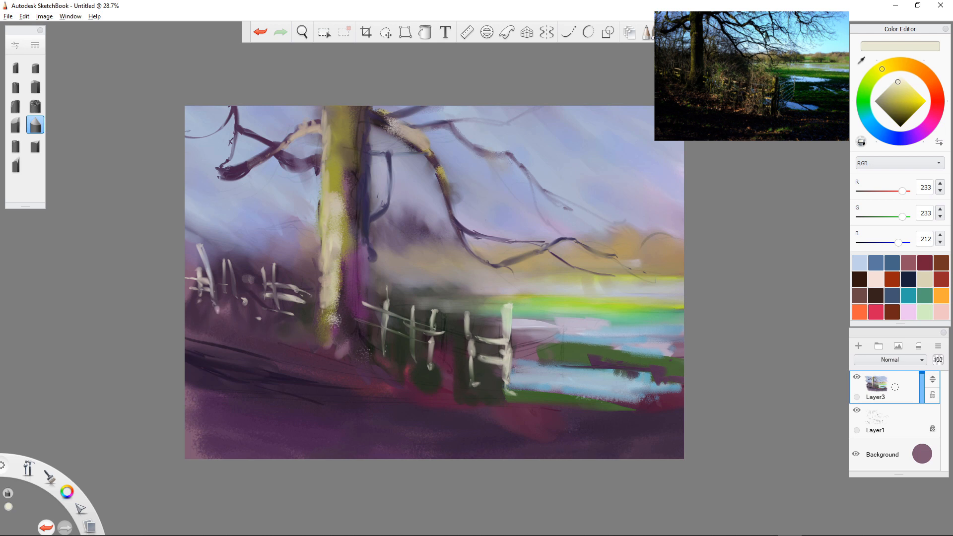
mouse_move(297, 293)
left_mouse_down()
mouse_move(323, 291)
mouse_move(308, 290)
left_mouse_up()
left_click_drag(237, 281, 262, 284)
Step: Glaze warm yellow (RGB 226, 209, 86) over the posts and rails of the fence left of the trunk
key("alt")
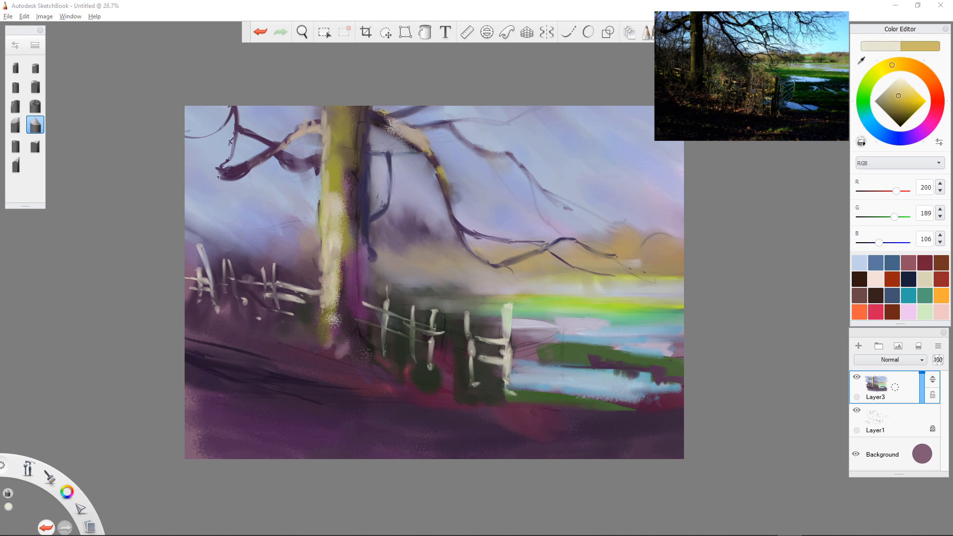
left_click_drag(899, 96, 909, 96)
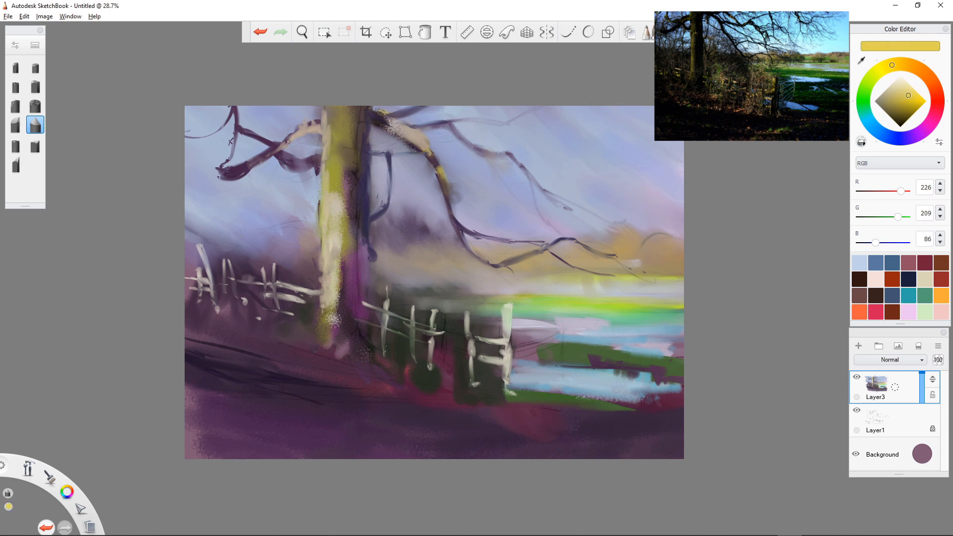
left_click_drag(273, 295, 304, 302)
left_click_drag(228, 266, 234, 299)
mouse_move(229, 263)
left_mouse_down()
mouse_move(237, 297)
mouse_move(225, 285)
mouse_move(216, 298)
mouse_move(223, 317)
left_mouse_up()
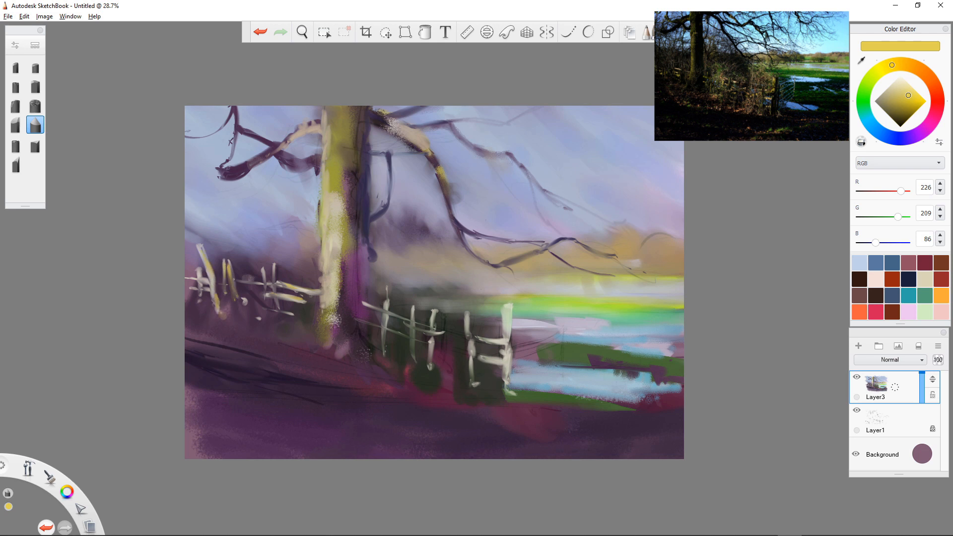
mouse_move(199, 275)
left_mouse_down()
mouse_move(201, 295)
mouse_move(198, 279)
left_mouse_up()
Step: Paint warm yellow over the fence posts right of the trunk, the thick end post and the lower linking rail
mouse_move(369, 304)
left_mouse_down()
mouse_move(411, 320)
mouse_move(384, 328)
mouse_move(383, 340)
left_mouse_up()
left_click_drag(413, 301, 412, 354)
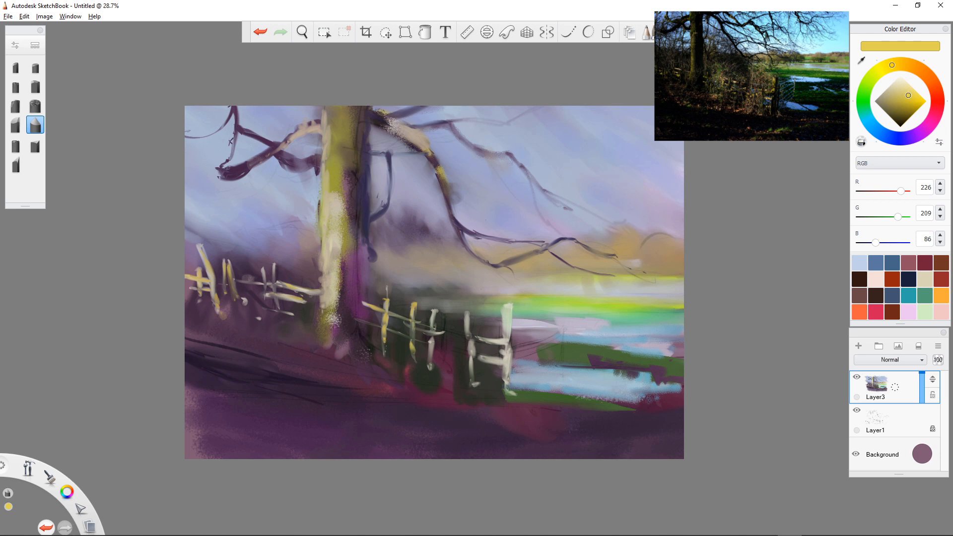
left_click_drag(435, 310, 432, 363)
mouse_move(469, 337)
left_mouse_down()
mouse_move(426, 346)
mouse_move(471, 349)
mouse_move(412, 364)
left_mouse_up()
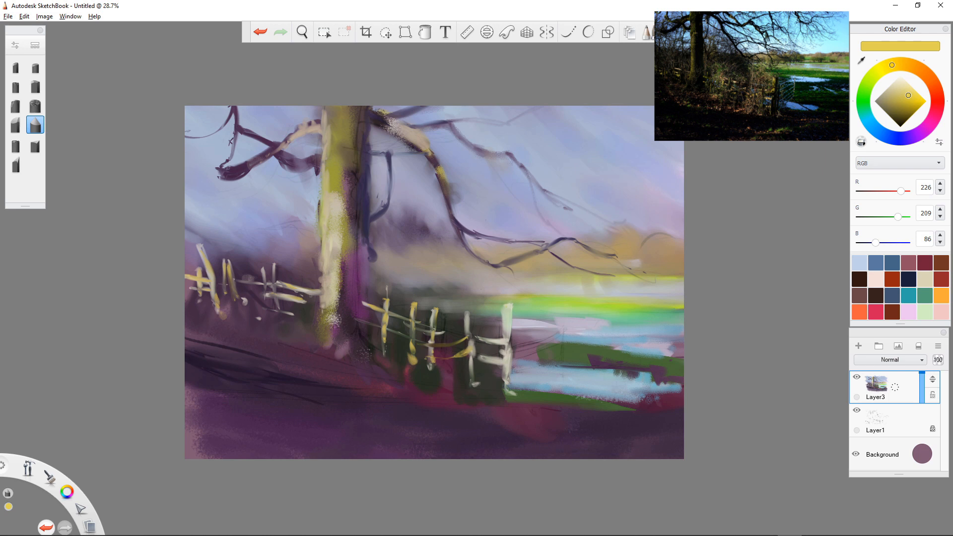
left_click_drag(505, 319, 505, 337)
left_click_drag(499, 303, 502, 391)
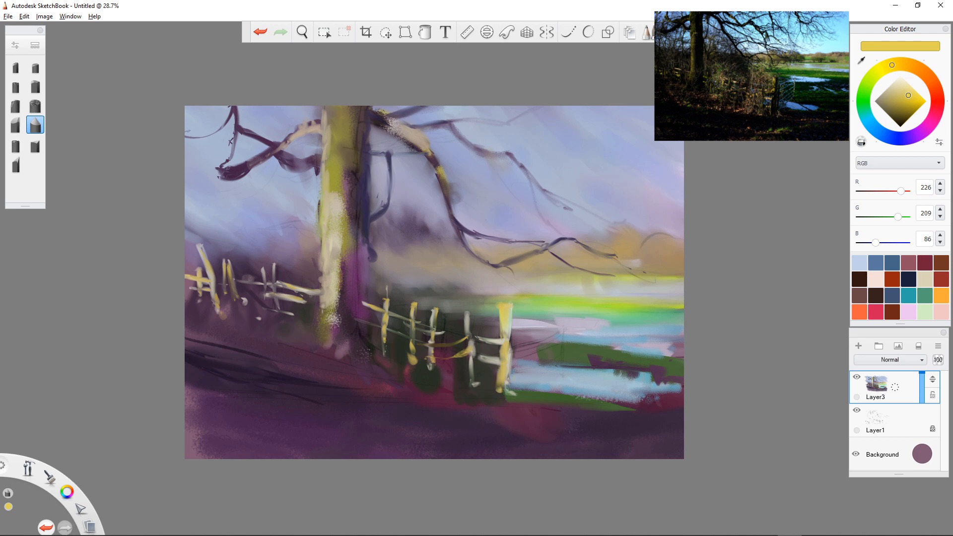
left_click_drag(477, 356, 492, 362)
Step: Add salmon pink (RGB 221, 123, 121) to the last rails and the top and left side of the thick end post
left_click(938, 101)
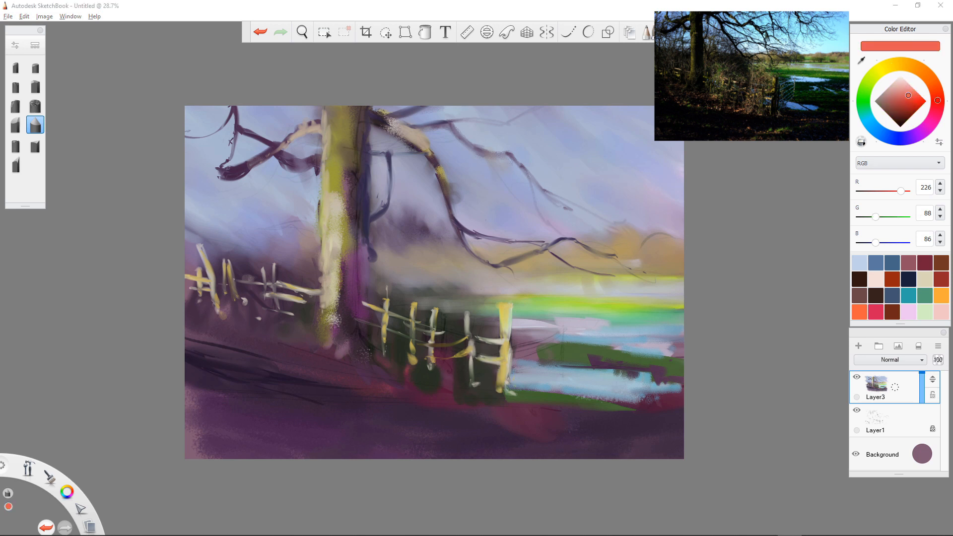
left_click(903, 88)
left_click(903, 93)
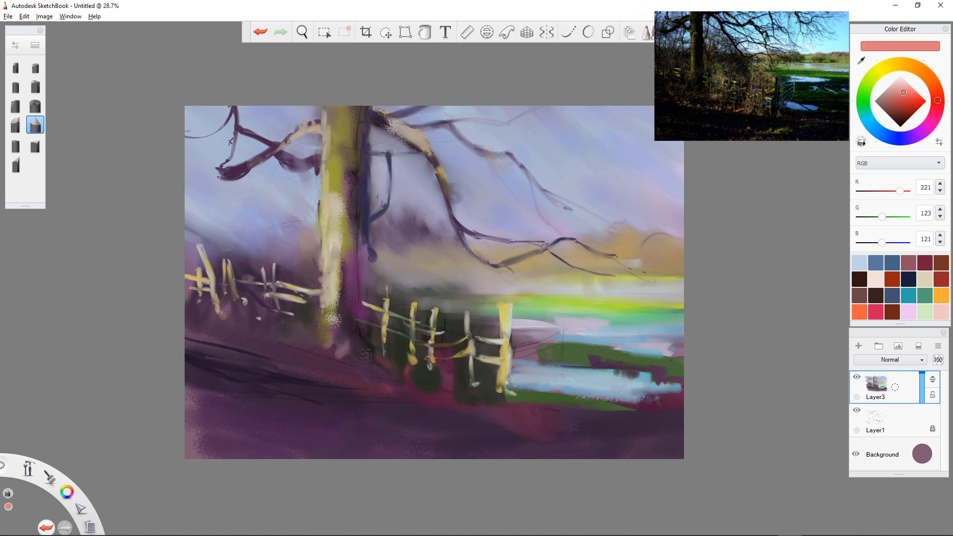
mouse_move(473, 358)
left_mouse_down()
mouse_move(500, 361)
mouse_move(505, 341)
left_mouse_up()
left_click_drag(504, 304, 502, 318)
left_click_drag(503, 313, 496, 380)
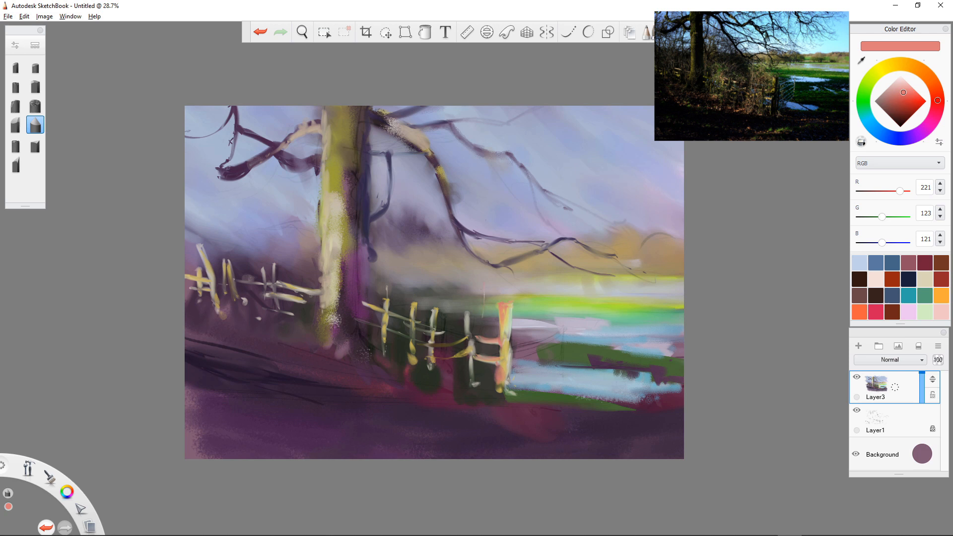
Step: Draw thin salmon pink stems rising above the fence just left of the thick end post
left_click_drag(497, 311, 484, 352)
left_click_drag(467, 284, 459, 329)
left_click_drag(451, 280, 449, 342)
Step: Draw thin near-white (RGB 243, 238, 238) stems among the pink ones in front of the fence
left_click(898, 78)
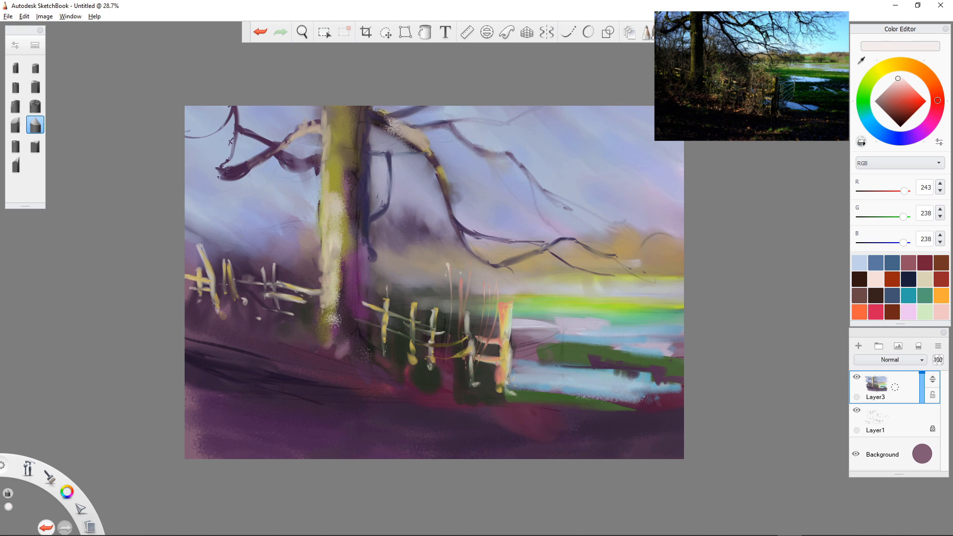
mouse_move(456, 288)
left_mouse_down()
mouse_move(458, 335)
mouse_move(464, 304)
left_mouse_up()
left_click_drag(457, 313, 456, 328)
left_click_drag(476, 285, 472, 332)
left_click_drag(468, 361, 467, 375)
left_click_drag(438, 302, 438, 331)
Step: Extend the near-white stems down to a fanned base on the dark bank, and undo the oversized blob beside them
left_click_drag(451, 367, 441, 384)
left_click_drag(444, 332, 439, 384)
left_click_drag(464, 345, 438, 421)
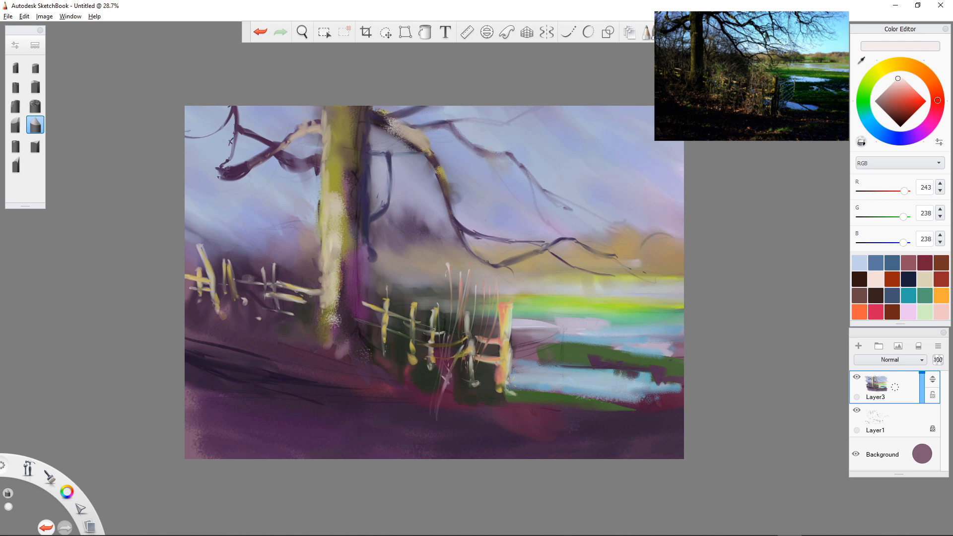
left_click_drag(460, 374, 439, 420)
left_click_drag(488, 359, 462, 399)
left_click_drag(423, 399, 427, 424)
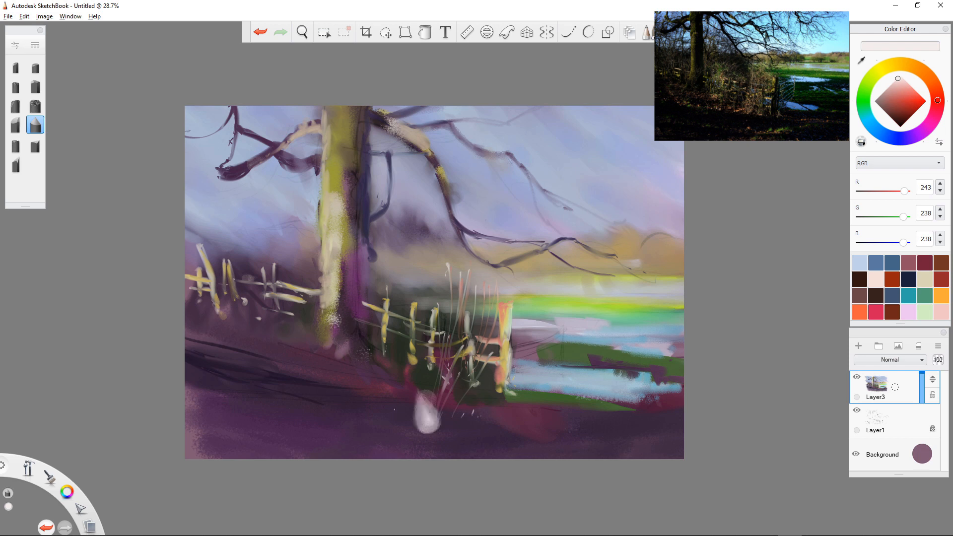
key("ctrl+z")
Step: Dab dusty pink (RGB 184, 144, 143) marks on the dark ground below the stems and reduce the brush size
left_click(890, 94)
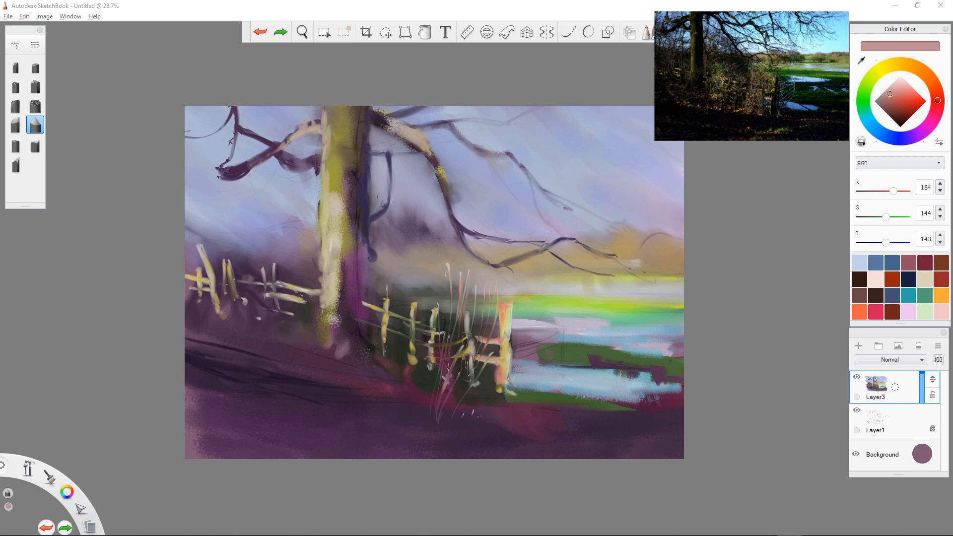
mouse_move(428, 414)
left_mouse_down()
mouse_move(432, 422)
mouse_move(375, 420)
left_mouse_up()
key("[")
key("[")
key("[")
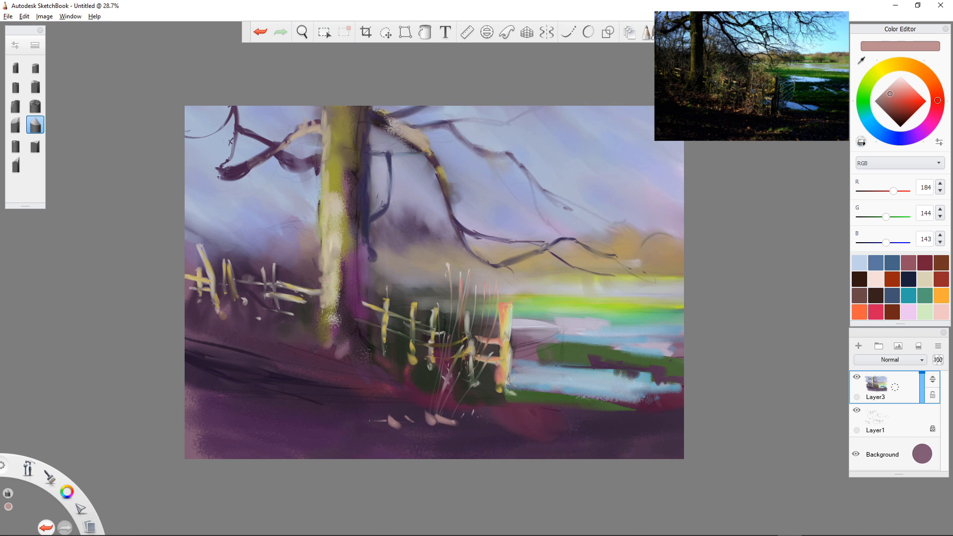
Step: Paint dark blue (RGB 27, 27, 90) down the thick end post's right side and shade the rails joining it
key("alt")
key("alt")
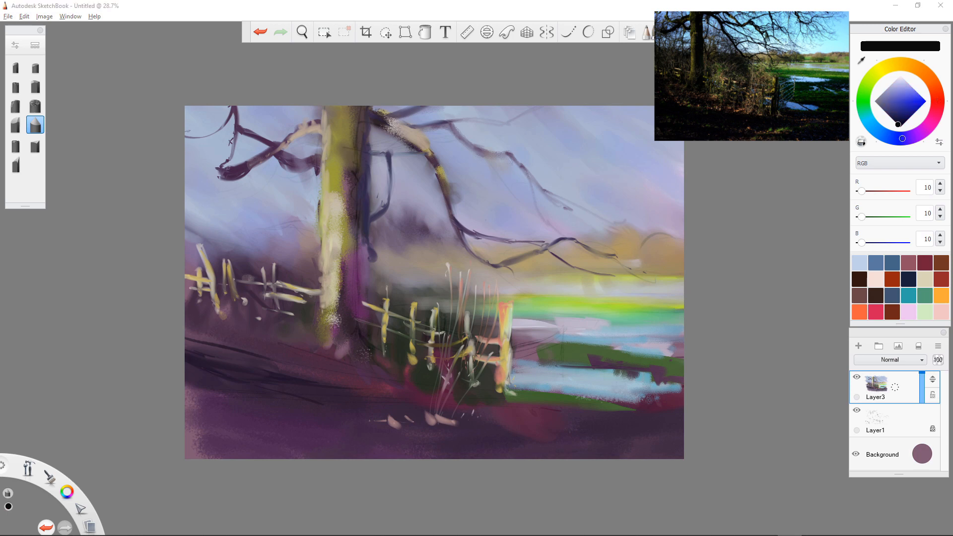
left_click_drag(898, 124, 901, 116)
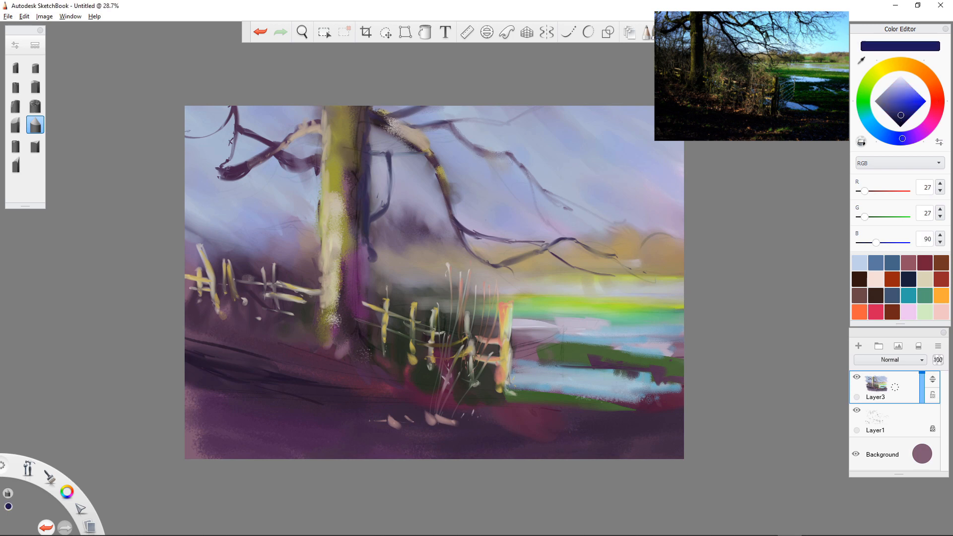
left_click_drag(510, 299, 510, 370)
left_click_drag(510, 322, 511, 362)
mouse_move(510, 321)
left_mouse_down()
mouse_move(512, 400)
mouse_move(513, 383)
left_mouse_up()
left_click_drag(512, 327, 511, 396)
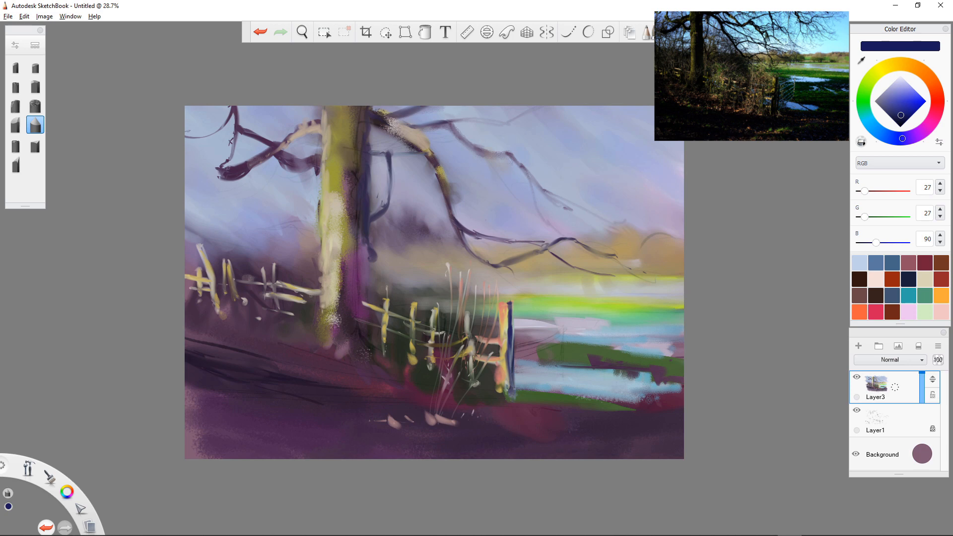
left_click_drag(480, 345, 502, 344)
Step: Draw a dark blue field gate beside the end post with two uprights and curved bars, plus dark stems on the bank
left_click_drag(520, 333, 520, 387)
mouse_move(477, 389)
left_mouse_down()
mouse_move(480, 418)
mouse_move(462, 390)
mouse_move(460, 414)
left_mouse_up()
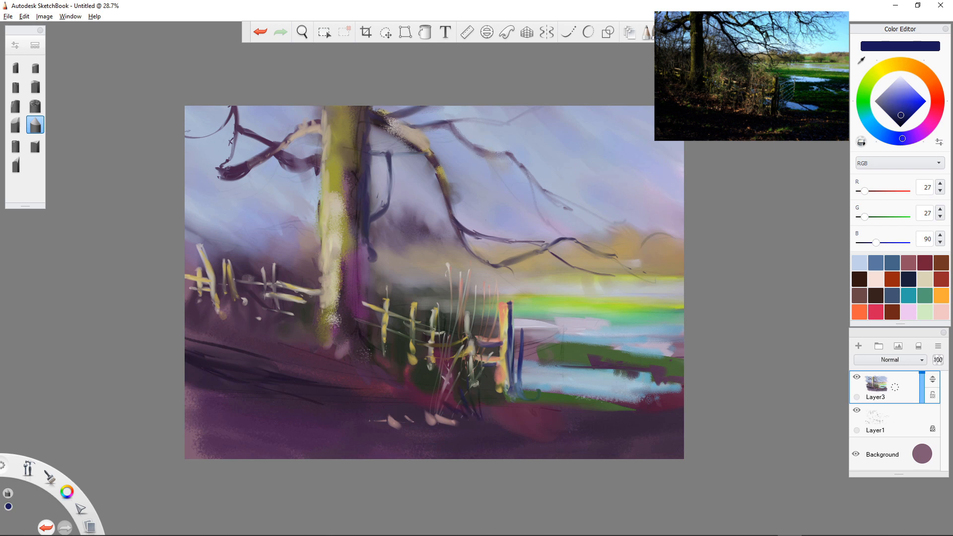
mouse_move(563, 328)
left_mouse_down()
mouse_move(523, 343)
mouse_move(516, 370)
left_mouse_up()
left_click_drag(563, 328, 562, 372)
left_click_drag(563, 327, 561, 375)
mouse_move(560, 370)
left_mouse_down()
mouse_move(534, 382)
mouse_move(544, 381)
left_mouse_up()
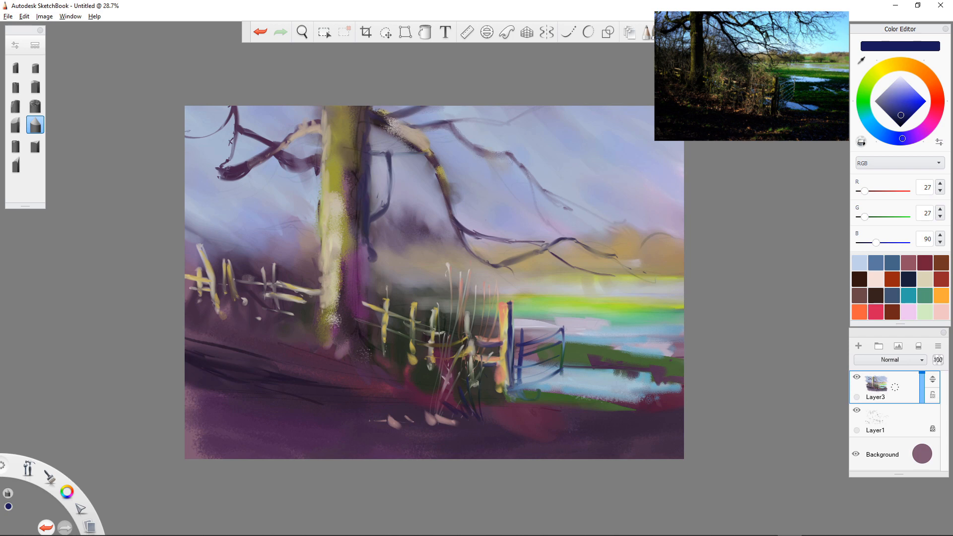
left_click_drag(562, 316, 516, 332)
mouse_move(565, 317)
left_mouse_down()
mouse_move(564, 337)
mouse_move(561, 318)
mouse_move(509, 333)
mouse_move(536, 324)
mouse_move(555, 331)
left_mouse_up()
Step: Highlight the gate's bars with pale lavender (RGB 221, 221, 249) and its far upright with pale cream (RGB 249, 248, 221)
left_click(902, 80)
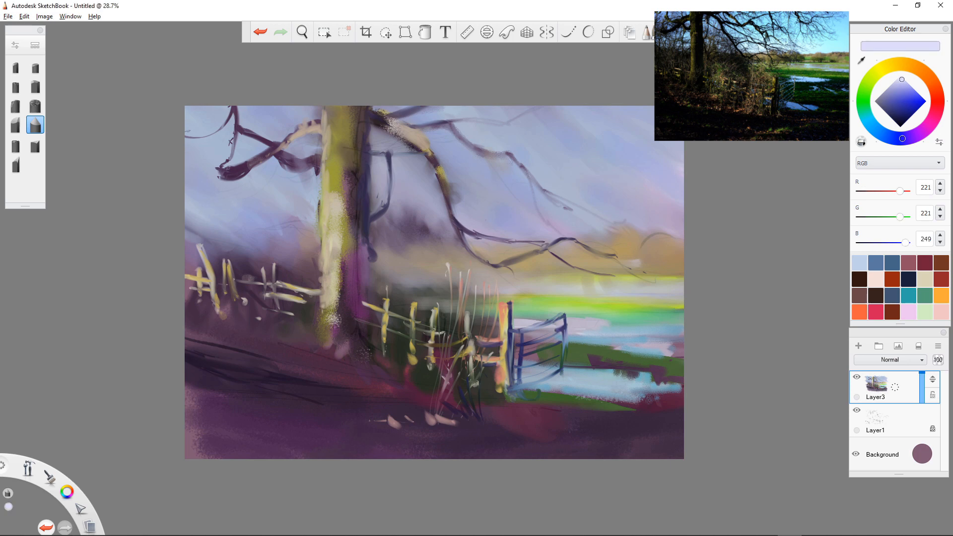
left_click_drag(553, 339, 528, 347)
left_click_drag(561, 315, 548, 321)
key("[")
mouse_move(532, 351)
left_mouse_down()
mouse_move(518, 354)
mouse_move(514, 386)
left_mouse_up()
left_click_drag(564, 330, 564, 339)
left_click(885, 67)
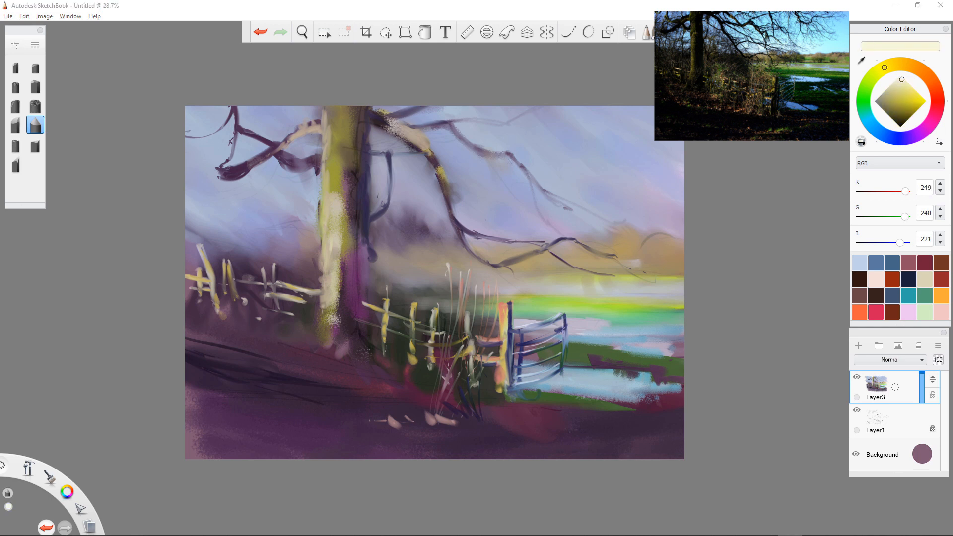
left_click_drag(562, 320, 560, 370)
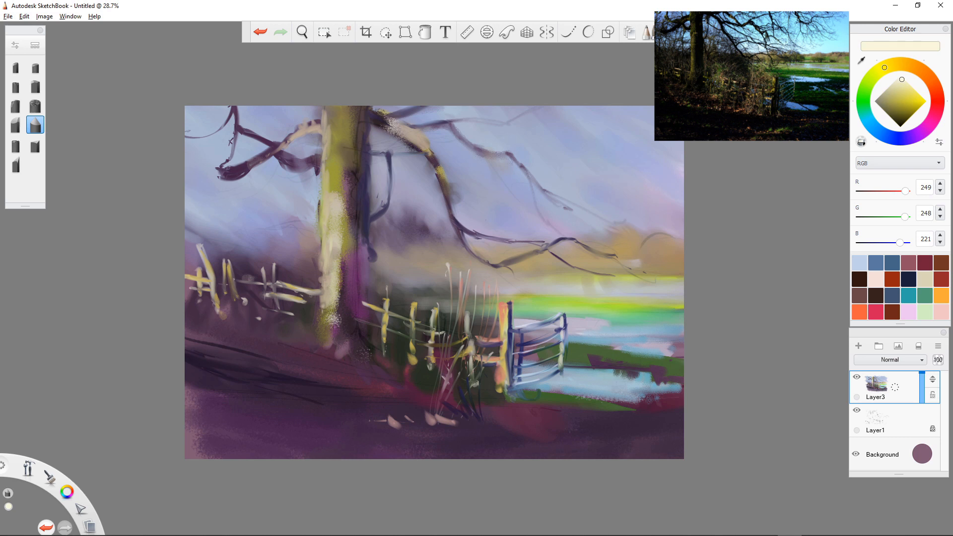
Step: Stroke pale cream light along the top of the bank below the gate using a different pastel brush at reduced size
left_click_drag(627, 409, 591, 406)
left_click(36, 106)
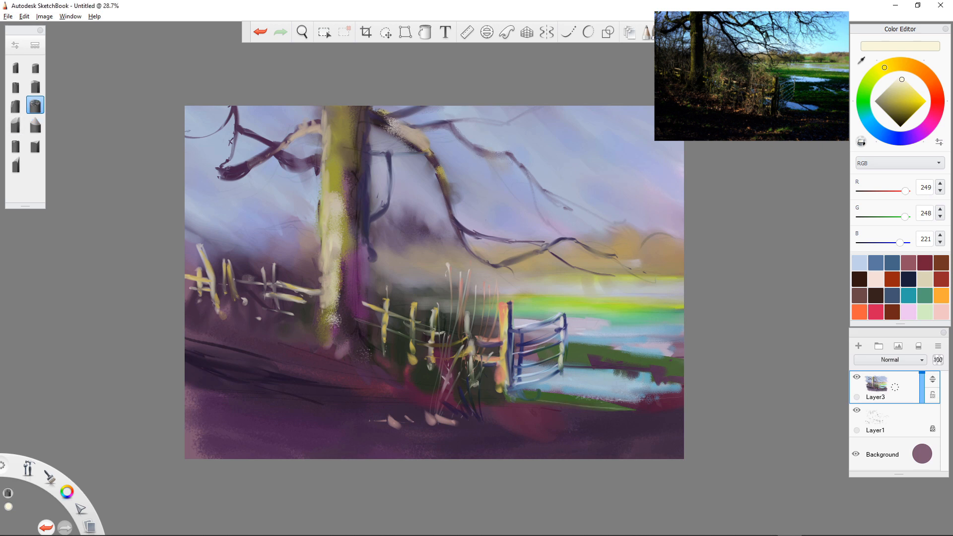
key("bracketleft")
left_click_drag(538, 414, 599, 410)
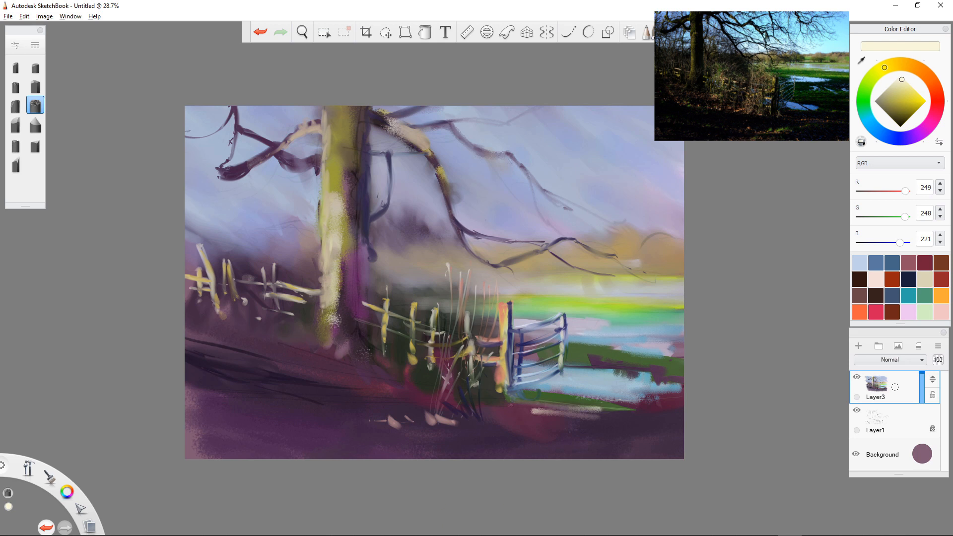
left_click_drag(504, 400, 611, 420)
Step: Dab golden yellow (RGB 229, 195, 41) along the cream light on the bank, continuing toward the canvas's right side
left_click(914, 99)
left_click(898, 64)
left_click_drag(619, 416, 624, 418)
left_click(645, 421)
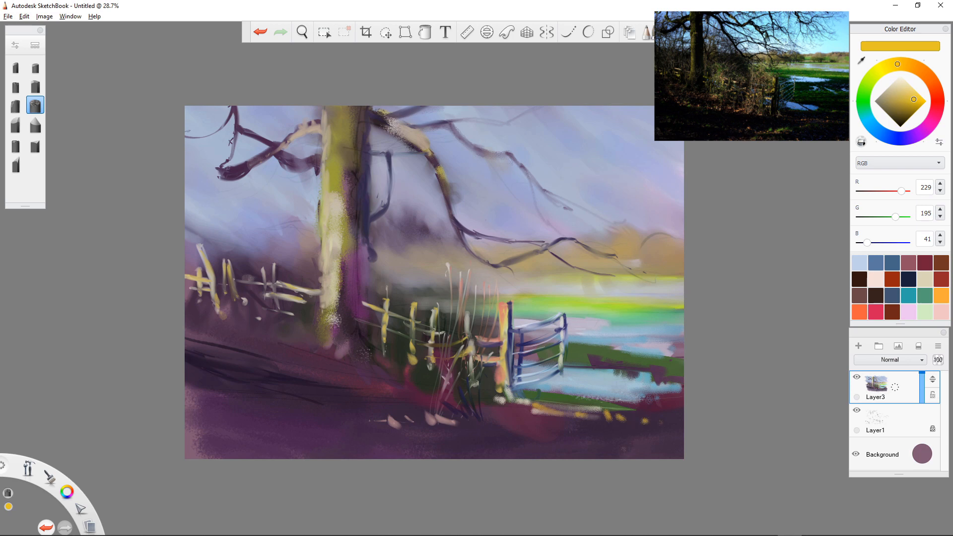
Step: Paint golden yellow patches on the ground below the stems, switching to the Arrow pastel brush and enlarging it
mouse_move(478, 418)
left_mouse_down()
mouse_move(515, 424)
mouse_move(460, 404)
mouse_move(453, 433)
mouse_move(449, 414)
mouse_move(394, 423)
mouse_move(525, 418)
left_mouse_up()
key("[")
left_click(15, 164)
key("bracketright")
key("bracketright")
key("bracketright")
key("bracketright")
key("bracketright")
key("bracketright")
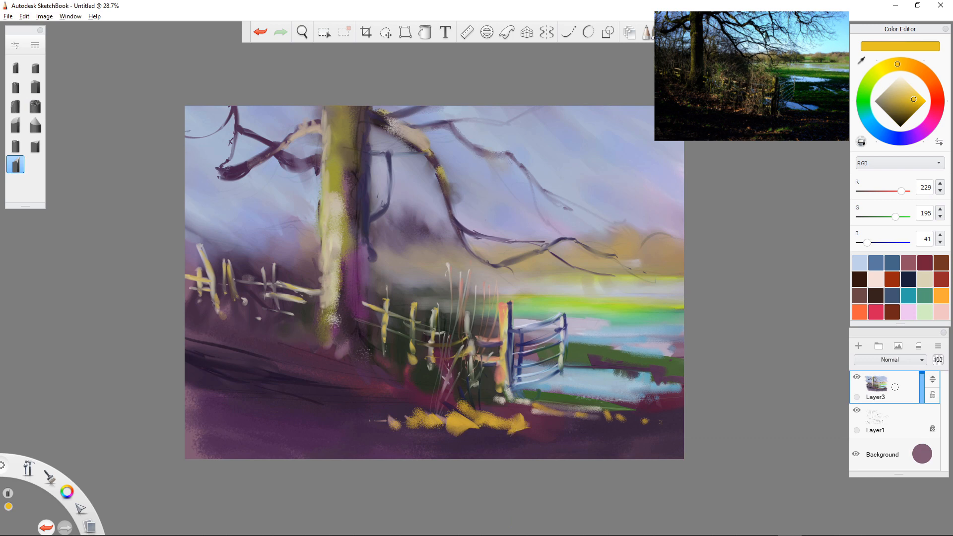
Step: Dab more golden yellow patches on the ground beyond the existing ones, below the foot of the trunk
left_click(34, 45)
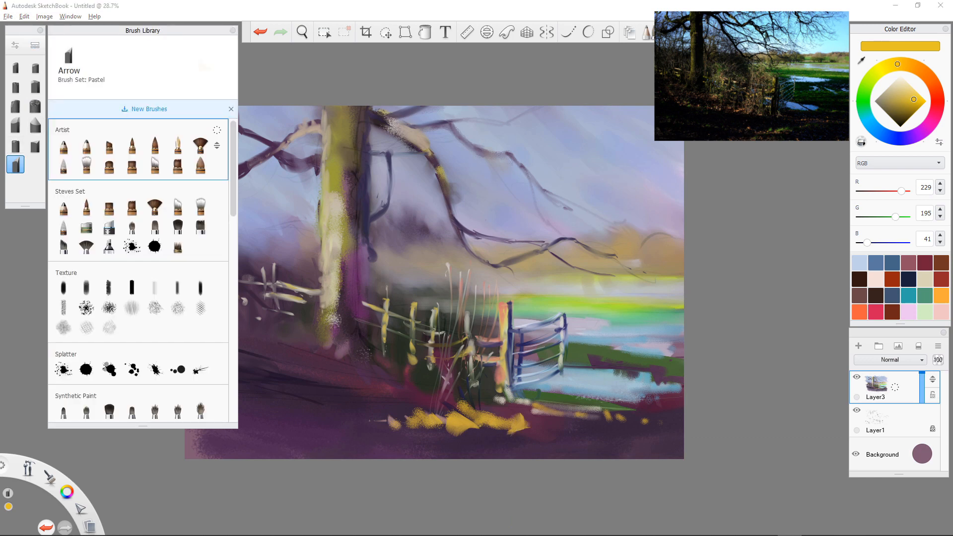
left_click(232, 31)
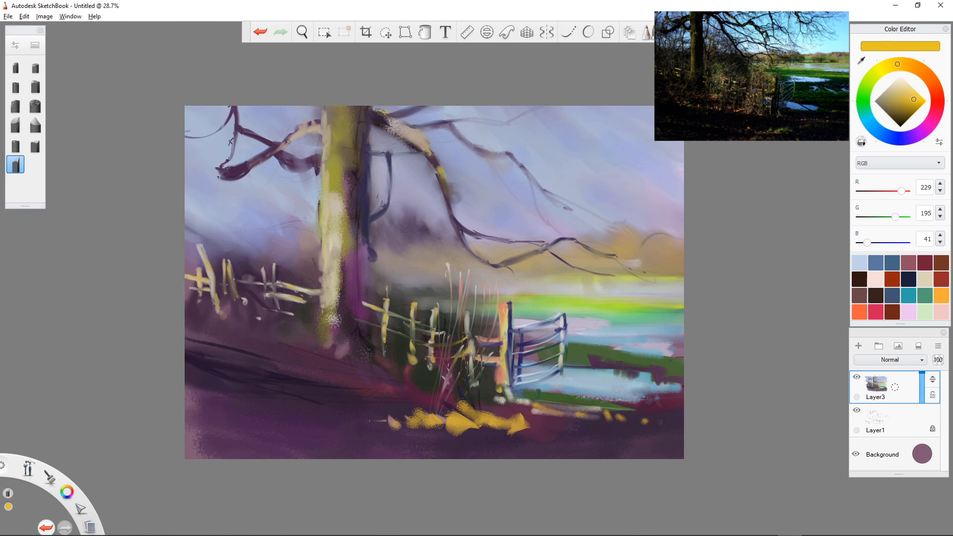
mouse_move(343, 428)
left_mouse_down()
mouse_move(356, 420)
mouse_move(336, 407)
left_mouse_up()
Step: Paint deep red leaf accents (RGB 164, 41, 34) among the yellow patches and along the bank below the gate
left_click(937, 99)
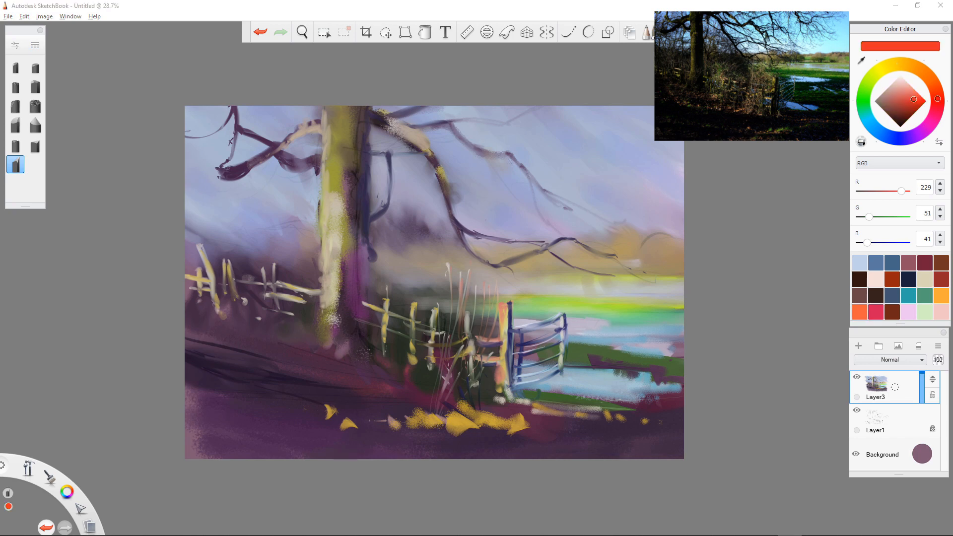
left_click(907, 107)
left_click(305, 408)
mouse_move(333, 417)
left_mouse_down()
mouse_move(359, 408)
mouse_move(487, 429)
mouse_move(463, 426)
left_mouse_up()
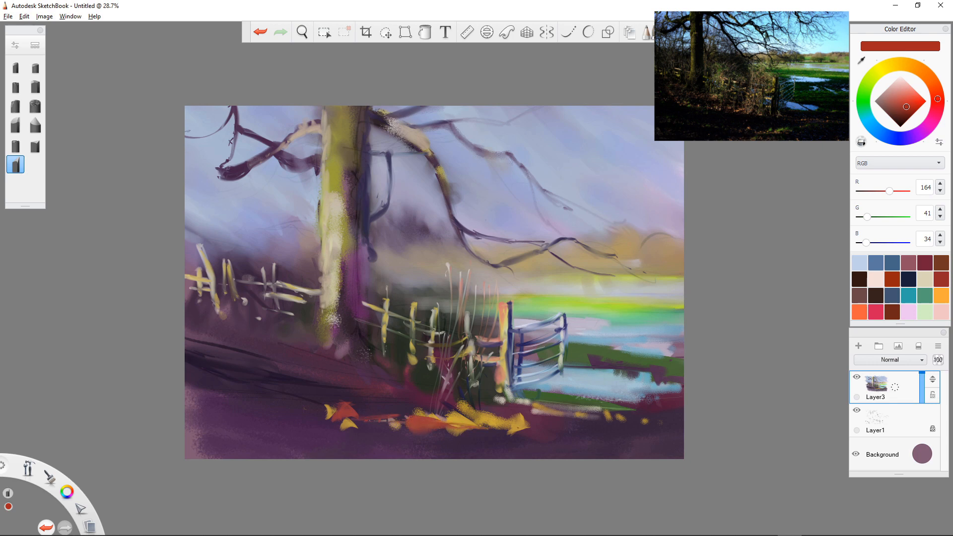
left_click_drag(565, 413, 659, 416)
mouse_move(524, 410)
left_mouse_down()
mouse_move(542, 407)
mouse_move(513, 400)
left_mouse_up()
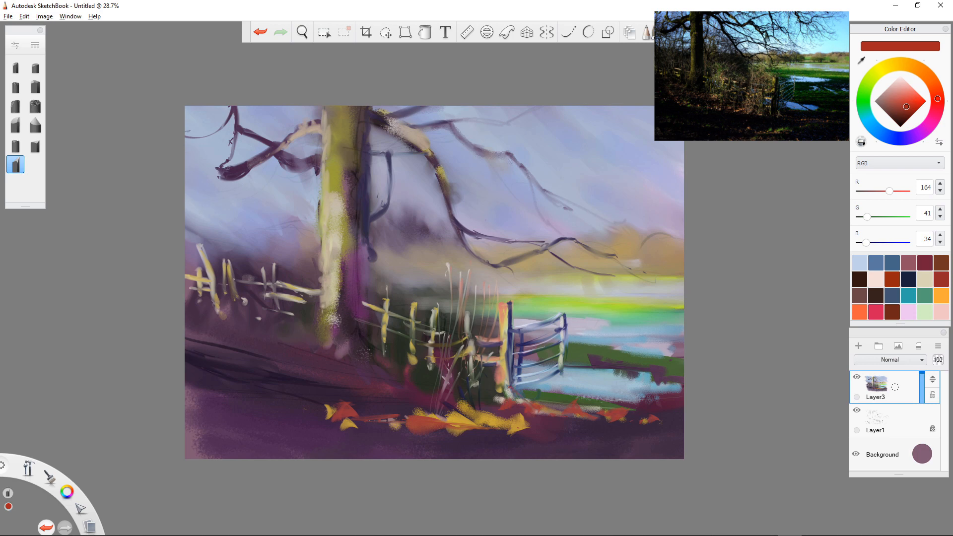
left_click_drag(446, 411, 471, 403)
Step: Scatter deep red leaves around the base of the tree and on the slope just below it
mouse_move(353, 361)
left_mouse_down()
mouse_move(377, 355)
mouse_move(355, 365)
mouse_move(398, 377)
left_mouse_up()
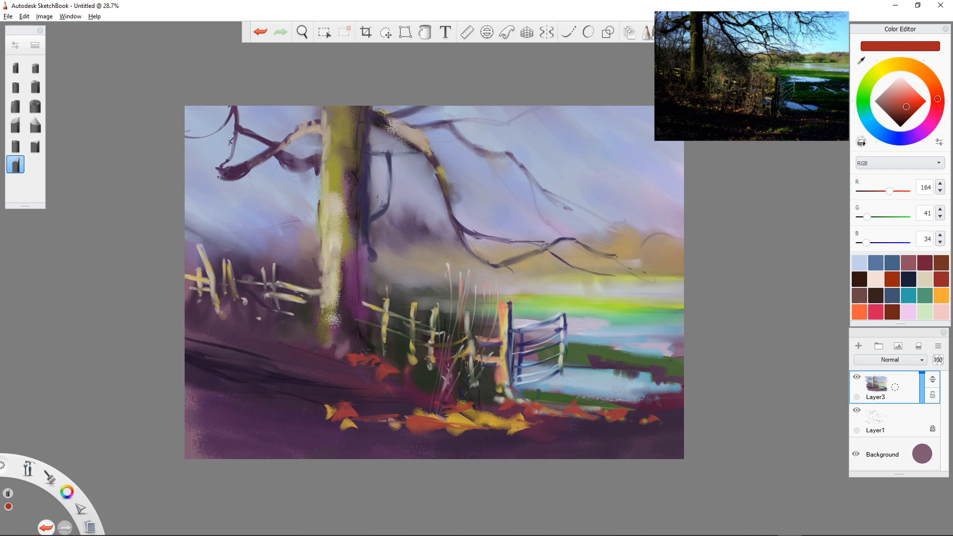
mouse_move(331, 360)
left_mouse_down()
mouse_move(340, 355)
mouse_move(313, 357)
left_mouse_up()
mouse_move(311, 355)
left_mouse_down()
mouse_move(301, 351)
mouse_move(321, 352)
left_mouse_up()
left_click_drag(393, 388, 410, 386)
mouse_move(352, 391)
left_mouse_down()
mouse_move(400, 387)
mouse_move(334, 388)
mouse_move(312, 398)
mouse_move(380, 391)
left_mouse_up()
Step: Highlight the red leaves on the slope between trunk and stems with pale pink (RGB 231, 195, 193)
left_click(899, 84)
left_click_drag(381, 391, 411, 390)
mouse_move(415, 389)
left_mouse_down()
mouse_move(406, 403)
mouse_move(414, 396)
mouse_move(287, 396)
mouse_move(303, 392)
left_mouse_up()
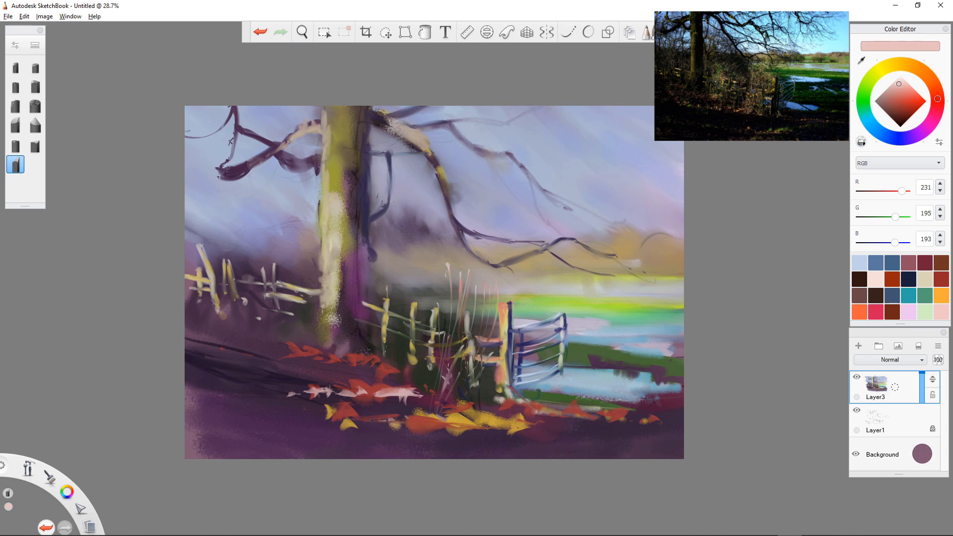
Step: Extend the pale leaf highlights to the foot of the stems in pale cream (RGB 244, 230, 175)
left_click(883, 69)
left_click(904, 84)
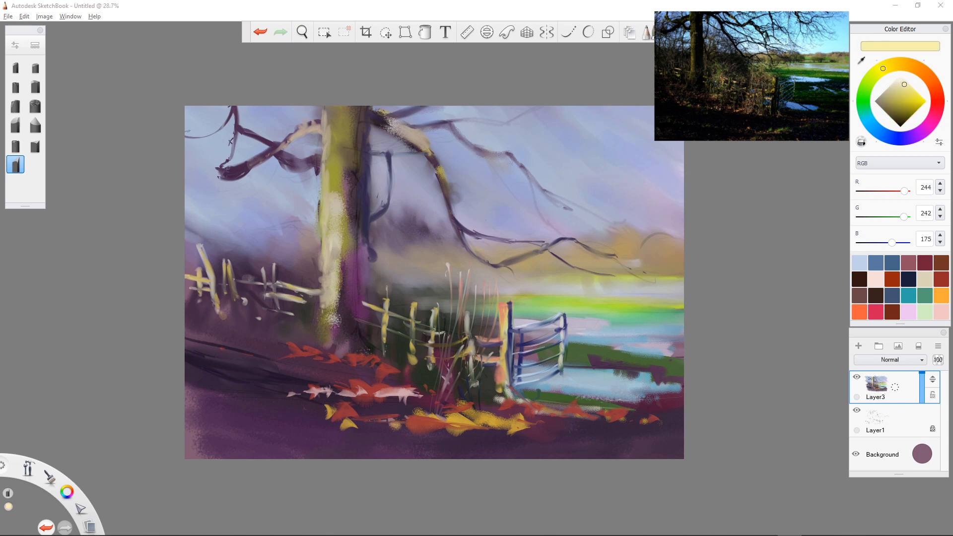
left_click(892, 65)
left_click(899, 64)
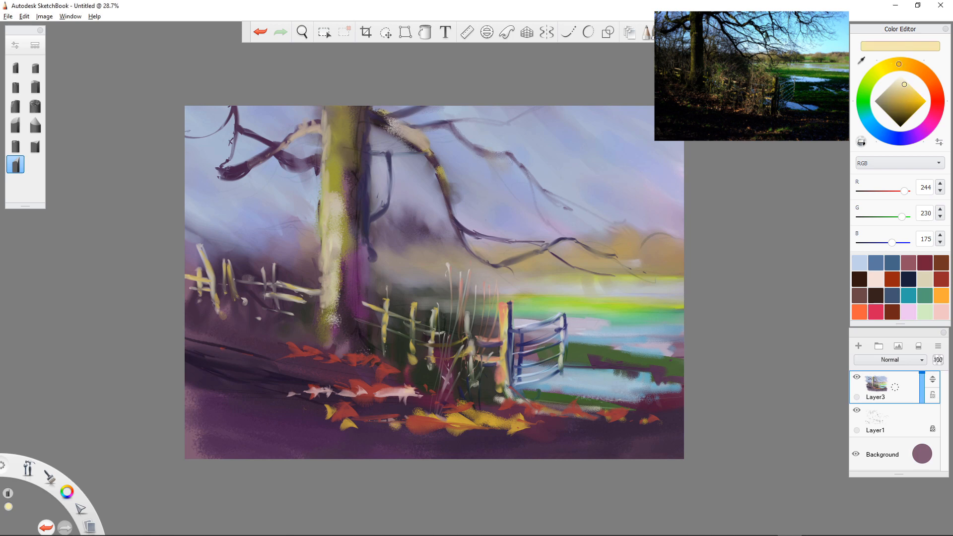
left_click_drag(417, 393, 443, 408)
Step: Add warm yellow light (RGB 247, 220, 110) to the leaf strip, the fence left of the tree and the gate post
left_click(913, 91)
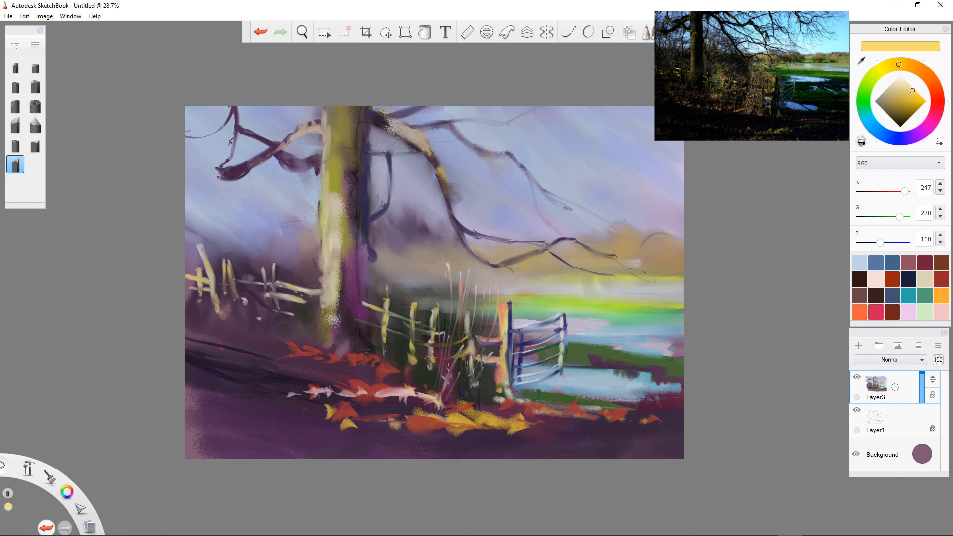
left_click_drag(278, 395, 300, 392)
mouse_move(303, 296)
left_mouse_down()
mouse_move(276, 295)
mouse_move(294, 287)
left_mouse_up()
left_click_drag(235, 282, 224, 315)
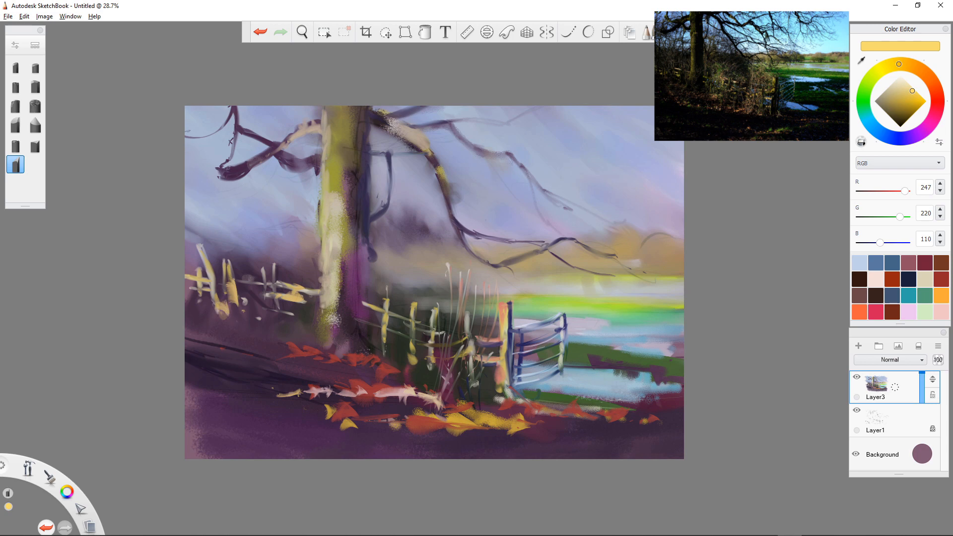
left_click_drag(501, 304, 511, 393)
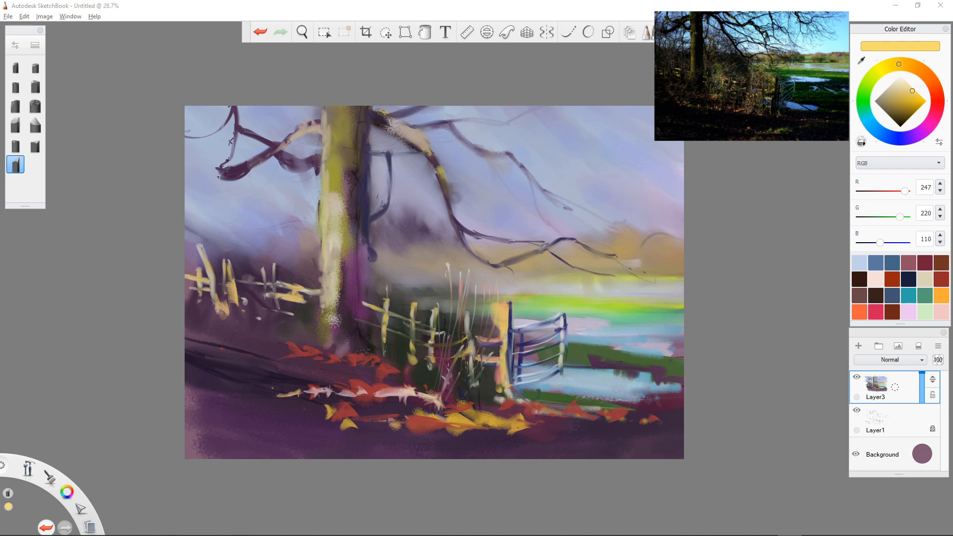
Step: Paint muted green strokes (RGB 94, 126, 82) along the bank below the gate and on the field behind it
left_click(864, 95)
left_click(904, 107)
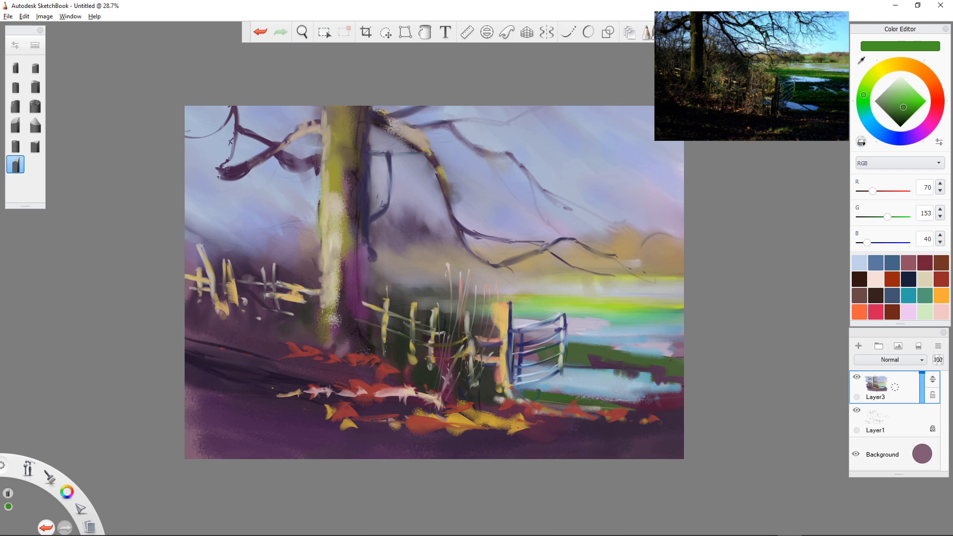
left_click(888, 106)
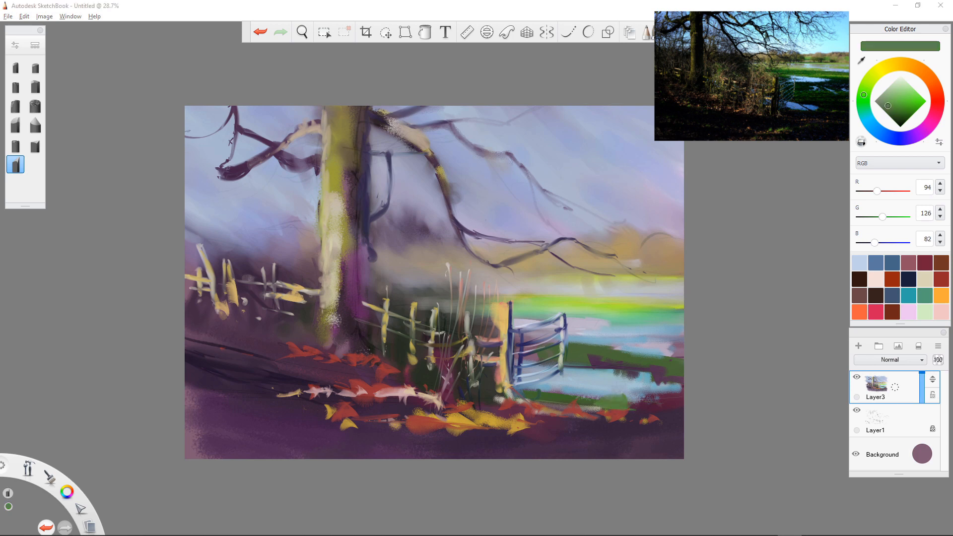
left_click_drag(548, 396, 667, 398)
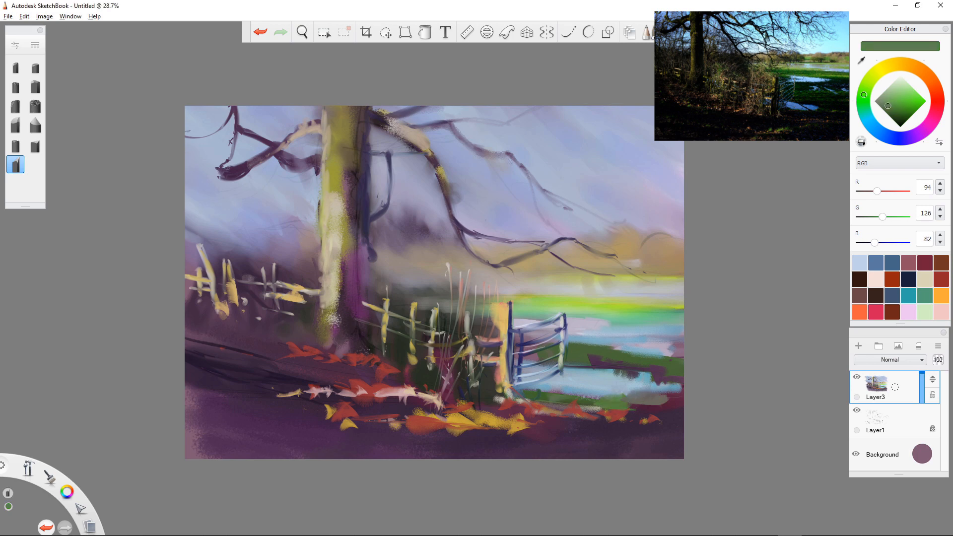
left_click_drag(593, 399, 559, 400)
left_click_drag(569, 362, 605, 364)
Step: Dab muted green into the undergrowth beside the gate post and among the fallen leaves
mouse_move(498, 361)
left_mouse_down()
mouse_move(478, 368)
mouse_move(475, 381)
mouse_move(490, 389)
left_mouse_up()
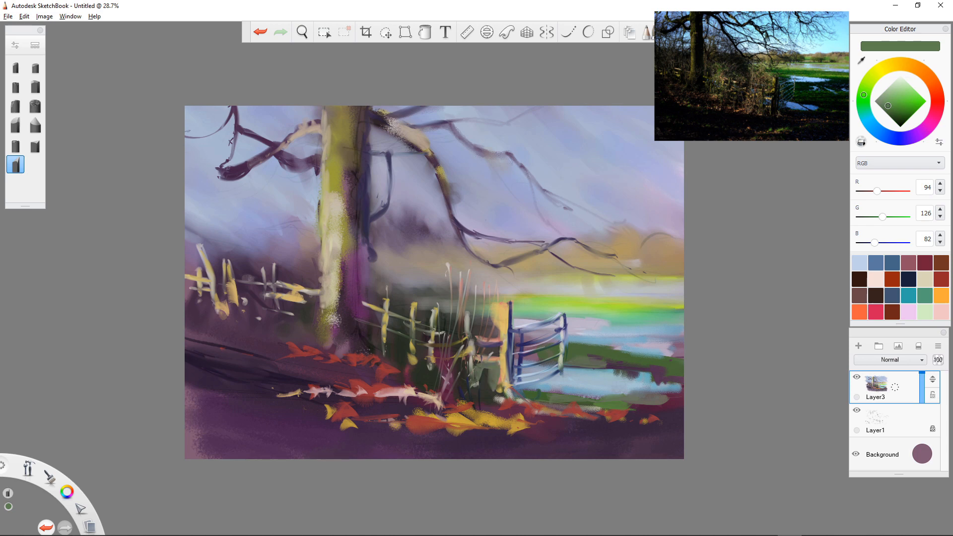
mouse_move(405, 408)
left_mouse_down()
mouse_move(399, 423)
mouse_move(417, 421)
left_mouse_up()
mouse_move(517, 431)
left_mouse_down()
mouse_move(536, 420)
mouse_move(547, 430)
left_mouse_up()
Step: Dab small yellow-green leaves (RGB 189, 200, 35) over the end of the yellow patches and along the ground below the gate
left_click(878, 71)
left_click(910, 103)
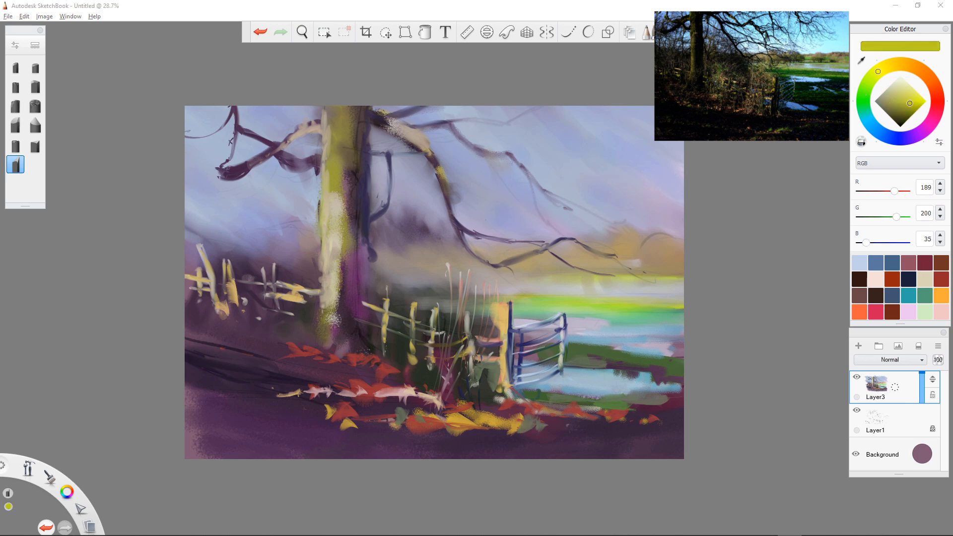
mouse_move(523, 424)
left_mouse_down()
mouse_move(547, 423)
mouse_move(518, 429)
left_mouse_up()
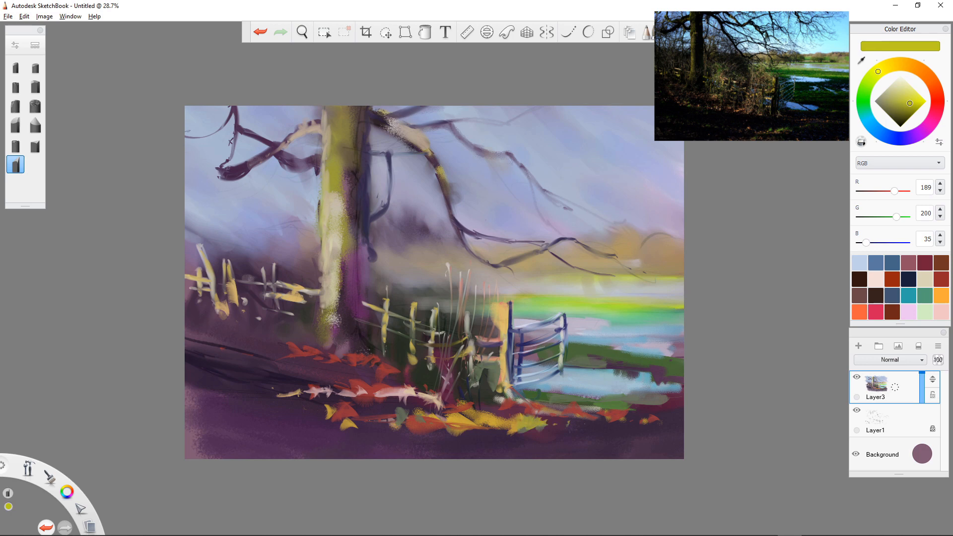
left_click_drag(575, 414, 578, 421)
mouse_move(578, 417)
left_mouse_down()
mouse_move(568, 424)
mouse_move(577, 428)
left_mouse_up()
left_click_drag(585, 427, 569, 423)
left_click_drag(557, 419, 565, 429)
left_click_drag(544, 422, 550, 430)
Step: Scatter yellow-green leaves and trailing strokes across the slope left of the tree's foot
left_click_drag(335, 383, 328, 398)
mouse_move(326, 383)
left_mouse_down()
mouse_move(288, 393)
mouse_move(277, 373)
mouse_move(288, 381)
mouse_move(242, 368)
left_mouse_up()
mouse_move(281, 373)
left_mouse_down()
mouse_move(290, 378)
mouse_move(272, 376)
mouse_move(296, 381)
mouse_move(210, 358)
left_mouse_up()
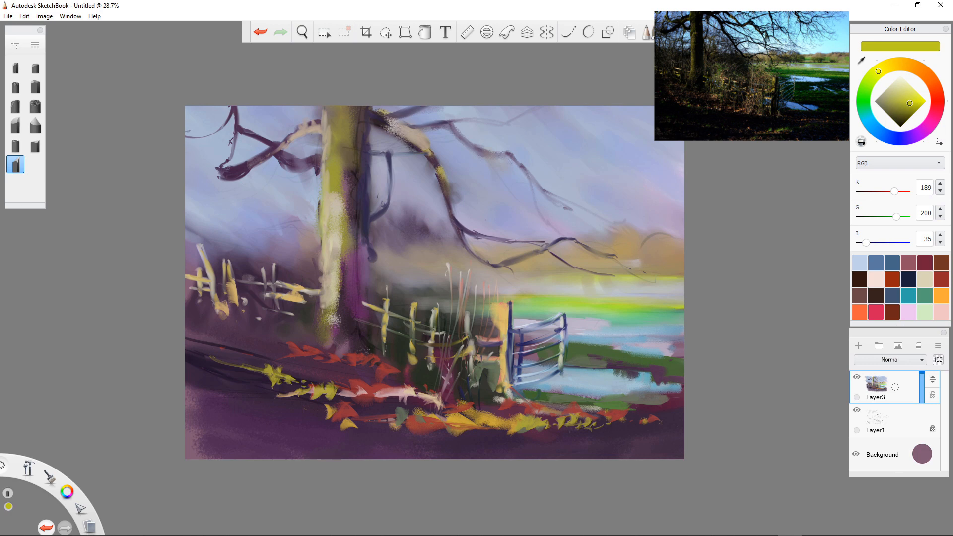
mouse_move(270, 387)
left_mouse_down()
mouse_move(278, 398)
mouse_move(263, 397)
left_mouse_up()
mouse_move(245, 390)
left_mouse_down()
mouse_move(219, 382)
mouse_move(254, 393)
left_mouse_up()
mouse_move(250, 384)
left_mouse_down()
mouse_move(271, 401)
mouse_move(328, 402)
left_mouse_up()
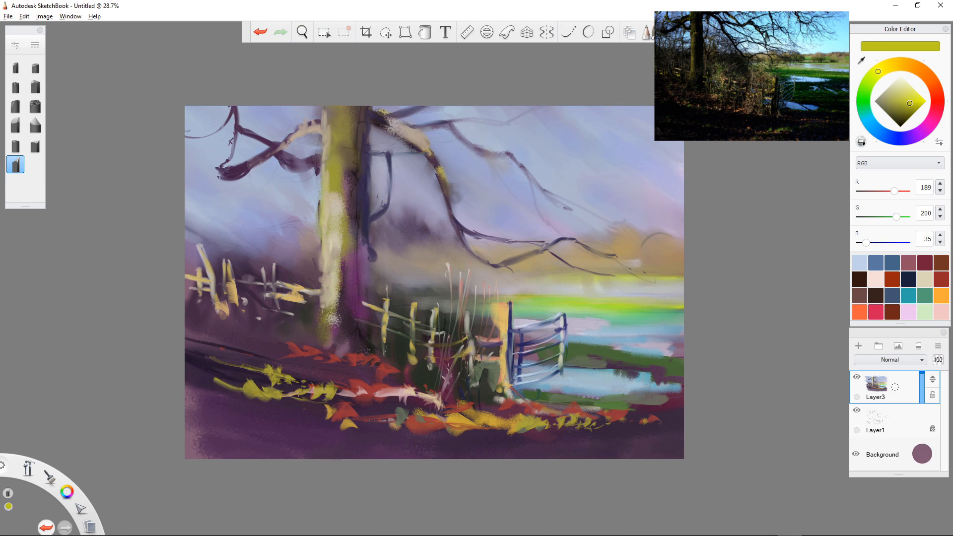
Step: Brush yellow-green light down the sunlit side of the trunk, from the top of the canvas to its base
left_click_drag(340, 258, 318, 340)
left_click_drag(341, 292, 334, 318)
mouse_move(328, 186)
left_mouse_down()
mouse_move(327, 259)
mouse_move(338, 246)
left_mouse_up()
left_click_drag(326, 109, 326, 183)
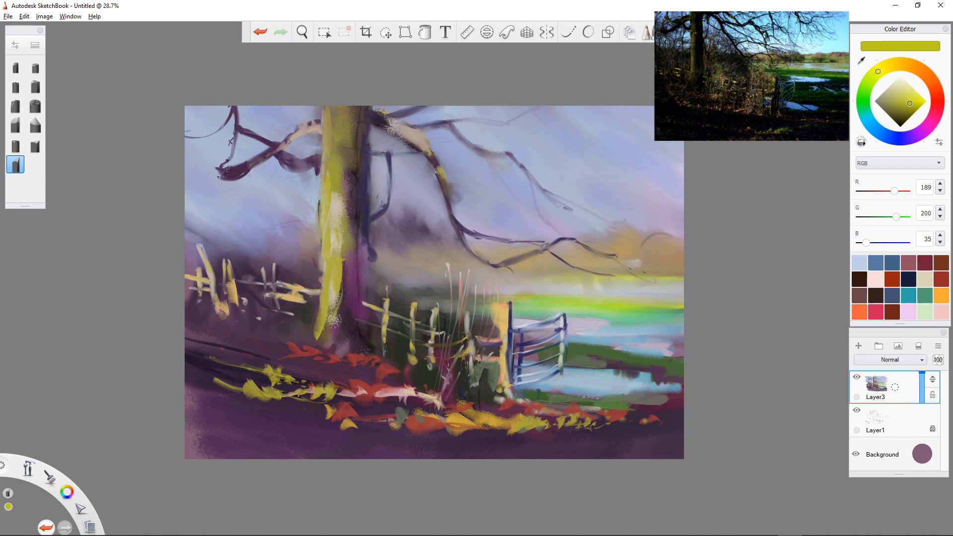
left_click_drag(334, 194, 334, 214)
left_click_drag(340, 247, 343, 259)
Step: Darken the trunk's shadow side and the hanging branch beside it with dark violet (RGB 27, 23, 33)
left_click(896, 121)
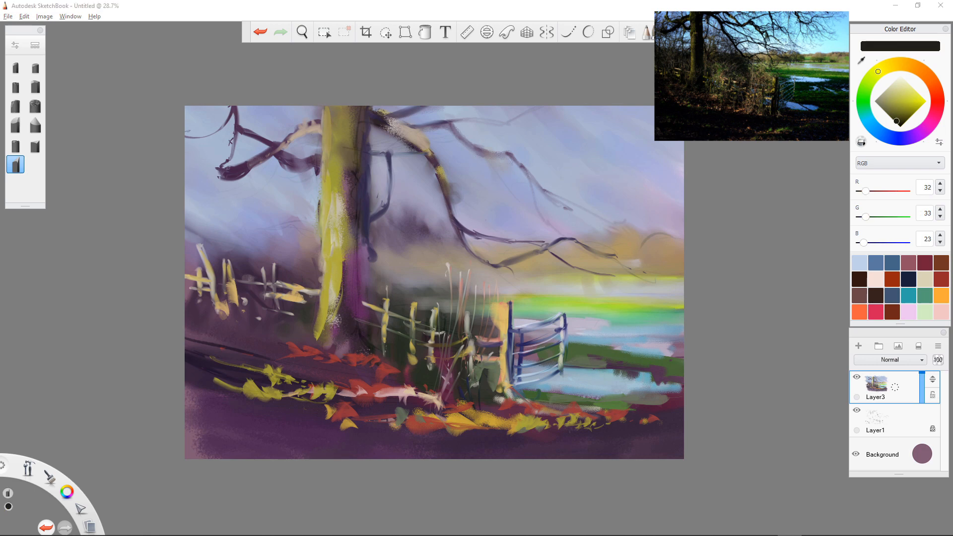
left_click(916, 136)
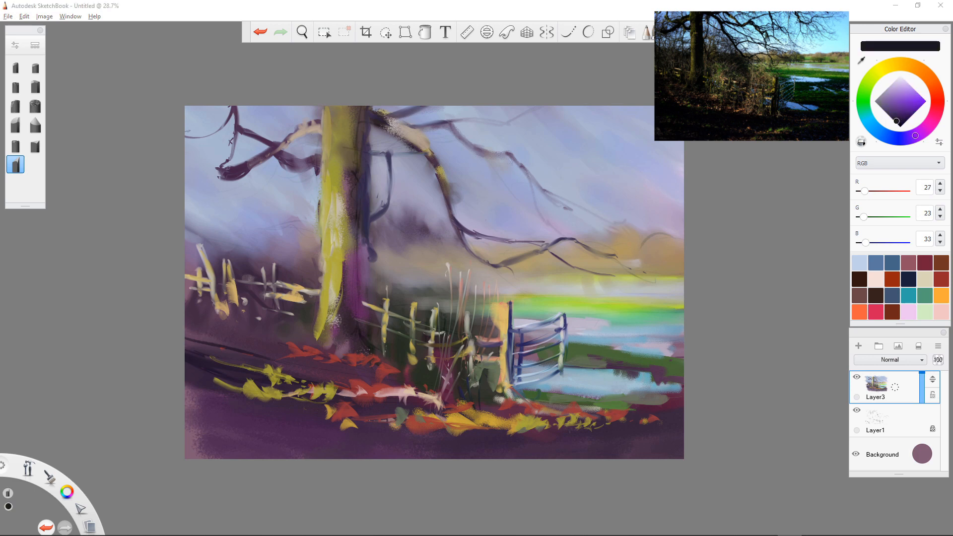
left_click_drag(366, 231, 367, 282)
left_click_drag(368, 179, 368, 196)
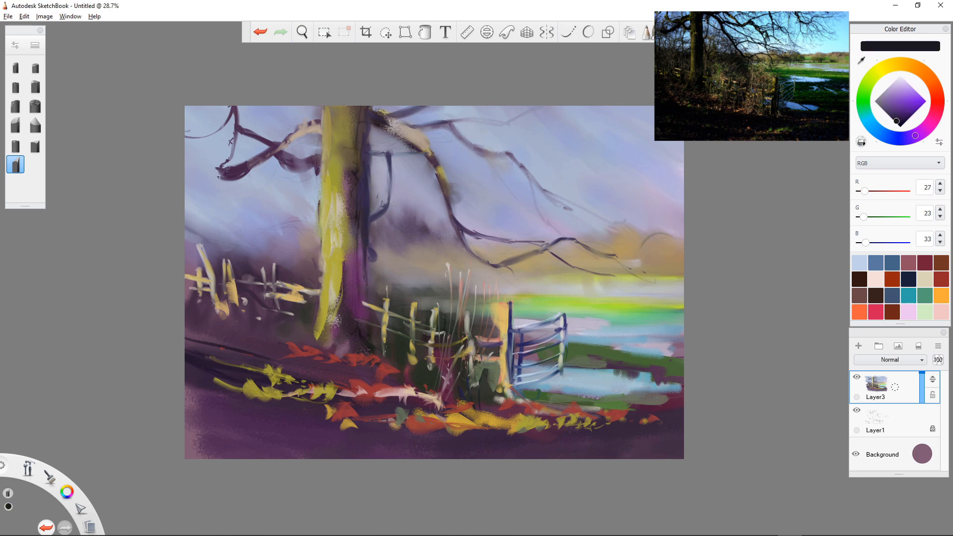
left_click_drag(387, 125, 386, 205)
Step: Draw thin dark twigs rising from the undergrowth to the right of the trunk
left_click_drag(388, 253, 373, 276)
left_click_drag(400, 184, 371, 285)
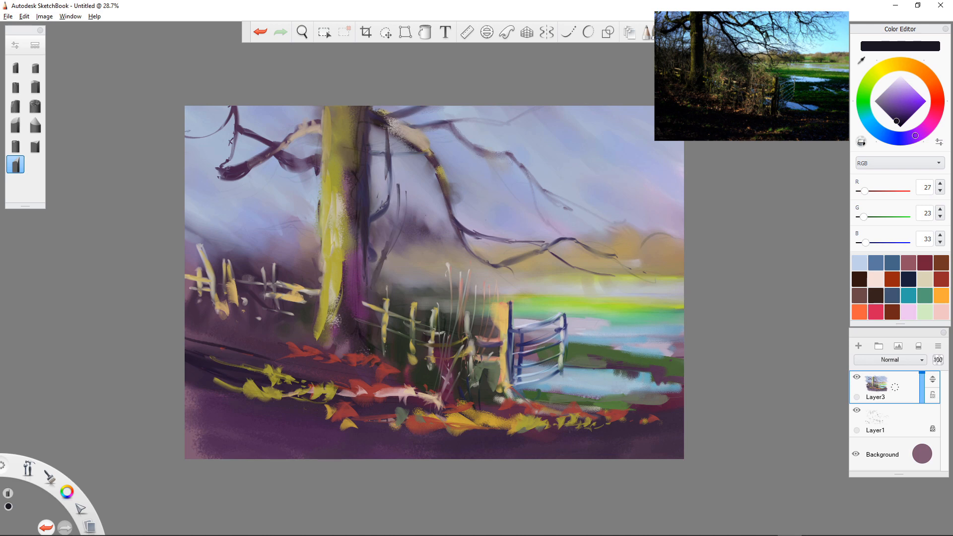
mouse_move(425, 217)
left_mouse_down()
mouse_move(389, 252)
mouse_move(402, 253)
mouse_move(400, 285)
left_mouse_up()
mouse_move(429, 251)
left_mouse_down()
mouse_move(410, 280)
mouse_move(426, 274)
left_mouse_up()
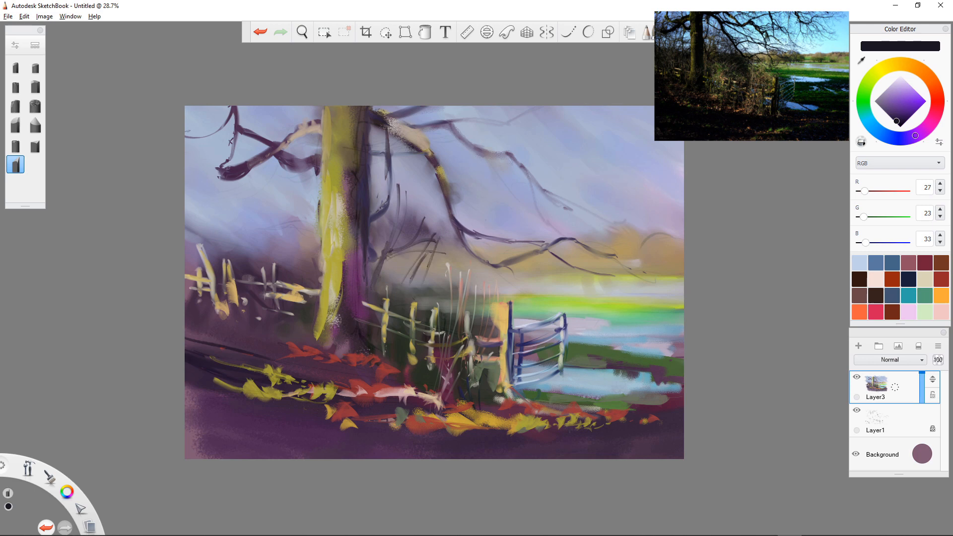
left_click_drag(419, 222, 411, 276)
mouse_move(406, 228)
left_mouse_down()
mouse_move(399, 273)
mouse_move(364, 293)
left_mouse_up()
left_click_drag(448, 213, 440, 269)
left_click_drag(432, 192, 427, 223)
mouse_move(415, 184)
left_mouse_down()
mouse_move(423, 212)
mouse_move(434, 202)
left_mouse_up()
left_click_drag(403, 253, 400, 267)
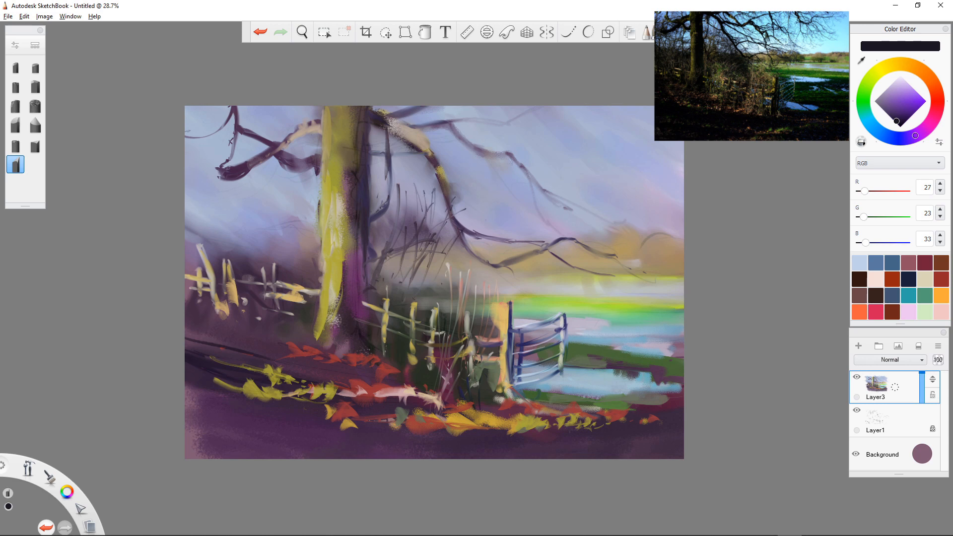
Step: Draw fine dark twigs fanning out just left of the trunk, above the fence
mouse_move(293, 185)
left_mouse_down()
mouse_move(312, 228)
mouse_move(307, 264)
mouse_move(289, 240)
left_mouse_up()
mouse_move(276, 199)
left_mouse_down()
mouse_move(276, 223)
mouse_move(267, 221)
mouse_move(303, 249)
mouse_move(291, 217)
left_mouse_up()
left_click_drag(300, 177, 314, 201)
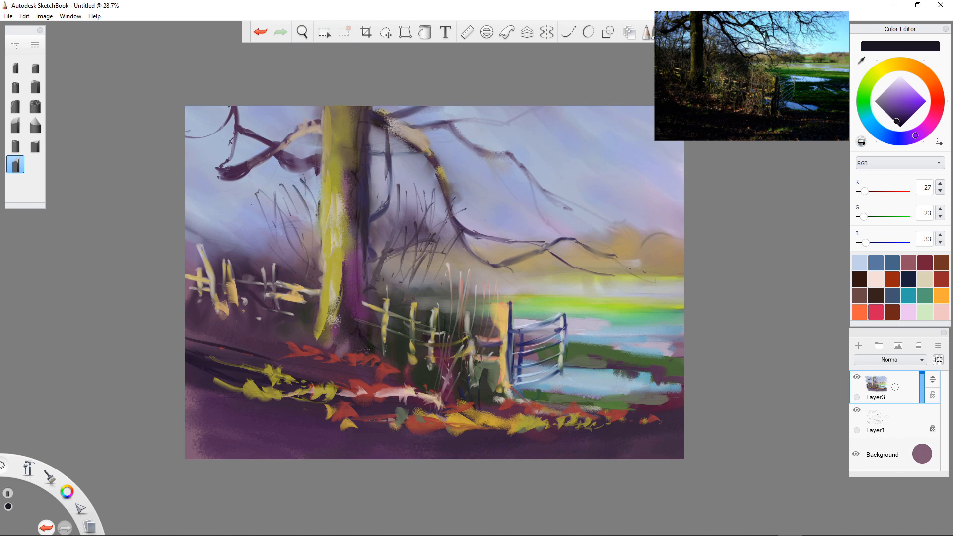
Step: Fill the sky near the canvas's left edge with long, fine dark twigs above the fence
left_click_drag(205, 107, 247, 248)
left_click_drag(214, 145, 256, 234)
left_click_drag(207, 195, 246, 243)
mouse_move(189, 122)
left_mouse_down()
mouse_move(210, 196)
mouse_move(189, 128)
left_mouse_up()
mouse_move(210, 181)
left_mouse_down()
mouse_move(222, 219)
mouse_move(221, 210)
left_mouse_up()
left_click_drag(222, 219, 229, 242)
left_click_drag(210, 160, 213, 186)
left_click_drag(199, 108, 206, 183)
left_click_drag(207, 197, 210, 220)
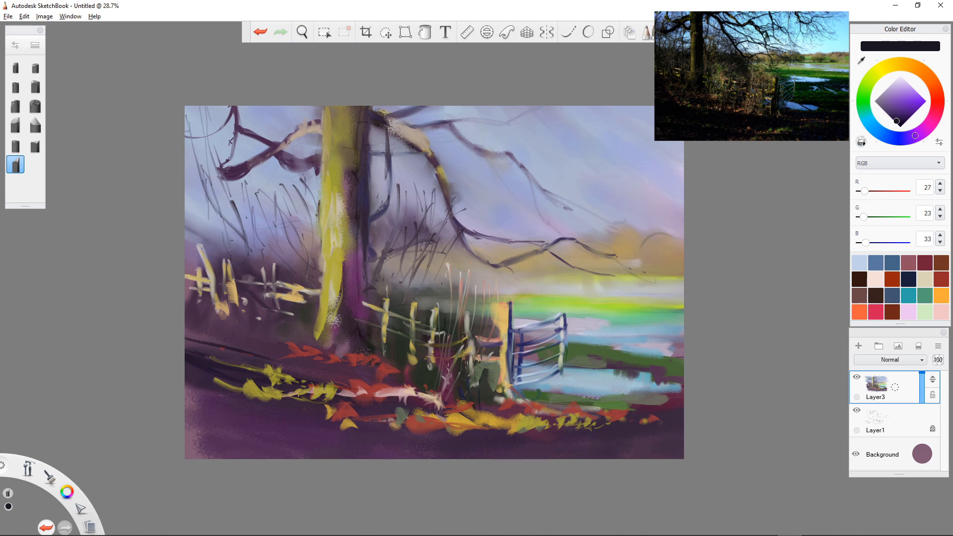
Step: Add fine dark twigs hanging around the tree's left branches and below the large branch right of the trunk
mouse_move(263, 163)
left_mouse_down()
mouse_move(274, 202)
mouse_move(280, 179)
mouse_move(296, 207)
left_mouse_up()
left_click_drag(262, 107, 270, 142)
left_click_drag(255, 108, 259, 131)
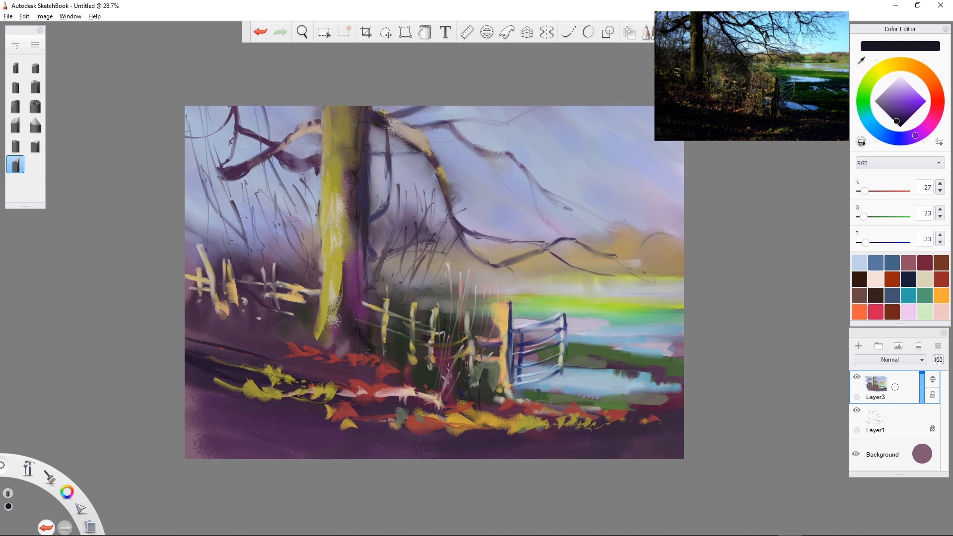
left_click_drag(252, 167, 257, 192)
mouse_move(271, 107)
left_mouse_down()
mouse_move(294, 201)
mouse_move(307, 201)
left_mouse_up()
mouse_move(291, 158)
left_mouse_down()
mouse_move(276, 188)
mouse_move(285, 182)
left_mouse_up()
left_click_drag(415, 155, 413, 209)
left_click_drag(430, 178, 427, 202)
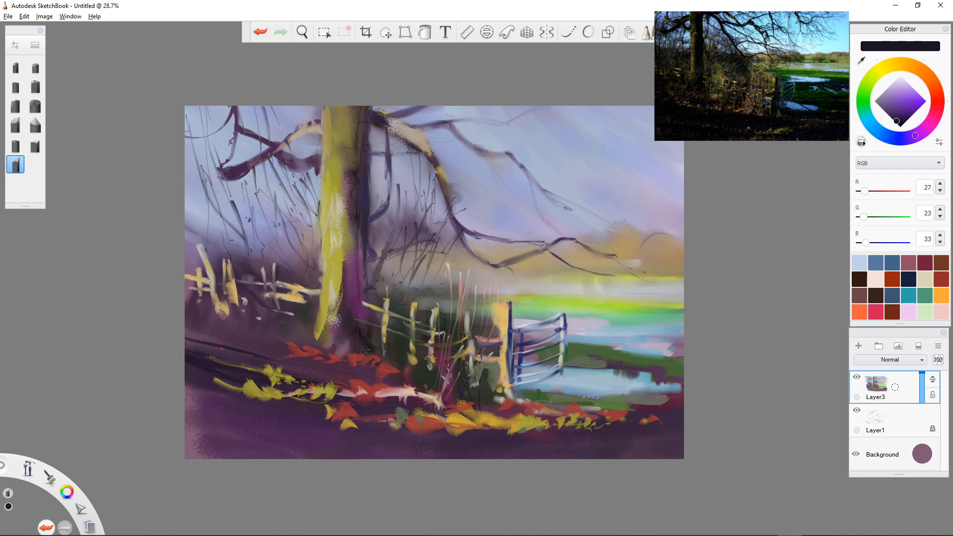
Step: Darken the middle branch right of the trunk and draw thin twigs trailing down from it
mouse_move(416, 125)
left_mouse_down()
mouse_move(445, 121)
mouse_move(473, 146)
mouse_move(496, 151)
mouse_move(473, 169)
left_mouse_up()
mouse_move(457, 137)
left_mouse_down()
mouse_move(498, 191)
mouse_move(544, 211)
left_mouse_up()
left_click_drag(496, 182, 530, 205)
left_click_drag(460, 147, 505, 237)
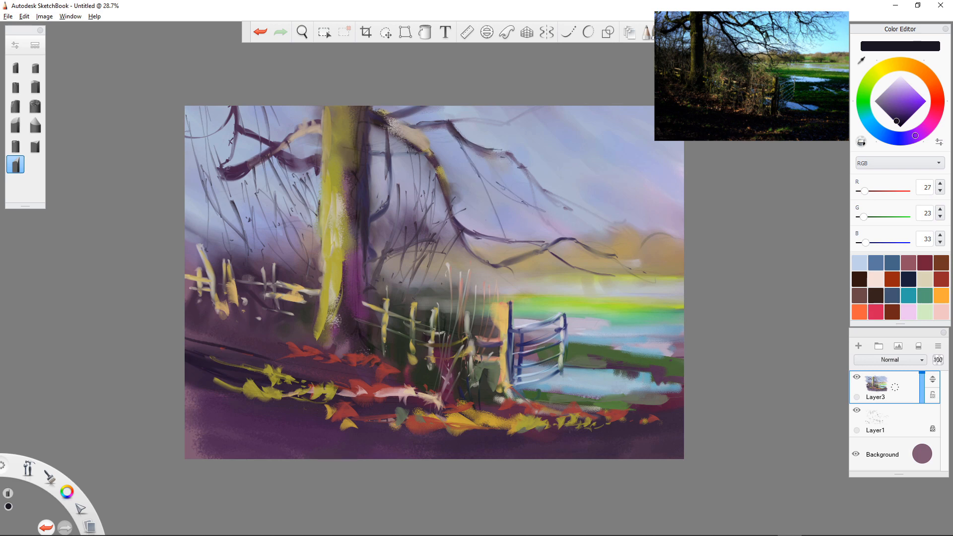
left_click_drag(527, 207, 574, 262)
Step: Extend the uppermost right-hand branch to the canvas's top edge and add long thin twigs sweeping down from it
mouse_move(444, 119)
left_mouse_down()
mouse_move(549, 121)
mouse_move(577, 106)
left_mouse_up()
left_click_drag(518, 123, 621, 188)
left_click_drag(551, 142, 583, 166)
mouse_move(524, 125)
left_mouse_down()
mouse_move(576, 203)
mouse_move(628, 229)
left_mouse_up()
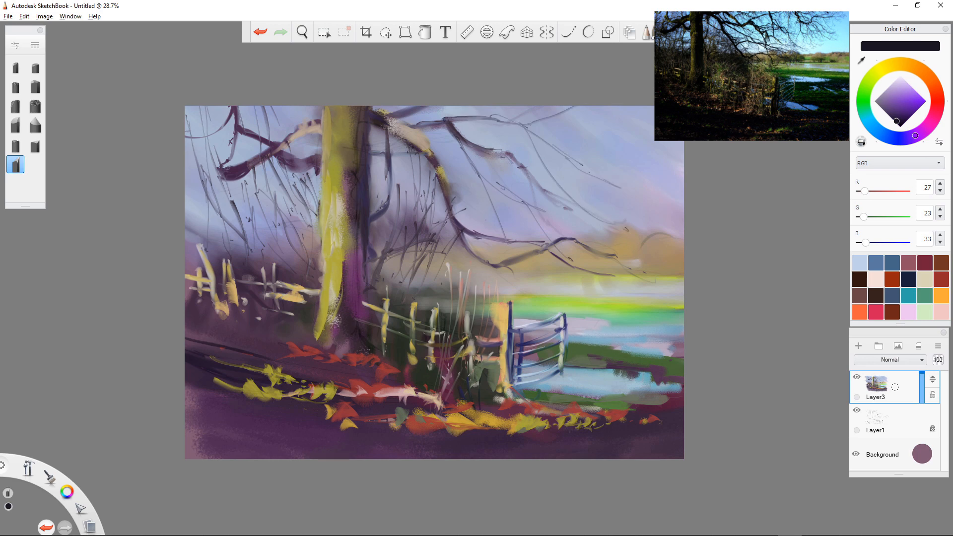
Step: Draw long thin drooping twigs across the sky in the canvas's upper right corner
left_click_drag(580, 106, 682, 217)
left_click_drag(634, 159, 663, 193)
left_click_drag(591, 116, 661, 221)
left_click_drag(607, 130, 684, 175)
left_click_drag(683, 167, 596, 109)
mouse_move(594, 108)
left_mouse_down()
mouse_move(668, 167)
mouse_move(639, 152)
left_mouse_up()
mouse_move(579, 106)
left_mouse_down()
mouse_move(612, 137)
mouse_move(505, 129)
left_mouse_up()
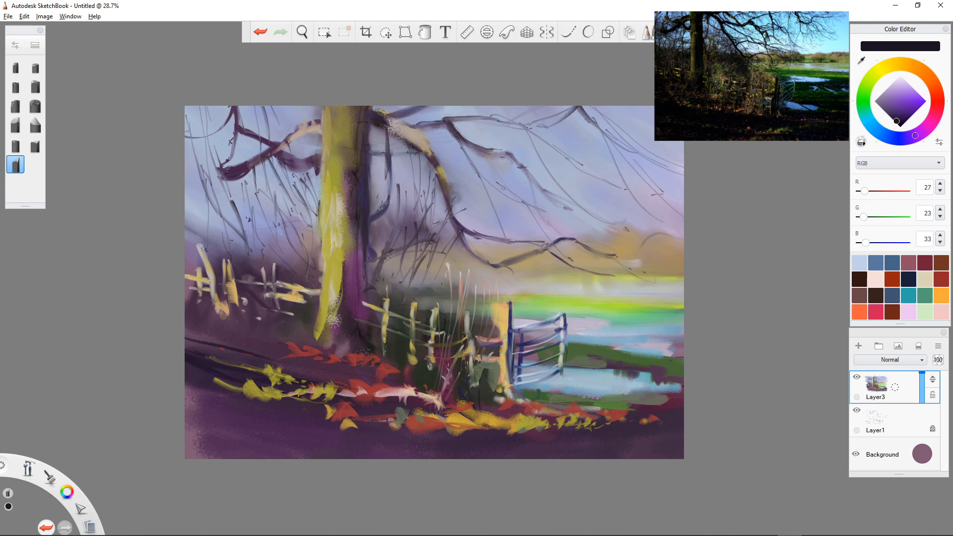
Step: Add a few more fine dark twigs hanging beneath the middle right-hand branch
left_click_drag(480, 176, 524, 228)
left_click_drag(498, 197, 530, 229)
left_click_drag(468, 156, 476, 199)
Step: Draw more long fine twigs in muted purple (RGB 128, 94, 166) beneath the branches across the right-hand sky
left_click(889, 101)
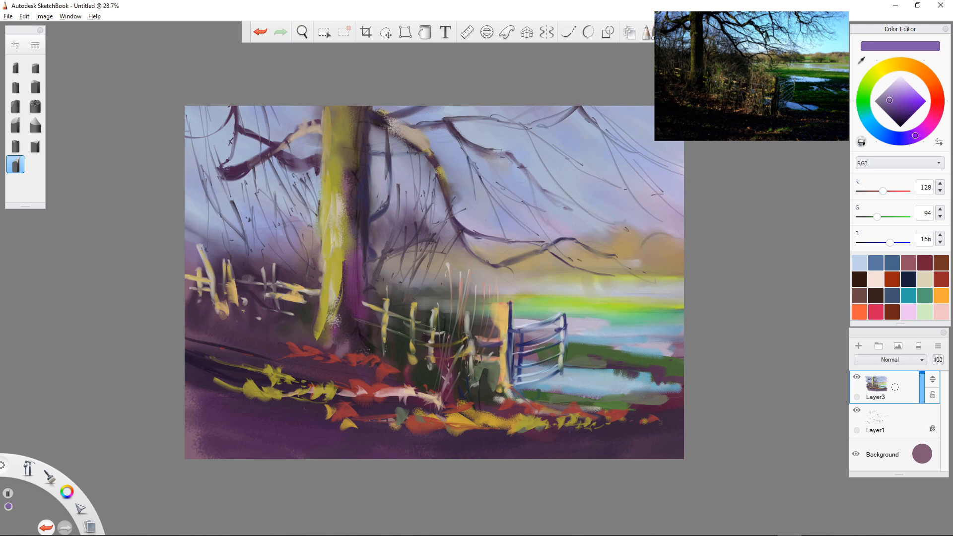
left_click_drag(516, 156, 540, 193)
left_click_drag(549, 248, 561, 235)
left_click_drag(542, 138, 613, 220)
left_click_drag(541, 138, 567, 231)
left_click_drag(573, 199, 586, 204)
mouse_move(588, 121)
left_mouse_down()
mouse_move(597, 165)
mouse_move(634, 178)
left_mouse_up()
left_click_drag(556, 120, 587, 173)
Step: Paint purple over the pale top of the arching branch right of the trunk, deepening its underside with near-black violet
mouse_move(497, 116)
left_mouse_down()
mouse_move(509, 135)
mouse_move(471, 115)
mouse_move(370, 115)
left_mouse_up()
mouse_move(426, 154)
left_mouse_down()
mouse_move(408, 134)
mouse_move(419, 144)
left_mouse_up()
left_click(899, 113)
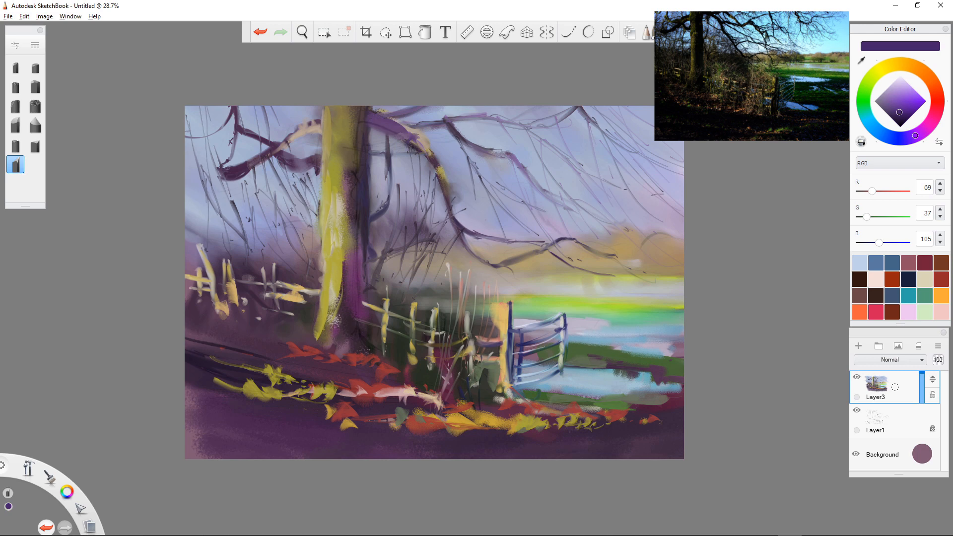
left_click(901, 120)
left_click_drag(371, 115, 409, 135)
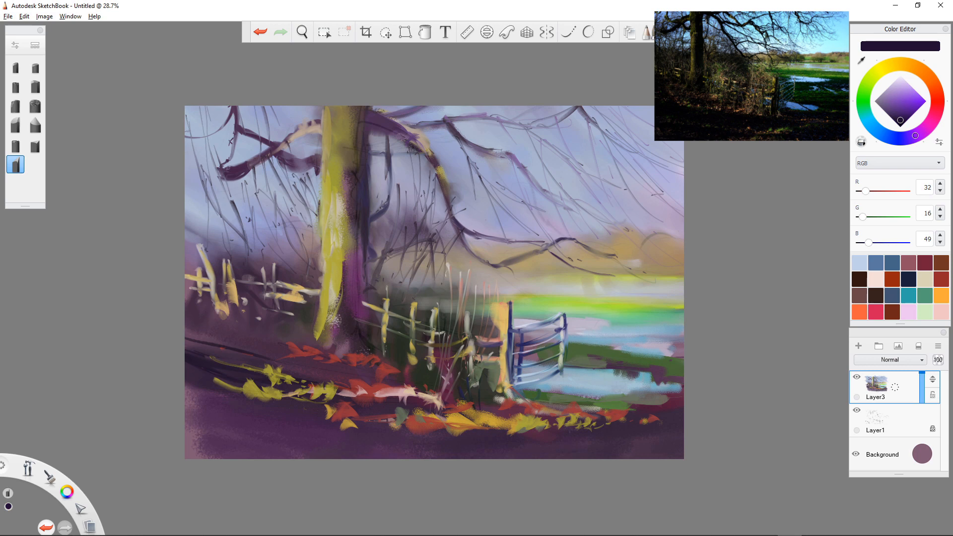
Step: Add fine dark violet twigs above the fence right of the trunk and darken the trunk's base
left_click_drag(457, 256, 450, 288)
mouse_move(421, 258)
left_mouse_down()
mouse_move(419, 284)
mouse_move(392, 289)
left_mouse_up()
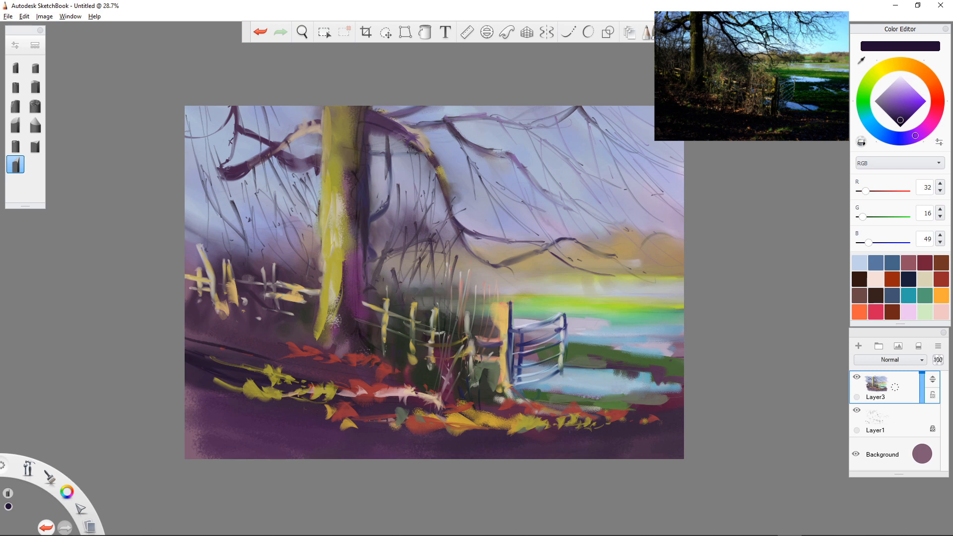
mouse_move(350, 341)
left_mouse_down()
mouse_move(348, 358)
mouse_move(332, 361)
left_mouse_up()
Step: Draw thin pale lilac stems (RGB 232, 218, 247) rising through the brush along the fence, with a thicker cluster at the bush's base
left_click(901, 80)
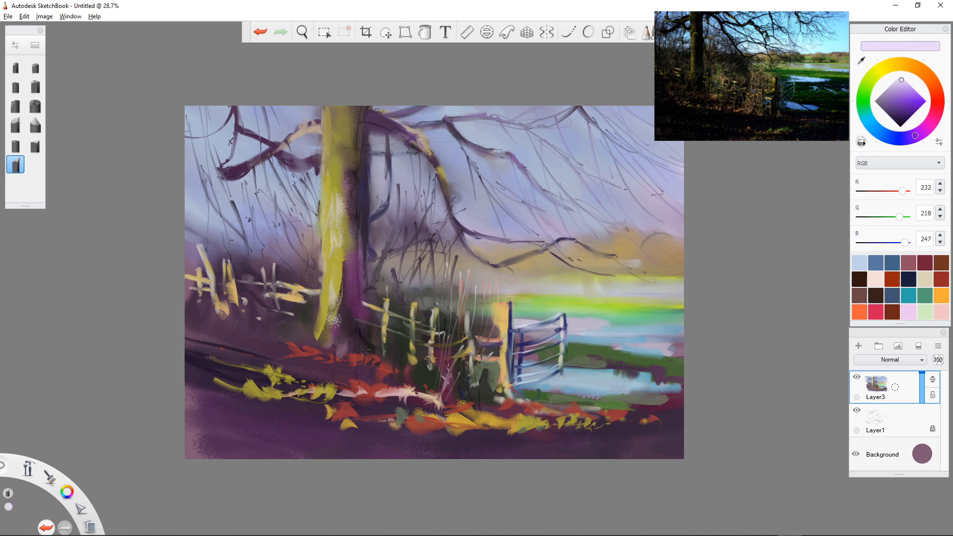
left_click_drag(431, 259, 426, 317)
left_click_drag(405, 258, 403, 301)
left_click_drag(387, 234, 403, 303)
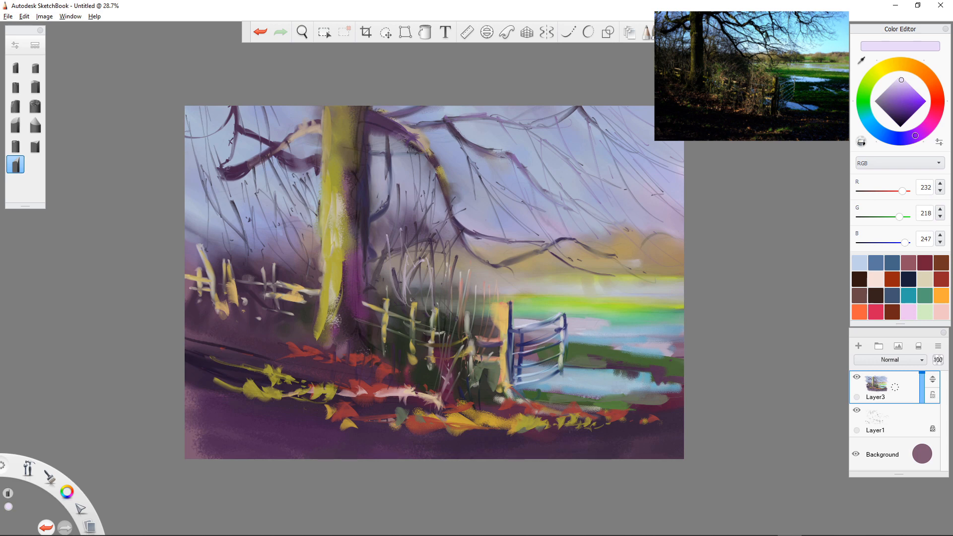
left_click_drag(440, 323, 432, 402)
left_click_drag(449, 302, 441, 400)
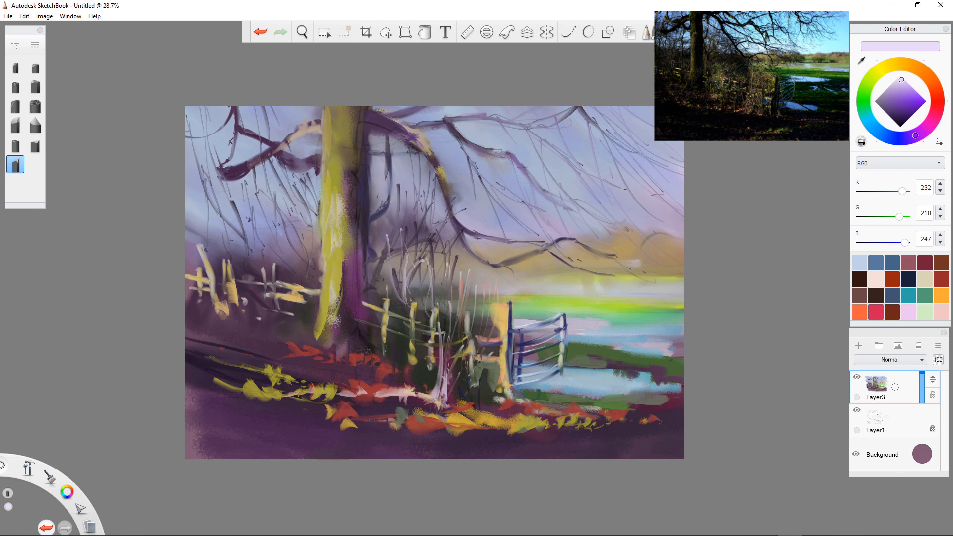
left_click_drag(457, 310, 453, 329)
left_click_drag(475, 294, 467, 310)
Step: Add pale lilac highlights to the ground at the lower right and to both patches of floodwater beyond the gate
mouse_move(613, 410)
left_mouse_down()
mouse_move(635, 410)
mouse_move(603, 410)
mouse_move(665, 406)
left_mouse_up()
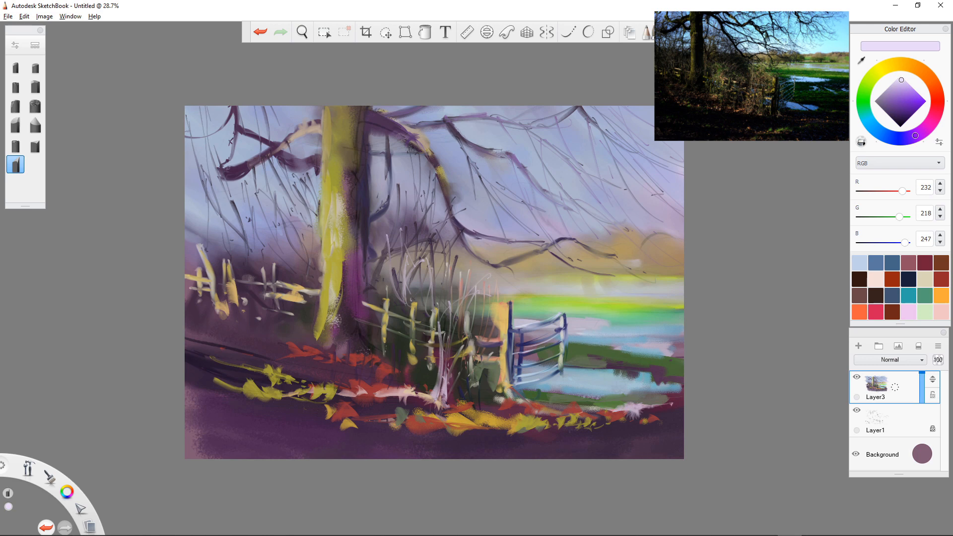
mouse_move(567, 371)
left_mouse_down()
mouse_move(651, 377)
mouse_move(598, 372)
left_mouse_up()
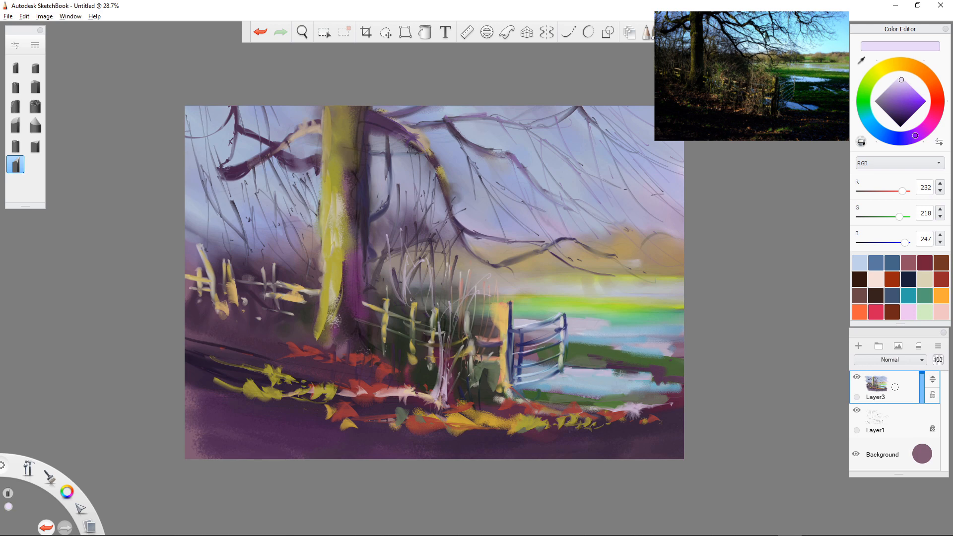
left_click_drag(602, 327, 683, 331)
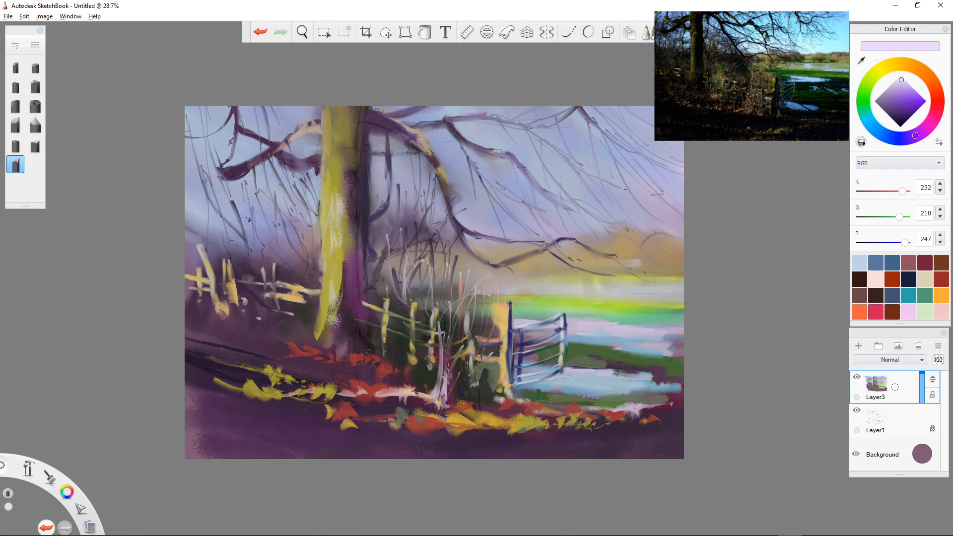
Step: Highlight the first fence post right of the trunk in pale cream and undo the overly wide stroke
left_click_drag(384, 300, 384, 329)
left_click(889, 66)
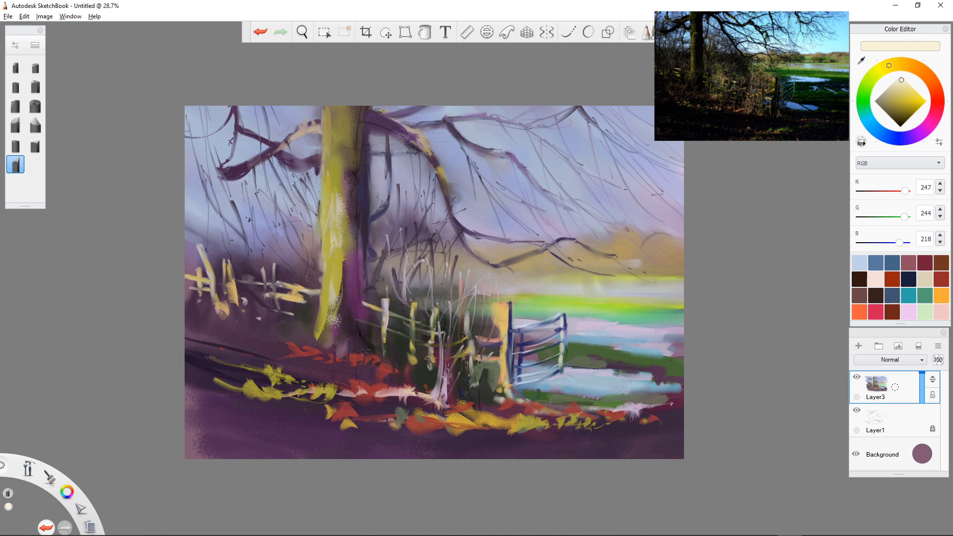
left_click_drag(385, 298, 385, 318)
left_click(919, 68)
left_click_drag(382, 305, 384, 340)
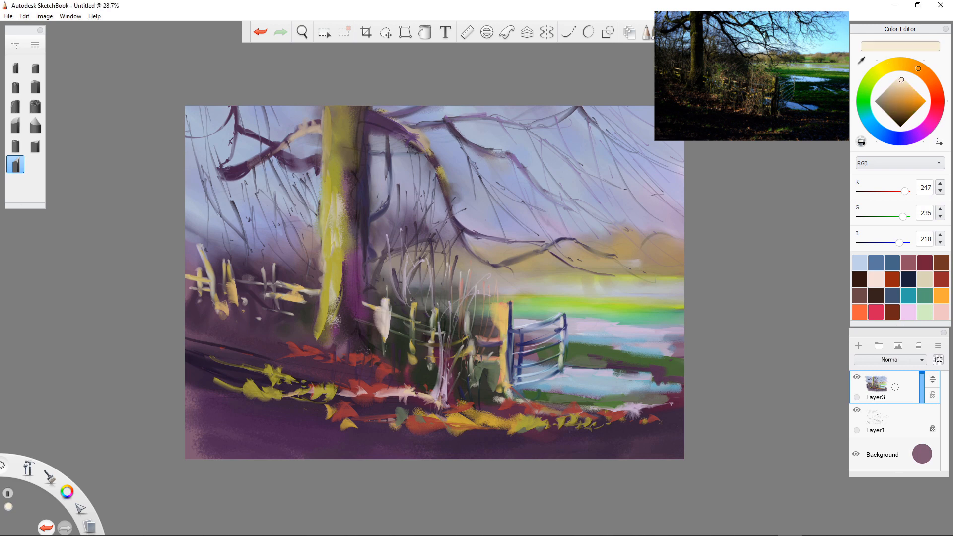
key("ctrl+z")
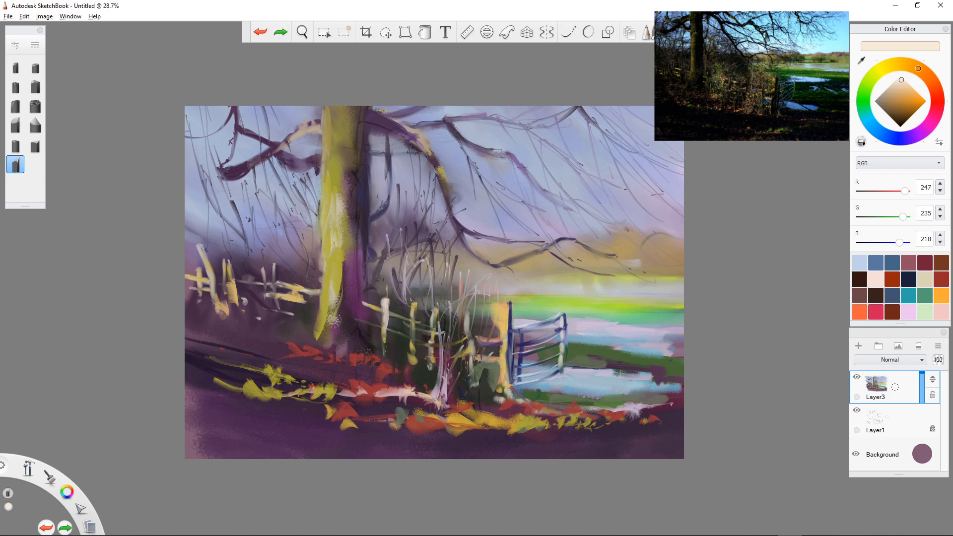
key("ctrl+y")
Step: Replace the wide stroke on the second fence post with smaller cream touches, and add cream strokes to the fence left of the trunk
left_click_drag(410, 301, 412, 321)
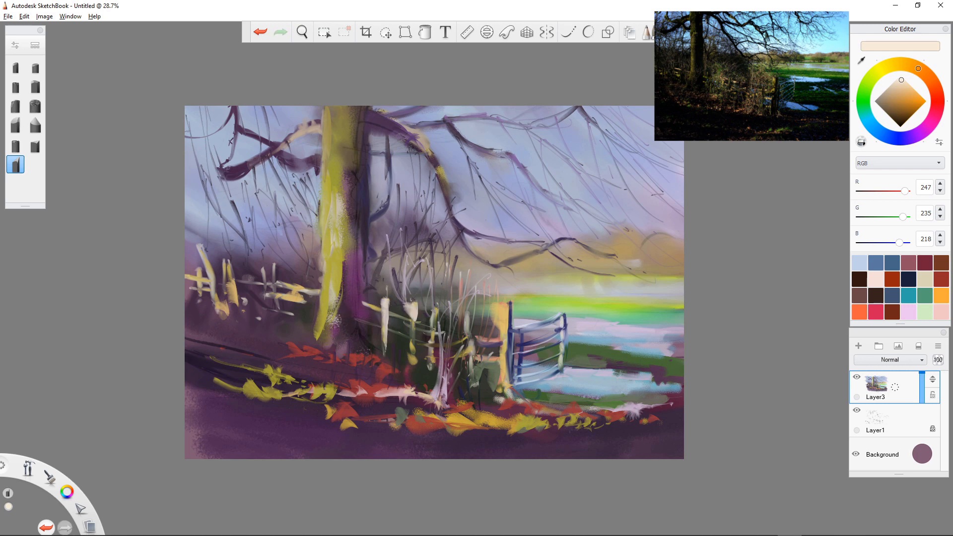
key("ctrl+z")
key("ctrl+y")
key("ctrl+z")
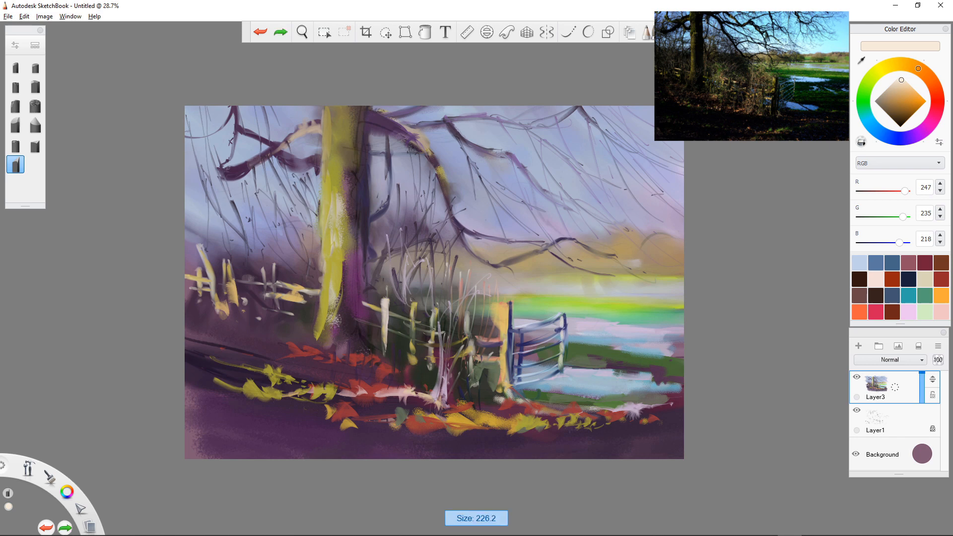
key("ctrl+y")
left_click_drag(411, 334, 410, 343)
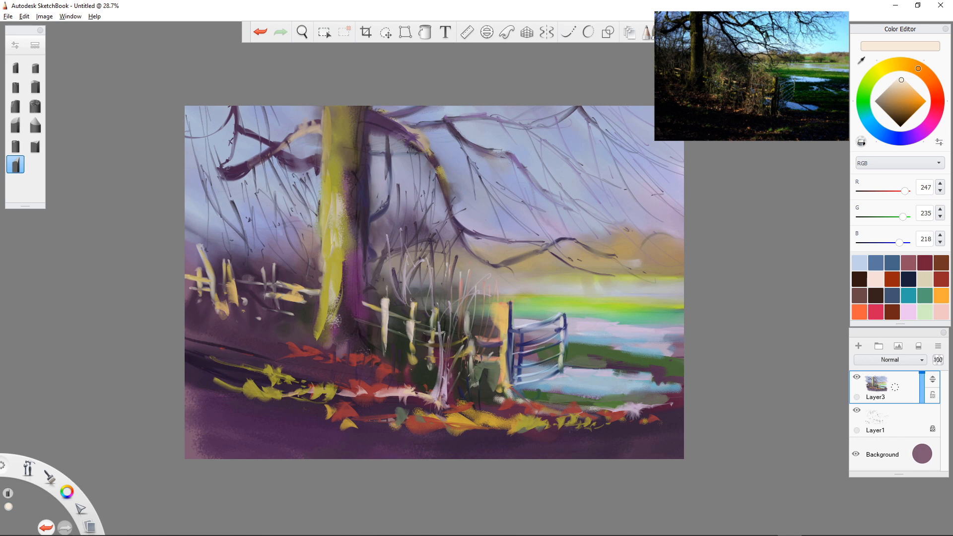
left_click_drag(282, 283, 299, 288)
mouse_move(236, 279)
left_mouse_down()
mouse_move(261, 281)
mouse_move(276, 356)
left_mouse_up()
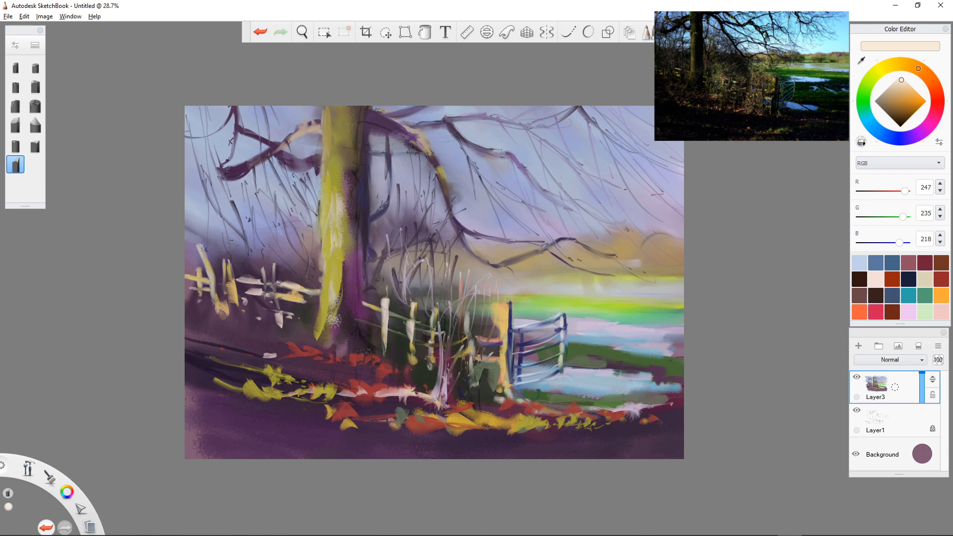
Step: Paint orange leaves (RGB 205, 128, 20) on the ground left of the trunk and thin orange blades at its base
left_click(915, 104)
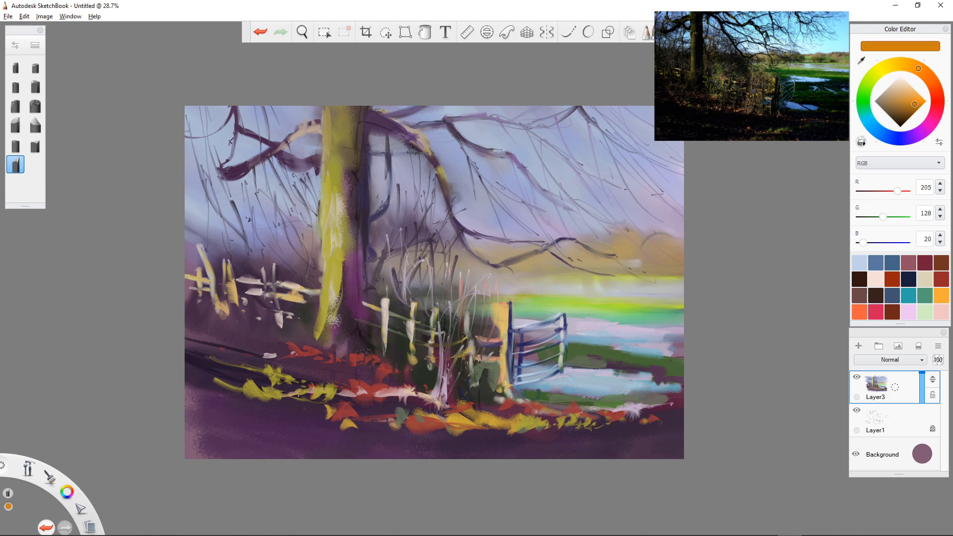
mouse_move(272, 354)
left_mouse_down()
mouse_move(293, 346)
mouse_move(250, 340)
left_mouse_up()
left_click_drag(252, 335, 286, 339)
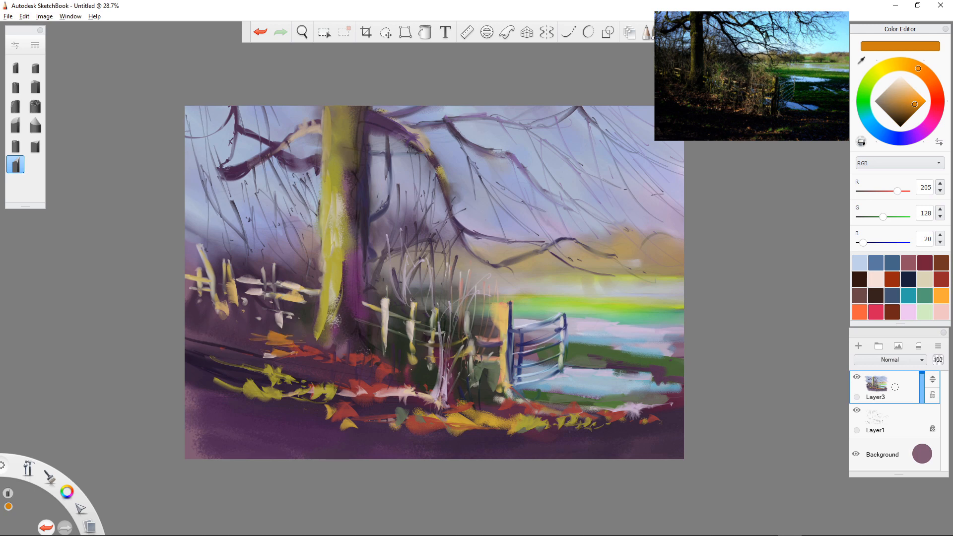
mouse_move(348, 323)
left_mouse_down()
mouse_move(346, 296)
mouse_move(349, 321)
mouse_move(356, 285)
left_mouse_up()
left_click_drag(329, 340, 304, 351)
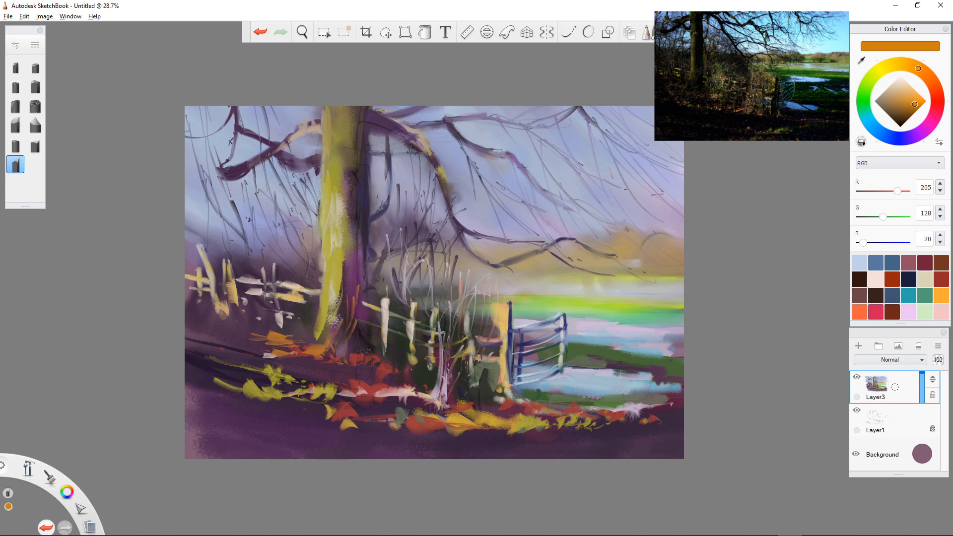
Step: Scatter orange leaves along the foreground leaf band and across the dark ground beneath it
mouse_move(305, 388)
left_mouse_down()
mouse_move(316, 378)
mouse_move(301, 383)
left_mouse_up()
left_click_drag(255, 429, 259, 420)
mouse_move(385, 458)
left_mouse_down()
mouse_move(414, 440)
mouse_move(449, 442)
left_mouse_up()
left_click_drag(454, 439, 436, 425)
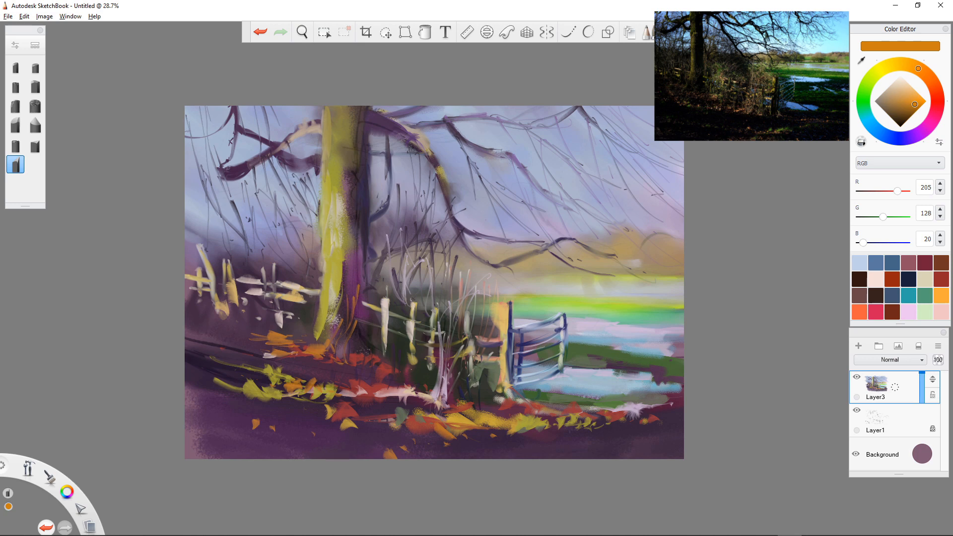
left_click_drag(472, 438, 486, 430)
Step: Dab orange accents onto both sides of the trunk, the gate post and the ground below the left fence
mouse_move(358, 193)
left_mouse_down()
mouse_move(364, 212)
mouse_move(332, 214)
left_mouse_up()
mouse_move(324, 112)
left_mouse_down()
mouse_move(324, 130)
mouse_move(356, 118)
left_mouse_up()
left_click_drag(325, 244, 321, 300)
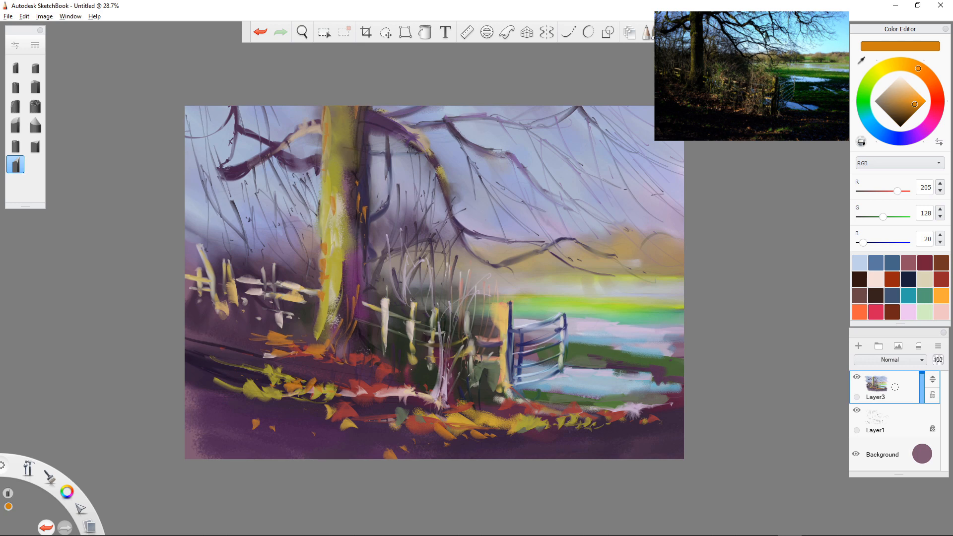
left_click_drag(325, 218, 324, 232)
left_click_drag(323, 196, 323, 200)
left_click_drag(496, 304, 496, 324)
left_click_drag(228, 324, 242, 330)
Step: Darken the ground below the left fence and the shadow bands left of the trunk with deep purple (RGB 27, 7, 33)
left_click(900, 116)
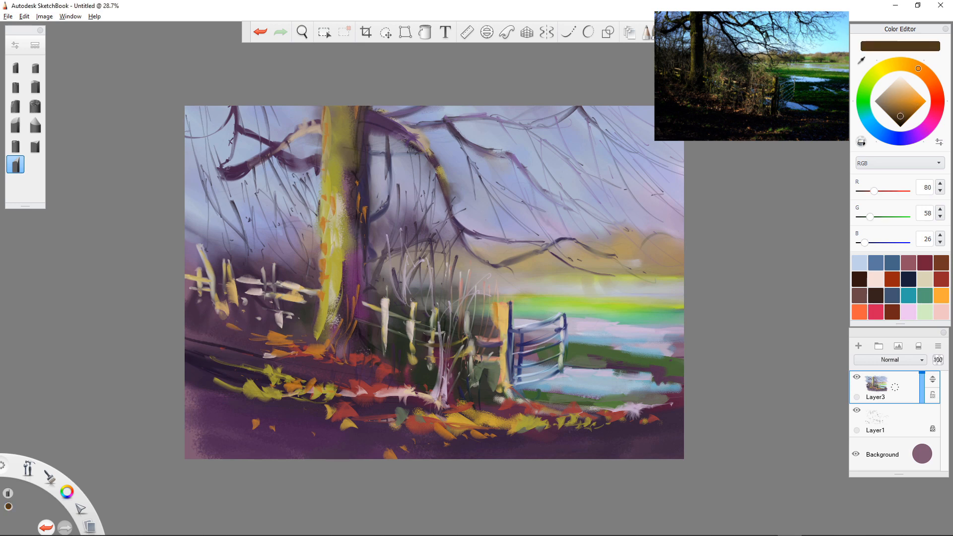
left_click(923, 131)
left_click(901, 122)
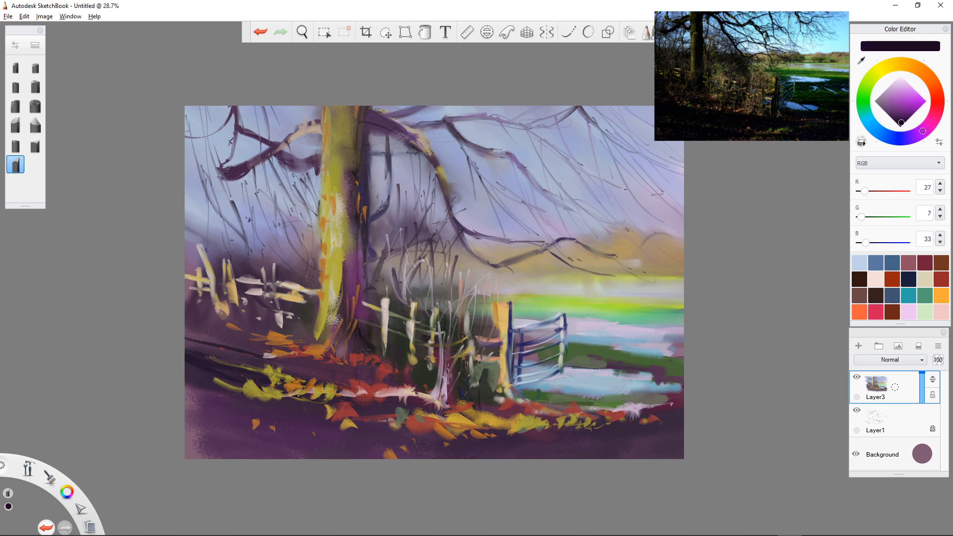
mouse_move(212, 301)
left_mouse_down()
mouse_move(208, 323)
mouse_move(270, 322)
left_mouse_up()
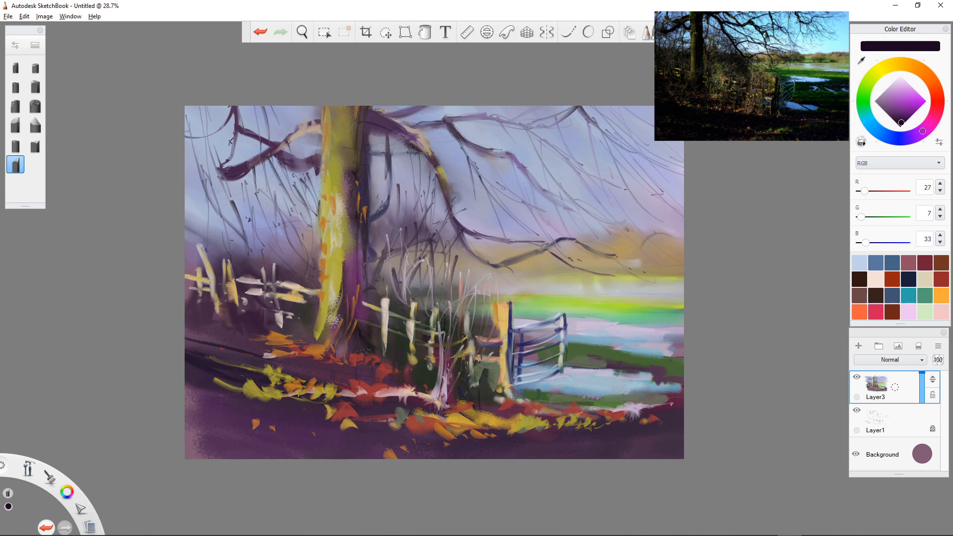
mouse_move(189, 331)
left_mouse_down()
mouse_move(282, 339)
mouse_move(233, 340)
left_mouse_up()
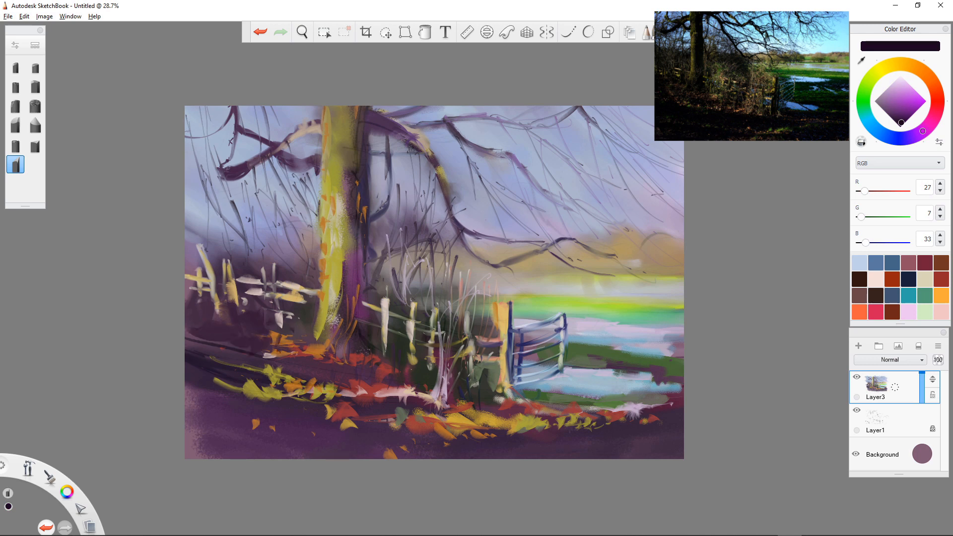
left_click_drag(301, 369, 205, 352)
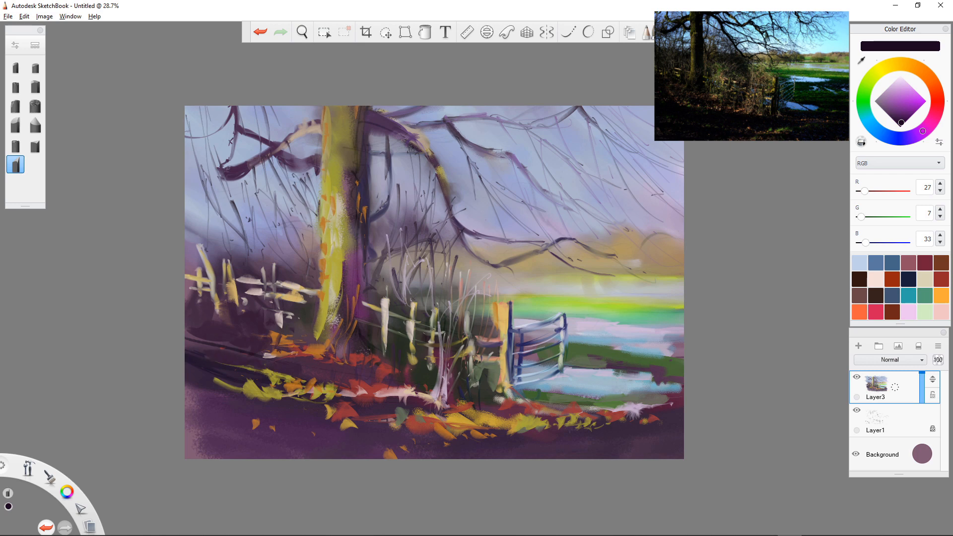
Step: Break up the lower left edge of the yellow trunk with thin dark purple strokes down to the leaves
mouse_move(318, 293)
left_mouse_down()
mouse_move(318, 325)
mouse_move(325, 321)
left_mouse_up()
left_click_drag(320, 320, 320, 341)
mouse_move(330, 284)
left_mouse_down()
mouse_move(332, 321)
mouse_move(319, 338)
mouse_move(292, 346)
left_mouse_up()
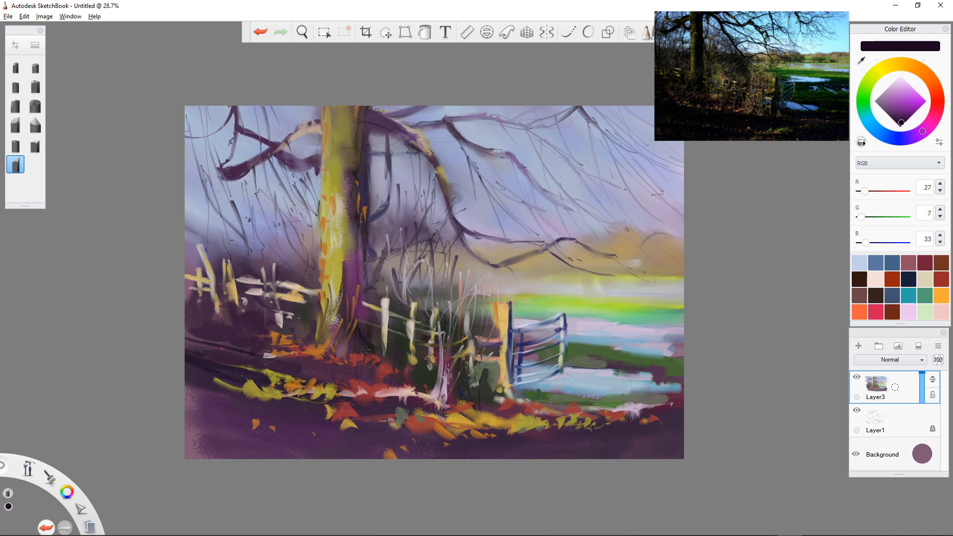
Step: Shade the trunk with dark purple strokes between its sunlit and shadowed sides, from mid-trunk to the canvas's top edge
left_click_drag(349, 219, 333, 270)
left_click_drag(351, 221, 334, 279)
mouse_move(355, 230)
left_mouse_down()
mouse_move(335, 299)
mouse_move(345, 269)
left_mouse_up()
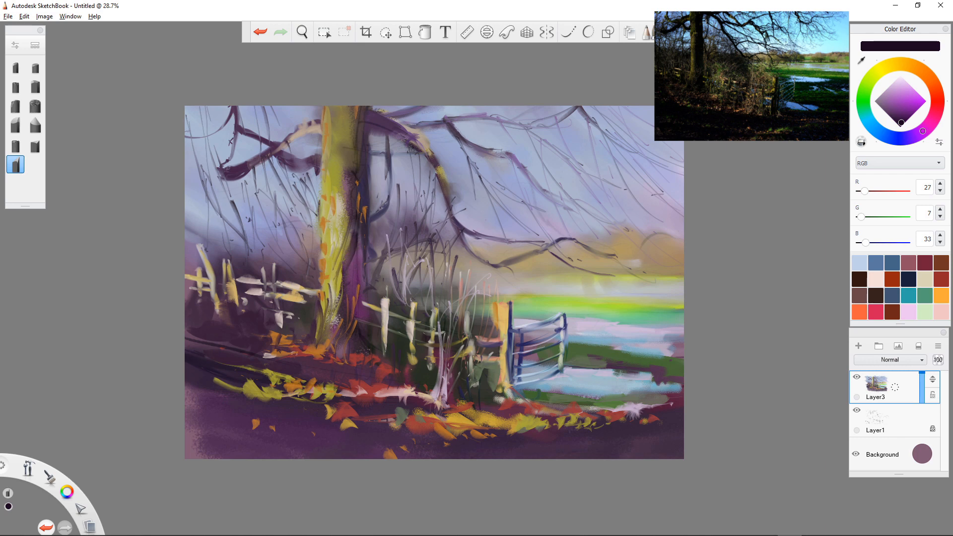
left_click_drag(356, 106, 345, 167)
left_click_drag(350, 127, 346, 140)
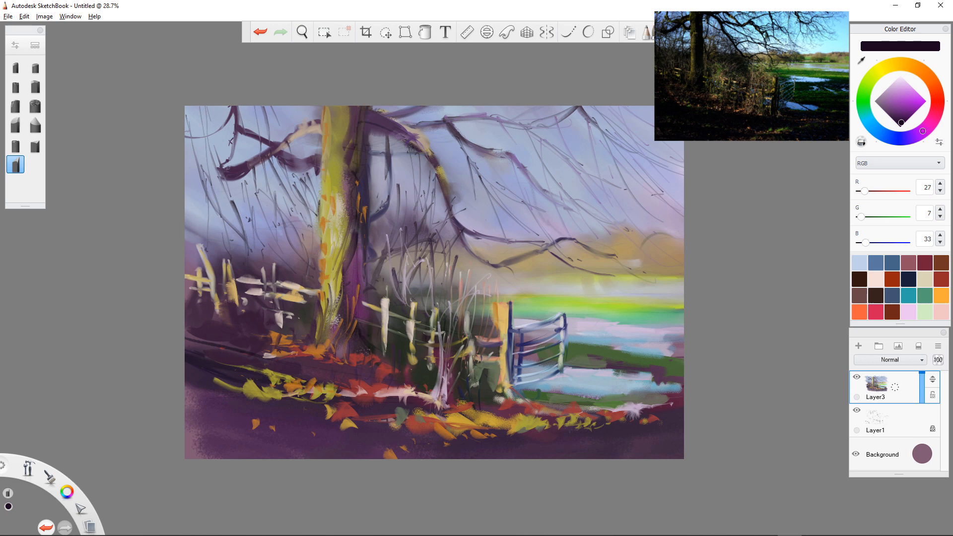
Step: Switch to the Pastel Drops brush and darken the upper trunk's shadow side and the base of the arching right-hand branch
left_click(35, 125)
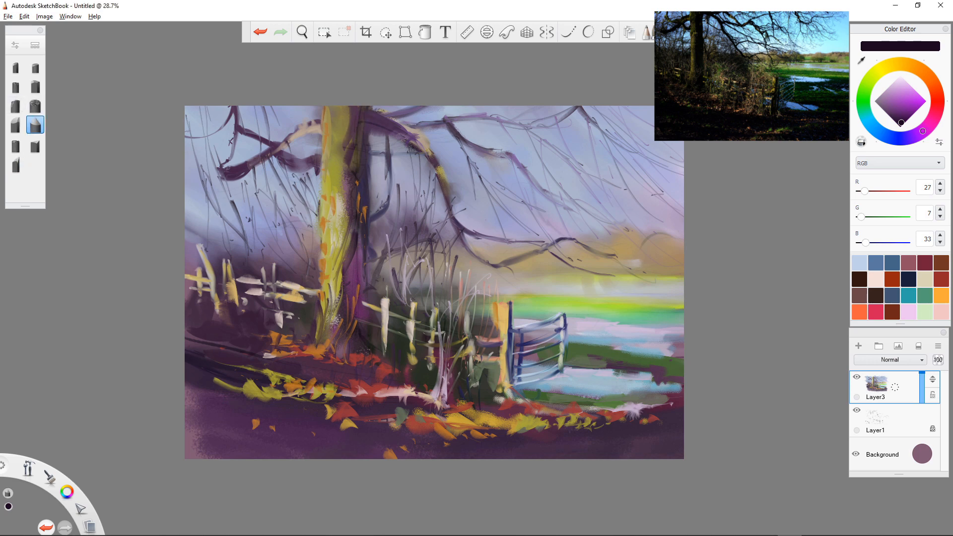
left_click_drag(358, 113, 394, 127)
left_click(35, 45)
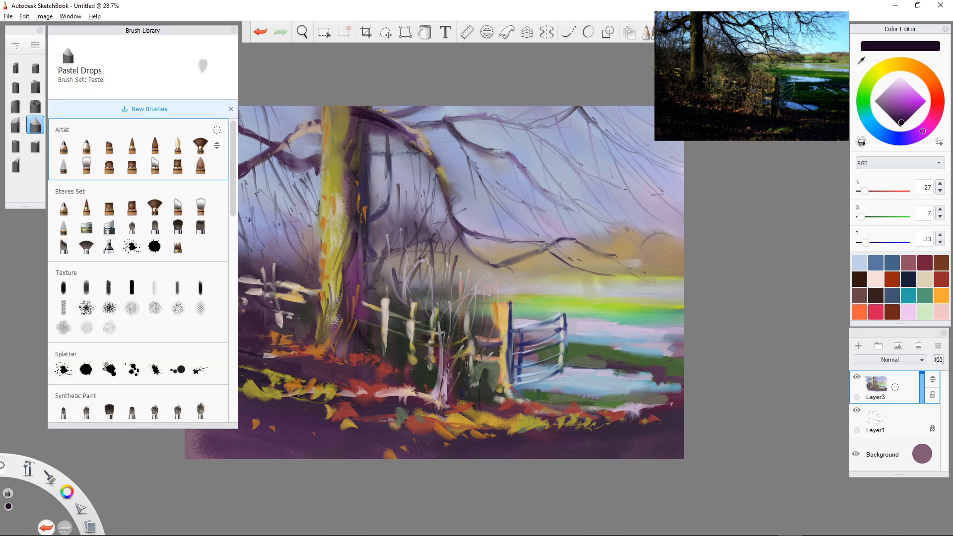
left_click(233, 31)
left_click_drag(359, 116, 365, 183)
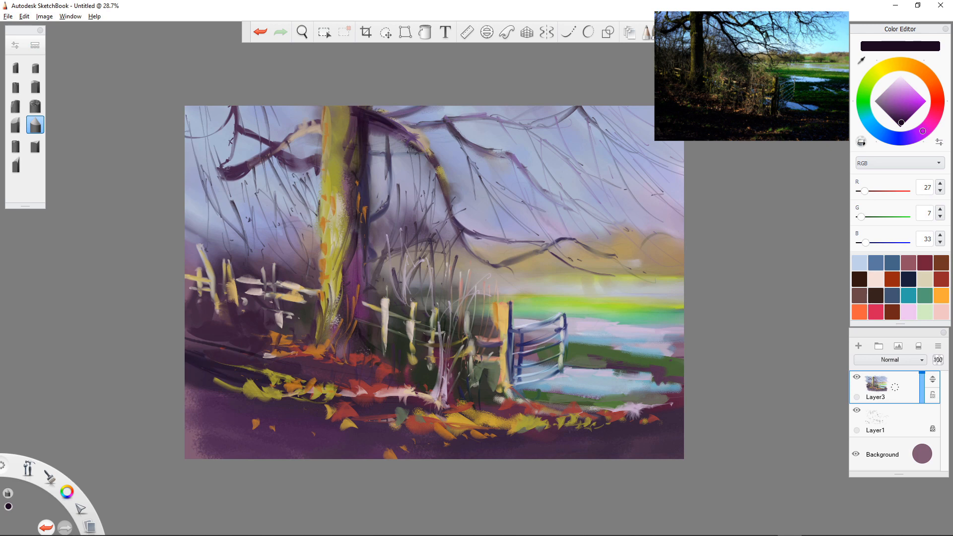
Step: Darken the arching right-hand branch along its curve and strengthen the small branches hanging beneath it
left_click_drag(374, 121, 410, 134)
mouse_move(400, 130)
left_mouse_down()
mouse_move(433, 162)
mouse_move(447, 194)
left_mouse_up()
left_click_drag(385, 129, 384, 159)
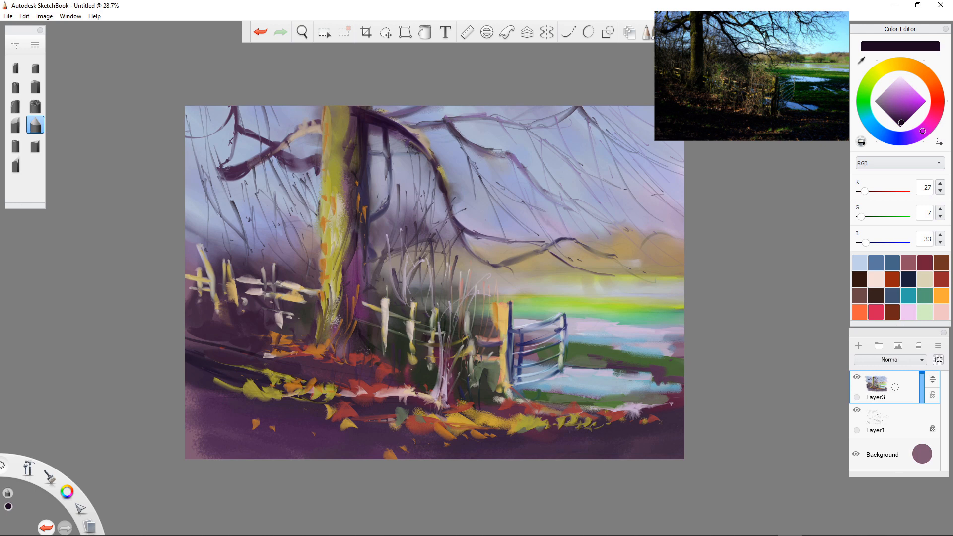
mouse_move(416, 153)
left_mouse_down()
mouse_move(431, 160)
mouse_move(387, 146)
left_mouse_up()
Step: Add a new empty layer above Layer3
left_click(858, 346)
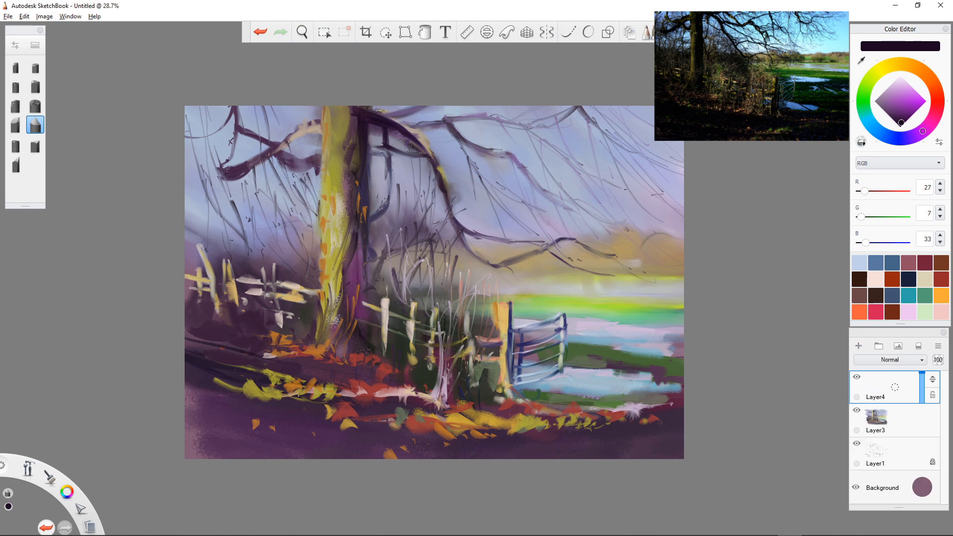
Step: Paint dark purple-black branches curving off the arching right-hand branch and forking outward over the distant hills
left_click_drag(413, 140, 436, 180)
left_click_drag(409, 141, 410, 190)
mouse_move(450, 213)
left_mouse_down()
mouse_move(479, 235)
mouse_move(512, 240)
left_mouse_up()
left_click_drag(450, 210, 587, 234)
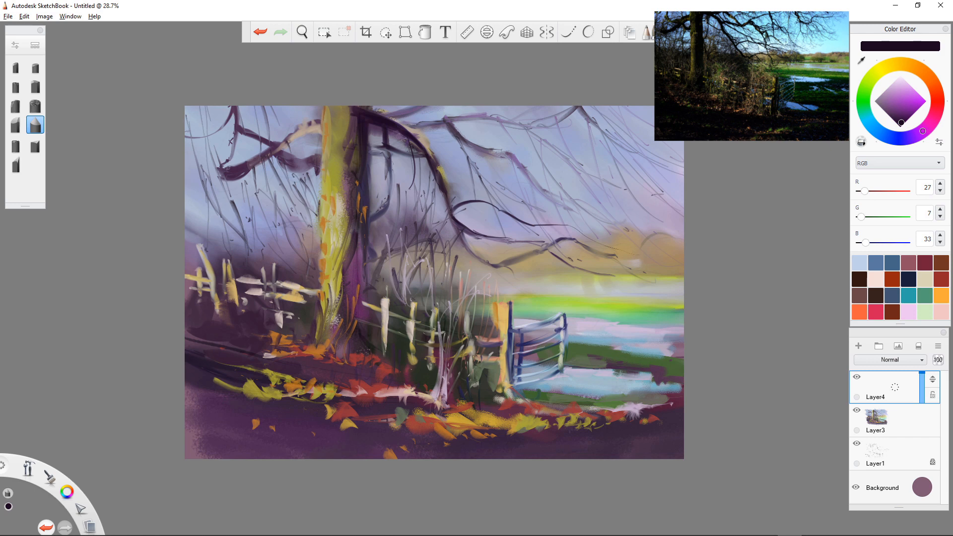
mouse_move(503, 266)
left_mouse_down()
mouse_move(528, 282)
mouse_move(615, 287)
left_mouse_up()
left_click_drag(450, 216, 457, 270)
Step: Draw thin dark twigs hanging from the canvas's upper edge into the sky on the right
mouse_move(543, 106)
left_mouse_down()
mouse_move(588, 155)
mouse_move(630, 172)
left_mouse_up()
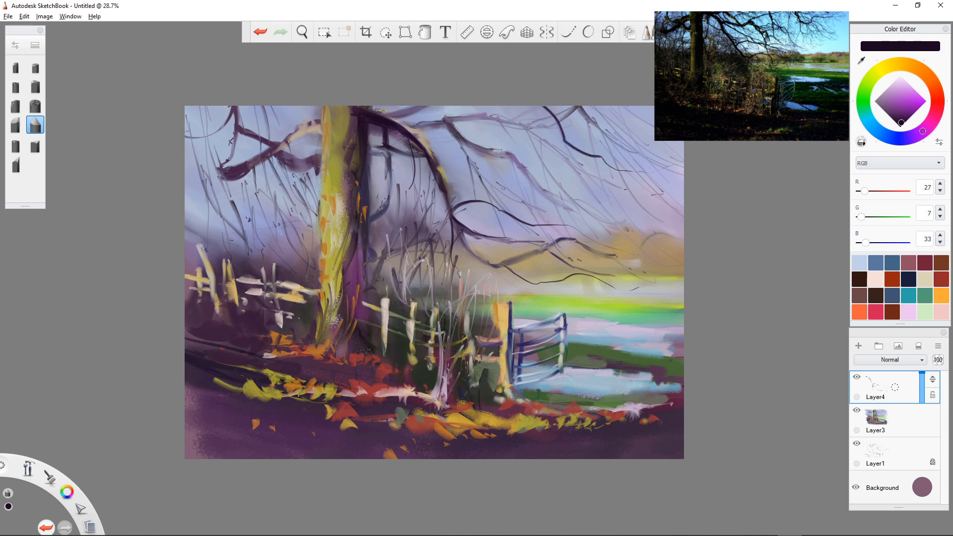
mouse_move(566, 106)
left_mouse_down()
mouse_move(564, 165)
mouse_move(615, 188)
mouse_move(654, 185)
left_mouse_up()
left_click_drag(526, 106, 536, 165)
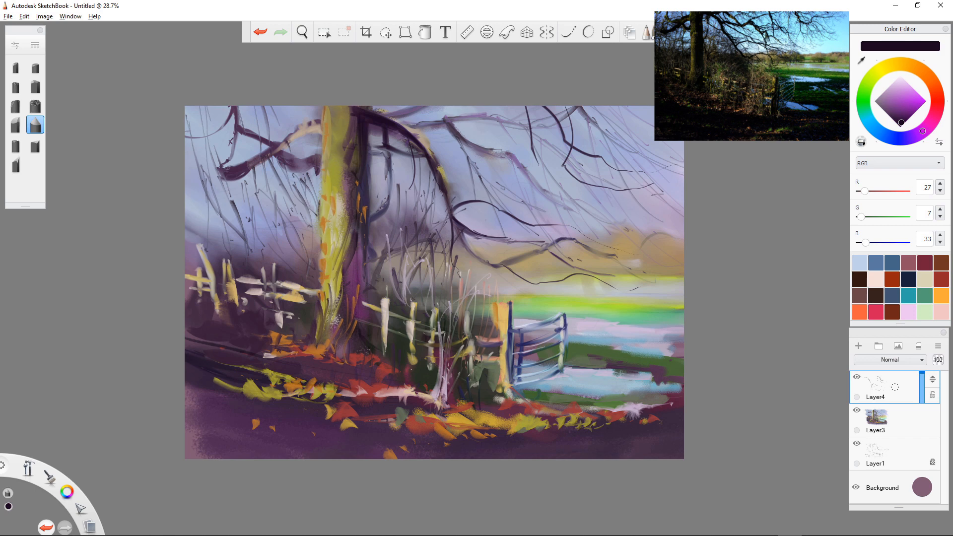
Step: Paint a long dark branch sweeping from the upper trunk across the sky, with fine twigs forking over the distant hills
mouse_move(385, 115)
left_mouse_down()
mouse_move(440, 107)
mouse_move(471, 142)
mouse_move(580, 205)
left_mouse_up()
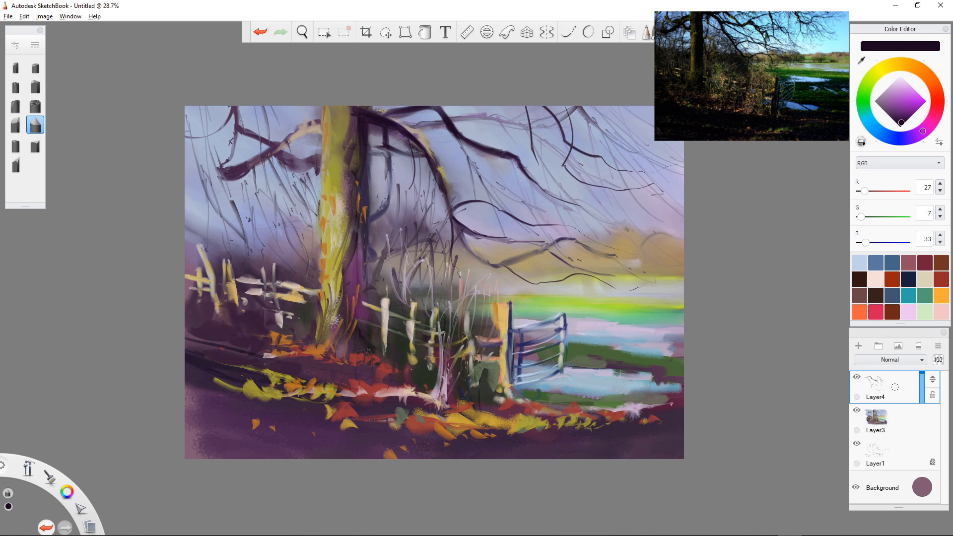
left_click_drag(485, 151, 551, 213)
mouse_move(530, 176)
left_mouse_down()
mouse_move(584, 219)
mouse_move(625, 232)
left_mouse_up()
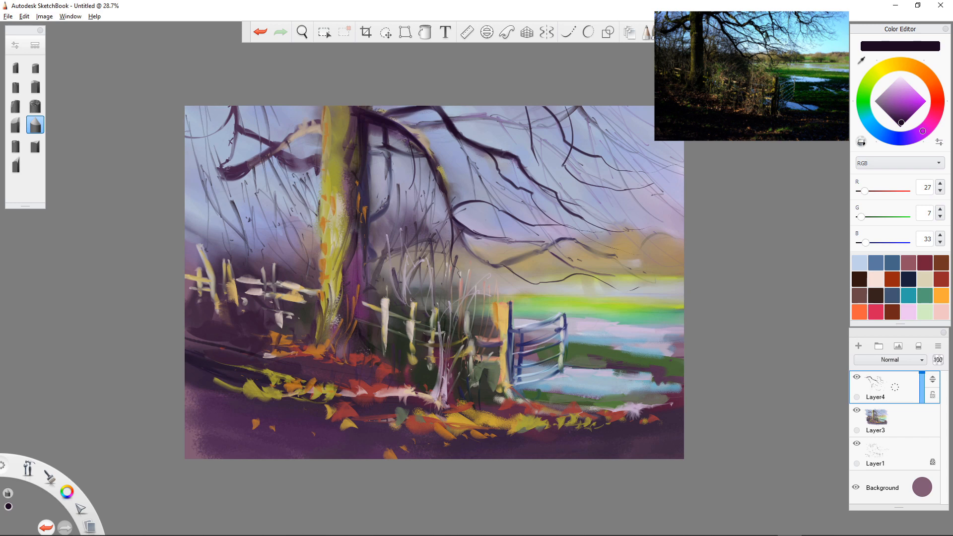
left_click_drag(566, 212, 576, 252)
mouse_move(581, 217)
left_mouse_down()
mouse_move(596, 266)
mouse_move(613, 263)
left_mouse_up()
mouse_move(598, 219)
left_mouse_down()
mouse_move(651, 231)
mouse_move(643, 238)
left_mouse_up()
Step: Add dark accents along the upper trunk's shadow side, the small hanging branch, the first fence post and the gatepost
mouse_move(358, 106)
left_mouse_down()
mouse_move(344, 155)
mouse_move(355, 166)
mouse_move(369, 237)
left_mouse_up()
left_click_drag(388, 186, 367, 227)
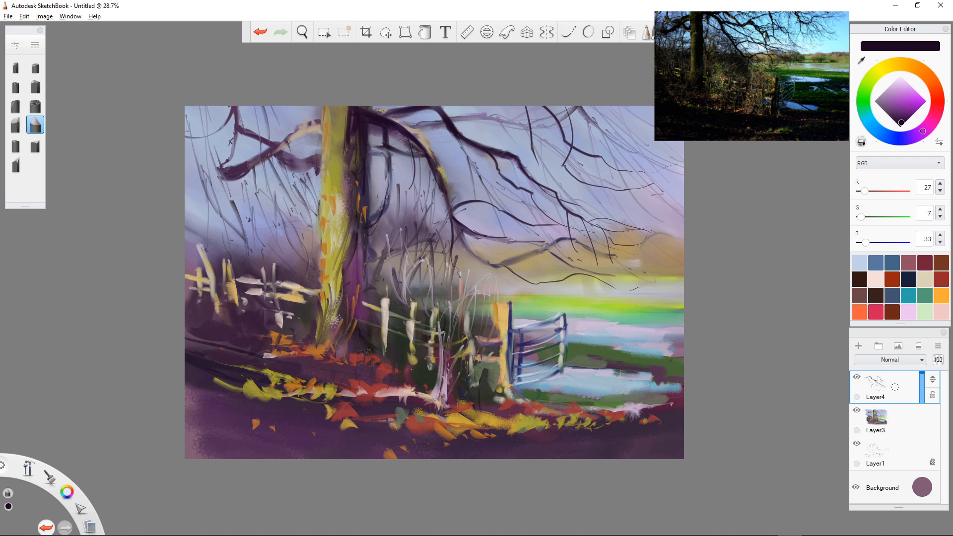
mouse_move(389, 317)
left_mouse_down()
mouse_move(402, 334)
mouse_move(392, 370)
mouse_move(381, 367)
left_mouse_up()
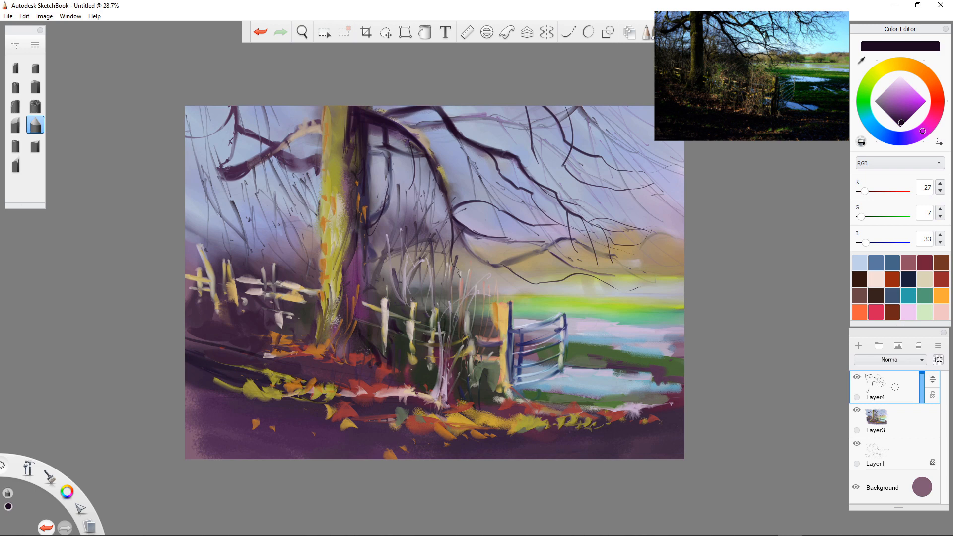
mouse_move(497, 302)
left_mouse_down()
mouse_move(508, 364)
mouse_move(521, 391)
mouse_move(529, 384)
left_mouse_up()
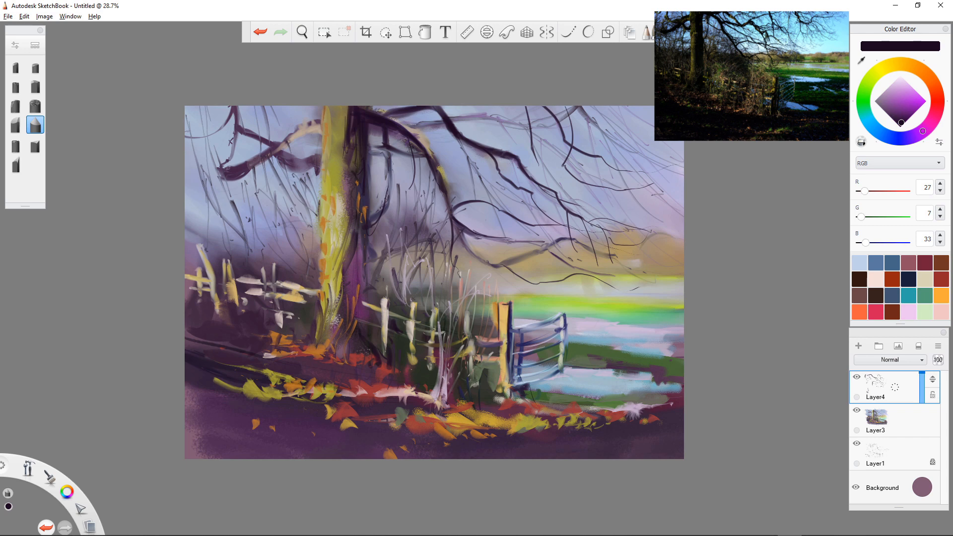
Step: Paint dark strokes along the flooded field's banks, beneath the gate and in the foreground leaf litter
left_click_drag(528, 380, 541, 391)
left_click_drag(676, 378, 576, 367)
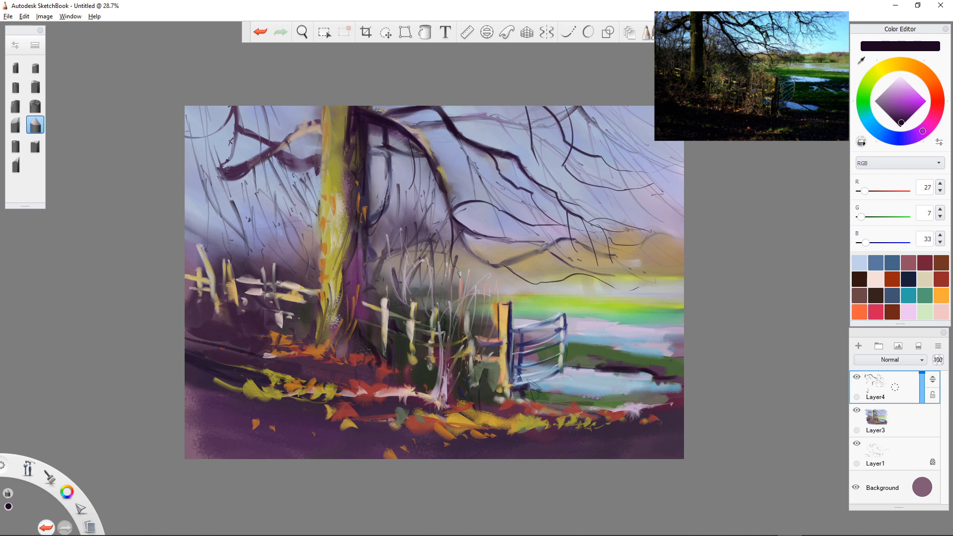
left_click_drag(640, 405, 597, 397)
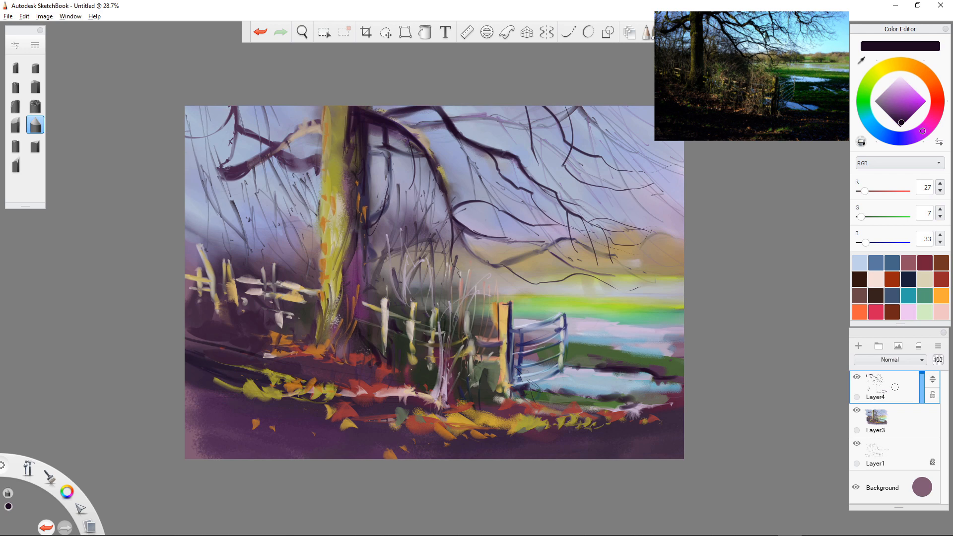
left_click_drag(684, 344, 583, 346)
mouse_move(284, 405)
left_mouse_down()
mouse_move(320, 393)
mouse_move(343, 410)
left_mouse_up()
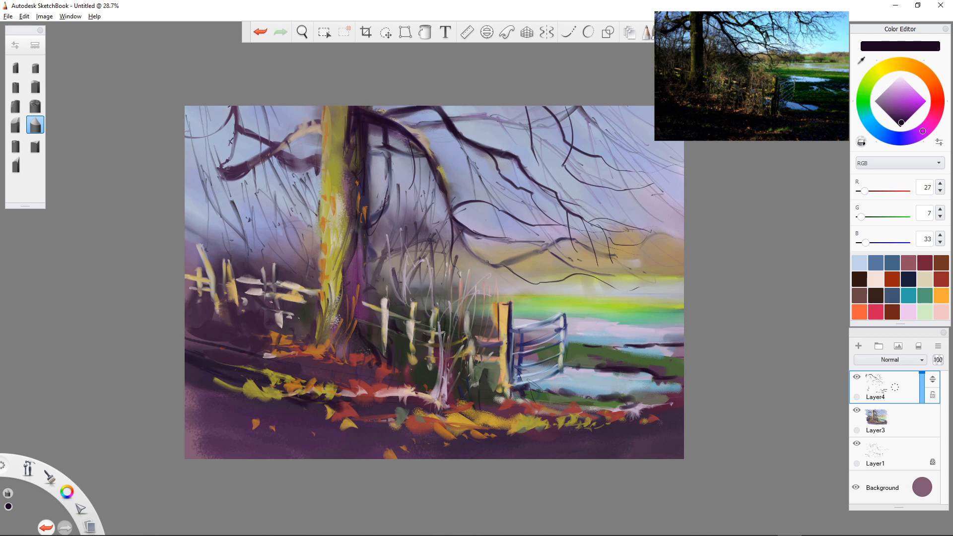
Step: Darken the base of the trunk on its sunlit side and the ground beside it, finishing with a different pastel brush
mouse_move(320, 312)
left_mouse_down()
mouse_move(302, 344)
mouse_move(318, 346)
left_mouse_up()
mouse_move(334, 312)
left_mouse_down()
mouse_move(327, 344)
mouse_move(271, 351)
mouse_move(312, 353)
mouse_move(304, 357)
left_mouse_up()
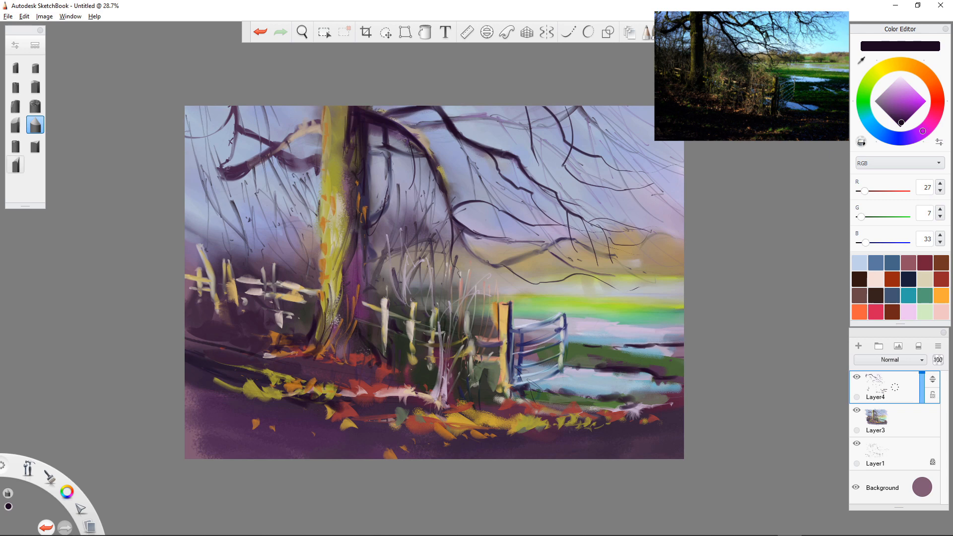
left_click(15, 165)
left_click_drag(327, 344, 307, 353)
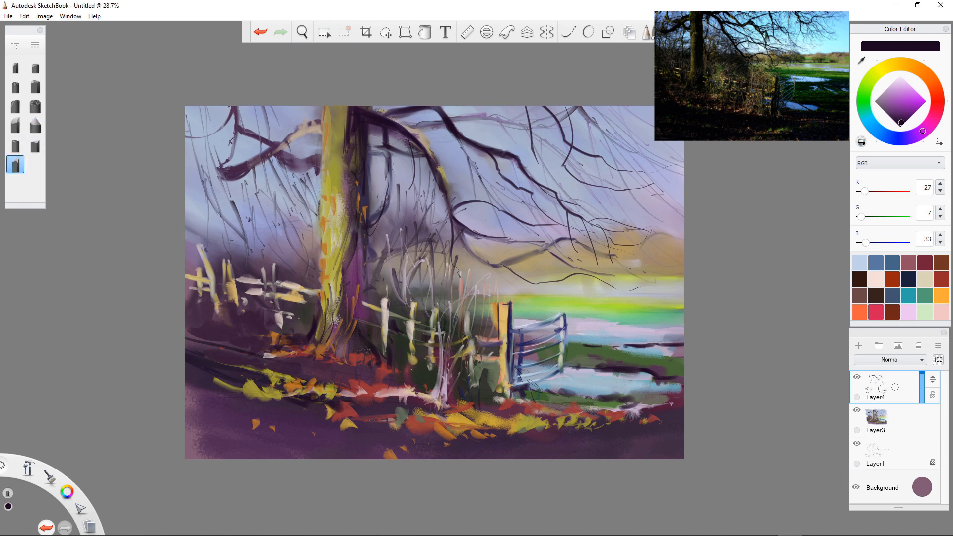
Step: Scatter faint lilac (RGB 226, 188, 236) and white strokes over the ground around the tree's base and beside the fence
left_click(902, 83)
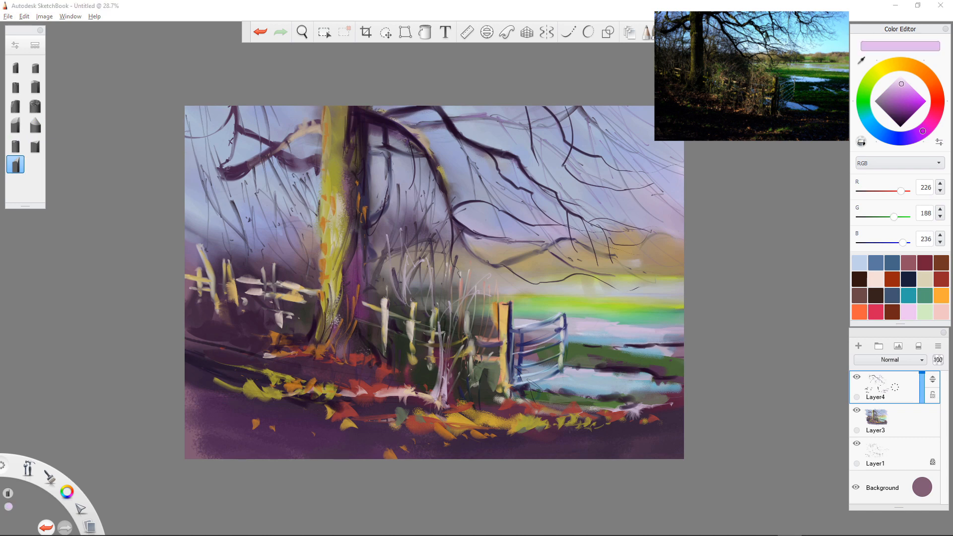
mouse_move(325, 350)
left_mouse_down()
mouse_move(275, 367)
mouse_move(296, 362)
mouse_move(247, 360)
left_mouse_up()
left_click(900, 76)
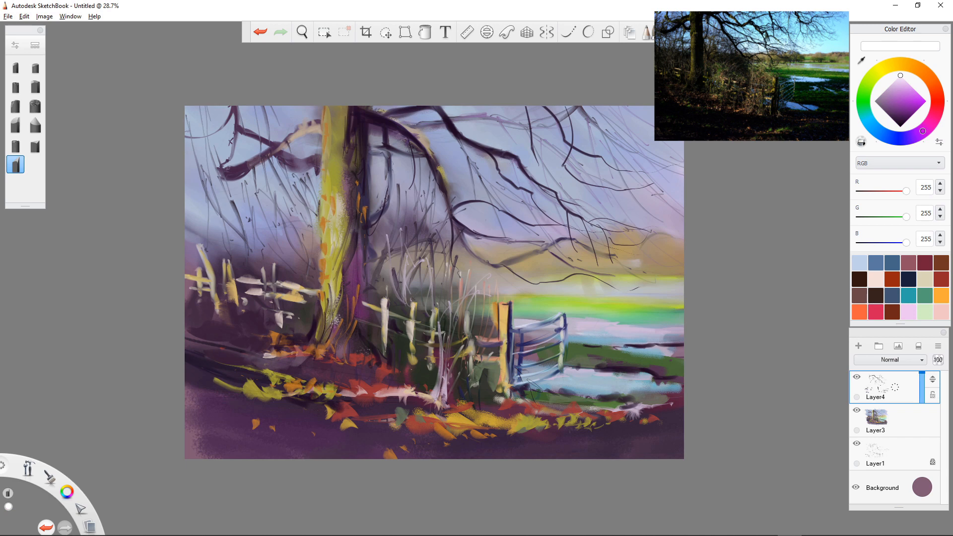
mouse_move(347, 363)
left_mouse_down()
mouse_move(339, 374)
mouse_move(373, 366)
left_mouse_up()
left_click_drag(375, 333, 402, 354)
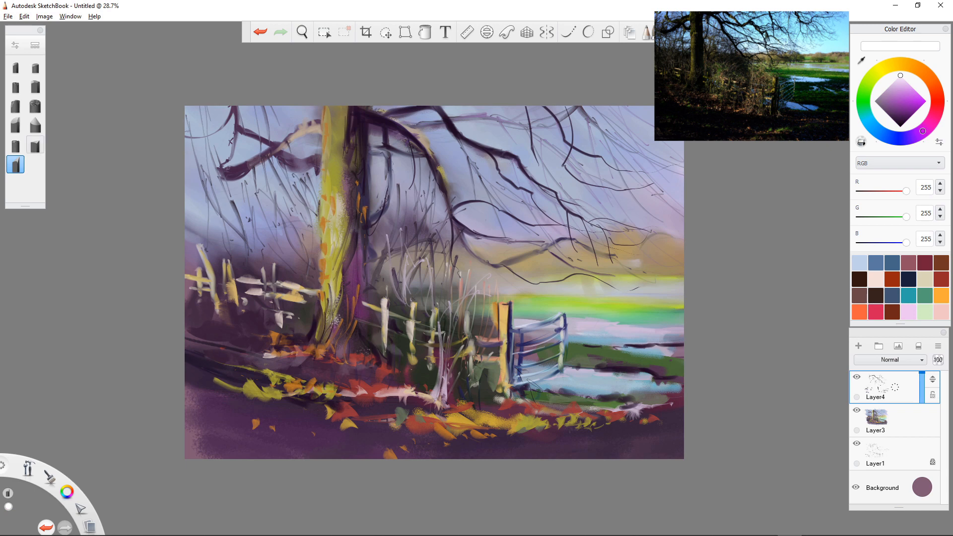
left_click(36, 145)
mouse_move(318, 361)
left_mouse_down()
mouse_move(328, 380)
mouse_move(289, 367)
left_mouse_up()
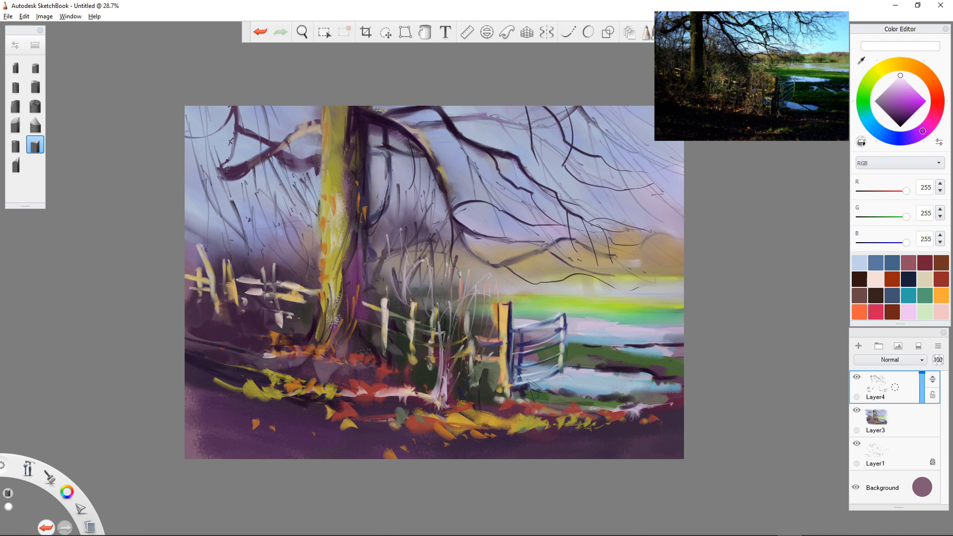
left_click(938, 346)
key("Escape")
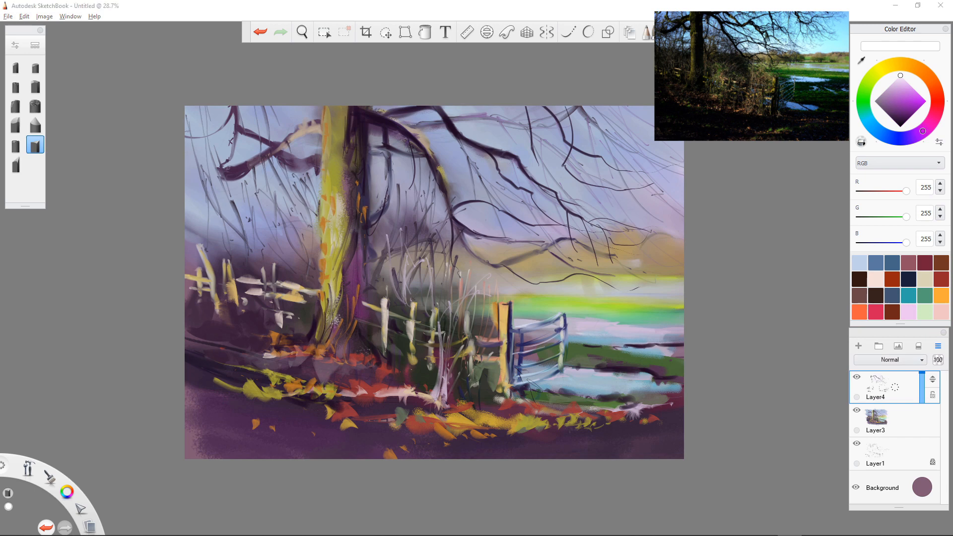
left_click(938, 346)
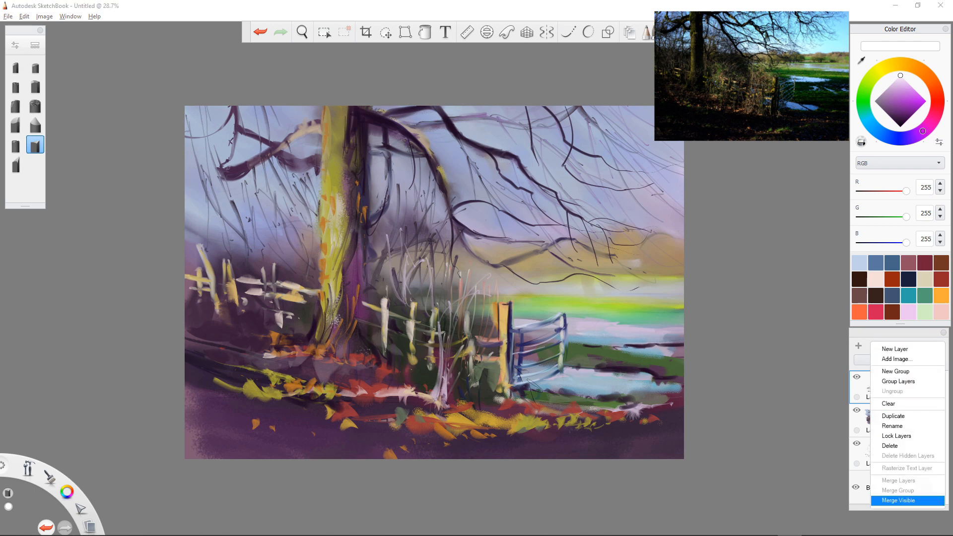
left_click(899, 500)
left_click(900, 421)
left_click_drag(899, 420, 882, 421)
left_click(895, 387)
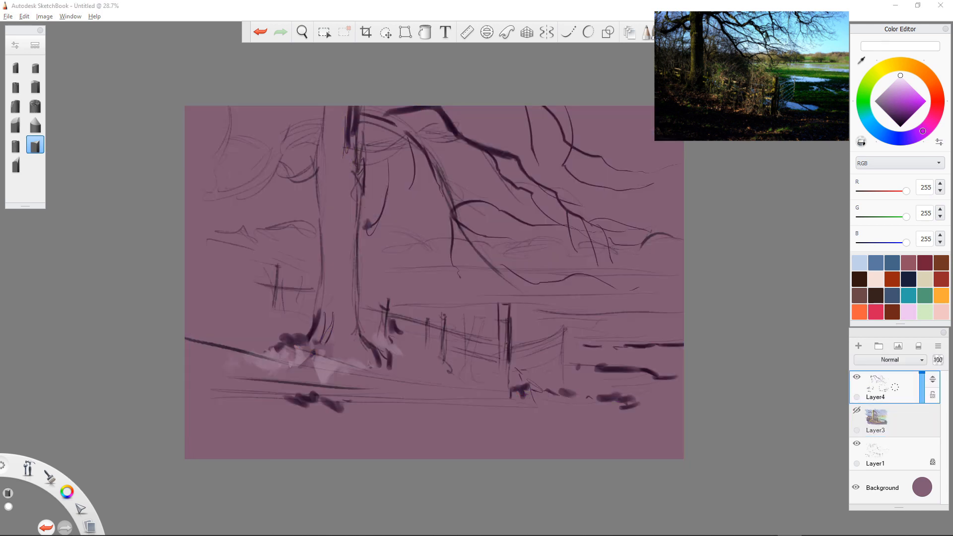
left_click(857, 410)
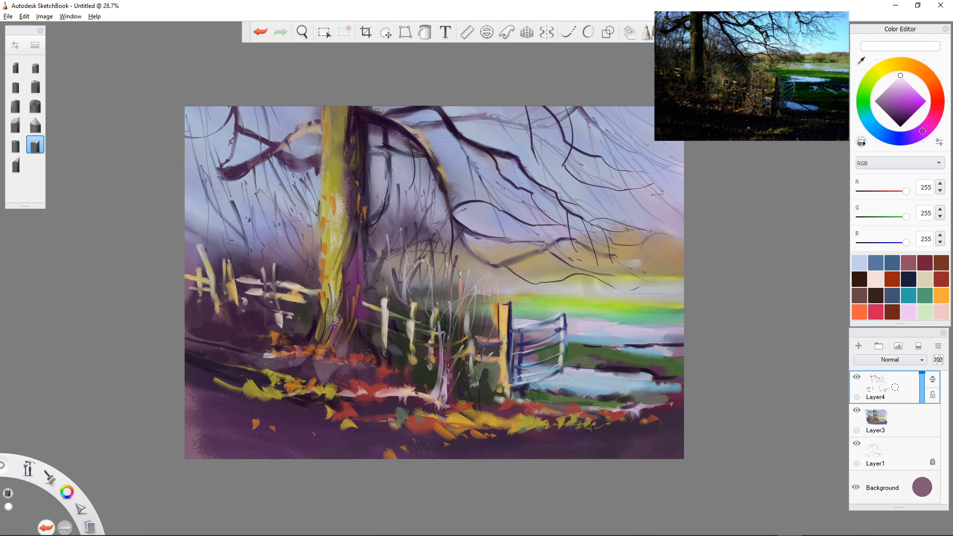
Step: Merge Layer4 and Layer3 into one layer
left_click(893, 427, "ctrl")
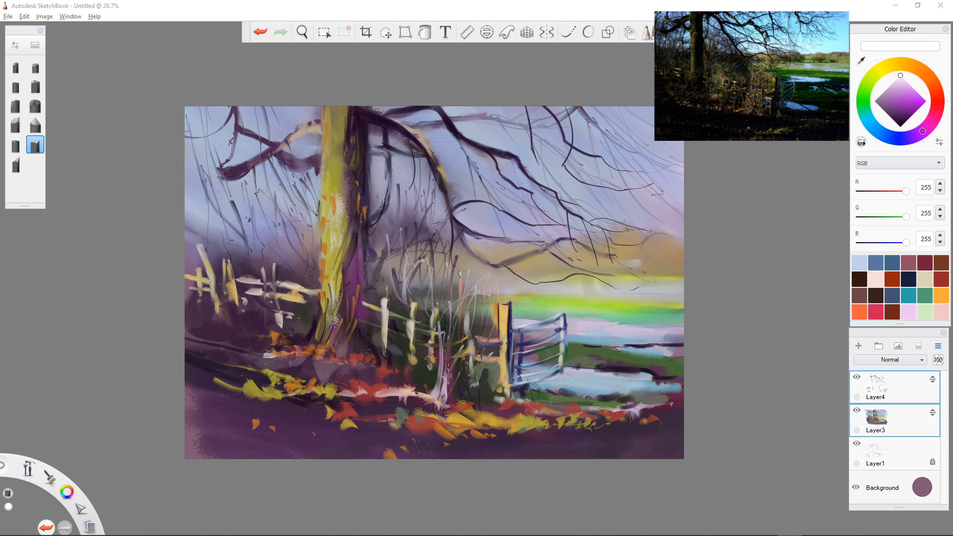
left_click(938, 346)
left_click(899, 481)
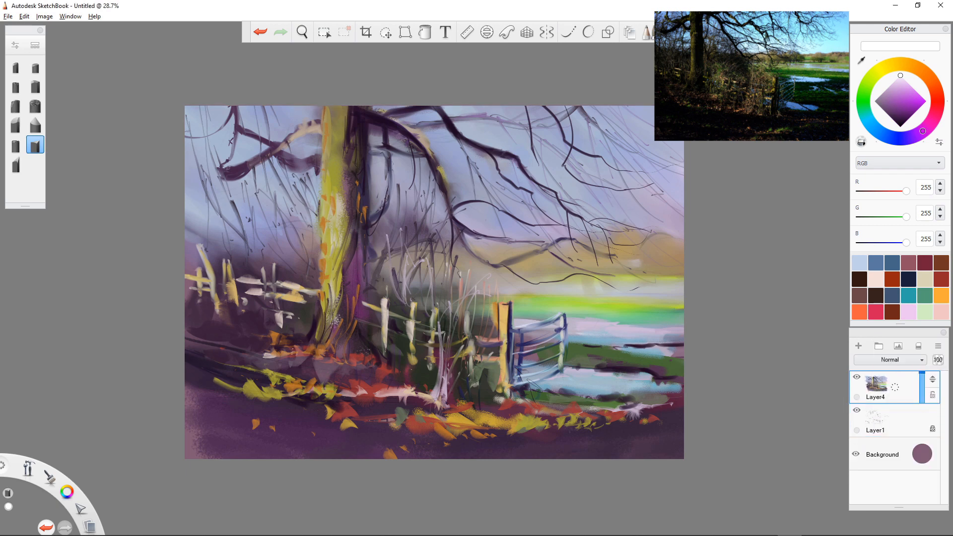
Step: Dab white leaf highlights at the foot of the tree and along the leaf litter below it
left_click_drag(292, 345, 259, 353)
mouse_move(313, 353)
left_mouse_down()
mouse_move(301, 357)
mouse_move(316, 362)
left_mouse_up()
left_click_drag(315, 355, 305, 359)
left_click_drag(353, 379, 344, 390)
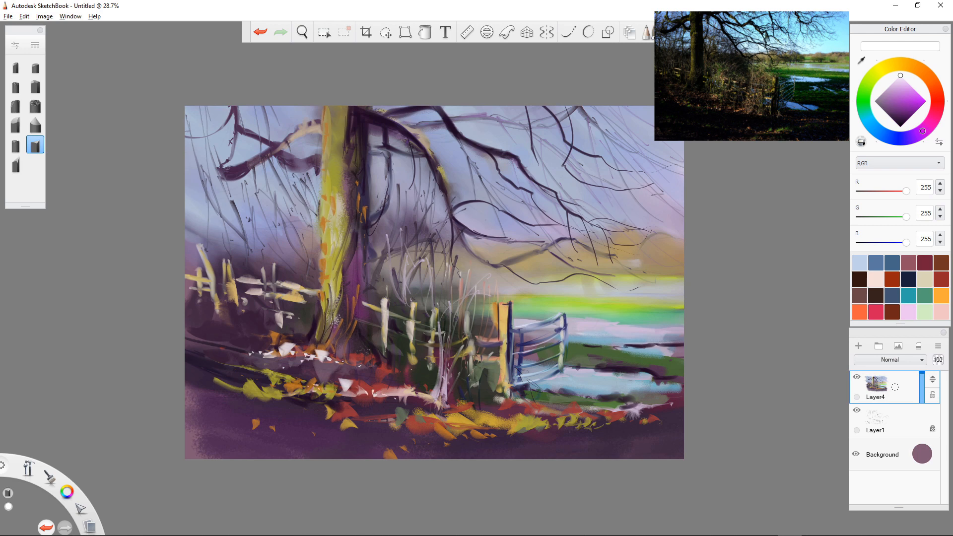
left_click_drag(311, 385, 340, 390)
Step: Mix a dusty pink (RGB 215, 173, 182) and dab it over the white leaf highlights and the fence posts
left_click(938, 107)
left_click_drag(899, 82, 897, 88)
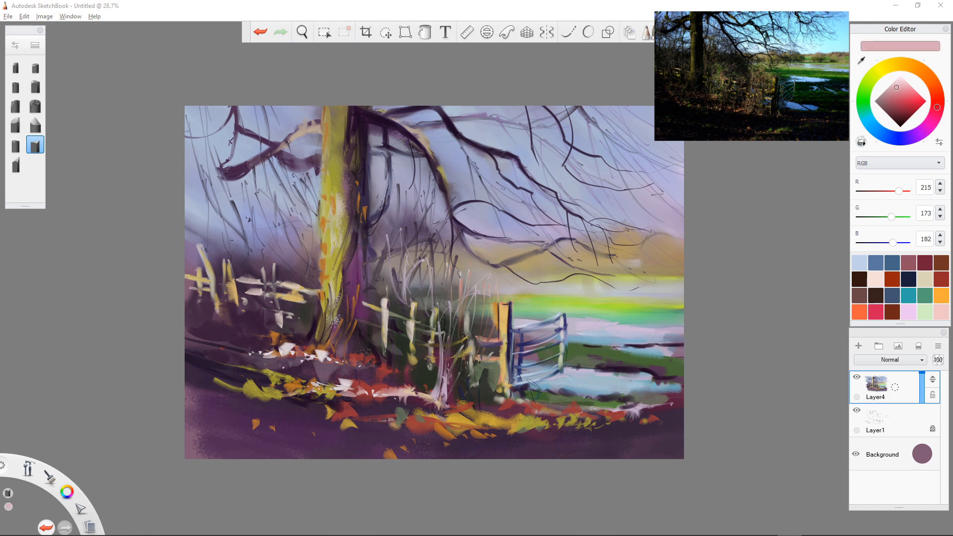
left_click_drag(322, 351, 281, 353)
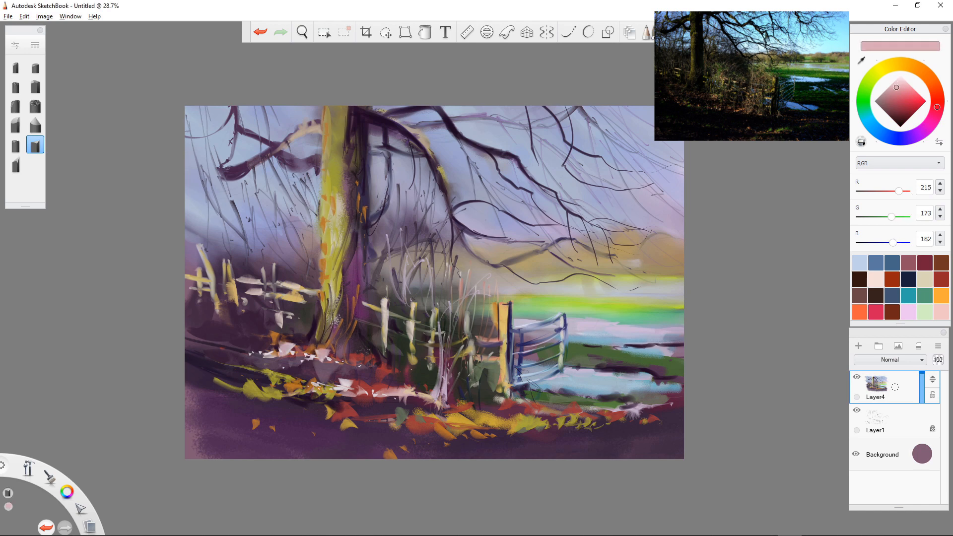
left_click_drag(340, 382, 322, 385)
left_click_drag(380, 359, 367, 363)
mouse_move(413, 319)
left_mouse_down()
mouse_move(430, 365)
mouse_move(444, 355)
mouse_move(425, 371)
left_mouse_up()
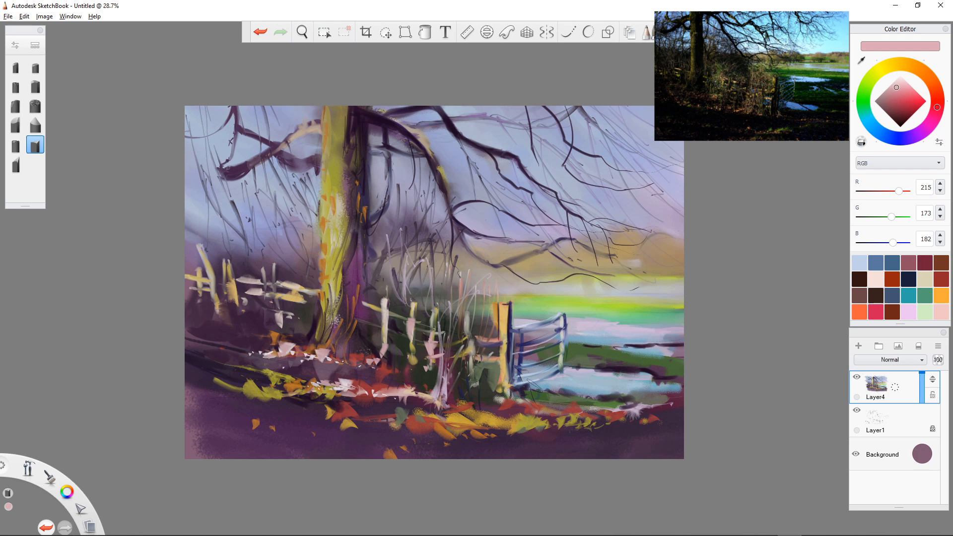
Step: Mix a muted yellow (RGB 209, 193, 112) and dab it where the fence rail meets the trunk
left_click(882, 69)
left_click(904, 94)
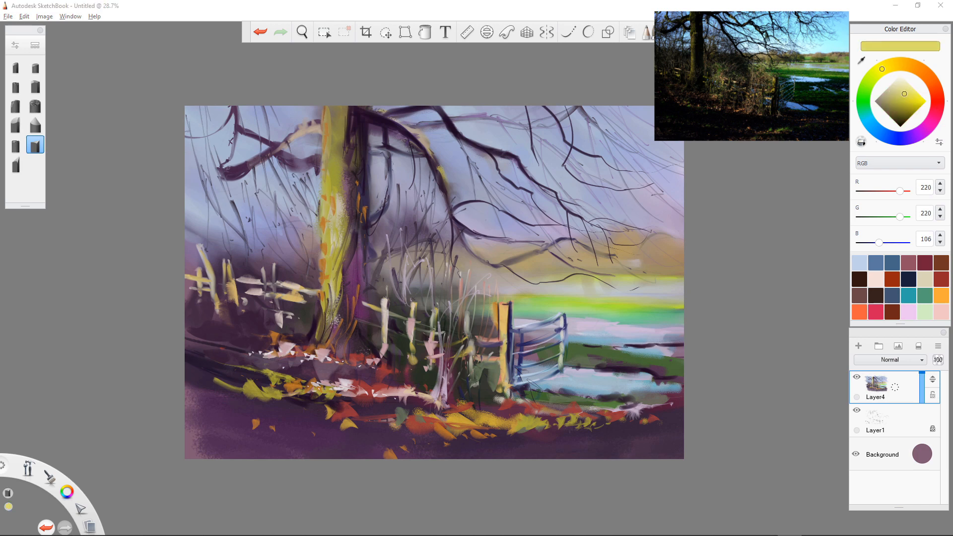
left_click(913, 94)
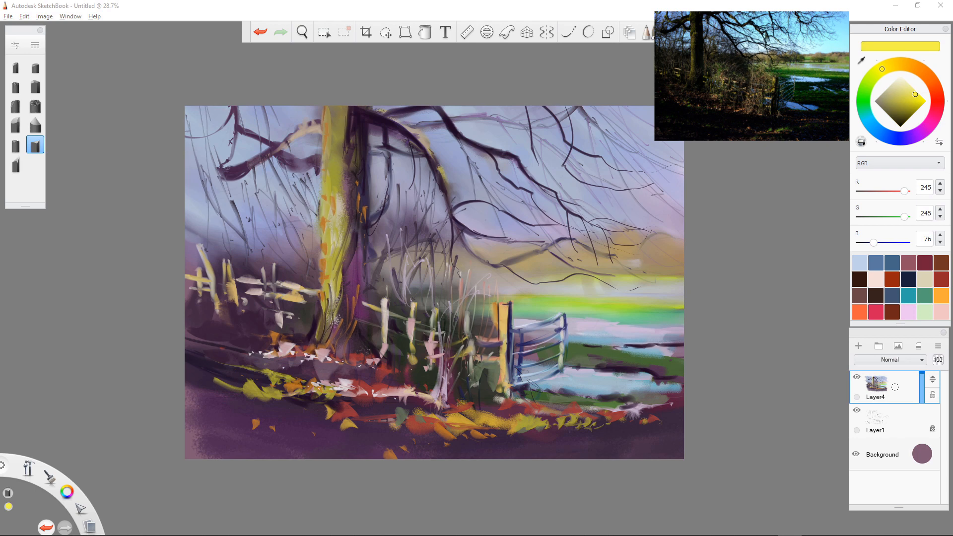
left_click(909, 107)
left_click(900, 95)
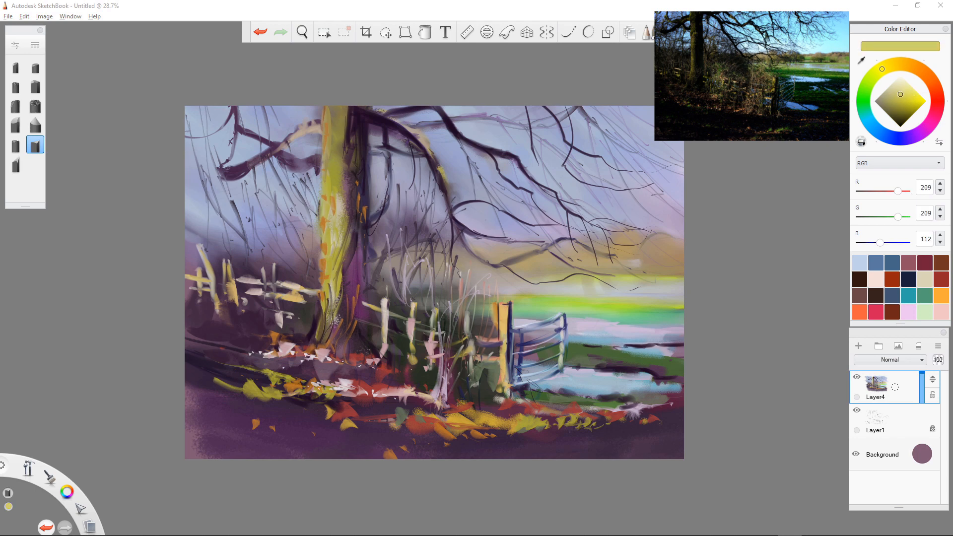
left_click(895, 64)
left_click_drag(361, 300, 371, 304)
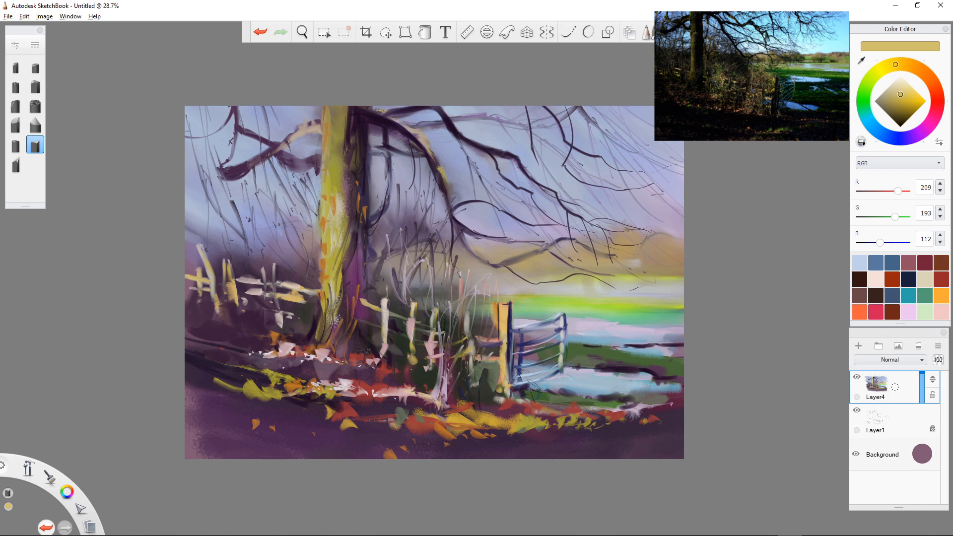
left_click(900, 117)
left_click_drag(365, 287, 361, 303)
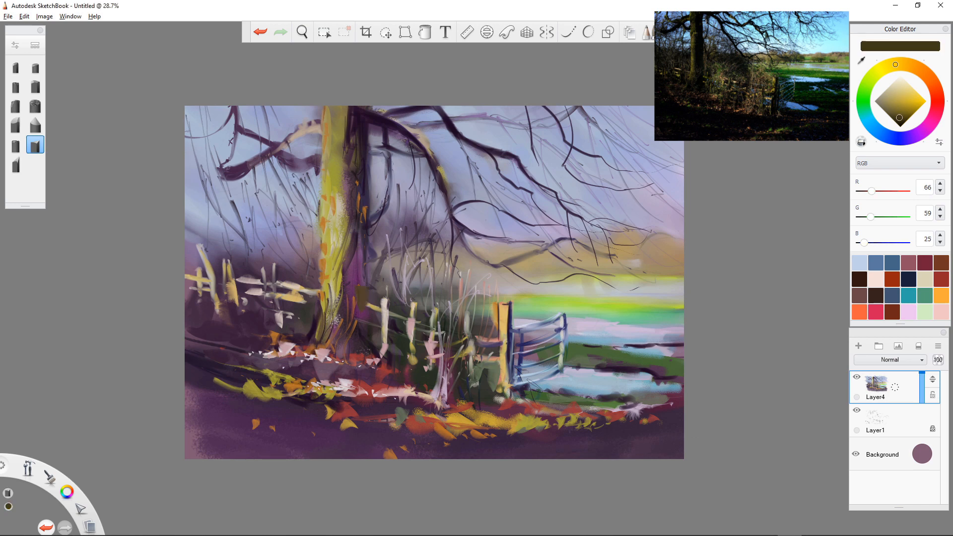
key("ctrl+z")
Step: Mix a dark navy (RGB 25, 25, 66) and paint it down the lower trunk's shadow side to the roots
left_click(902, 139)
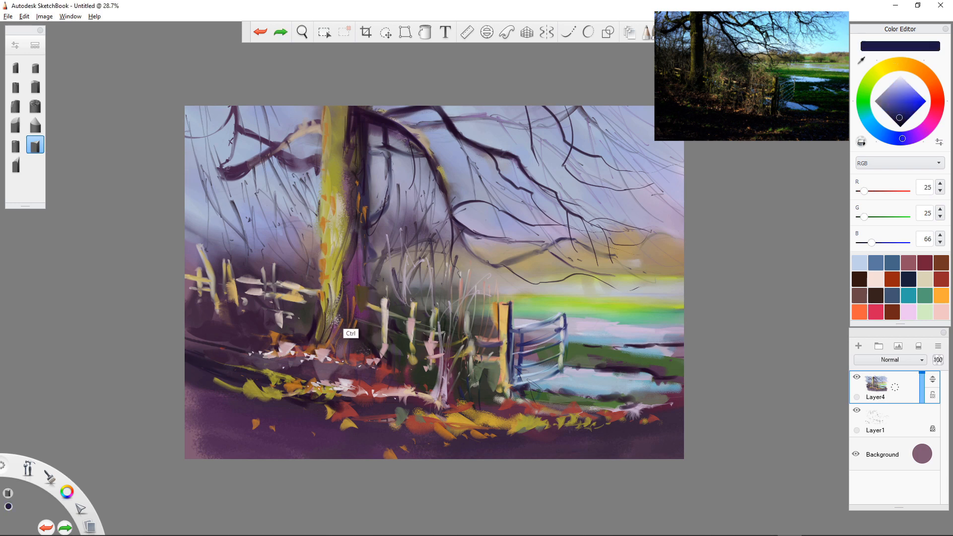
key("ctrl+z")
key("ctrl+y")
left_click_drag(359, 288, 364, 313)
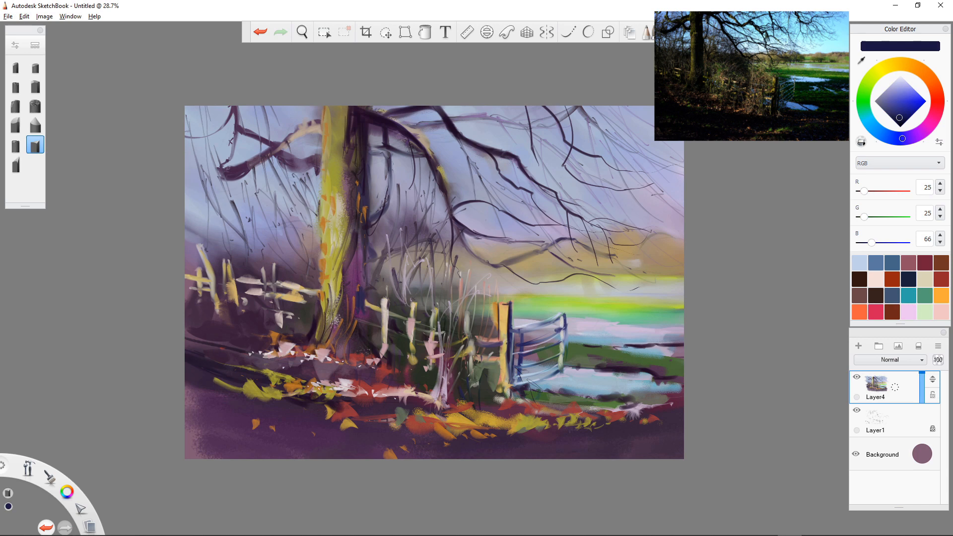
left_click_drag(360, 258, 371, 320)
mouse_move(340, 318)
left_mouse_down()
mouse_move(335, 343)
mouse_move(347, 354)
left_mouse_up()
Step: Mix a strong red (RGB 190, 8, 42) and dab it over the leaves at the tree's foot and along the leaf litter
mouse_move(902, 139)
left_mouse_down()
mouse_move(932, 122)
mouse_move(916, 98)
mouse_move(917, 107)
mouse_move(938, 107)
left_mouse_up()
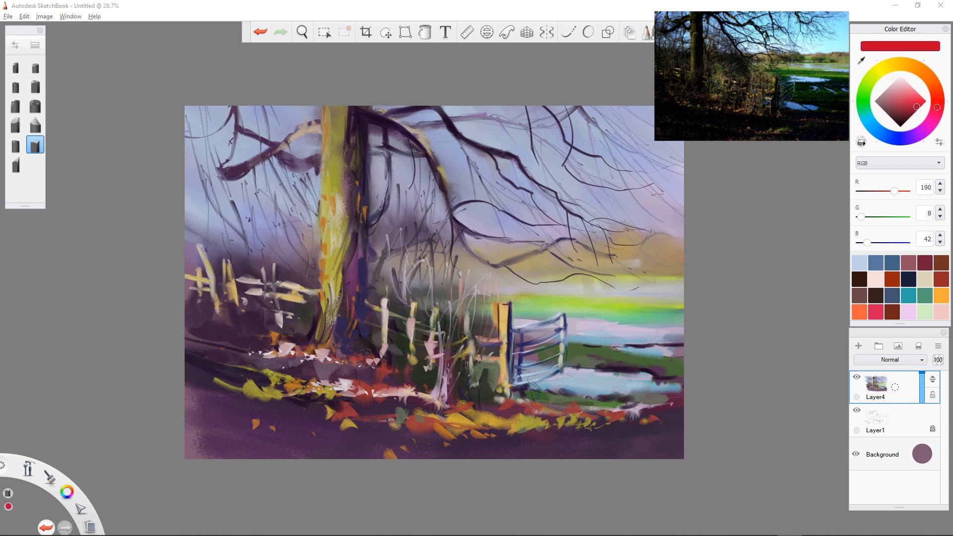
left_click(328, 355)
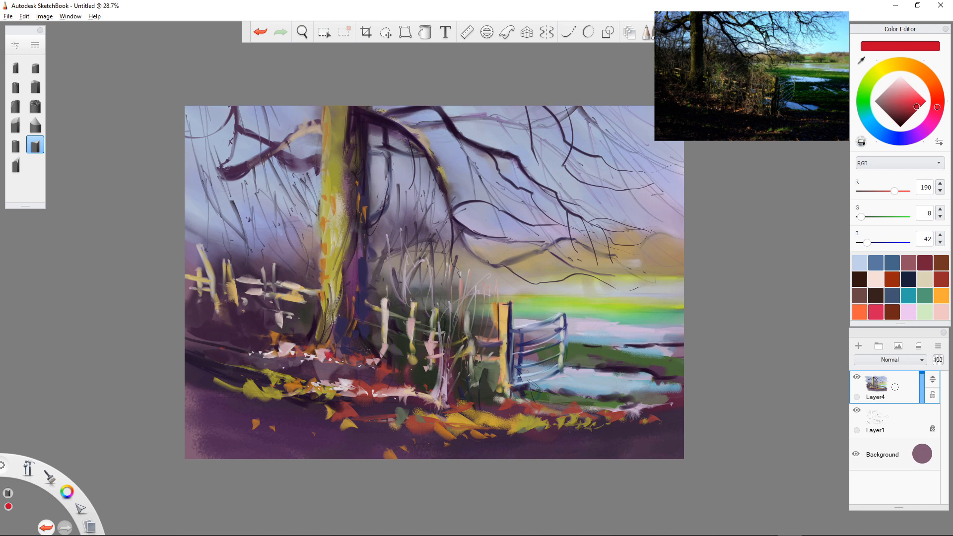
left_click(312, 354)
left_click(324, 356)
left_click(288, 350)
left_click(280, 354)
left_click_drag(324, 388, 399, 398)
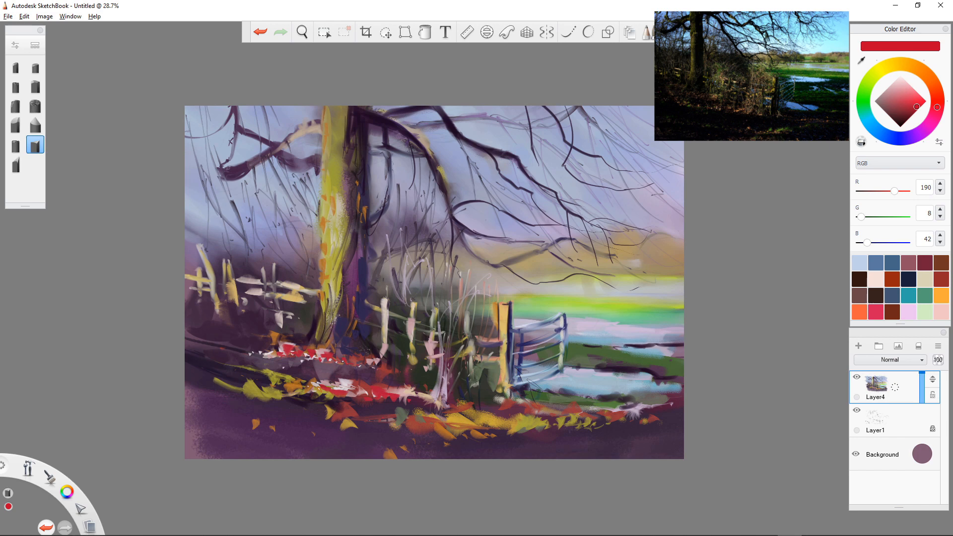
left_click_drag(451, 422, 468, 423)
mouse_move(539, 421)
left_mouse_down()
mouse_move(566, 426)
mouse_move(531, 430)
left_mouse_up()
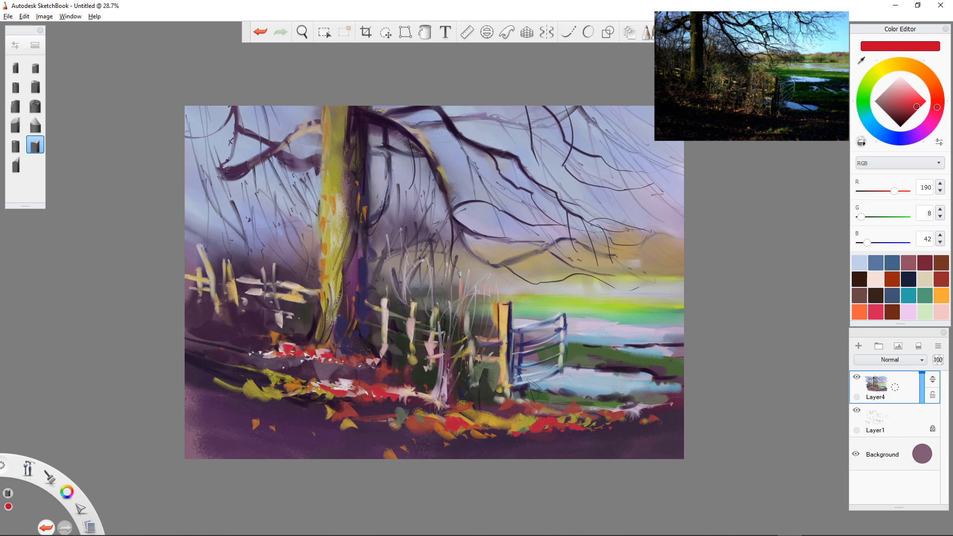
Step: Sample the dark violet (RGB 48, 40, 77) from the trunk's base and dab it between the leaves at the tree's foot
left_click_drag(344, 330, 344, 342)
left_click(342, 349, "alt")
mouse_move(344, 321)
left_mouse_down()
mouse_move(351, 365)
mouse_move(312, 356)
left_mouse_up()
left_click_drag(323, 349, 333, 365)
left_click_drag(318, 349, 316, 358)
mouse_move(309, 351)
left_mouse_down()
mouse_move(309, 363)
mouse_move(289, 355)
left_mouse_up()
left_click_drag(284, 351, 278, 361)
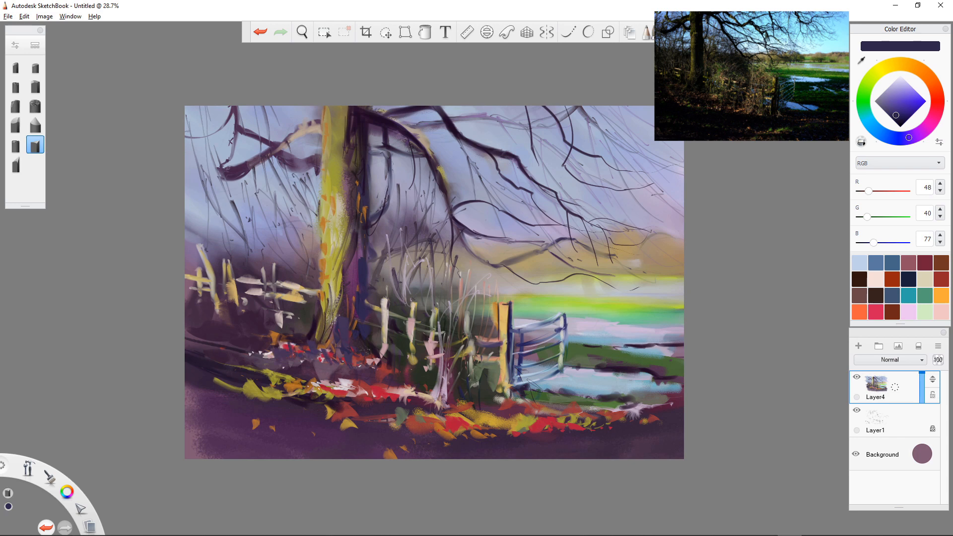
Step: Break up the red and white leaf band below the tree with dark violet dabs
left_click_drag(366, 384, 371, 394)
left_click_drag(377, 384, 386, 402)
mouse_move(391, 395)
left_mouse_down()
mouse_move(400, 403)
mouse_move(365, 398)
left_mouse_up()
mouse_move(356, 391)
left_mouse_down()
mouse_move(342, 401)
mouse_move(331, 389)
left_mouse_up()
left_click_drag(325, 383, 321, 396)
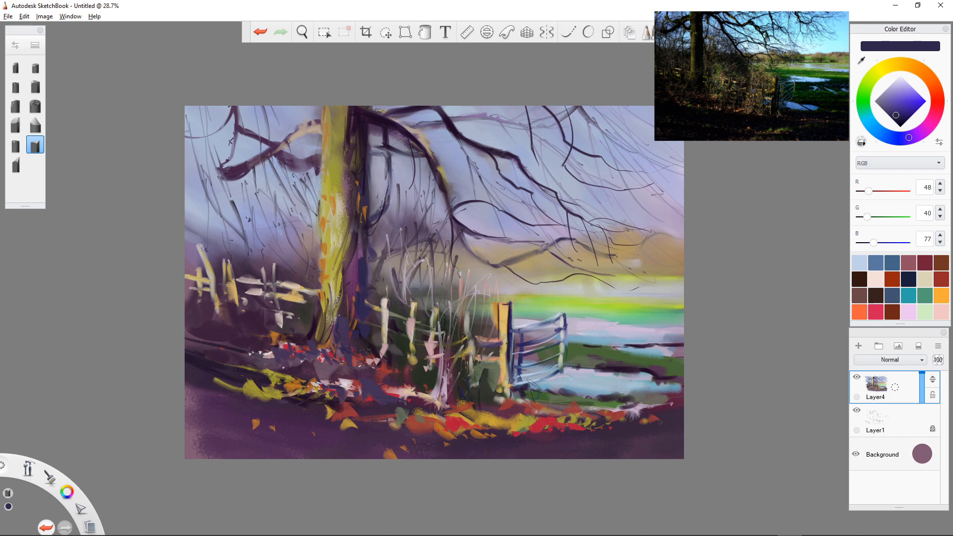
Step: Paint dark violet strokes through the foreground leaf litter from below the tree to beneath the gate
left_click_drag(499, 399, 536, 412)
mouse_move(468, 408)
left_mouse_down()
mouse_move(476, 433)
mouse_move(439, 430)
mouse_move(454, 437)
left_mouse_up()
left_click_drag(427, 431, 366, 418)
left_click_drag(535, 416, 543, 428)
left_click_drag(514, 426, 566, 428)
left_click_drag(547, 414, 592, 431)
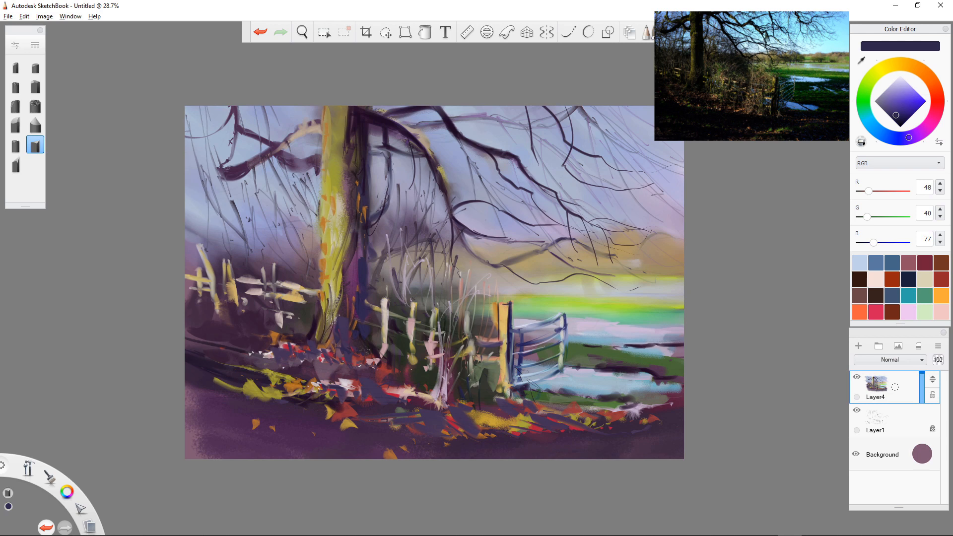
Step: Paint upright dark violet stems in the hedge behind the fence to the left of the trunk
mouse_move(316, 245)
left_mouse_down()
mouse_move(316, 283)
mouse_move(309, 274)
left_mouse_up()
mouse_move(291, 220)
left_mouse_down()
mouse_move(295, 259)
mouse_move(317, 249)
left_mouse_up()
left_click_drag(308, 251, 313, 258)
mouse_move(289, 218)
left_mouse_down()
mouse_move(308, 252)
mouse_move(292, 261)
left_mouse_up()
mouse_move(295, 264)
left_mouse_down()
mouse_move(307, 274)
mouse_move(277, 267)
left_mouse_up()
mouse_move(277, 230)
left_mouse_down()
mouse_move(272, 262)
mouse_move(259, 250)
left_mouse_up()
mouse_move(246, 218)
left_mouse_down()
mouse_move(261, 243)
mouse_move(257, 256)
mouse_move(251, 249)
left_mouse_up()
mouse_move(249, 240)
left_mouse_down()
mouse_move(251, 262)
mouse_move(246, 253)
left_mouse_up()
mouse_move(234, 220)
left_mouse_down()
mouse_move(240, 244)
mouse_move(232, 240)
left_mouse_up()
left_click_drag(232, 242, 238, 258)
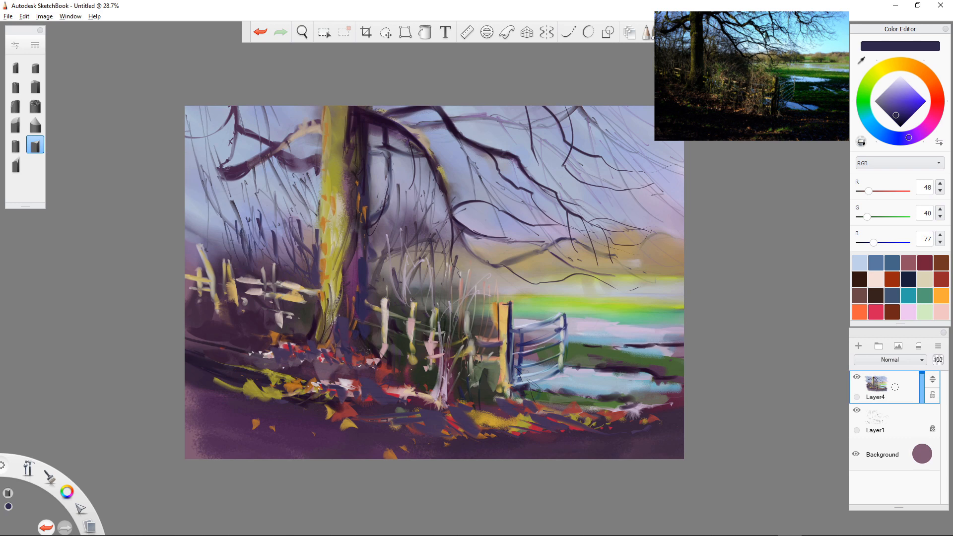
Step: Add dark violet accents to the left fence, the reeds, the bank beside the gate and the upper branch right of the trunk
mouse_move(302, 296)
left_mouse_down()
mouse_move(276, 292)
mouse_move(300, 312)
mouse_move(284, 334)
left_mouse_up()
mouse_move(428, 255)
left_mouse_down()
mouse_move(435, 306)
mouse_move(443, 302)
left_mouse_up()
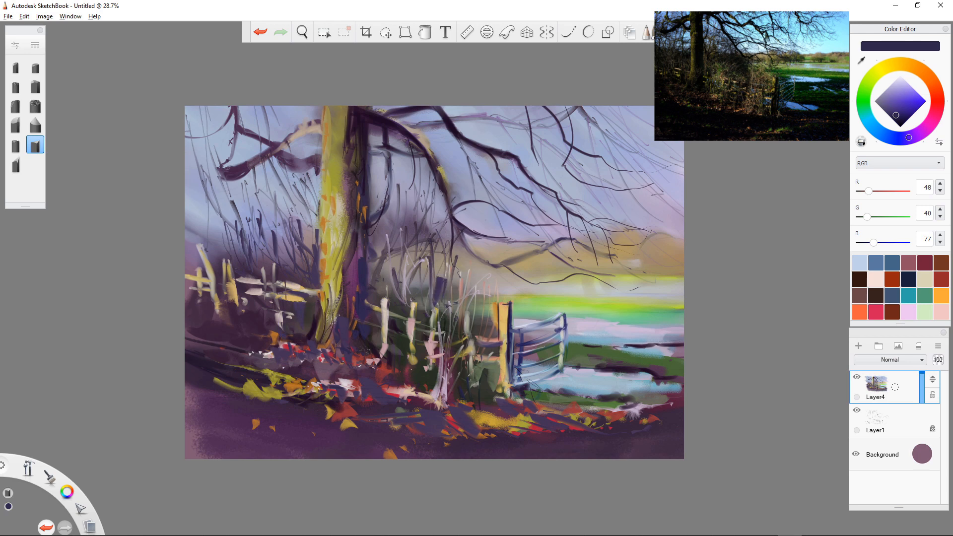
mouse_move(568, 319)
left_mouse_down()
mouse_move(568, 343)
mouse_move(598, 353)
left_mouse_up()
mouse_move(359, 110)
left_mouse_down()
mouse_move(356, 135)
mouse_move(398, 127)
mouse_move(410, 107)
mouse_move(495, 148)
left_mouse_up()
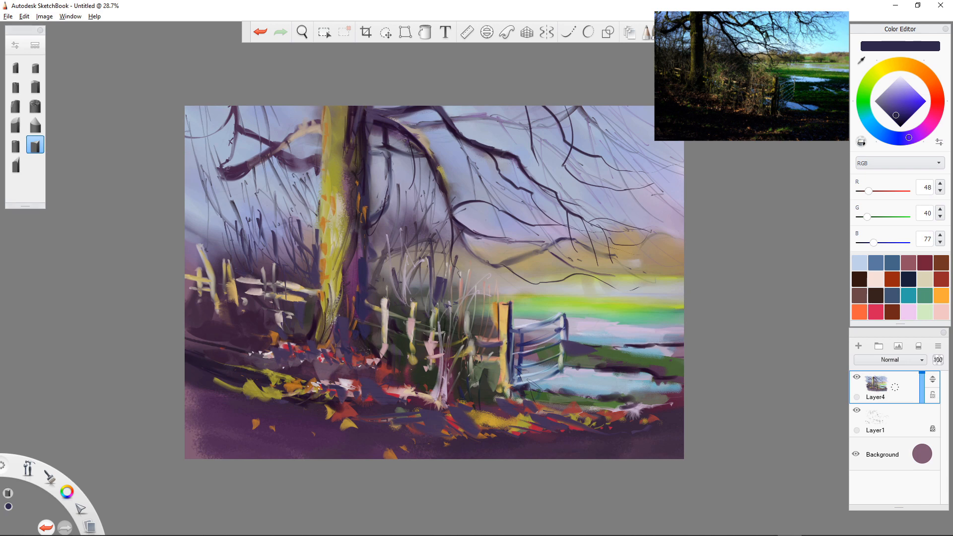
Step: Examine the Triangle brush's basic and advanced properties, including its pressure, stamp and shape settings
double_click(35, 145)
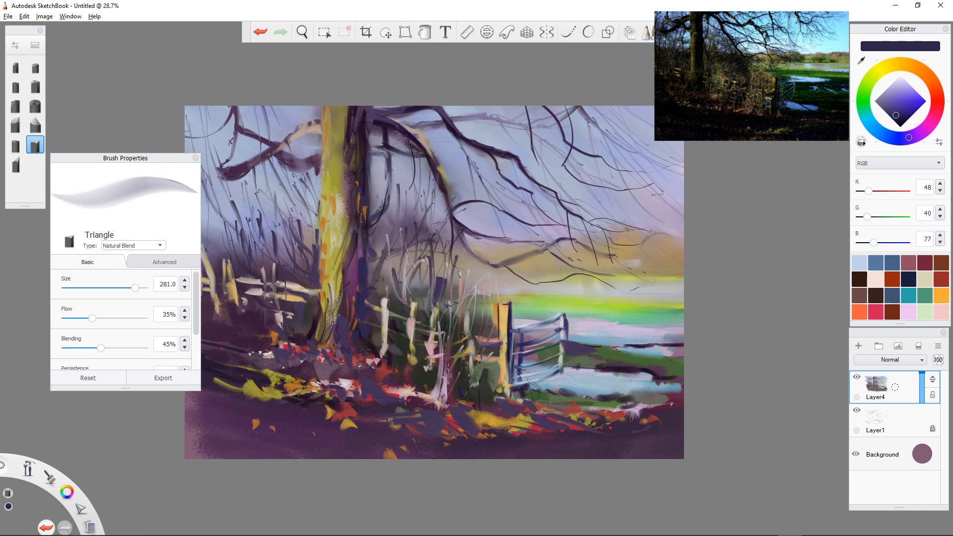
scroll(124, 318, "down", 2)
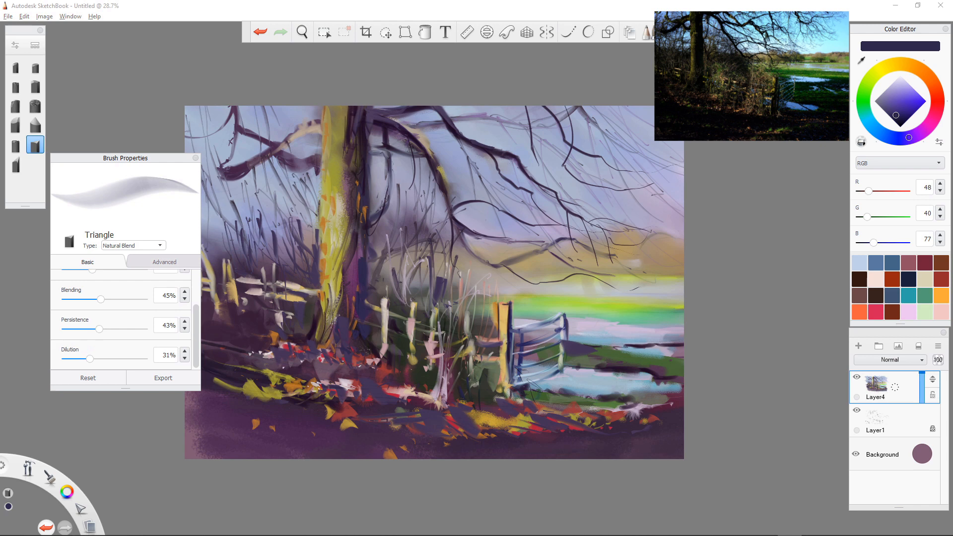
scroll(124, 318, "up", 2)
scroll(124, 317, "down", 1)
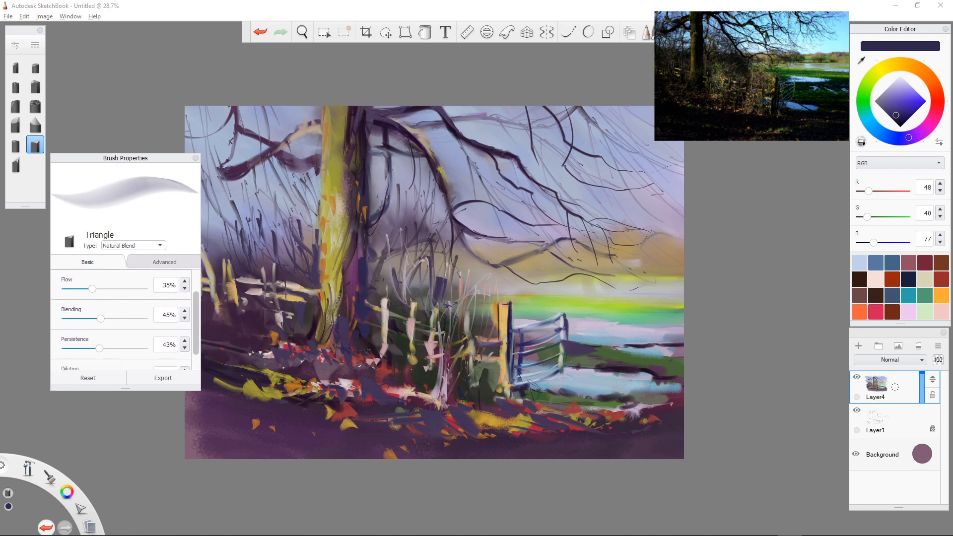
scroll(124, 318, "up", 1)
left_click(164, 262)
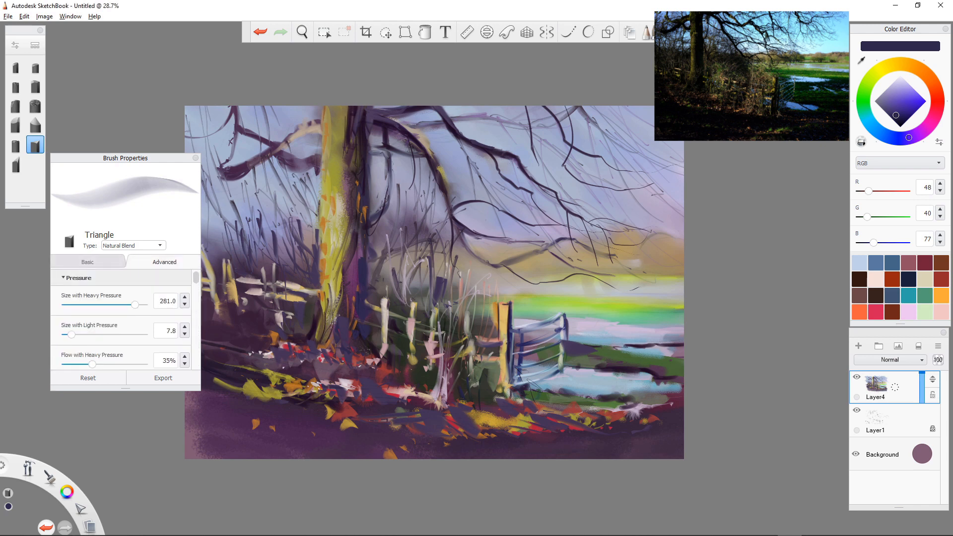
scroll(124, 318, "down", 5)
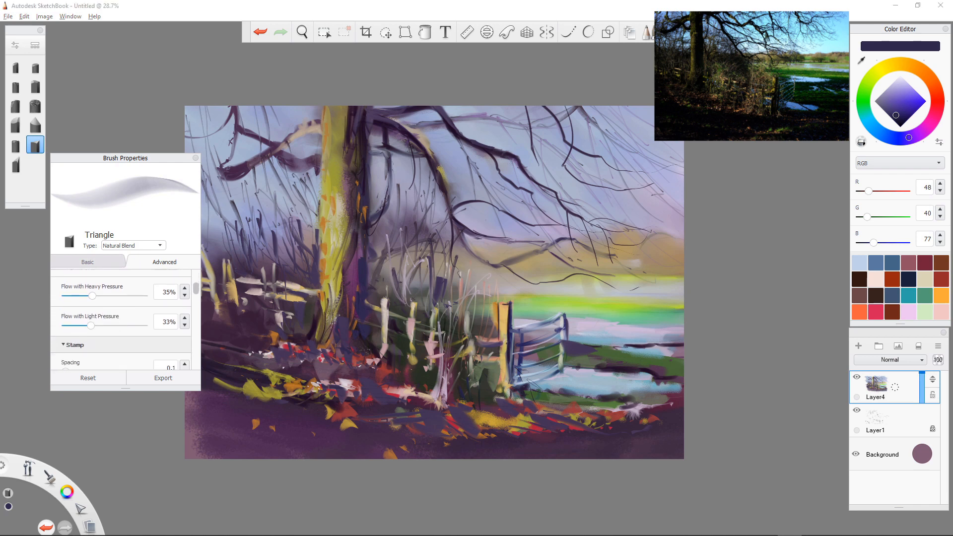
scroll(124, 318, "down", 5)
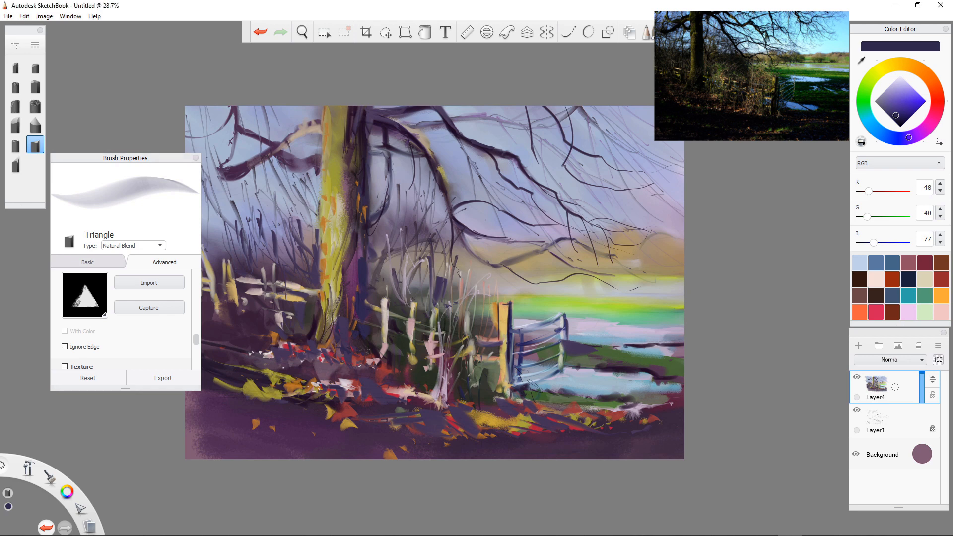
left_click(196, 157)
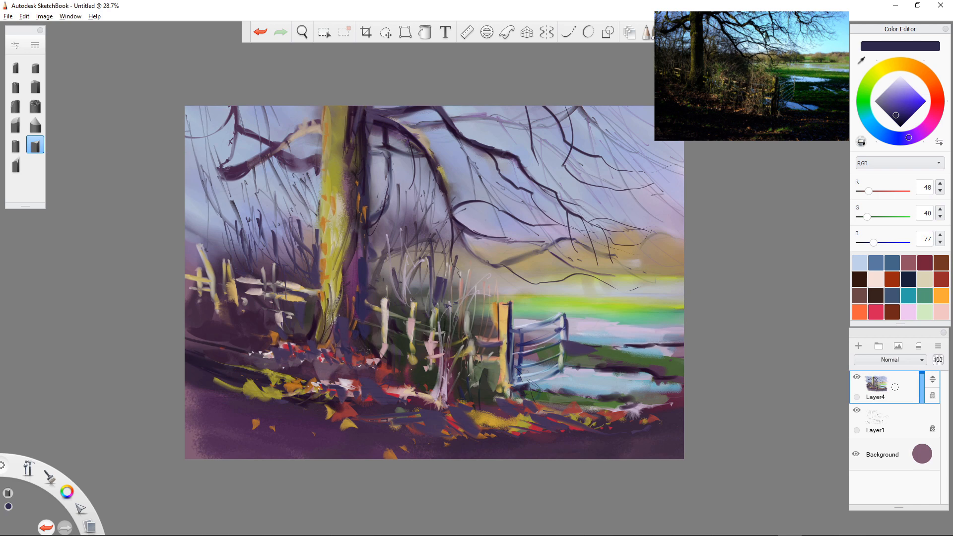
Step: Mix a near-black navy (RGB 15, 8, 37) and paint ground shadows around the stray leaves in the lower-left foreground
left_click_drag(192, 387, 248, 401)
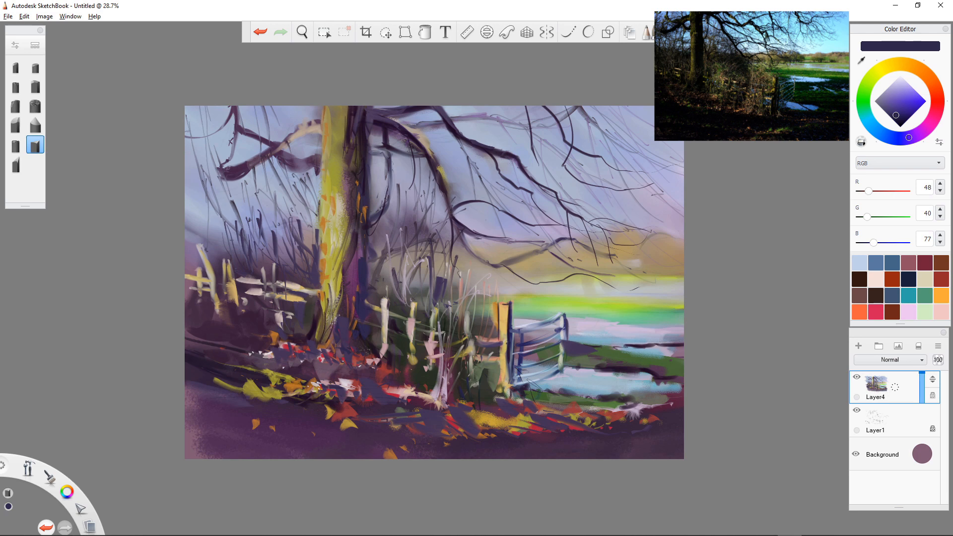
left_click(901, 122)
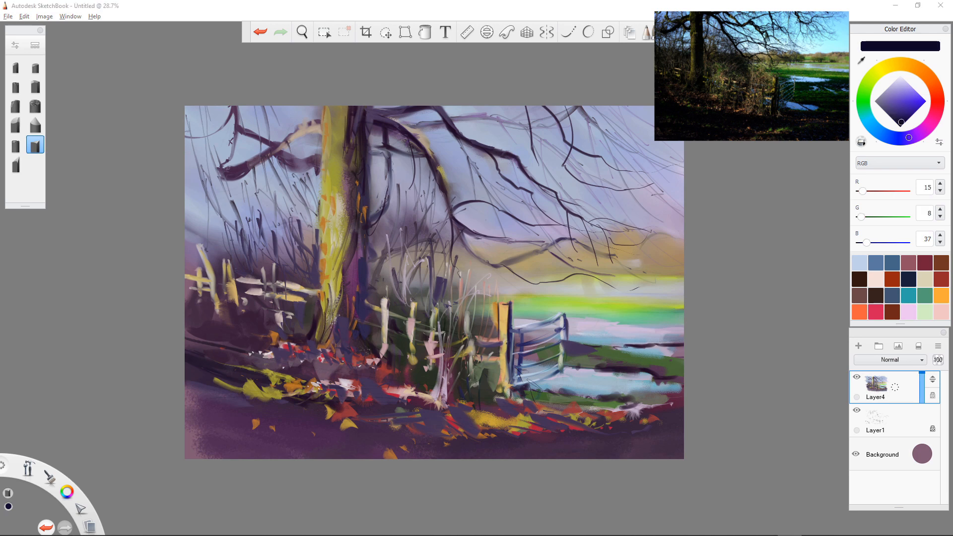
left_click_drag(191, 386, 247, 402)
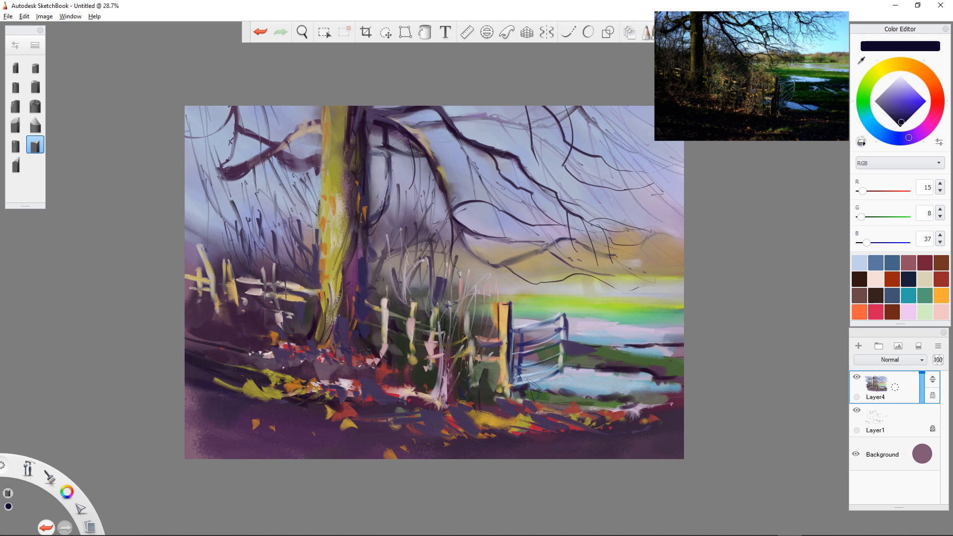
mouse_move(257, 421)
left_mouse_down()
mouse_move(297, 420)
mouse_move(254, 422)
left_mouse_up()
mouse_move(341, 430)
left_mouse_down()
mouse_move(359, 421)
mouse_move(367, 430)
left_mouse_up()
mouse_move(339, 428)
left_mouse_down()
mouse_move(359, 427)
mouse_move(393, 459)
left_mouse_up()
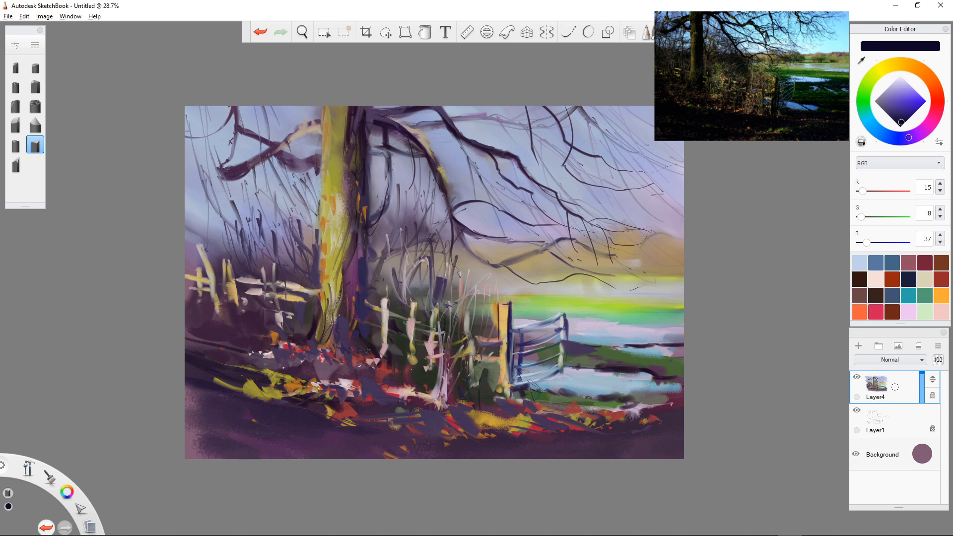
Step: Cut thin near-black strokes through the leaf litter below the gate and darken the bank at the painting's right edge
mouse_move(473, 413)
left_mouse_down()
mouse_move(495, 414)
mouse_move(449, 420)
left_mouse_up()
mouse_move(509, 425)
left_mouse_down()
mouse_move(528, 419)
mouse_move(497, 425)
left_mouse_up()
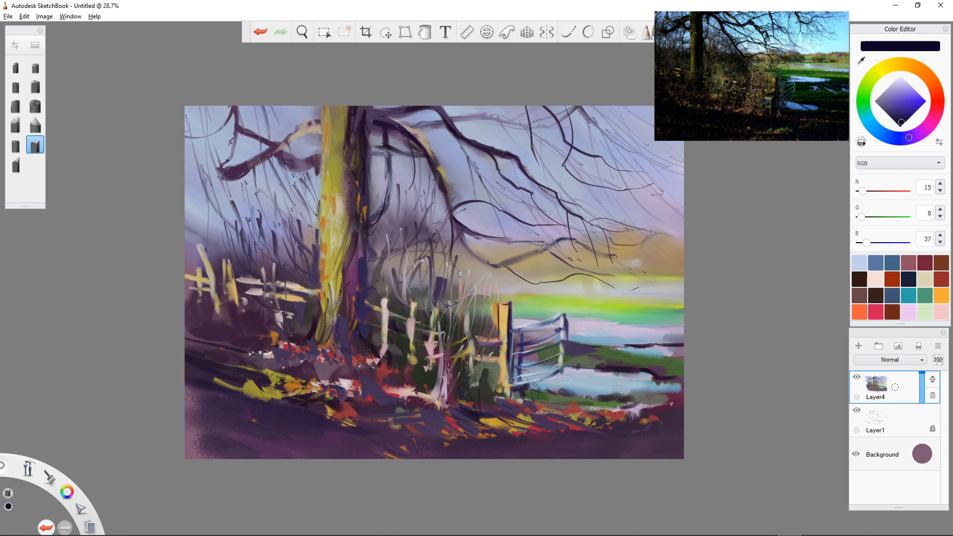
left_click_drag(551, 413, 519, 420)
mouse_move(590, 414)
left_mouse_down()
mouse_move(560, 417)
mouse_move(571, 415)
mouse_move(576, 428)
left_mouse_up()
mouse_move(682, 391)
left_mouse_down()
mouse_move(646, 410)
mouse_move(621, 399)
left_mouse_up()
left_click_drag(680, 390, 659, 392)
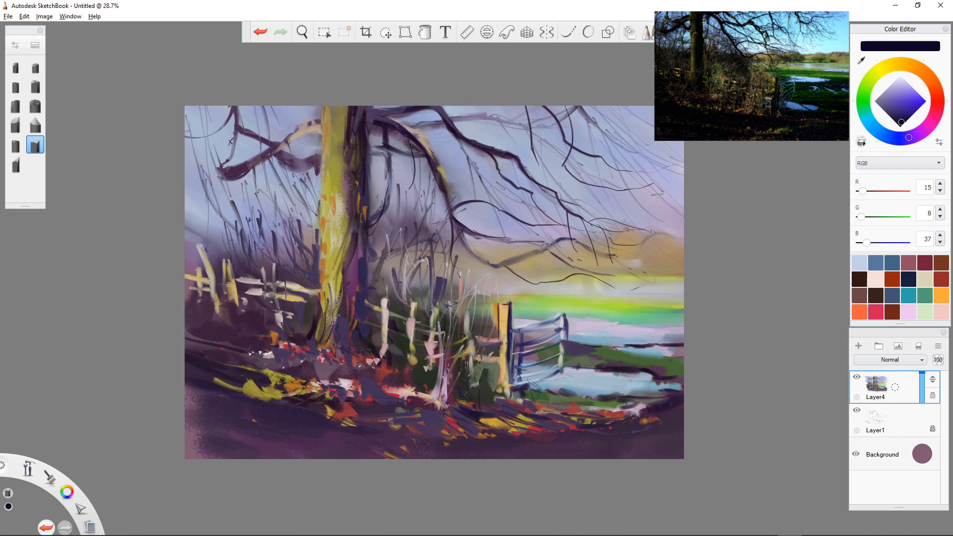
Step: Deepen the trunk's base and the gaps in the left fence with near-black, and add thin twigs at the left edge
left_click_drag(365, 287, 362, 337)
left_click_drag(369, 321, 380, 332)
mouse_move(324, 311)
left_mouse_down()
mouse_move(291, 319)
mouse_move(288, 301)
mouse_move(317, 299)
mouse_move(303, 335)
left_mouse_up()
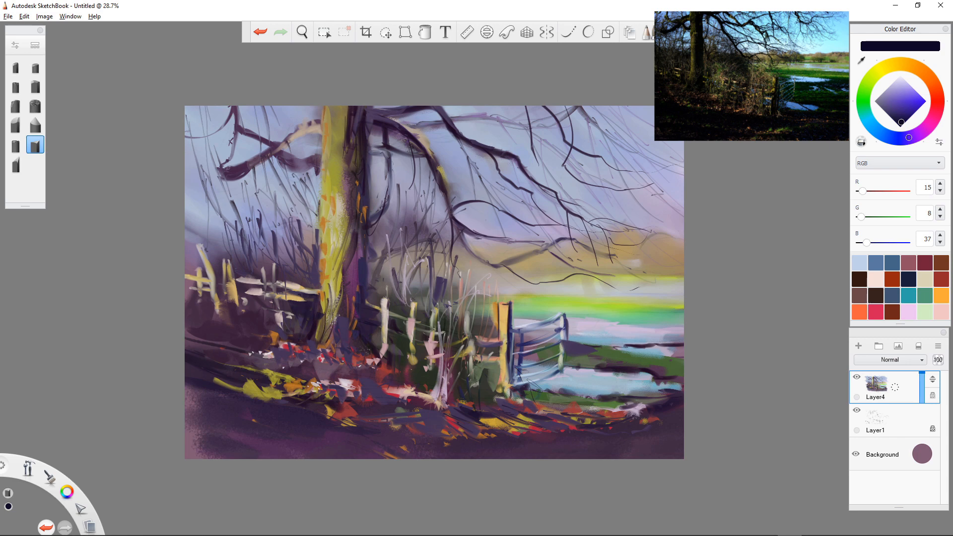
mouse_move(255, 296)
left_mouse_down()
mouse_move(251, 310)
mouse_move(230, 321)
left_mouse_up()
left_click_drag(224, 269, 218, 297)
mouse_move(189, 174)
left_mouse_down()
mouse_move(227, 252)
mouse_move(203, 236)
mouse_move(194, 267)
left_mouse_up()
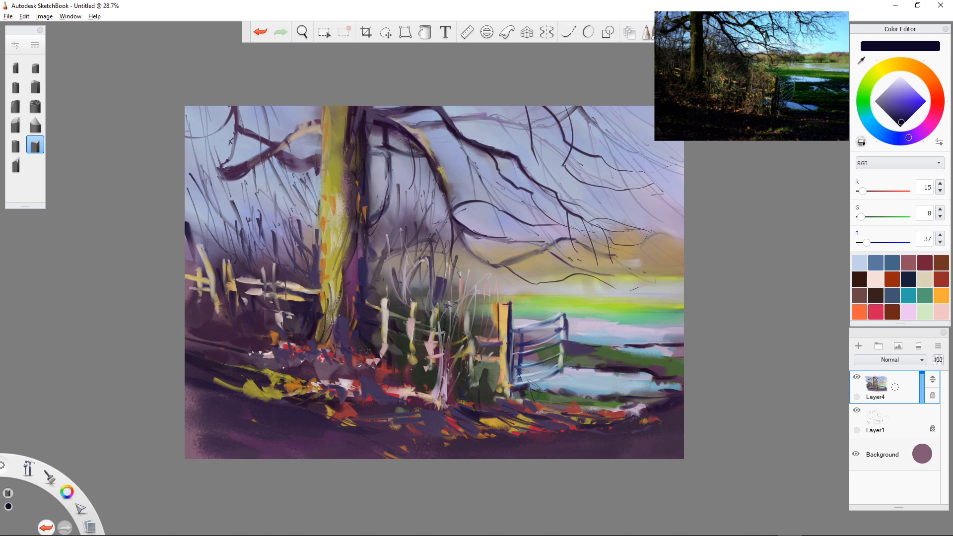
Step: Mix a pale lavender (RGB 192, 187, 212) and sign the painting with the artist's name in the lower-left corner
left_click(894, 86)
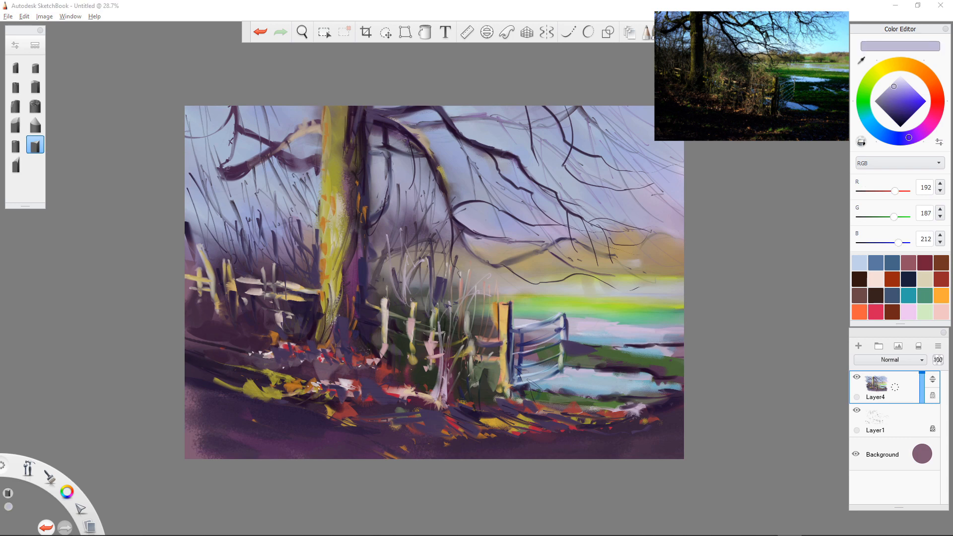
mouse_move(210, 434)
left_mouse_down()
mouse_move(197, 448)
mouse_move(231, 438)
left_mouse_up()
mouse_move(220, 445)
left_mouse_down()
mouse_move(229, 449)
mouse_move(239, 435)
mouse_move(245, 448)
mouse_move(251, 431)
mouse_move(265, 447)
left_mouse_up()
mouse_move(269, 428)
left_mouse_down()
mouse_move(270, 446)
mouse_move(290, 448)
left_mouse_up()
left_click_drag(257, 434, 265, 432)
left_click_drag(267, 439, 309, 435)
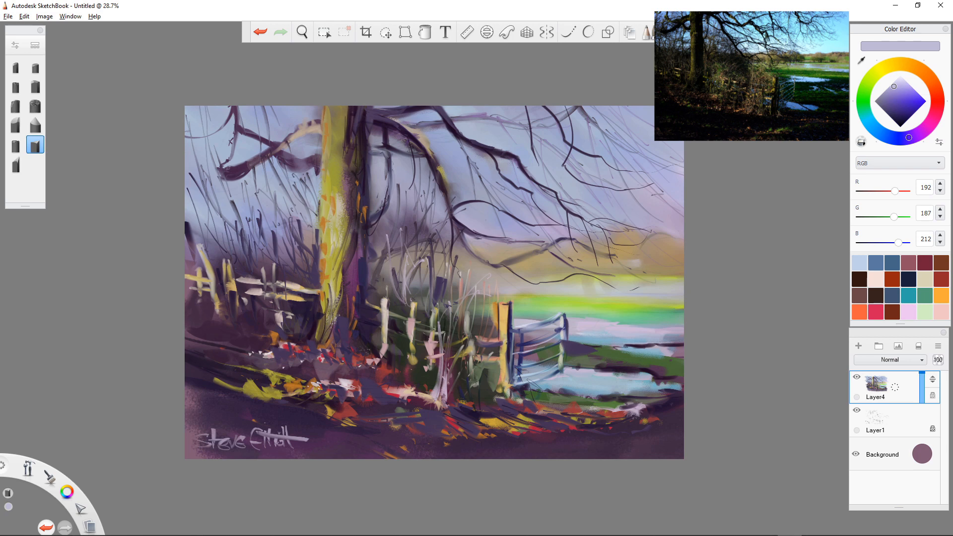
Step: Mix a dark indigo (RGB 52, 39, 98) and paint the gatepost's shadow side and the gate's far upright
left_click(895, 107)
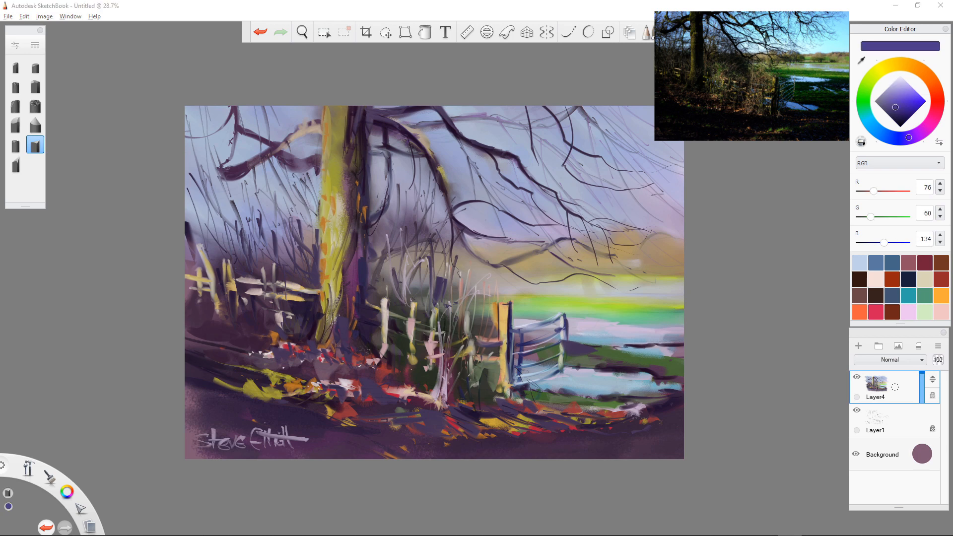
left_click(898, 113)
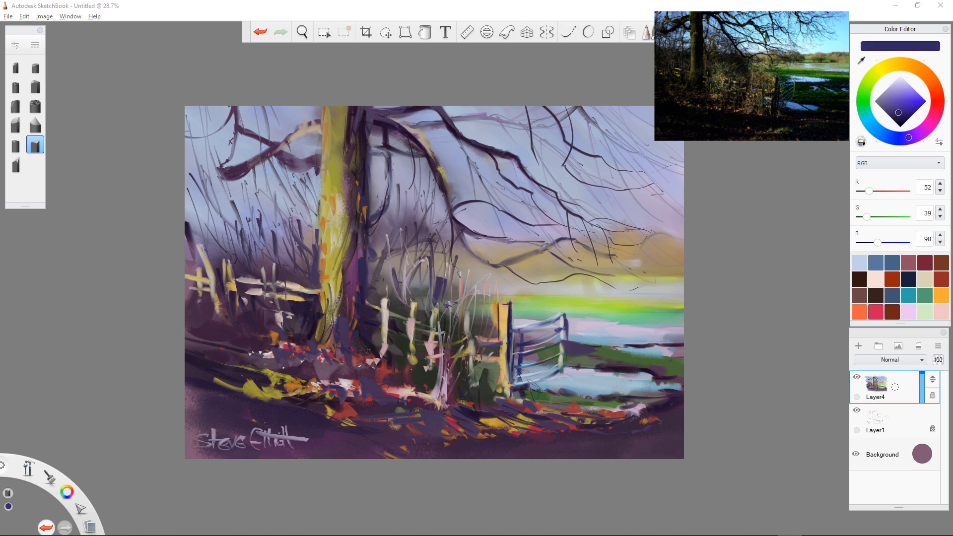
left_click_drag(508, 302, 511, 361)
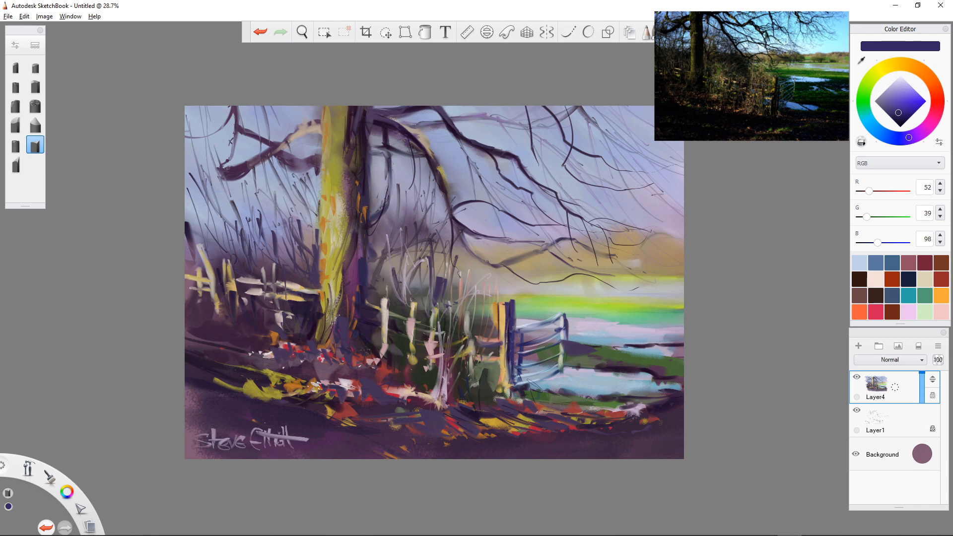
left_click_drag(564, 347, 567, 377)
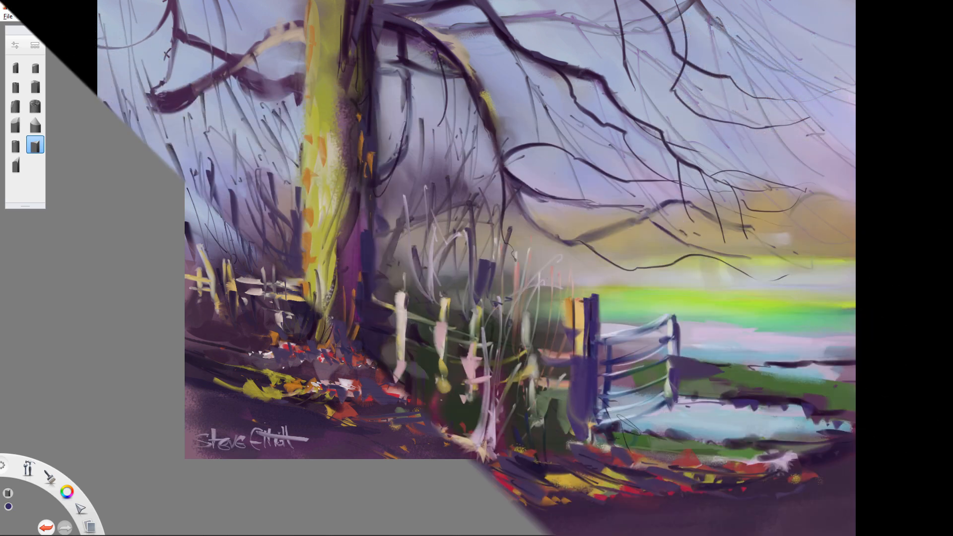